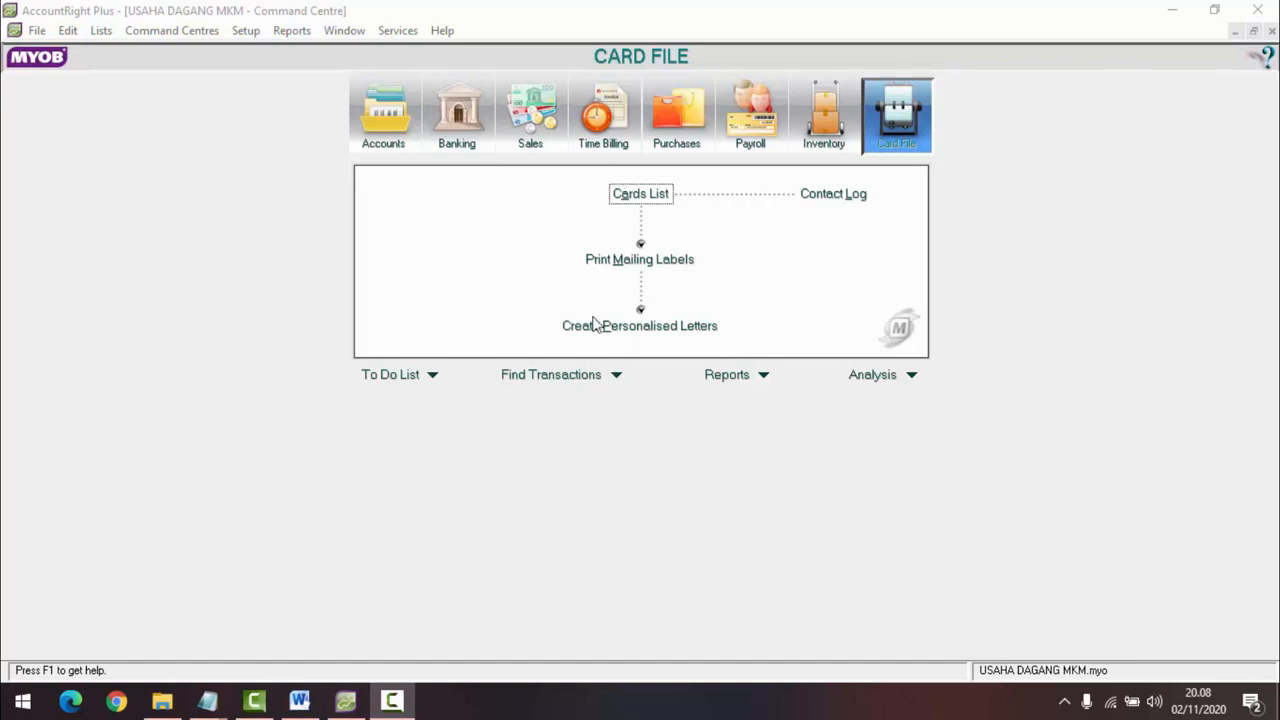
# Step: Open the customer opening balances and add a historical sale for customer PT. MELATI
pyautogui.click(246, 35)
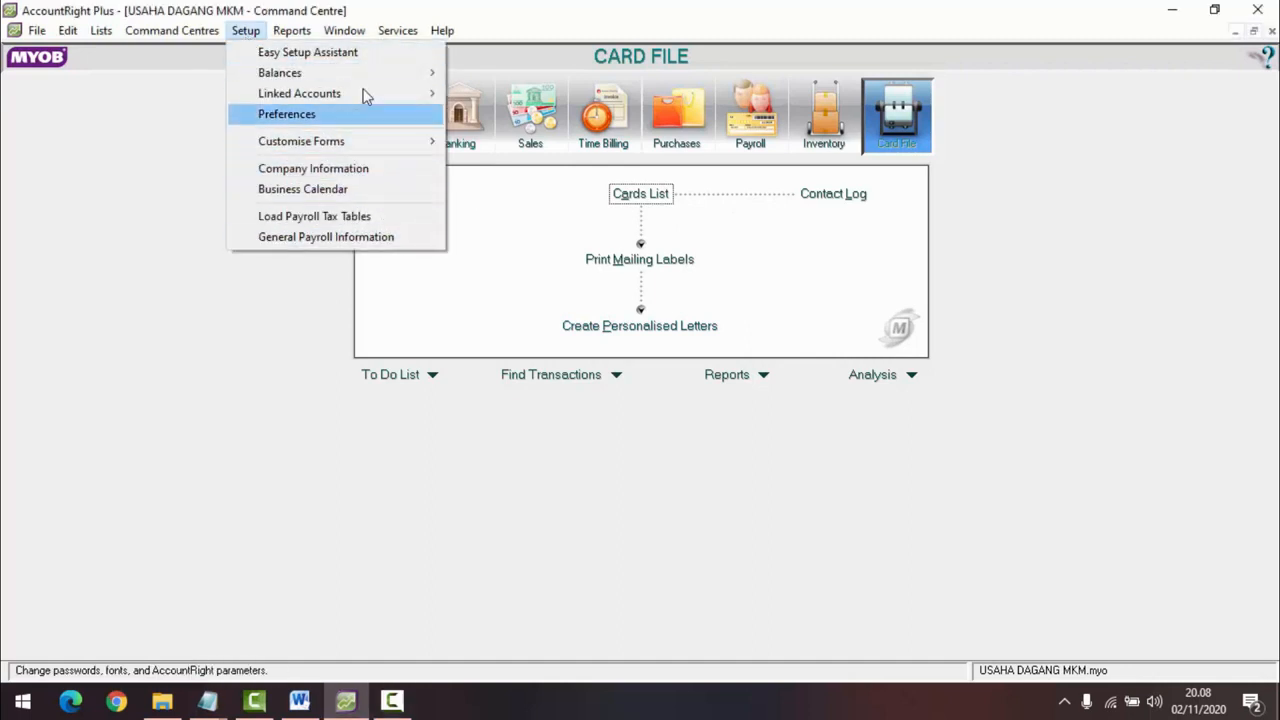
pyautogui.moveTo(360, 72)
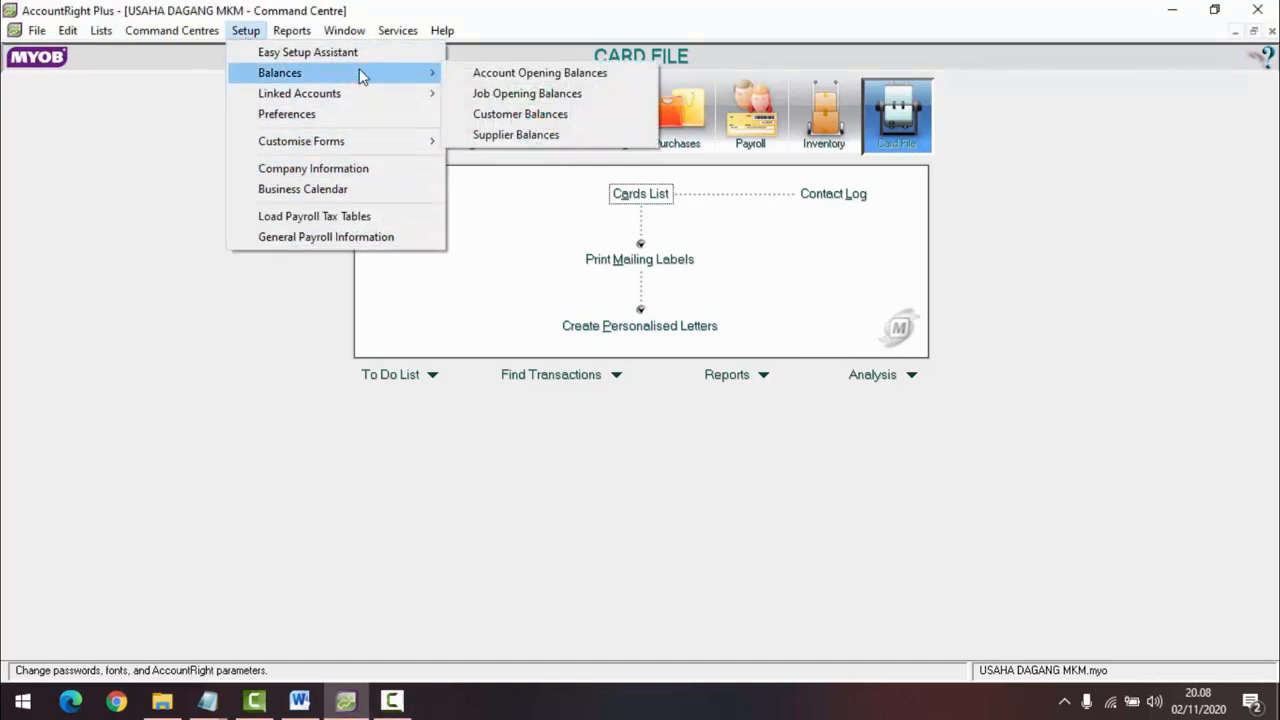
pyautogui.click(558, 116)
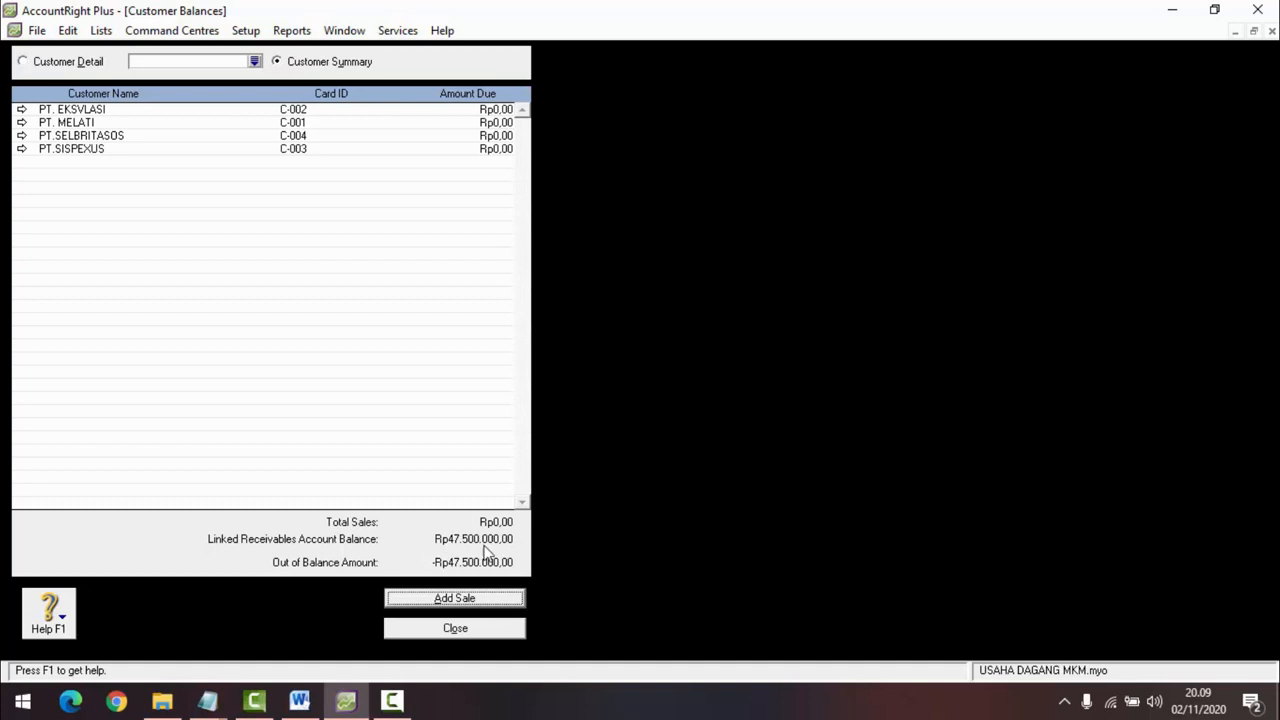
pyautogui.click(457, 600)
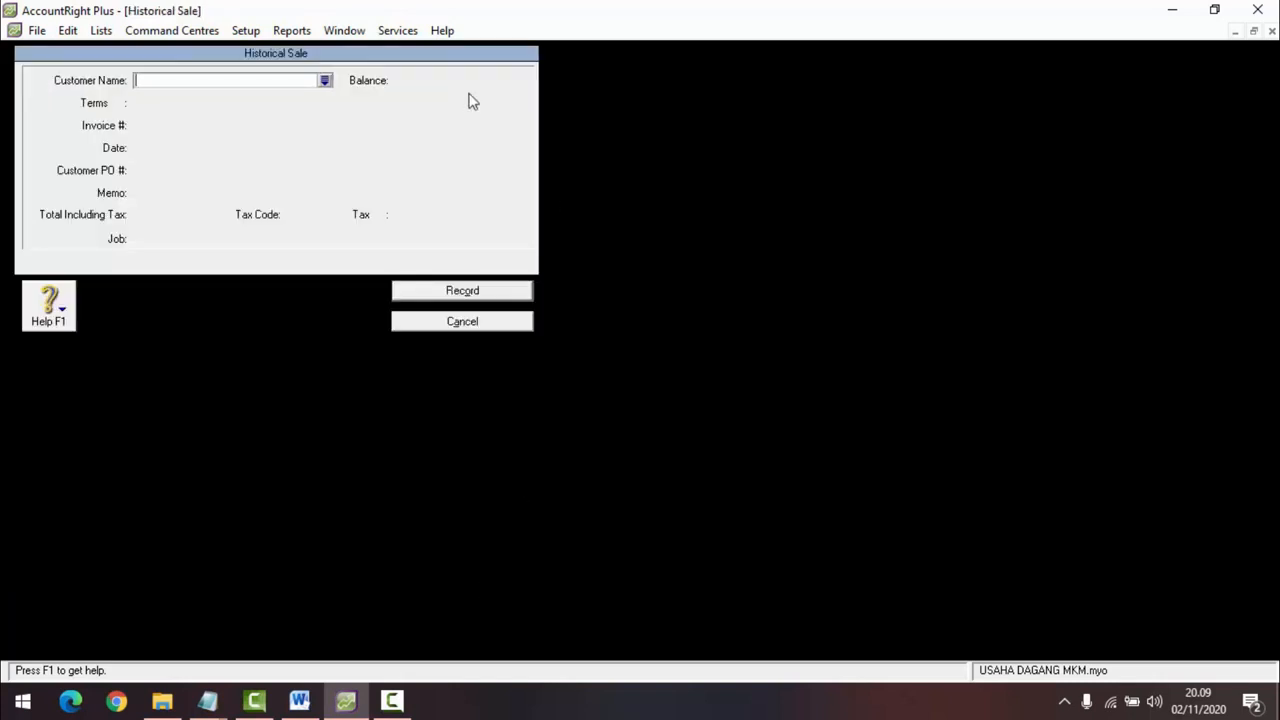
pyautogui.click(325, 81)
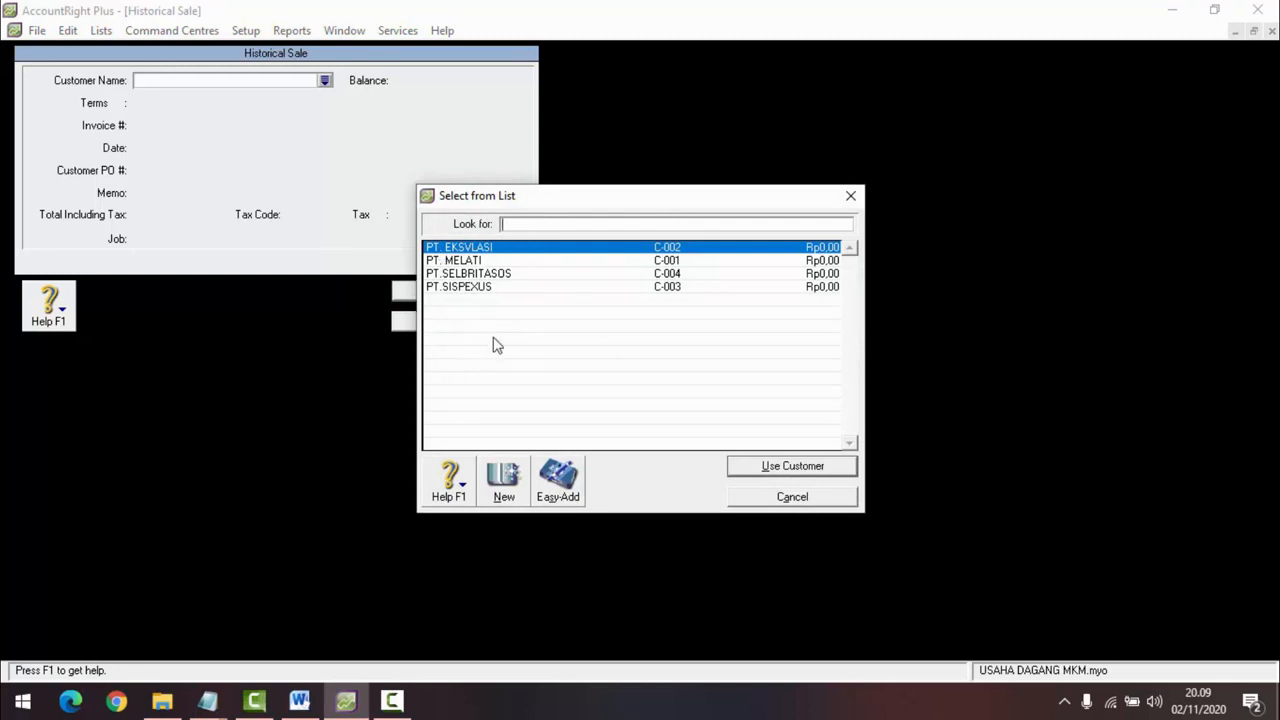
pyautogui.click(468, 265)
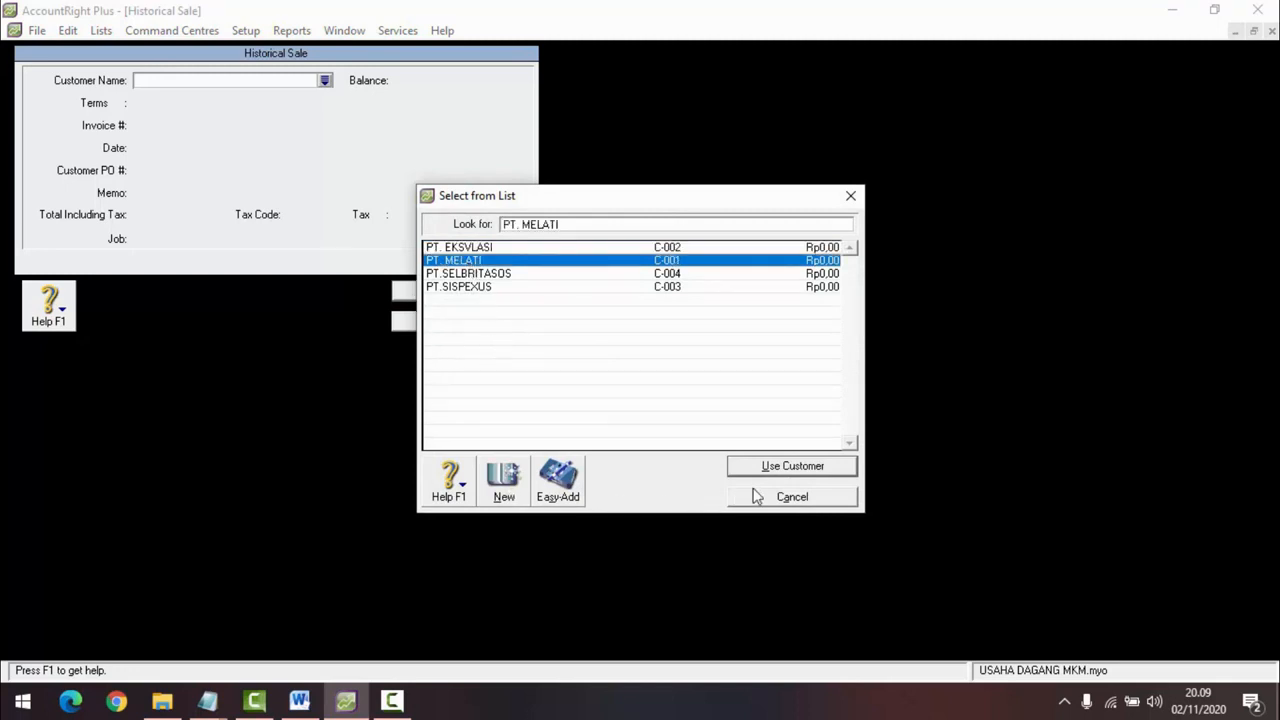
pyautogui.click(779, 466)
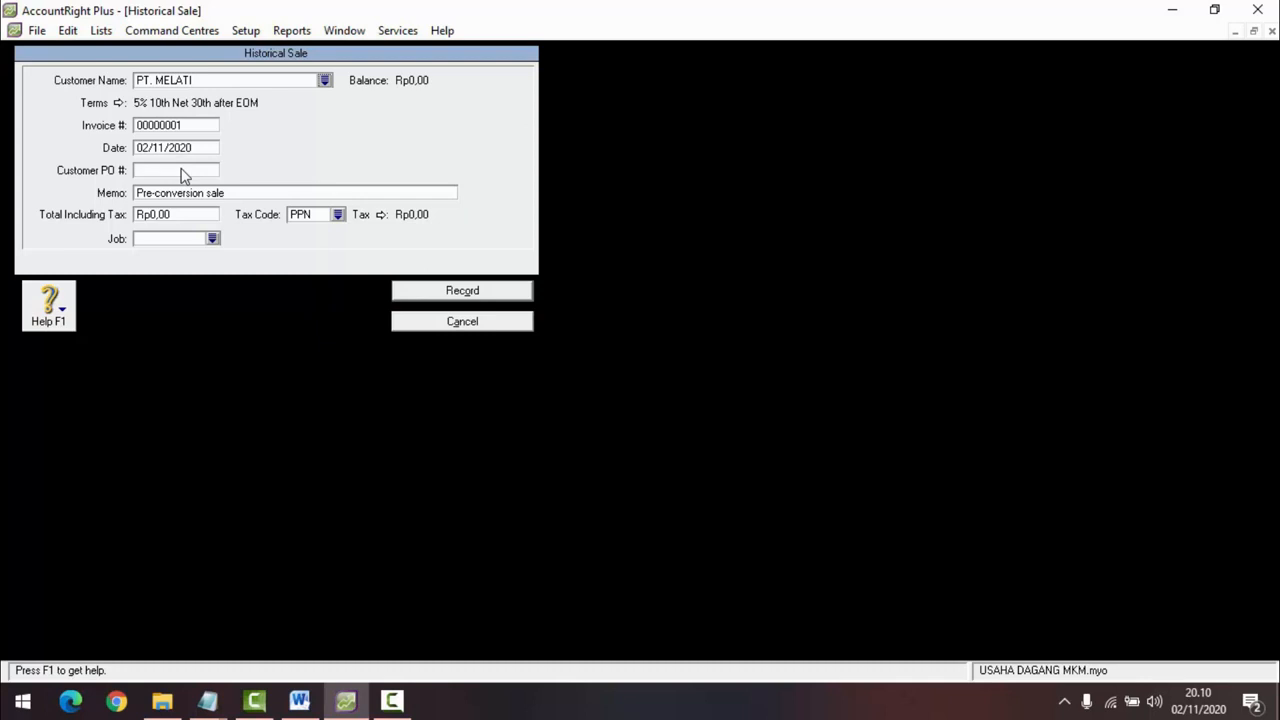
# Step: Date the PT. MELATI historical sale 01/01/2020 and set its memo to "Saldo awal Piutang"
pyautogui.click(150, 148)
pyautogui.click(150, 148)
pyautogui.press('BackSpace')
pyautogui.write('1')
pyautogui.press('BackSpace')
pyautogui.write('0')
pyautogui.click(163, 176)
pyautogui.click(197, 196)
pyautogui.write('sa')
pyautogui.press('BackSpace')
pyautogui.press('BackSpace')
pyautogui.write('Saldo awal Piutang')
# Step: Set the PT. MELATI sale's total to Rp10.000.000 with tax code N-T, and record it
pyautogui.click(153, 220)
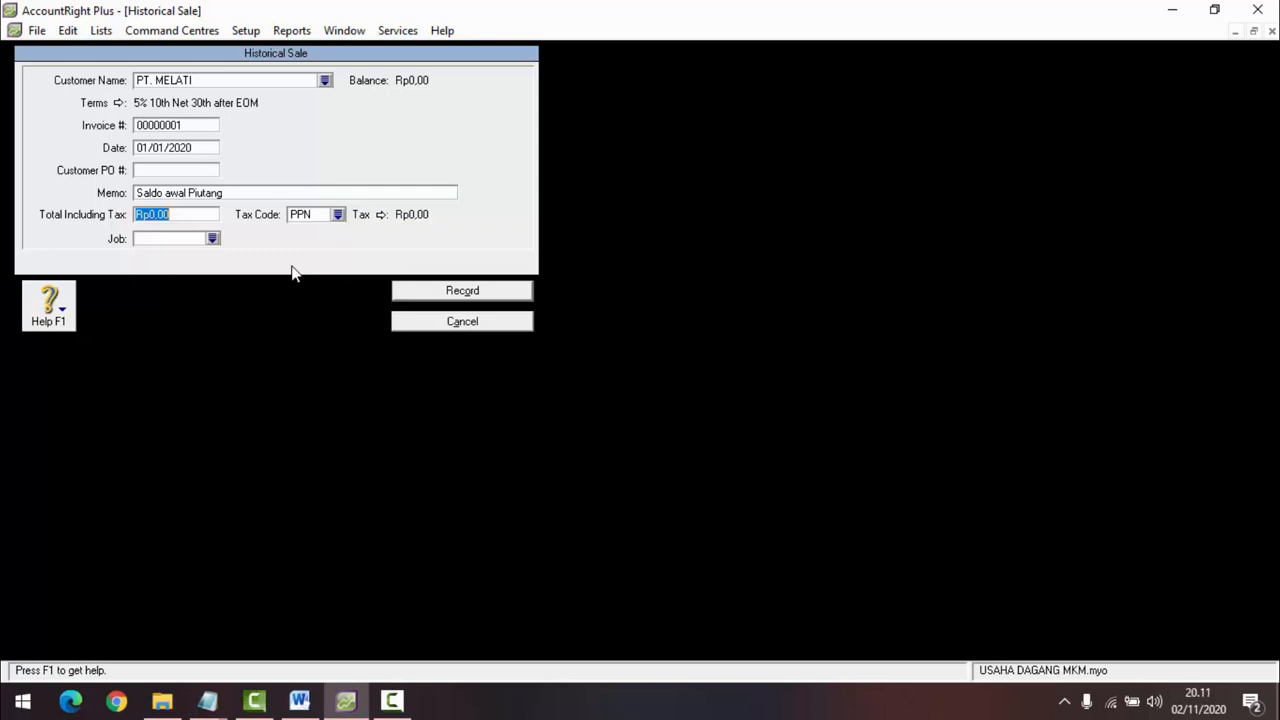
pyautogui.write('1')
pyautogui.press('Tab')
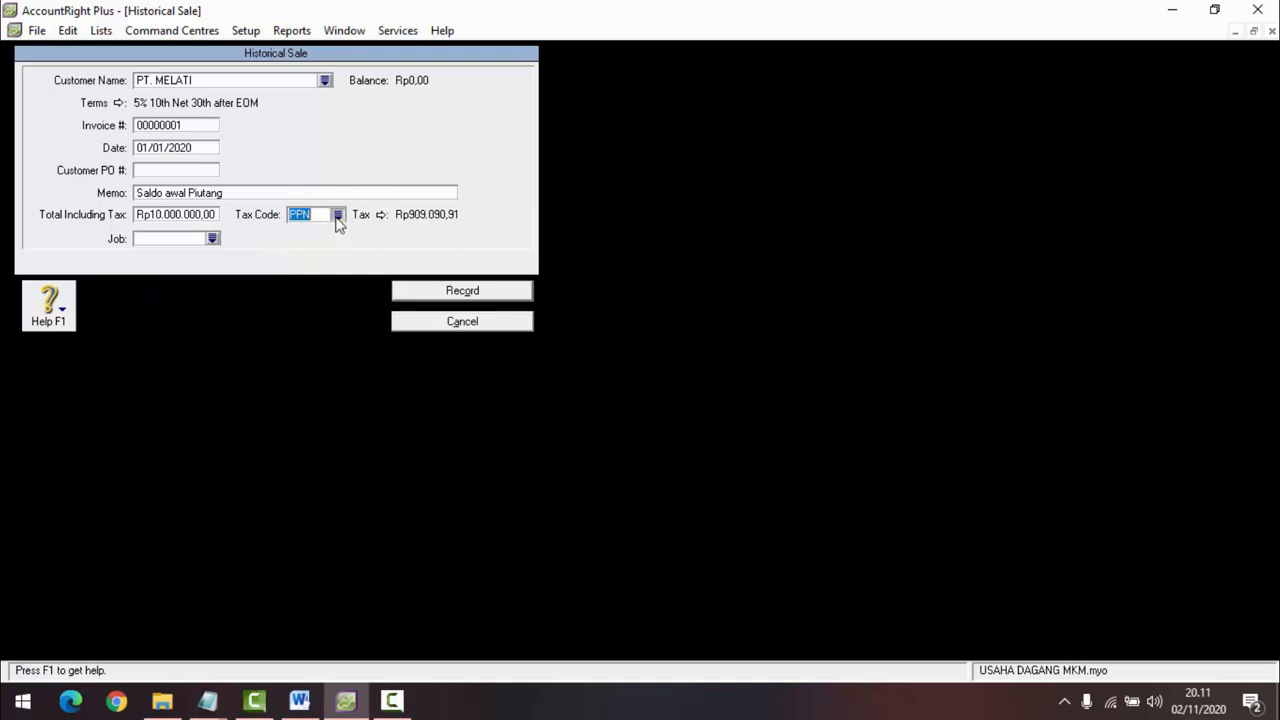
pyautogui.click(337, 216)
pyautogui.click(555, 251)
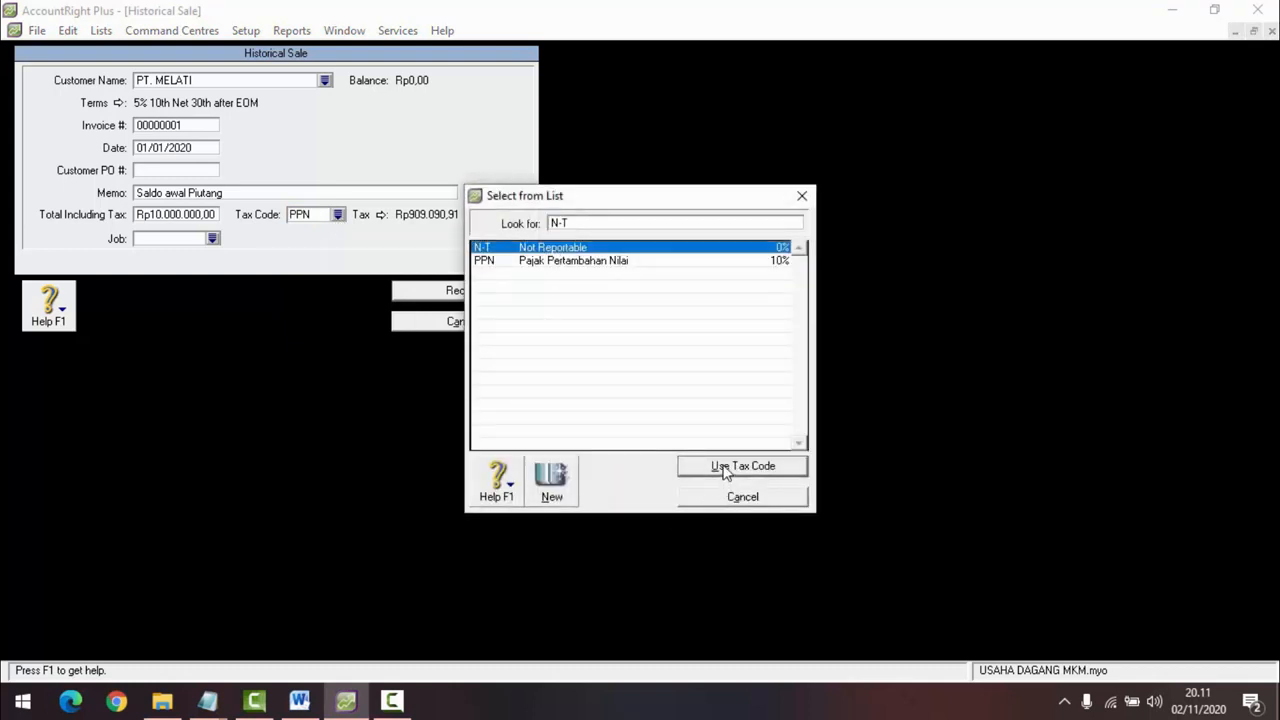
pyautogui.click(726, 471)
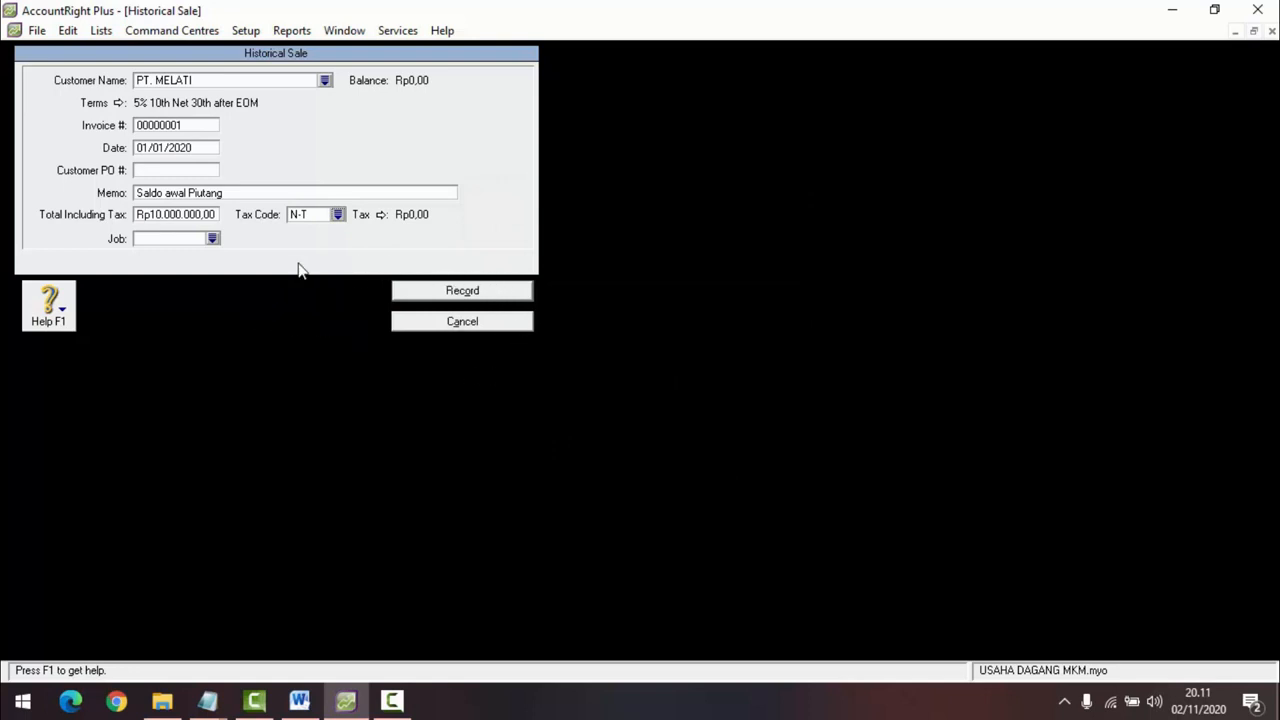
pyautogui.click(470, 292)
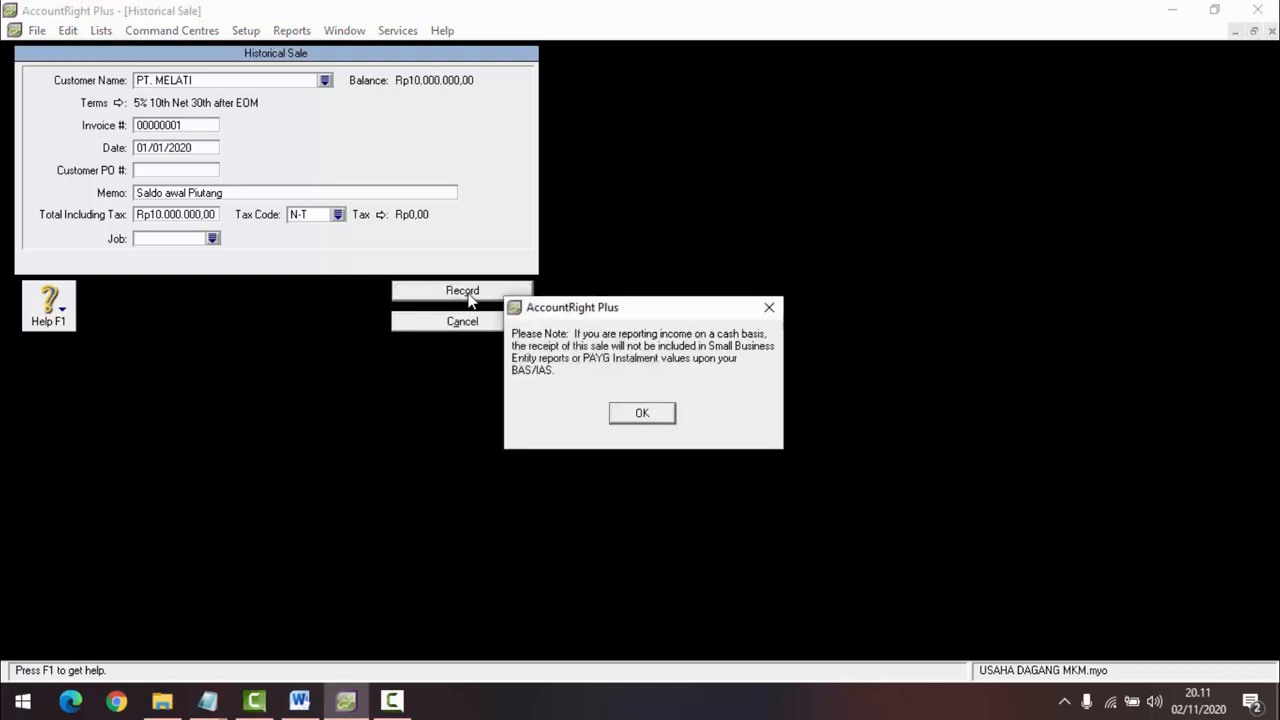
pyautogui.click(641, 414)
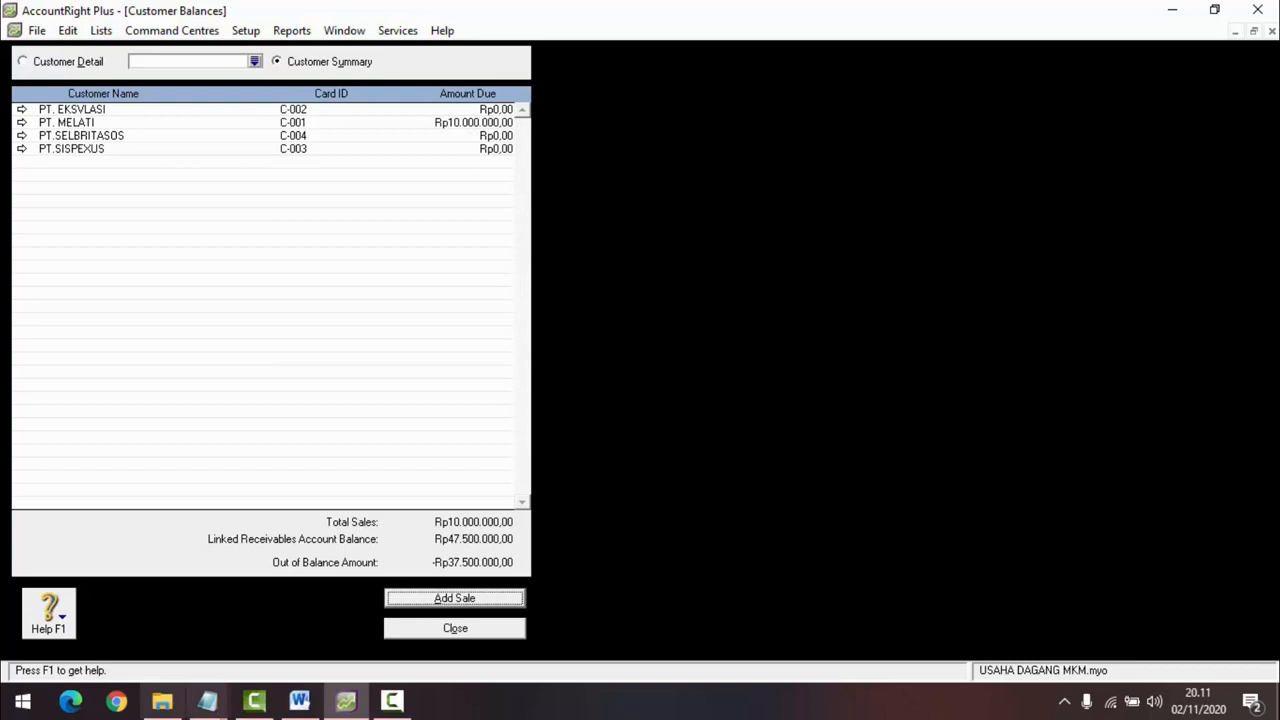
# Step: Switch to the Word document and review the customer balances in the Daftar Saldo Piutang table
pyautogui.click(299, 700)
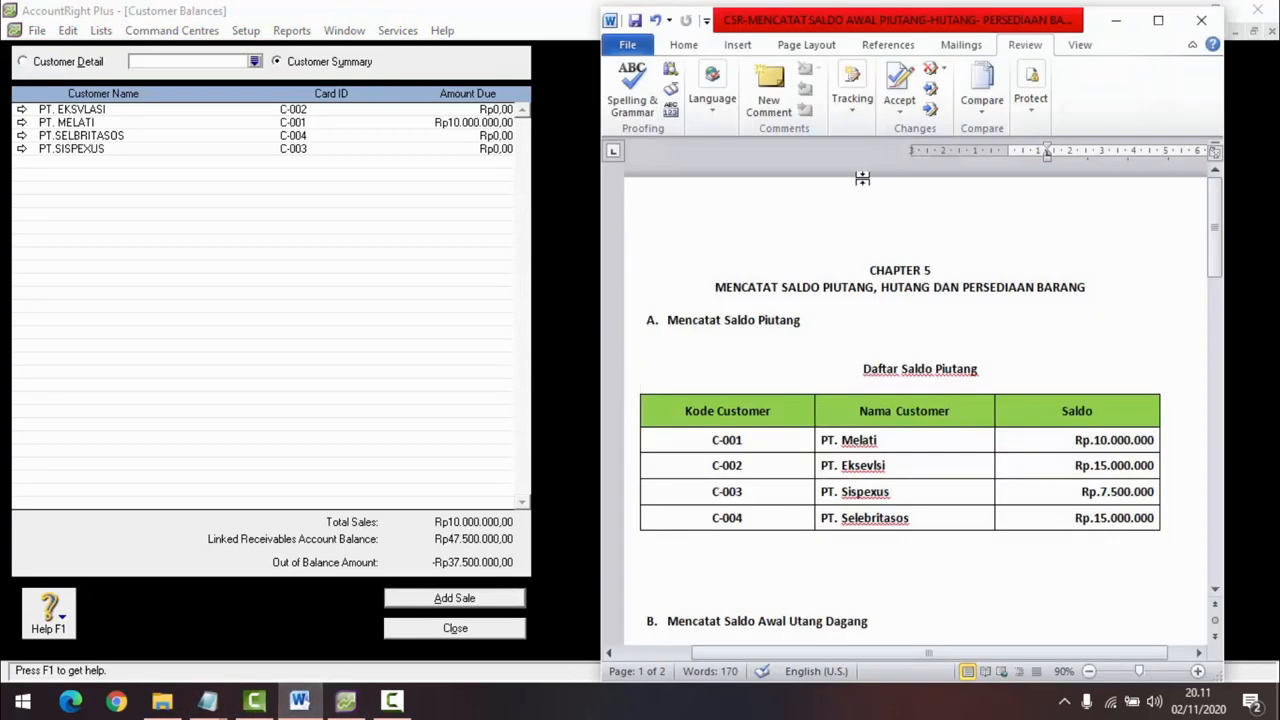
pyautogui.scroll(-3, 930, 240)
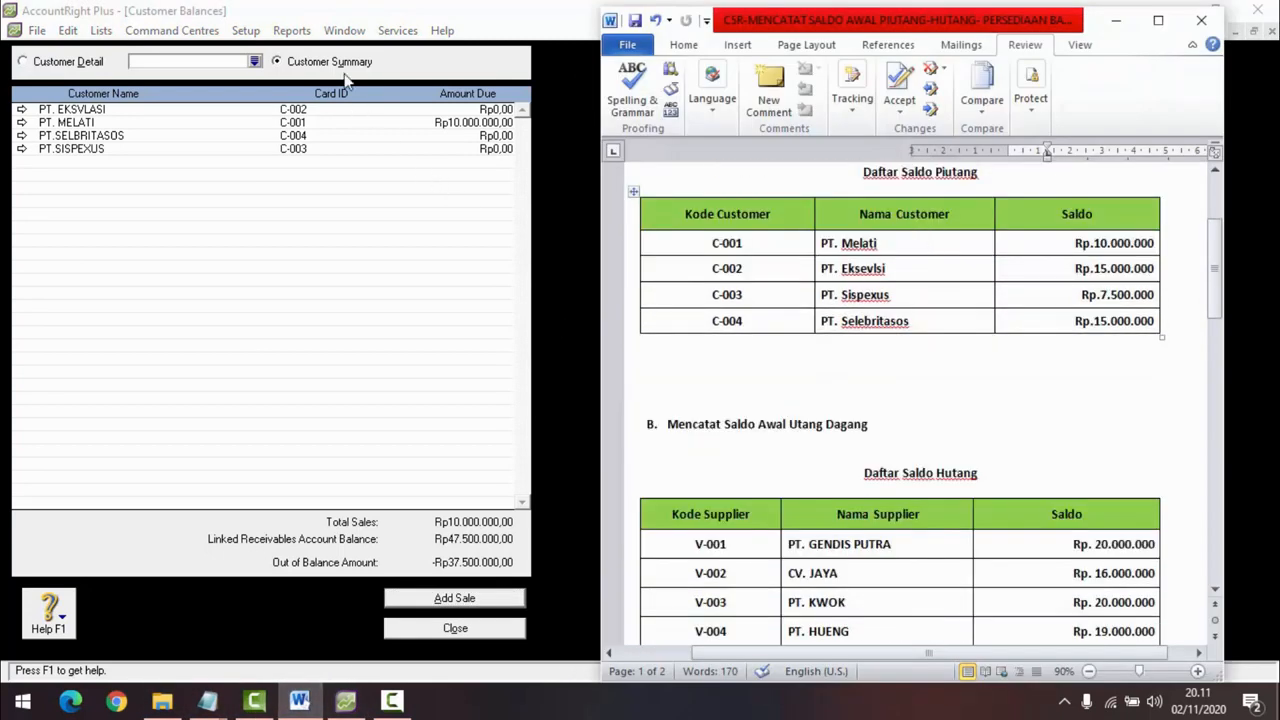
pyautogui.click(388, 60)
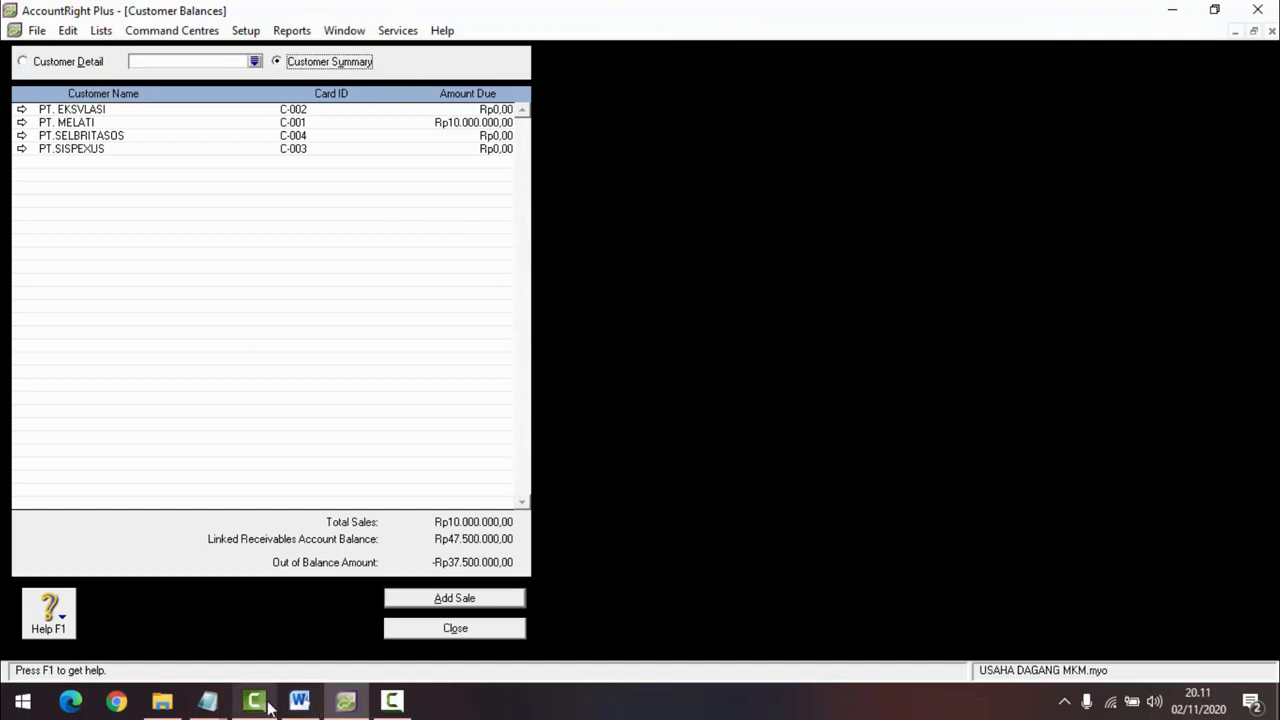
pyautogui.click(299, 700)
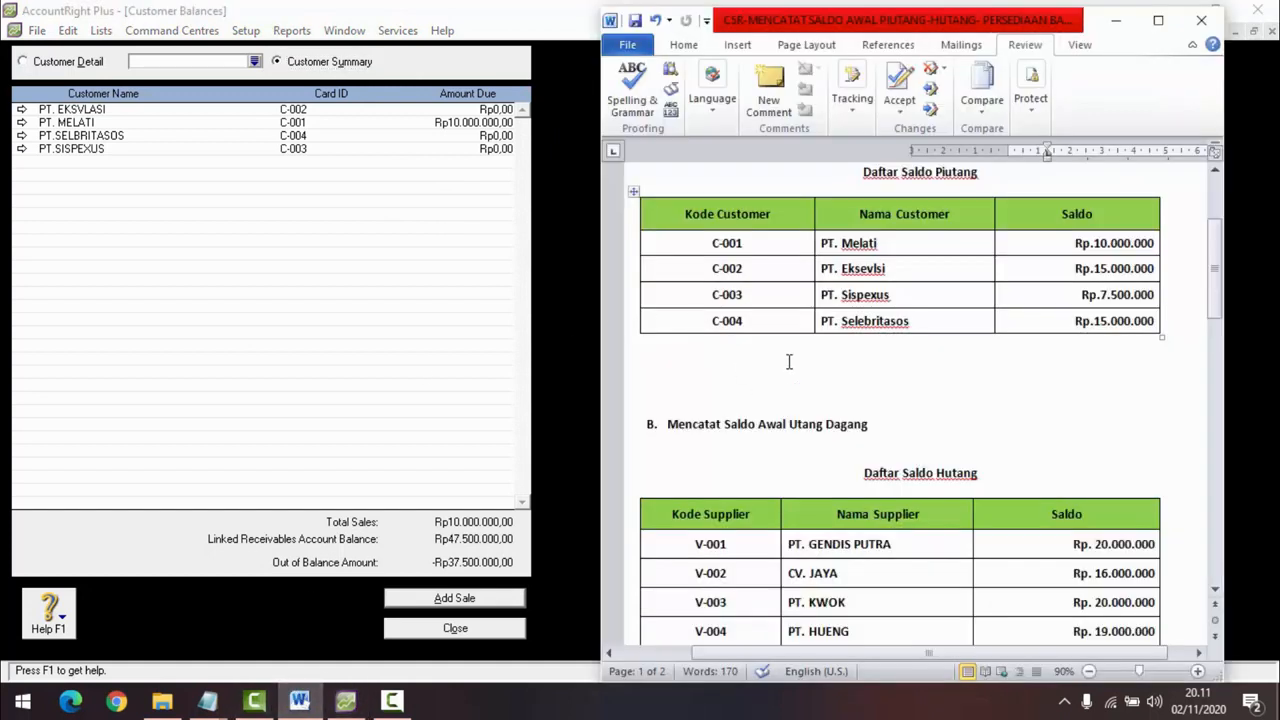
pyautogui.scroll(1, 789, 362)
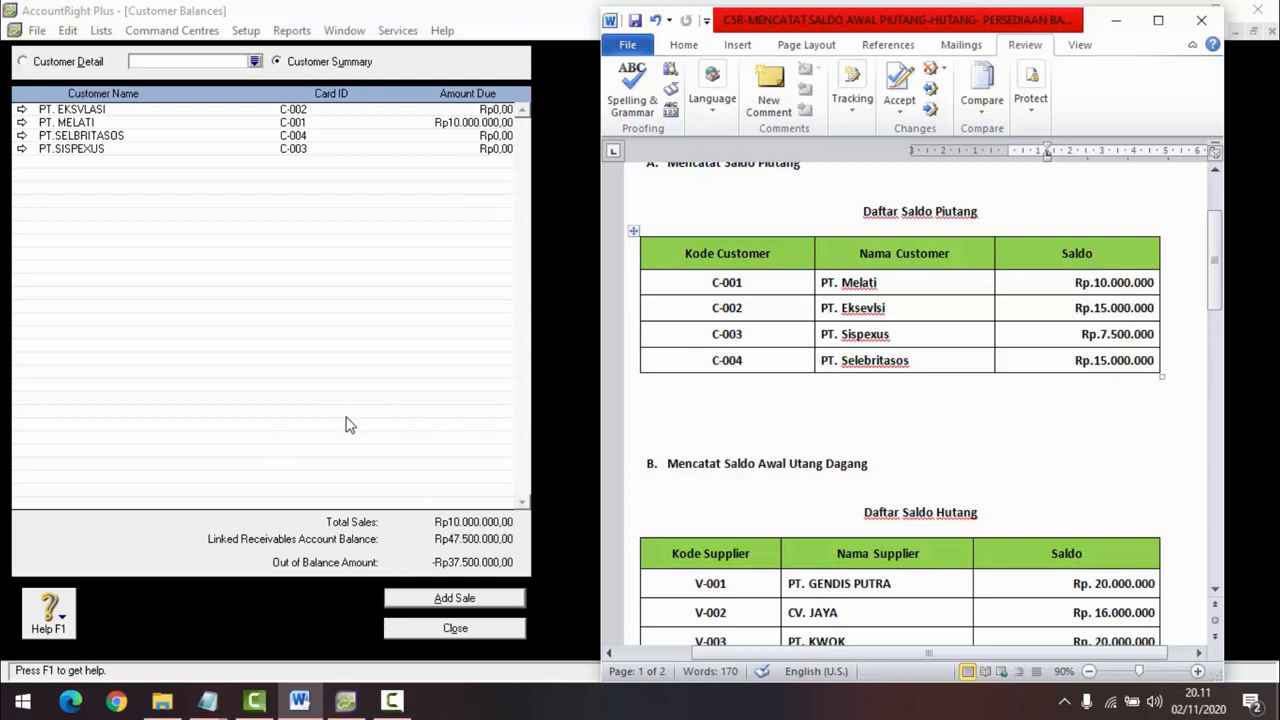
# Step: Add another historical sale in AccountRight for customer PT. EKSVLASI
pyautogui.click(458, 601)
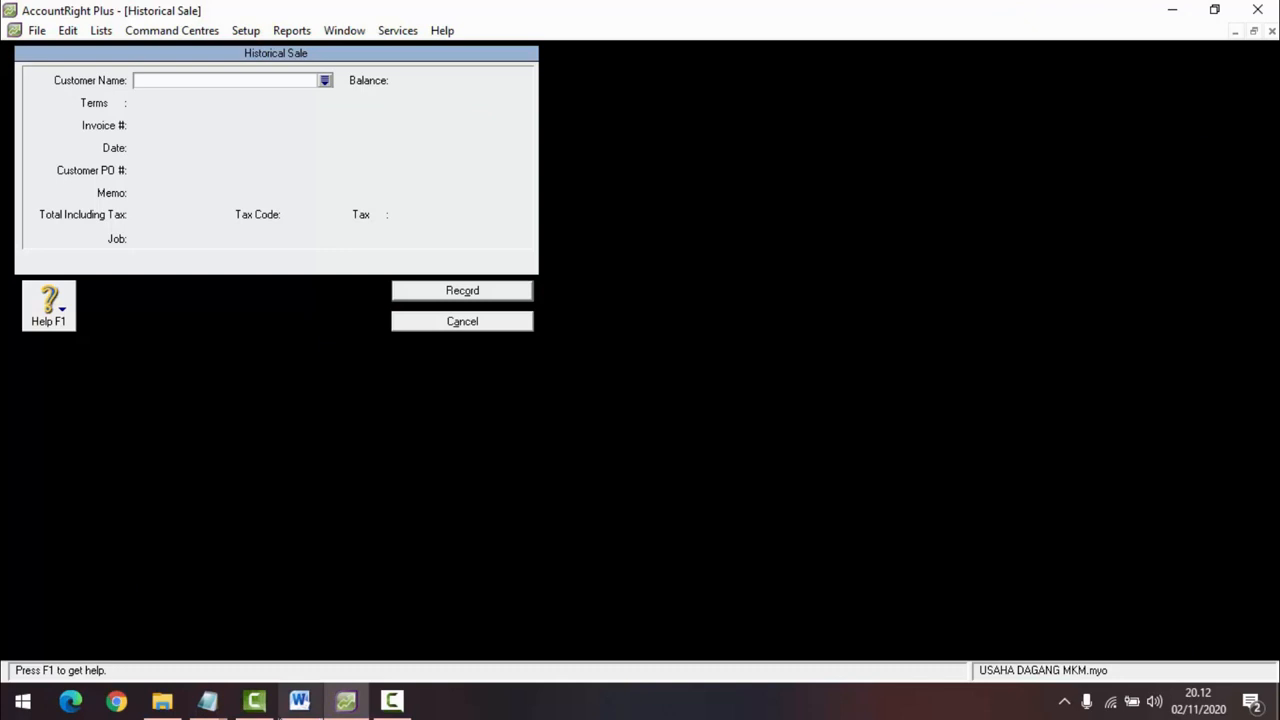
pyautogui.click(299, 703)
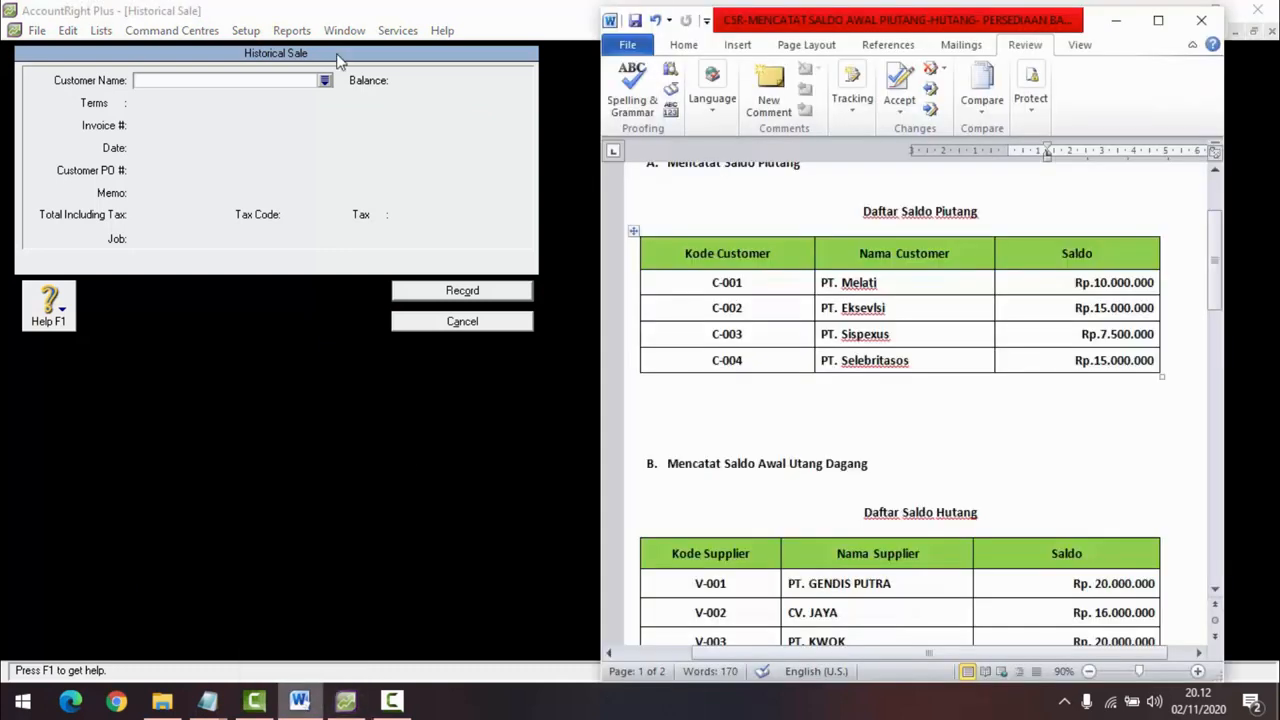
pyautogui.click(325, 82)
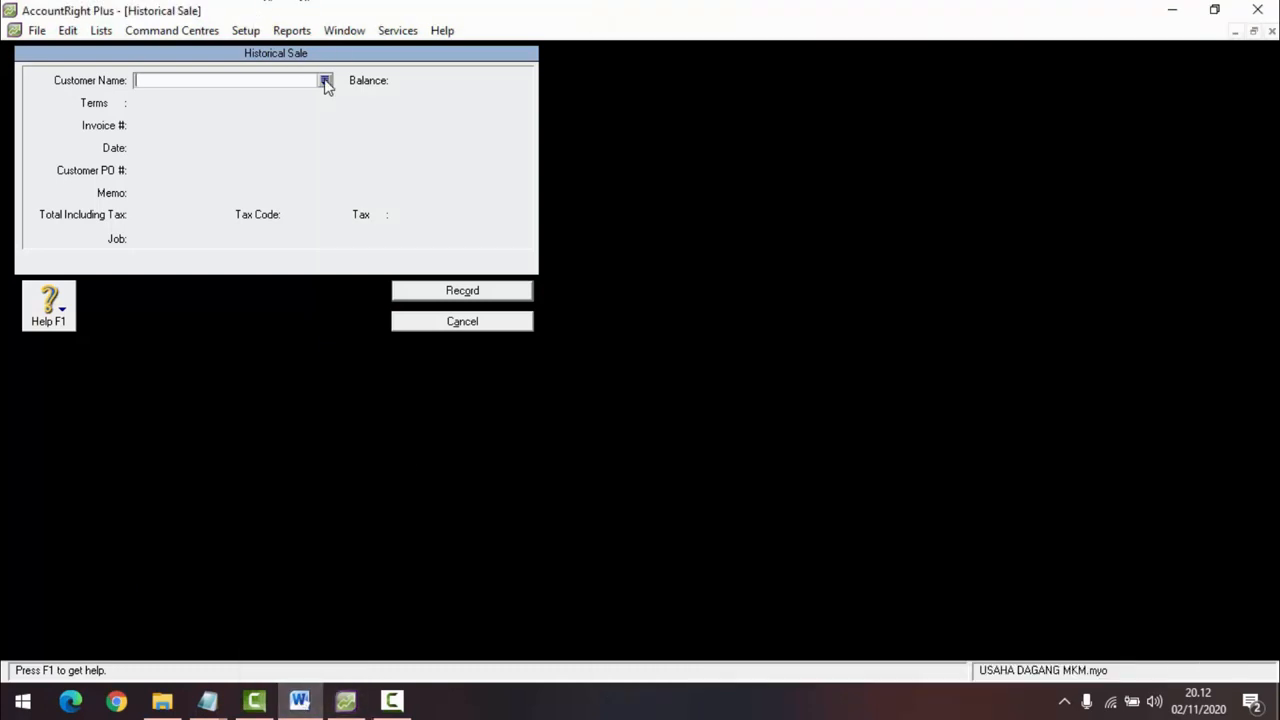
pyautogui.click(325, 82)
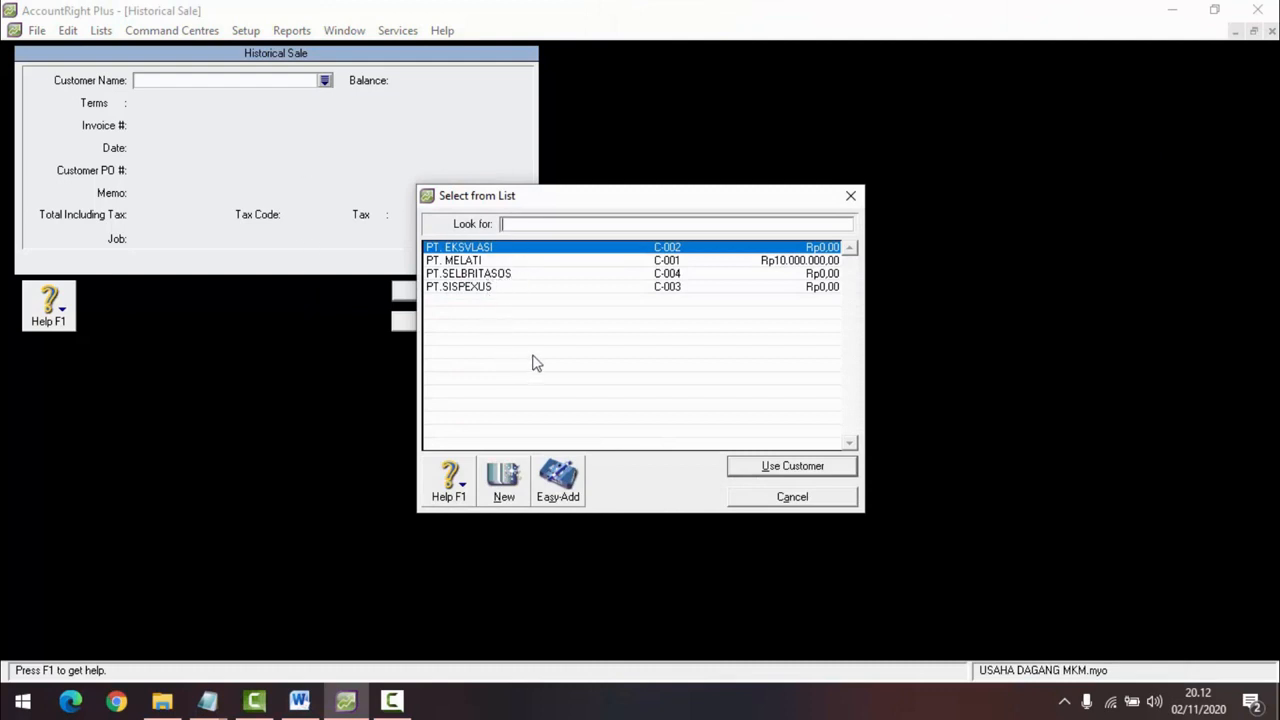
pyautogui.click(479, 250)
pyautogui.click(822, 464)
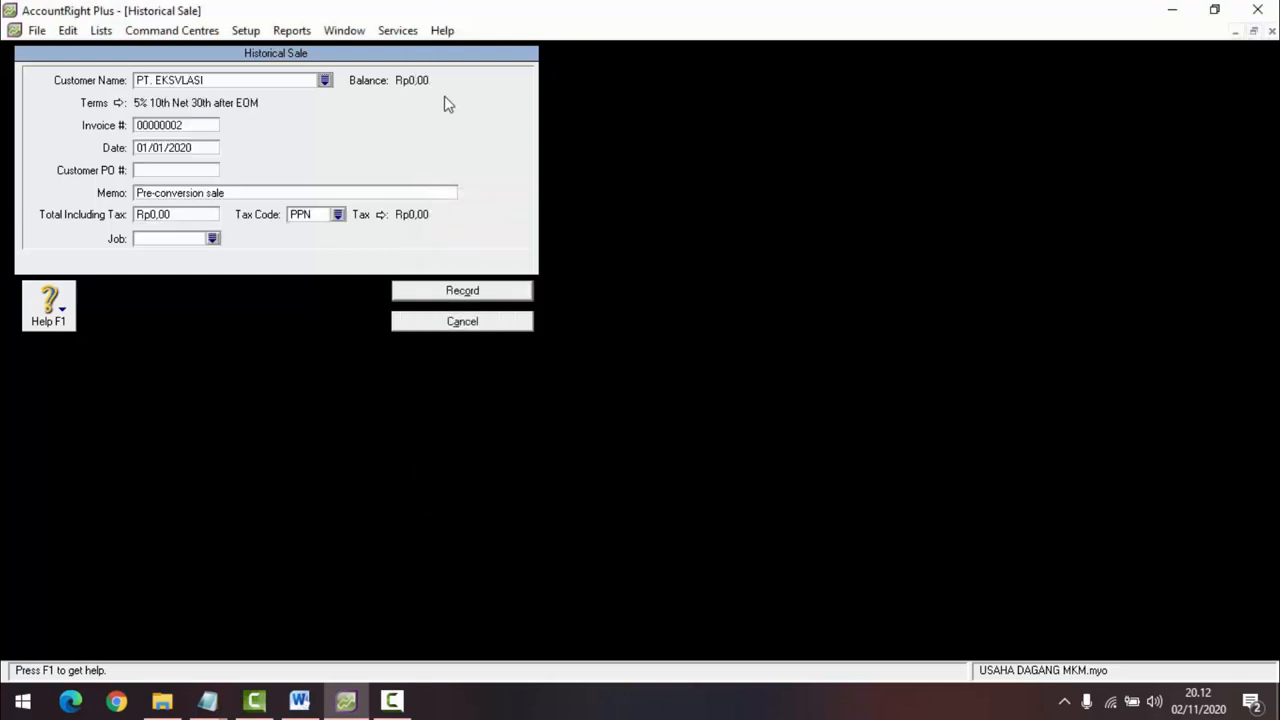
# Step: Arrange the AccountRight window at reduced size beside the Word document so both are visible
pyautogui.click(169, 194)
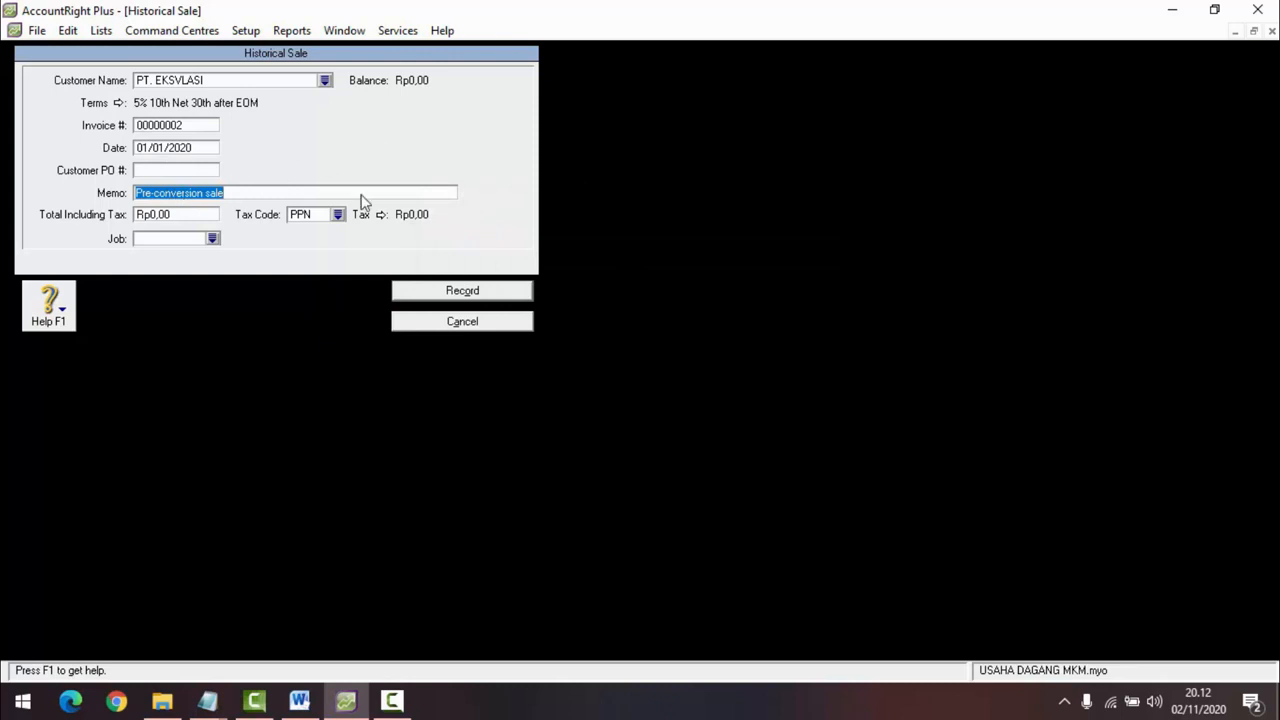
pyautogui.click(300, 703)
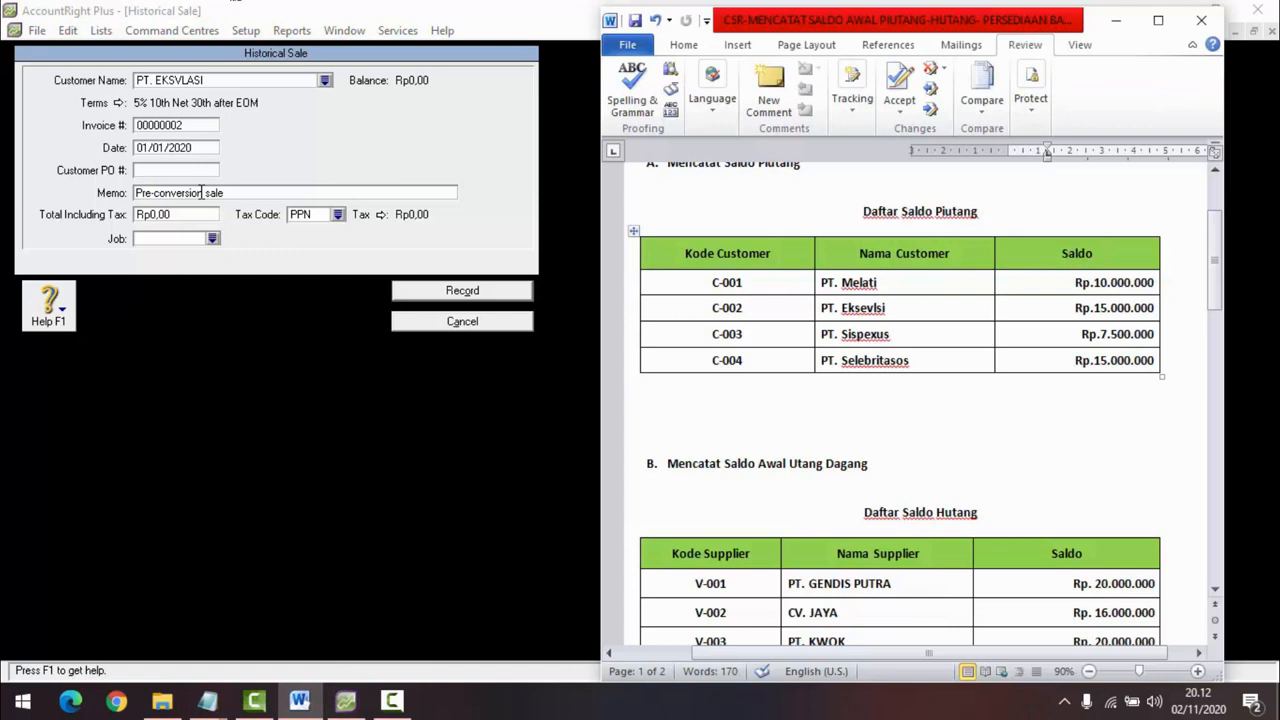
pyautogui.click(201, 197)
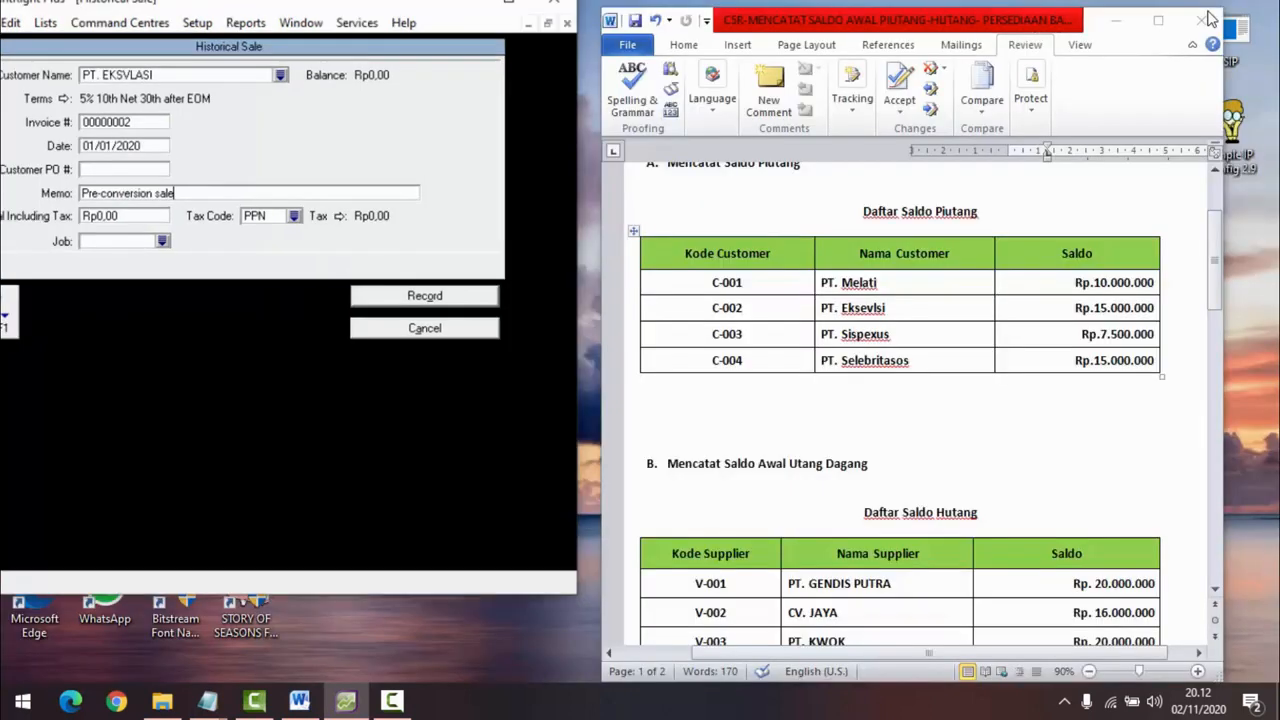
pyautogui.click(1213, 10)
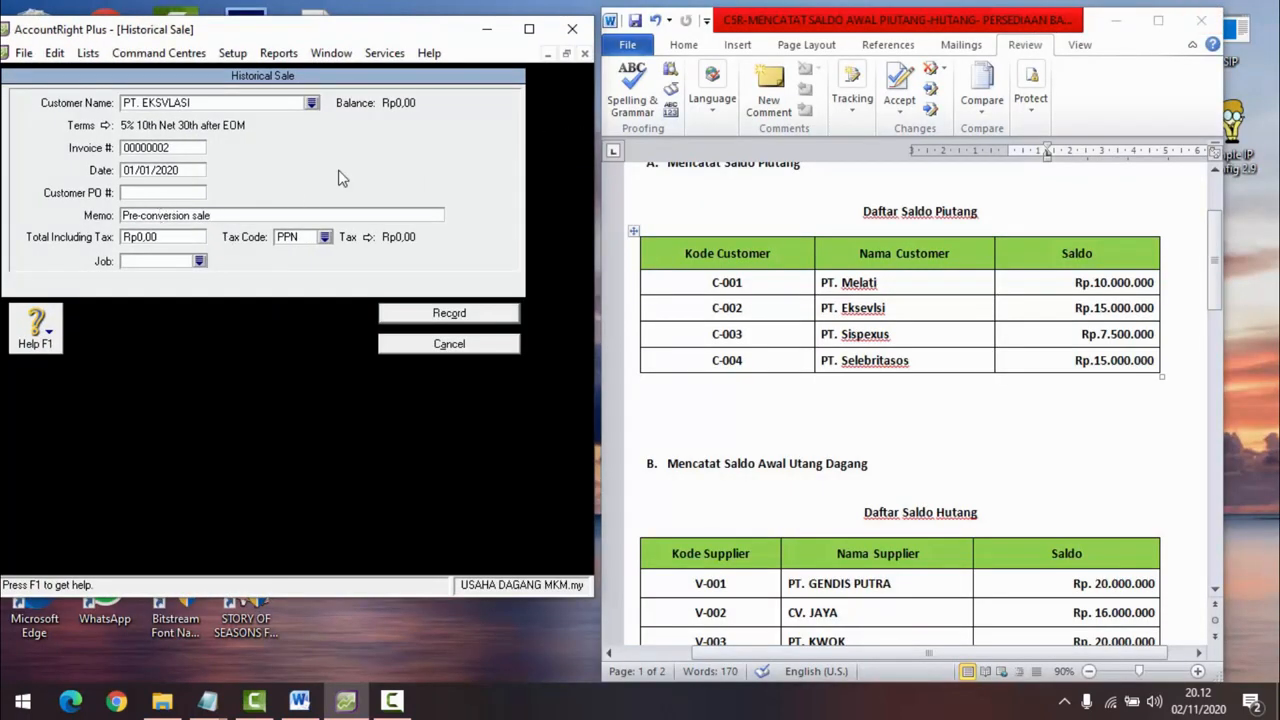
# Step: Replace the PT. EKSVLASI sale's memo with "Saldo awal piutang"
pyautogui.press('BackSpace')
pyautogui.press('BackSpace')
pyautogui.press('BackSpace')
pyautogui.press('BackSpace')
pyautogui.press('BackSpace')
pyautogui.press('BackSpace')
pyautogui.press('BackSpace')
pyautogui.press('BackSpace')
pyautogui.press('BackSpace')
pyautogui.press('BackSpace')
pyautogui.press('BackSpace')
pyautogui.press('BackSpace')
pyautogui.press('BackSpace')
pyautogui.press('BackSpace')
pyautogui.press('BackSpace')
pyautogui.press('BackSpace')
pyautogui.press('BackSpace')
pyautogui.press('BackSpace')
pyautogui.press('BackSpace')
pyautogui.write('Saldo awal ')
pyautogui.write('(')
pyautogui.write('p')
# Step: Set the PT. EKSVLASI sale's total to Rp15.000.000 with tax code N-T, and record it
pyautogui.click(160, 236)
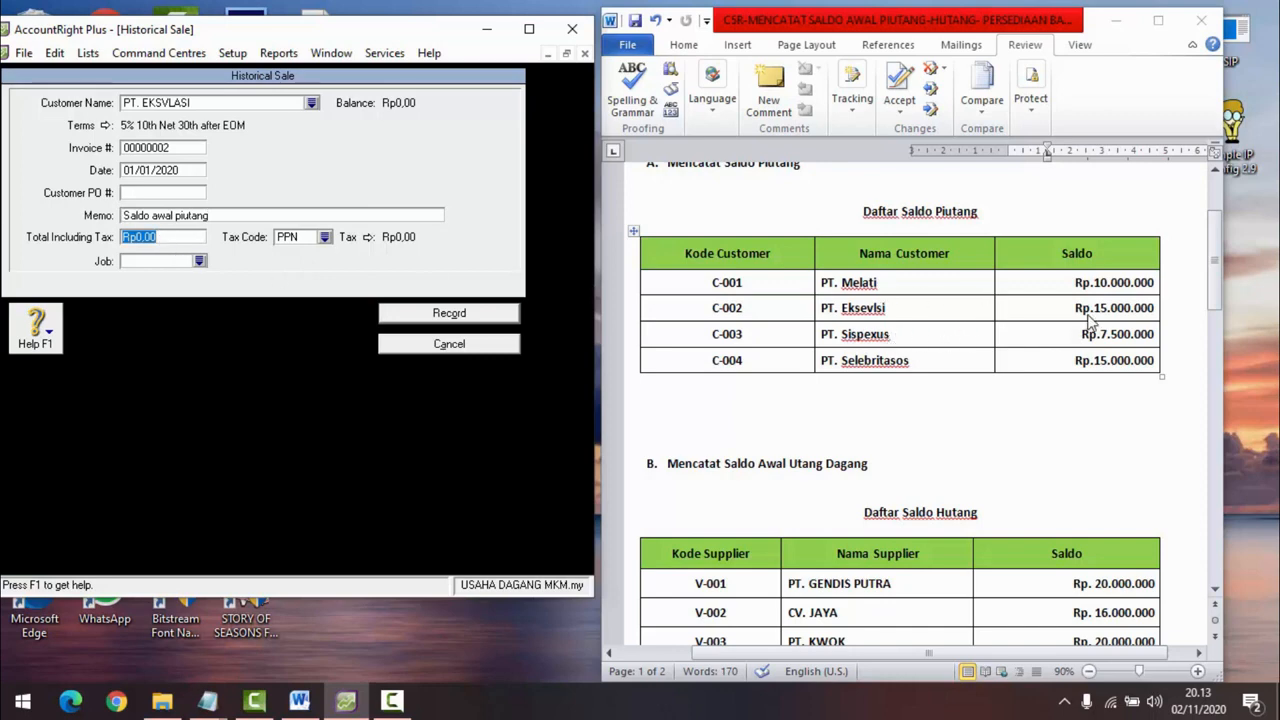
pyautogui.write('15000')
pyautogui.click(324, 237)
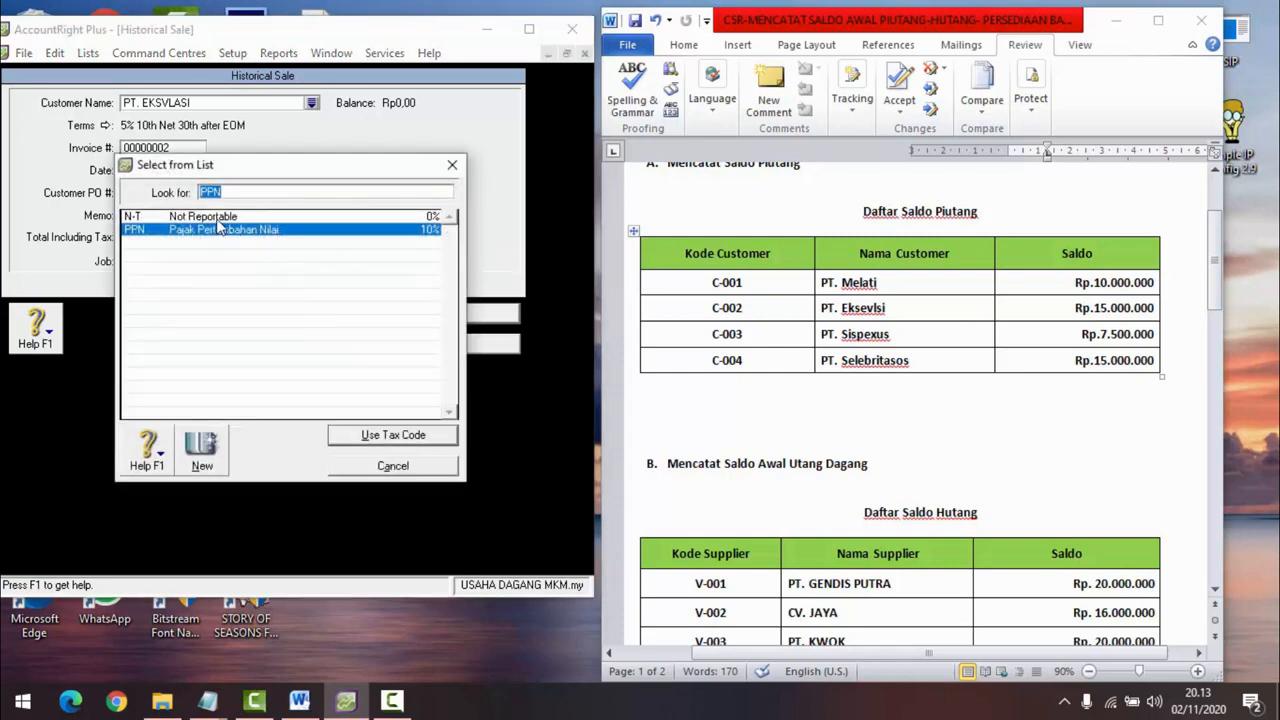
pyautogui.click(220, 217)
pyautogui.click(360, 435)
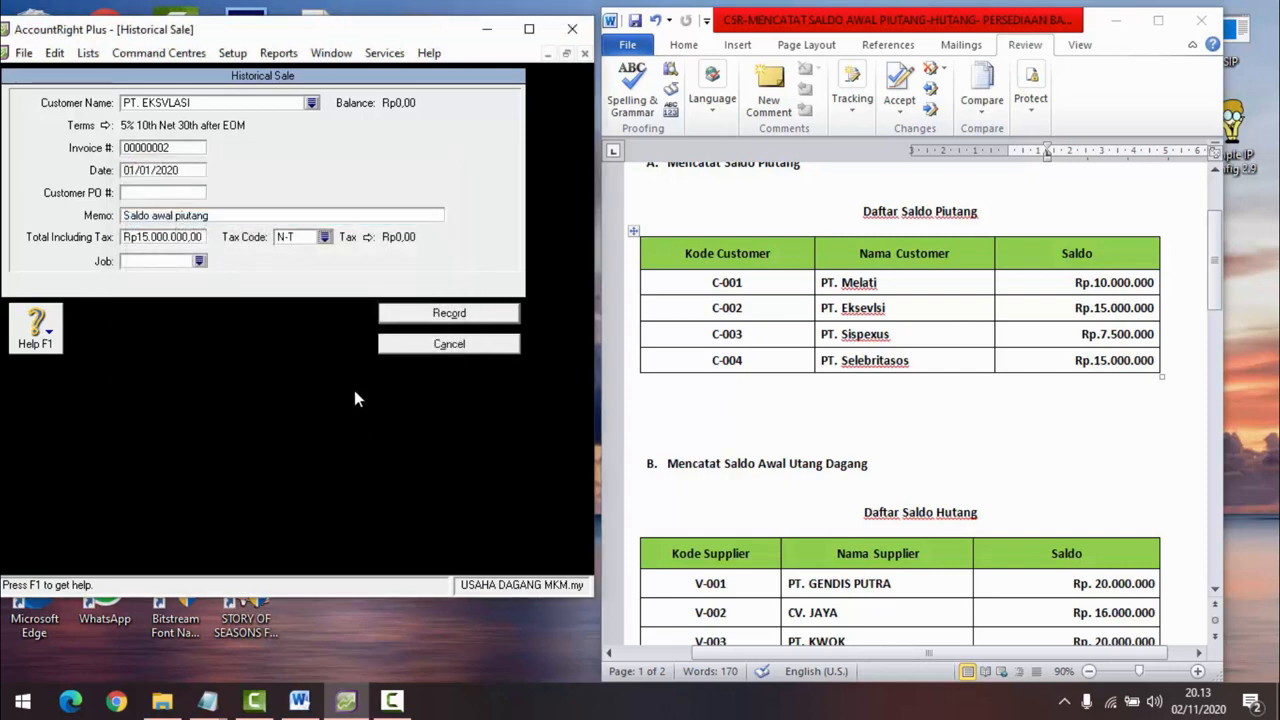
pyautogui.click(441, 318)
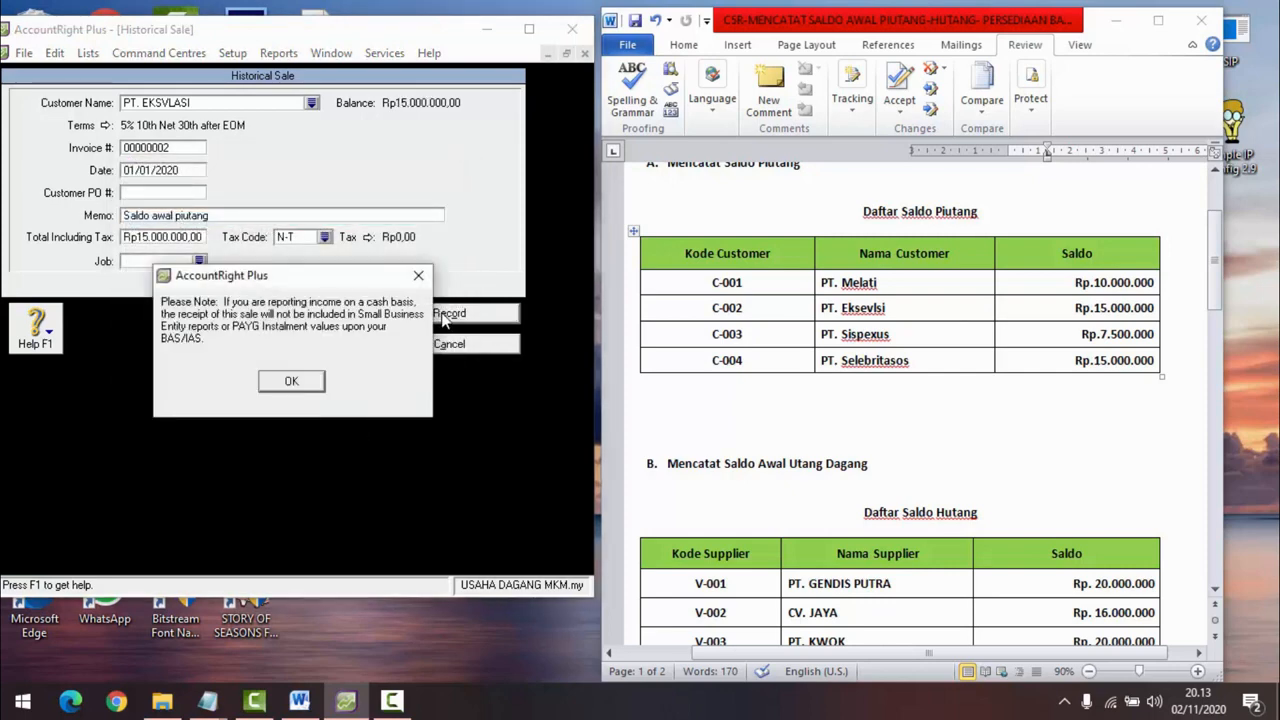
pyautogui.click(297, 380)
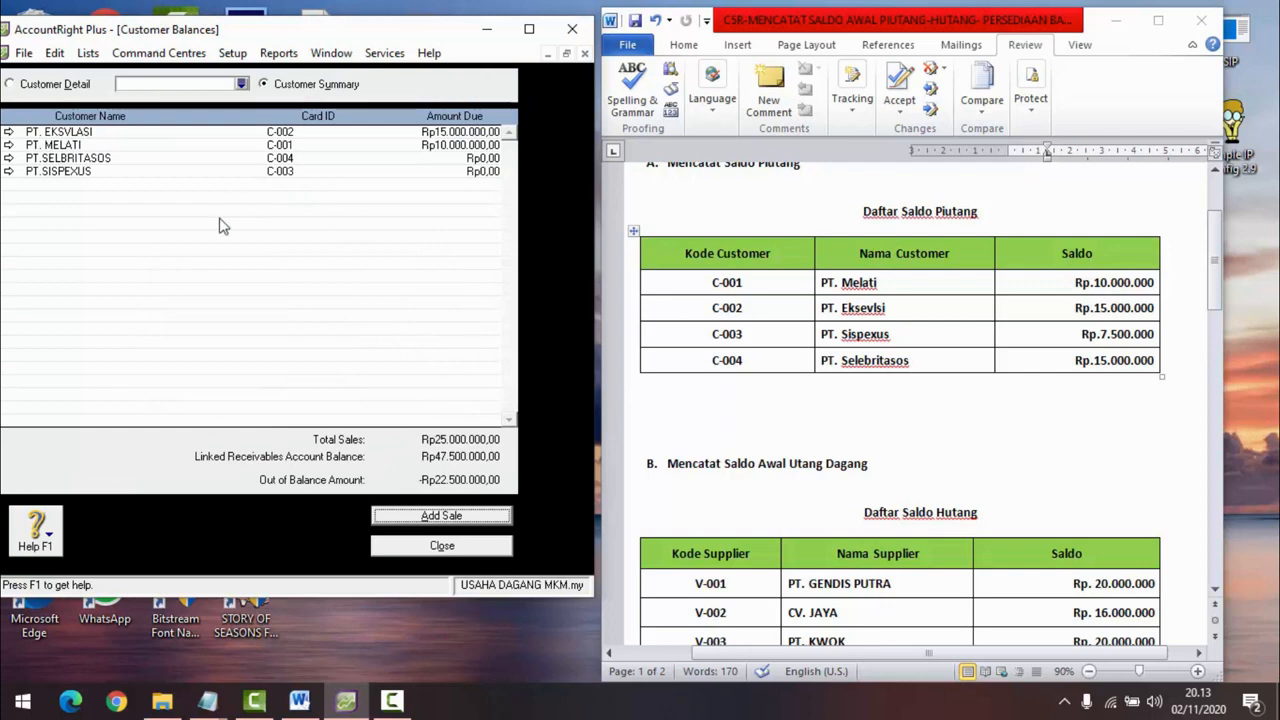
# Step: Add a further historical sale for customer PT.SISPEXUS
pyautogui.click(460, 516)
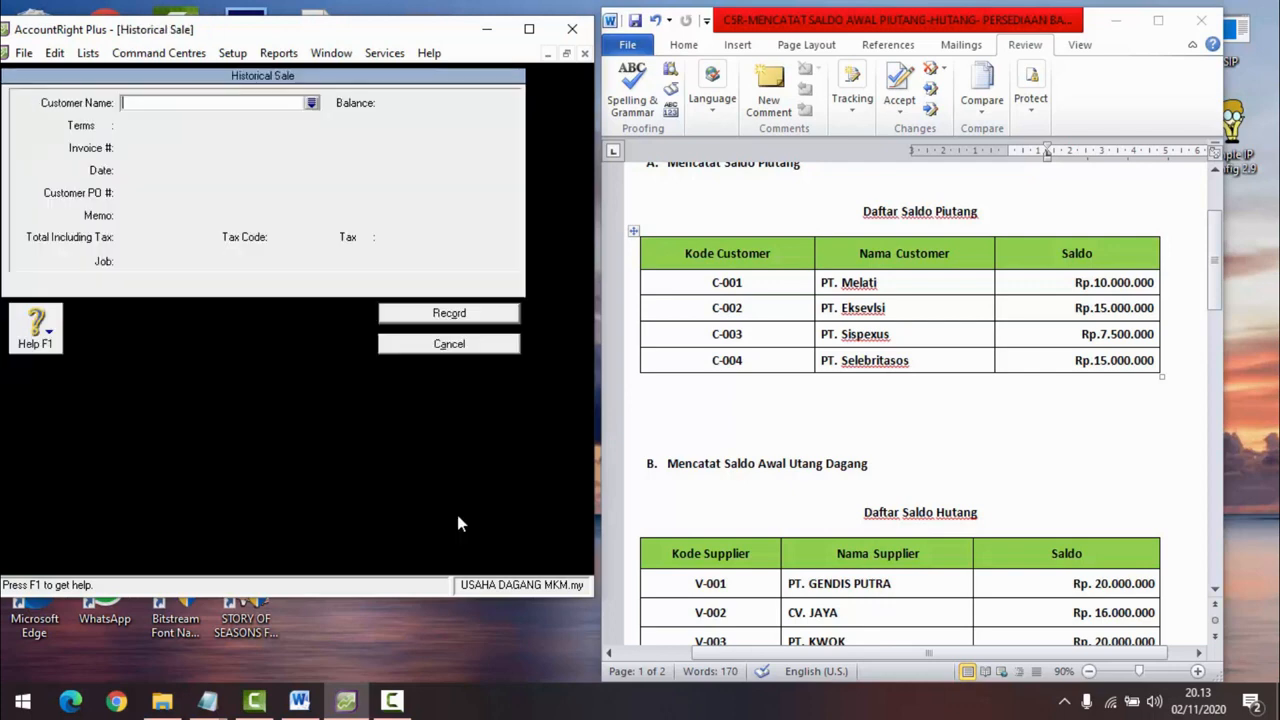
pyautogui.click(312, 104)
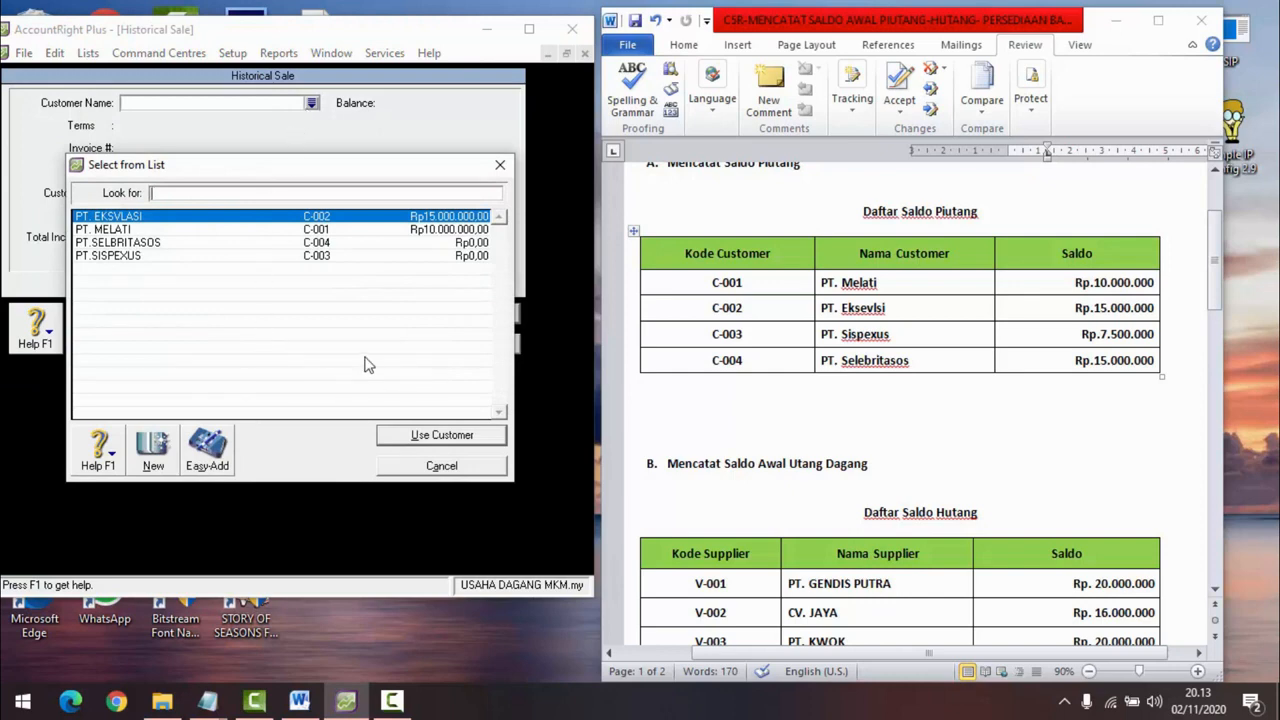
pyautogui.click(330, 256)
pyautogui.click(420, 442)
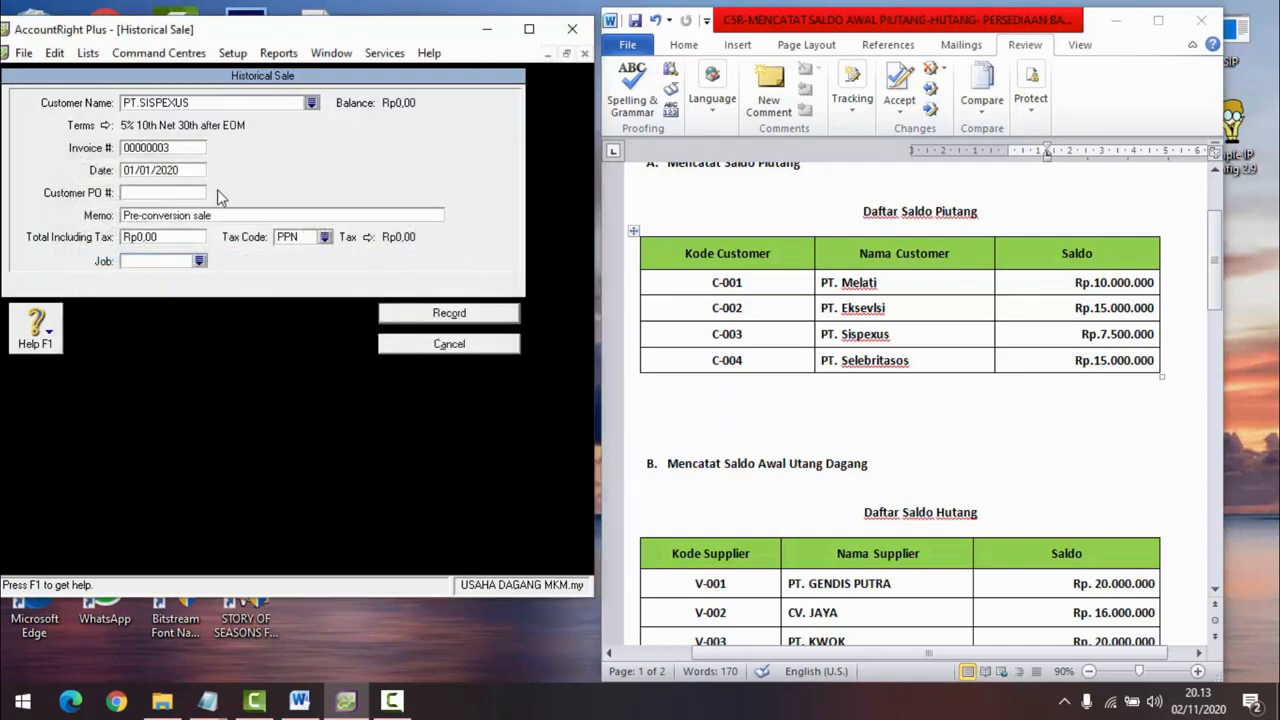
# Step: Replace the PT.SISPEXUS sale's memo with "Saldo awal piutang"
pyautogui.click(162, 216)
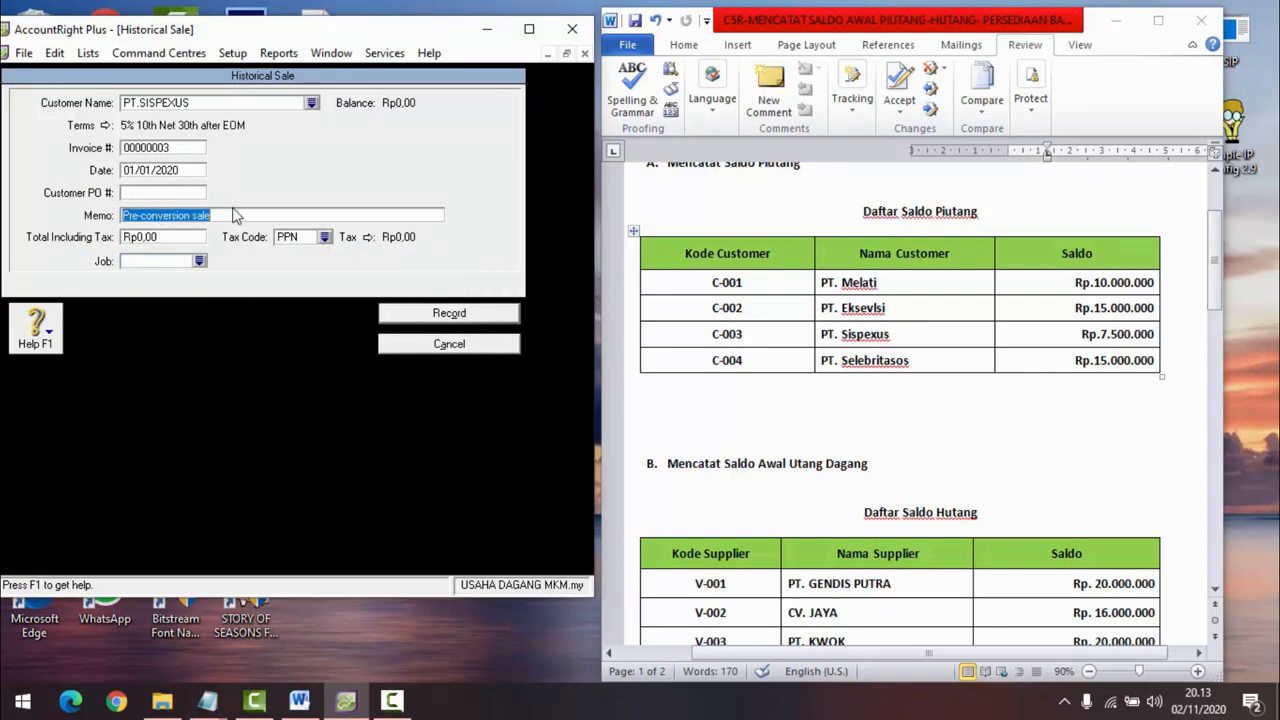
pyautogui.write('s')
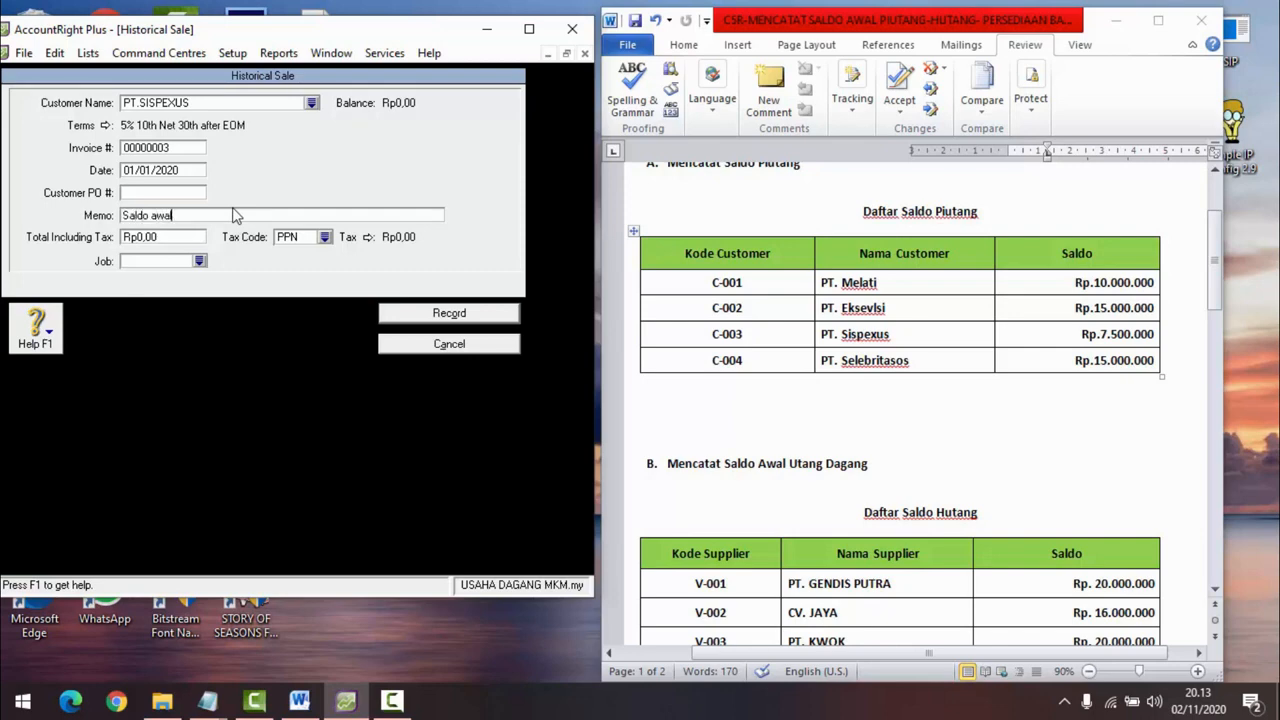
pyautogui.write('g')
# Step: Set the PT.SISPEXUS sale's tax code to N-T and record it with its total left at zero
pyautogui.click(324, 237)
pyautogui.click(248, 217)
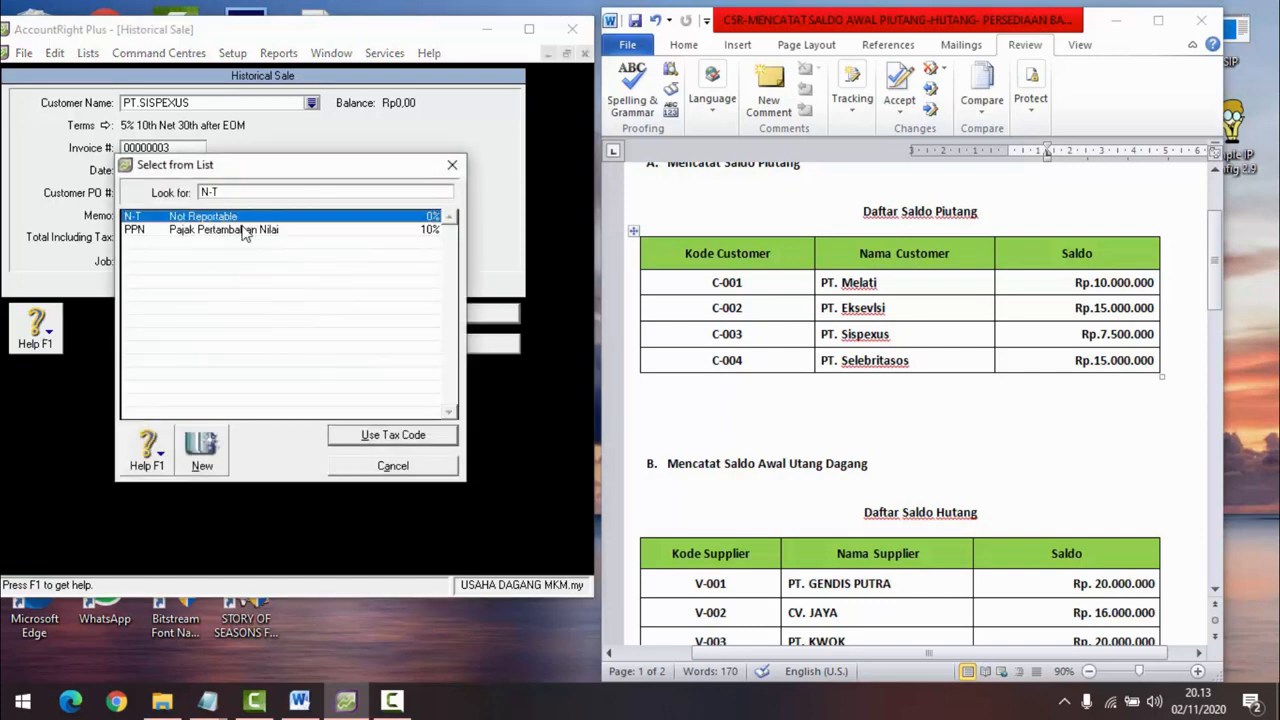
pyautogui.click(394, 437)
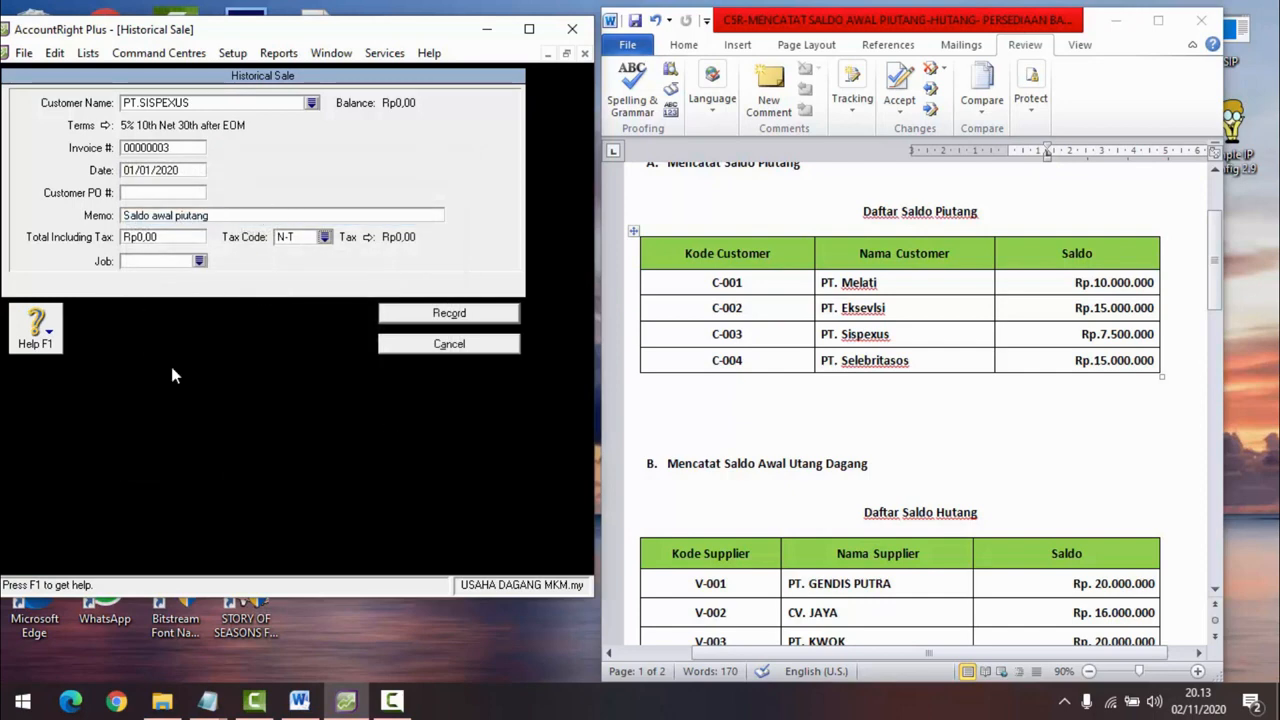
pyautogui.click(438, 316)
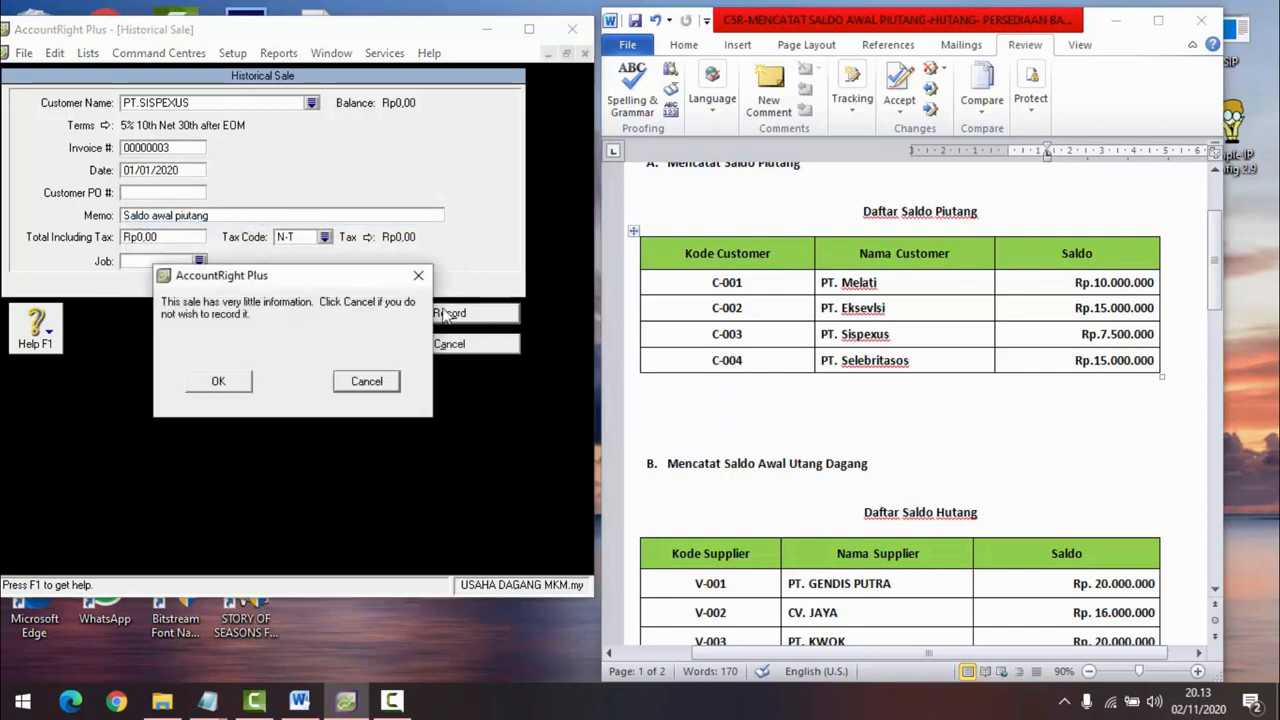
pyautogui.click(238, 384)
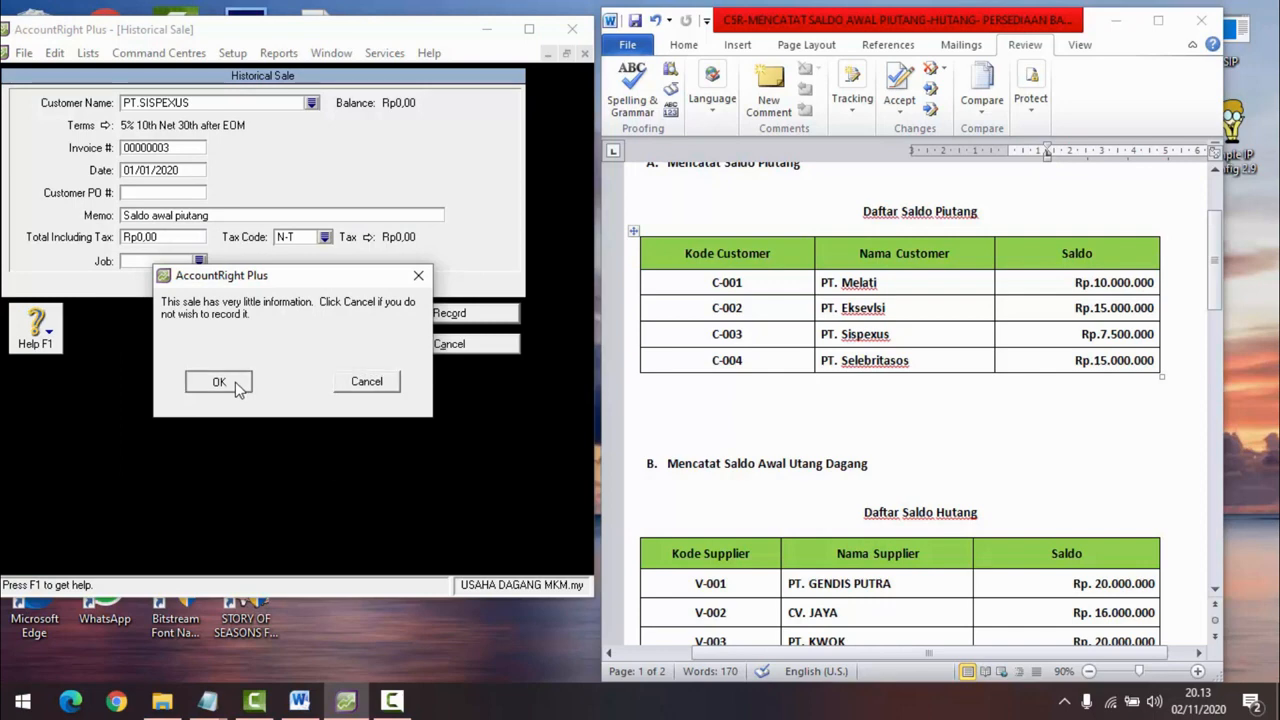
pyautogui.click(289, 385)
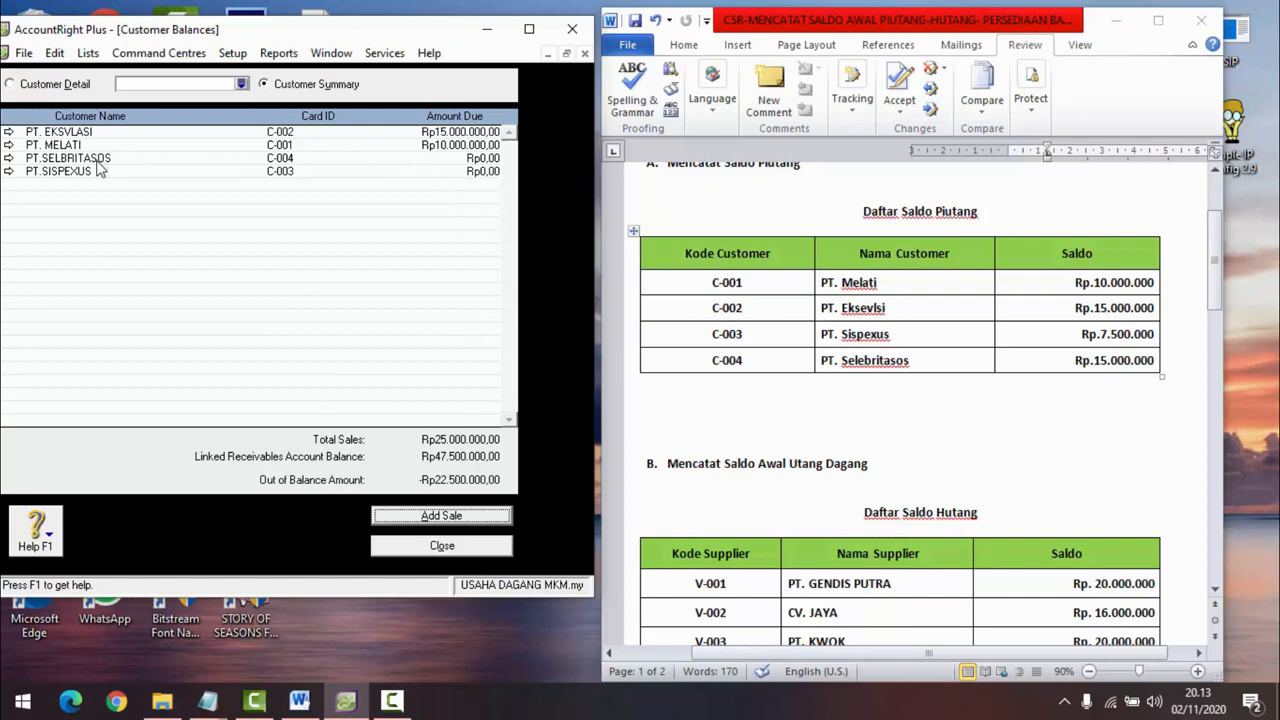
# Step: Add another historical sale for customer PT.SISPEXUS (C-003)
pyautogui.click(462, 517)
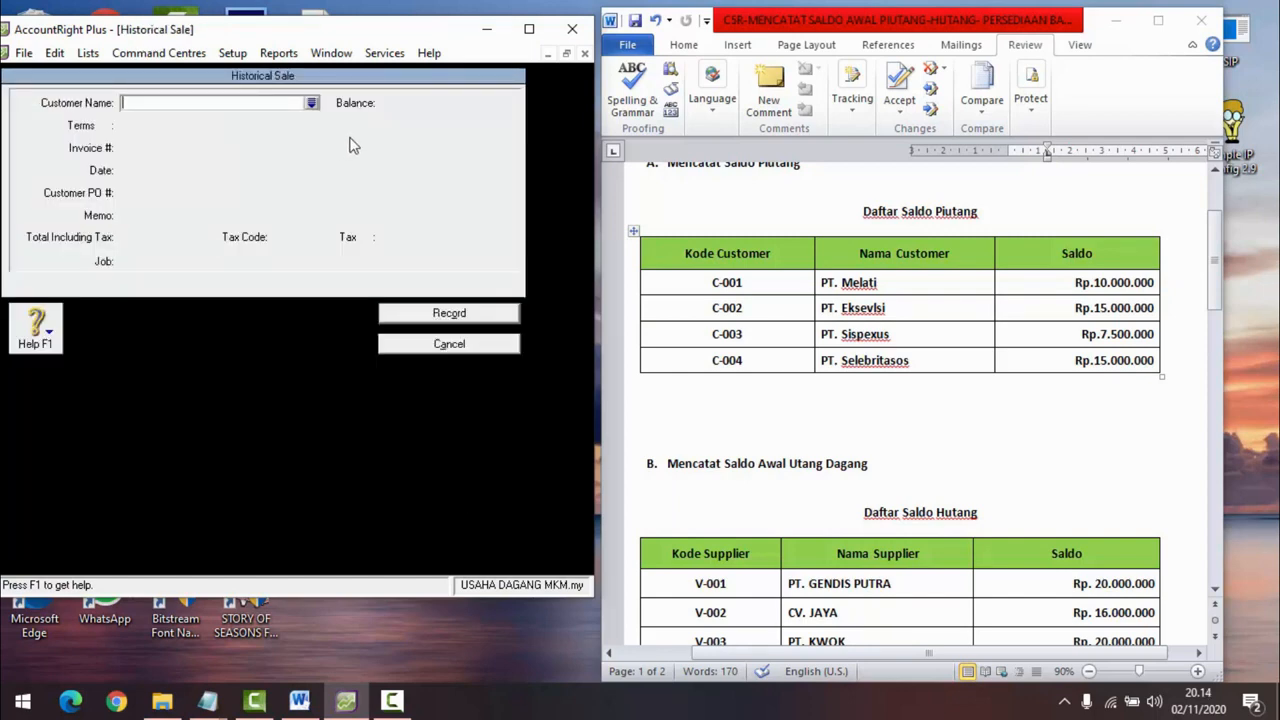
pyautogui.click(312, 104)
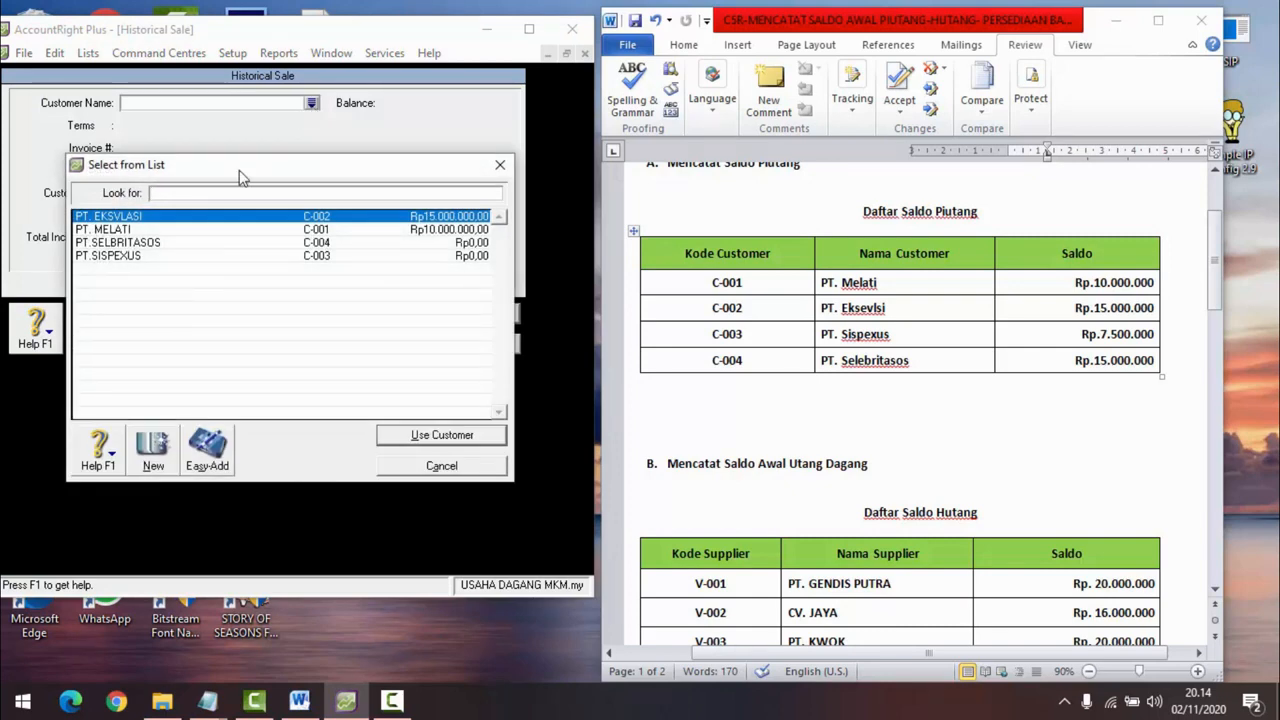
pyautogui.moveTo(240, 168); pyautogui.dragTo(245, 136)
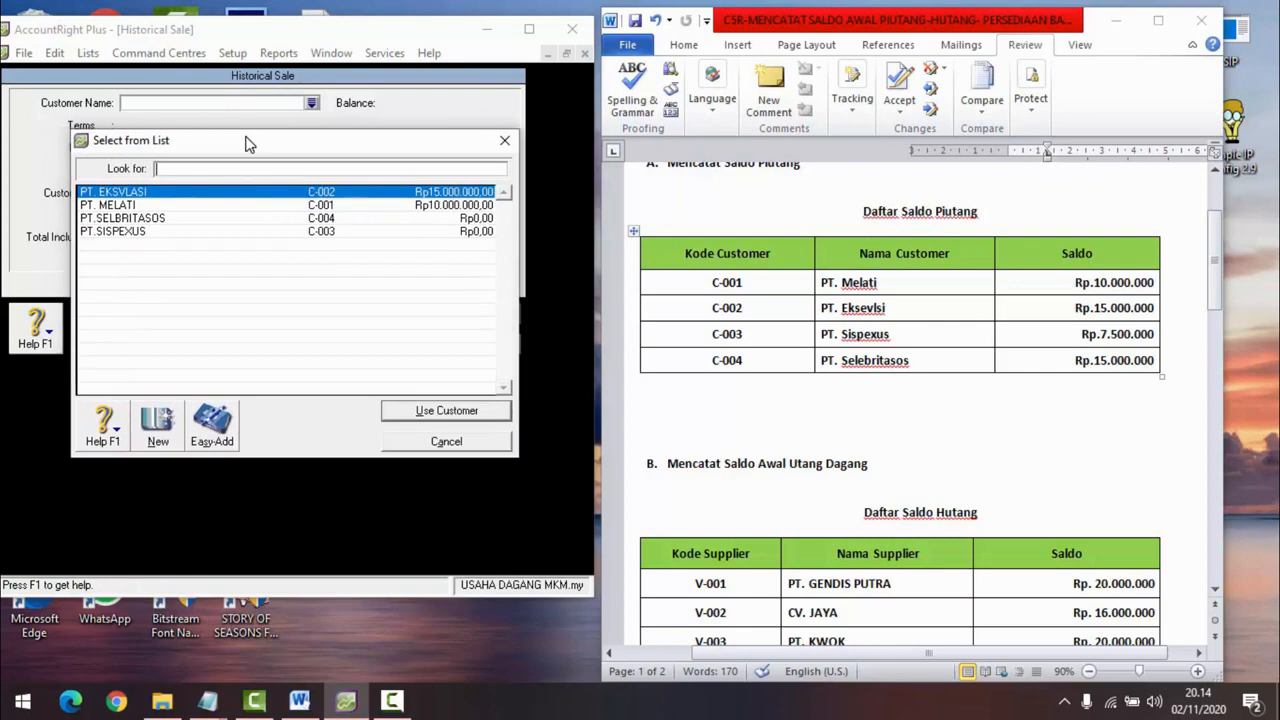
pyautogui.click(155, 220)
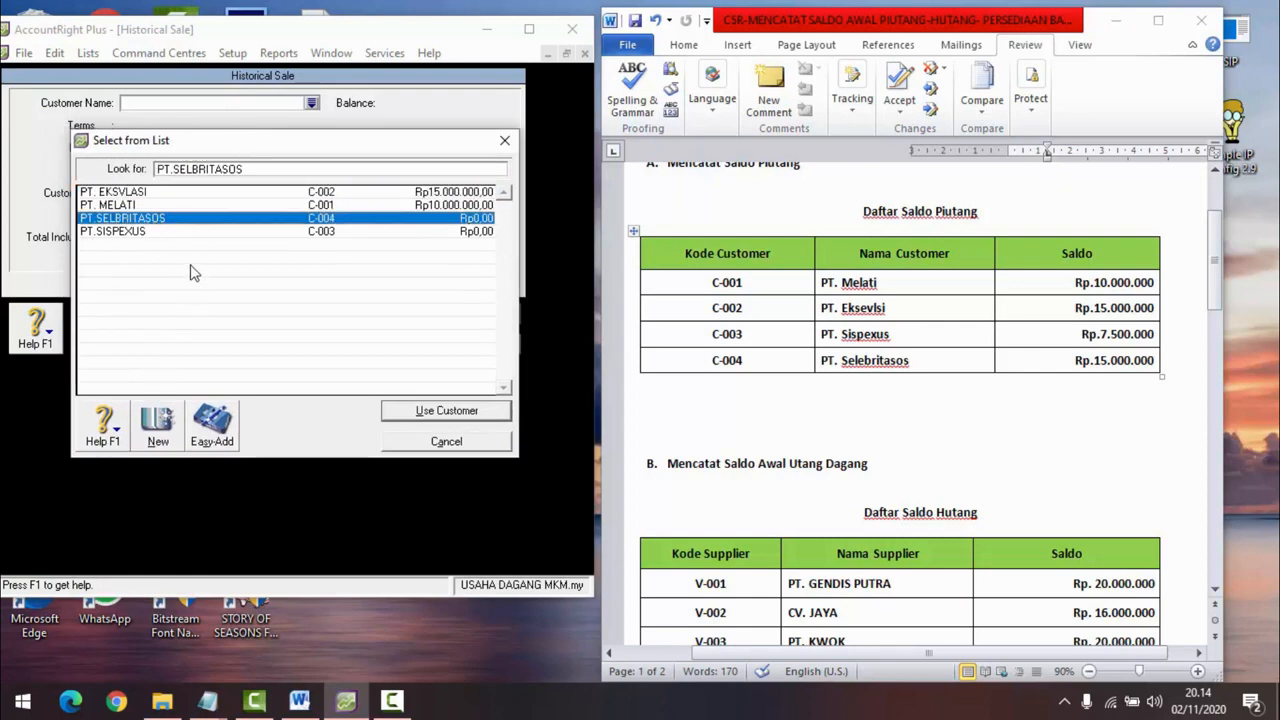
pyautogui.click(142, 232)
pyautogui.click(446, 411)
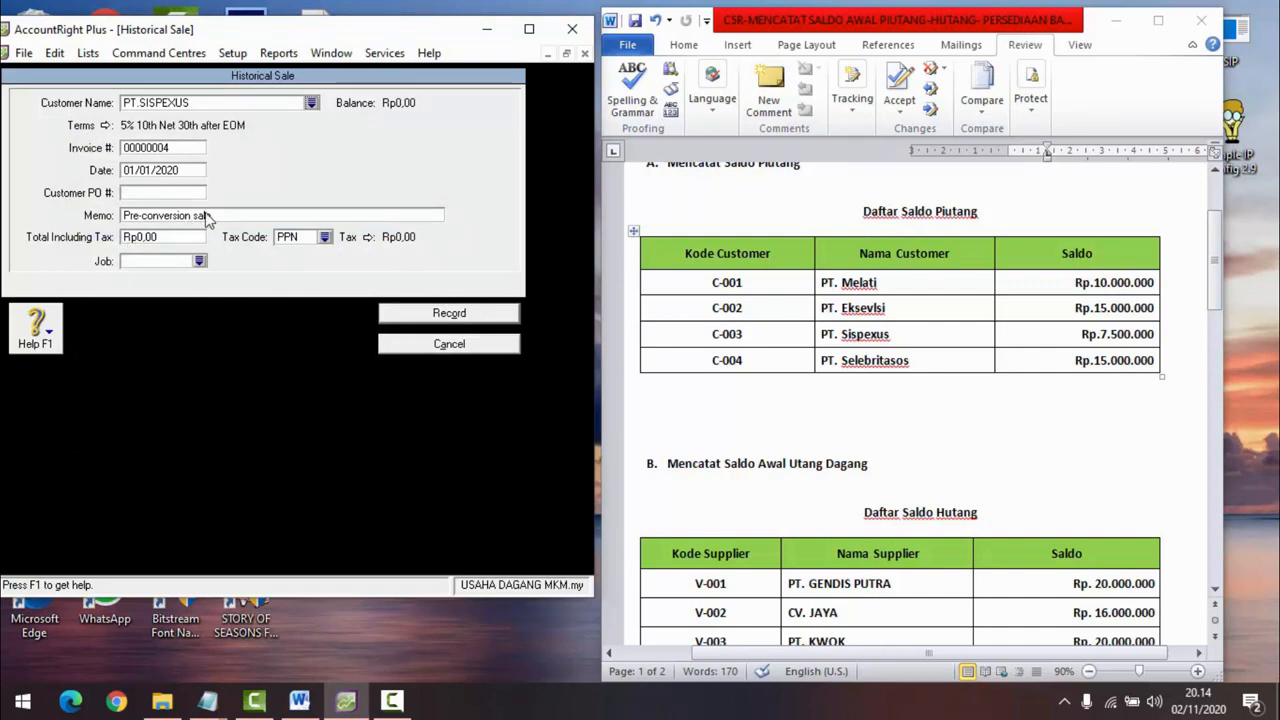
# Step: Set the new PT.SISPEXUS sale's total to Rp7.500.000 and its memo to "Saldo awal Piutang"
pyautogui.click(182, 237)
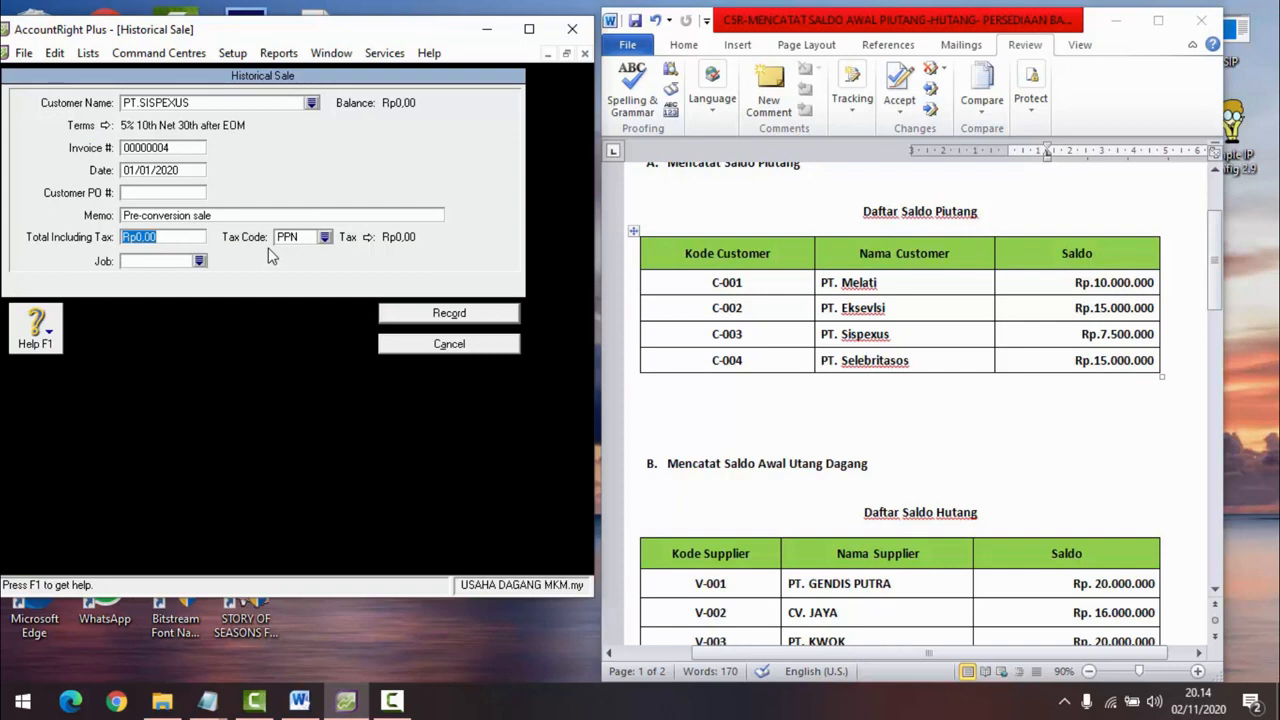
pyautogui.write('7.')
pyautogui.write('500.000')
pyautogui.click(170, 216)
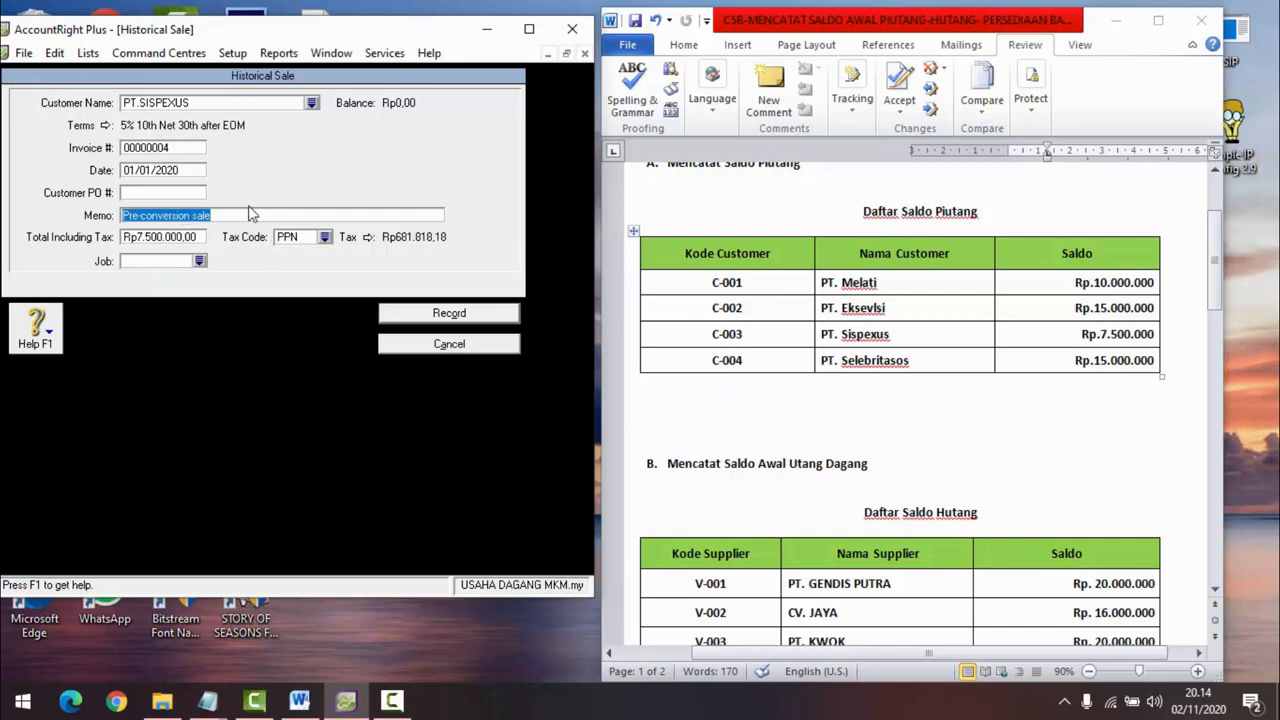
pyautogui.write('Sal')
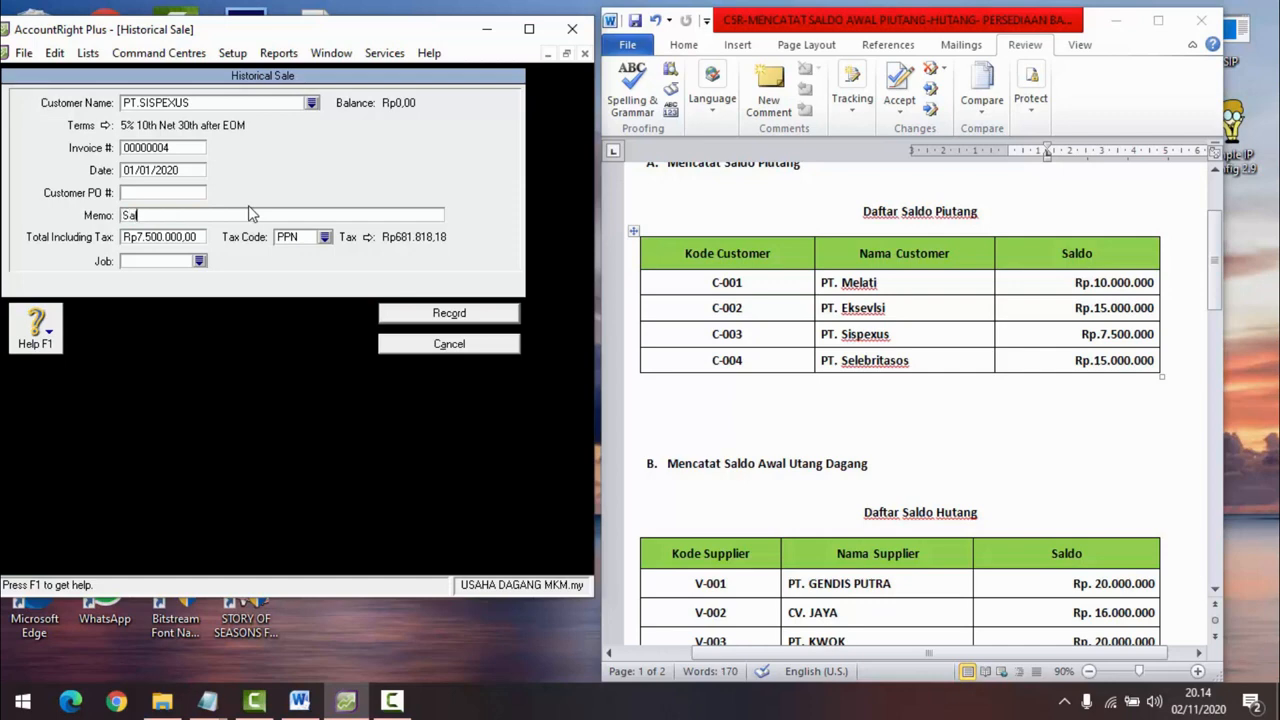
pyautogui.write('do awal Piutang')
# Step: Assign tax code N-T to the Rp7.500.000 PT.SISPEXUS sale and record it
pyautogui.click(322, 242)
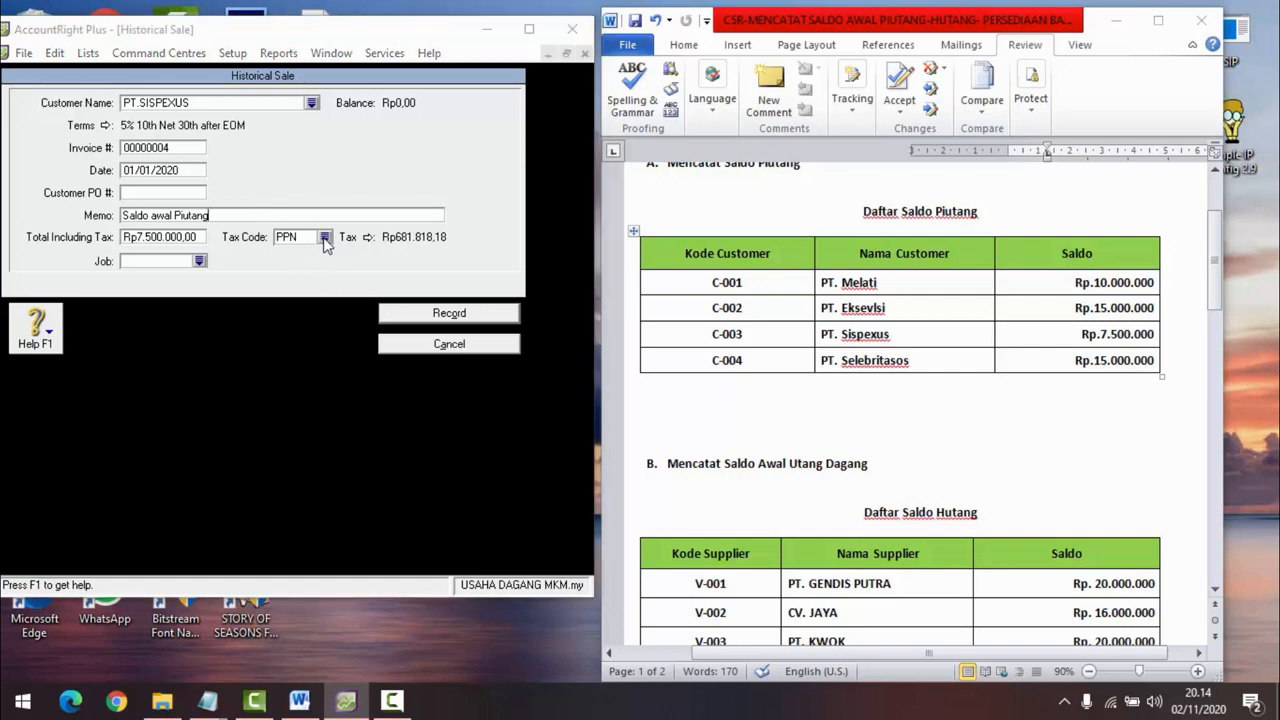
pyautogui.click(238, 217)
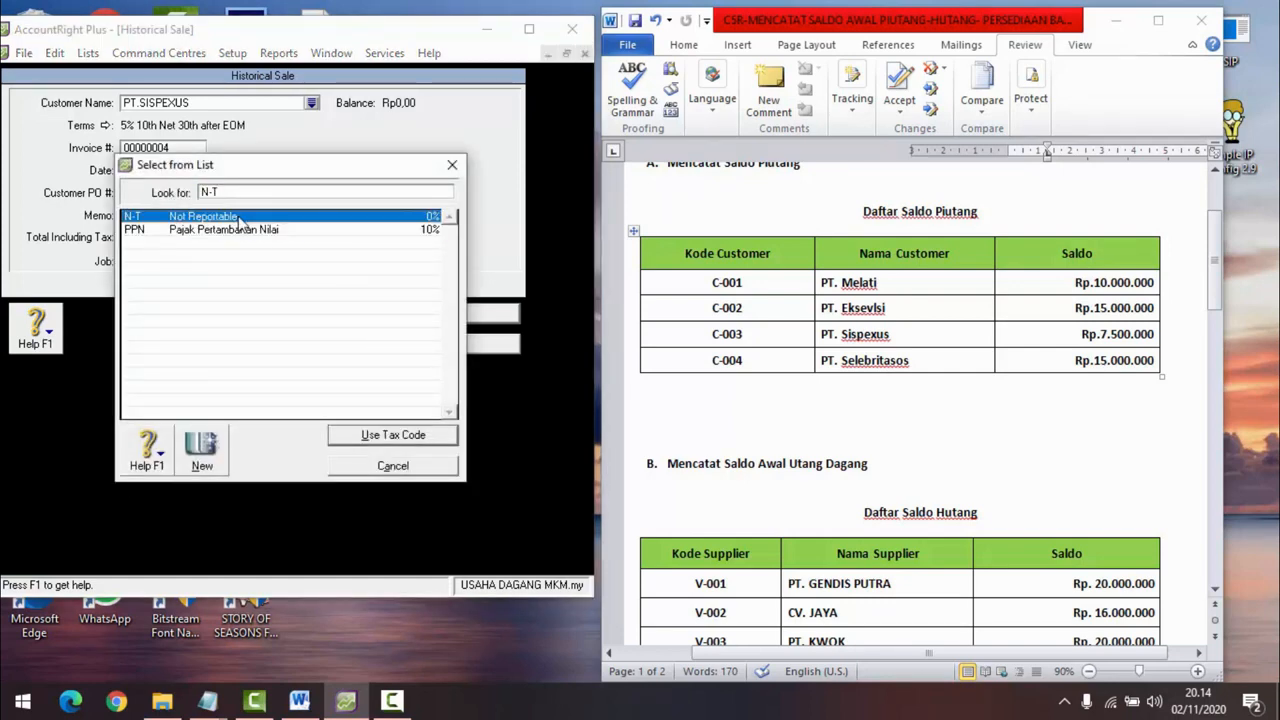
pyautogui.click(390, 436)
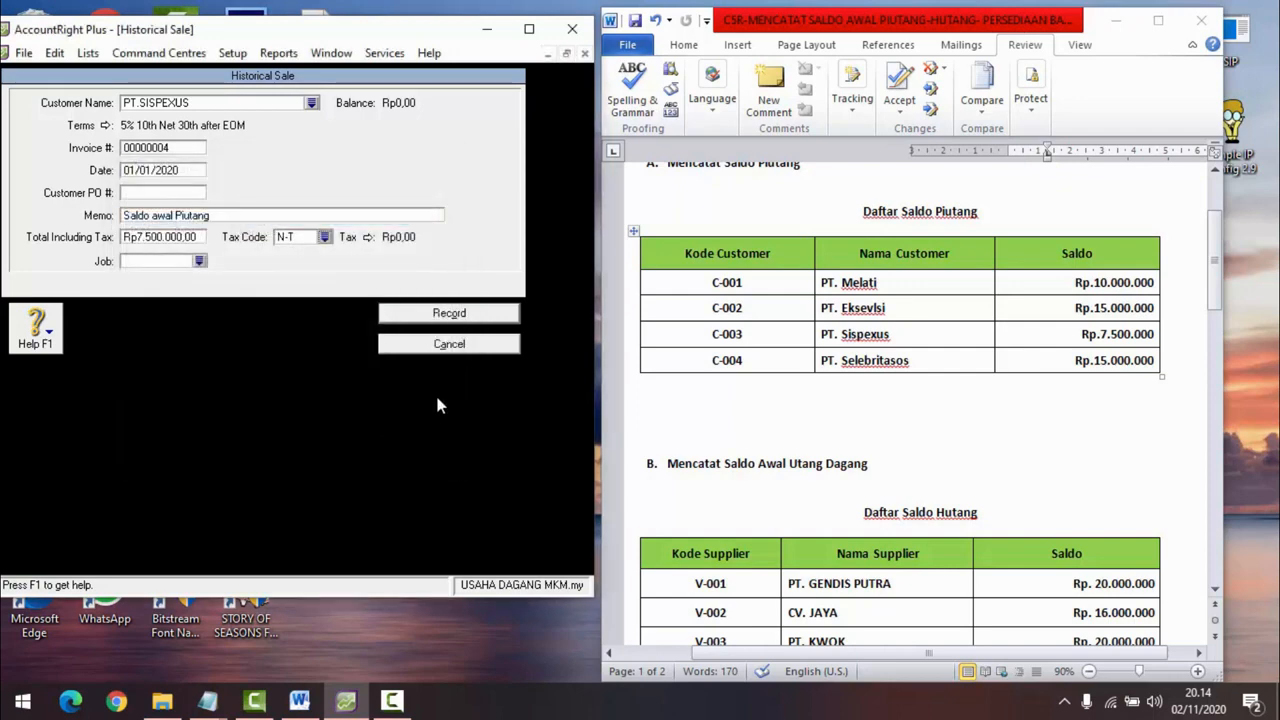
pyautogui.click(440, 314)
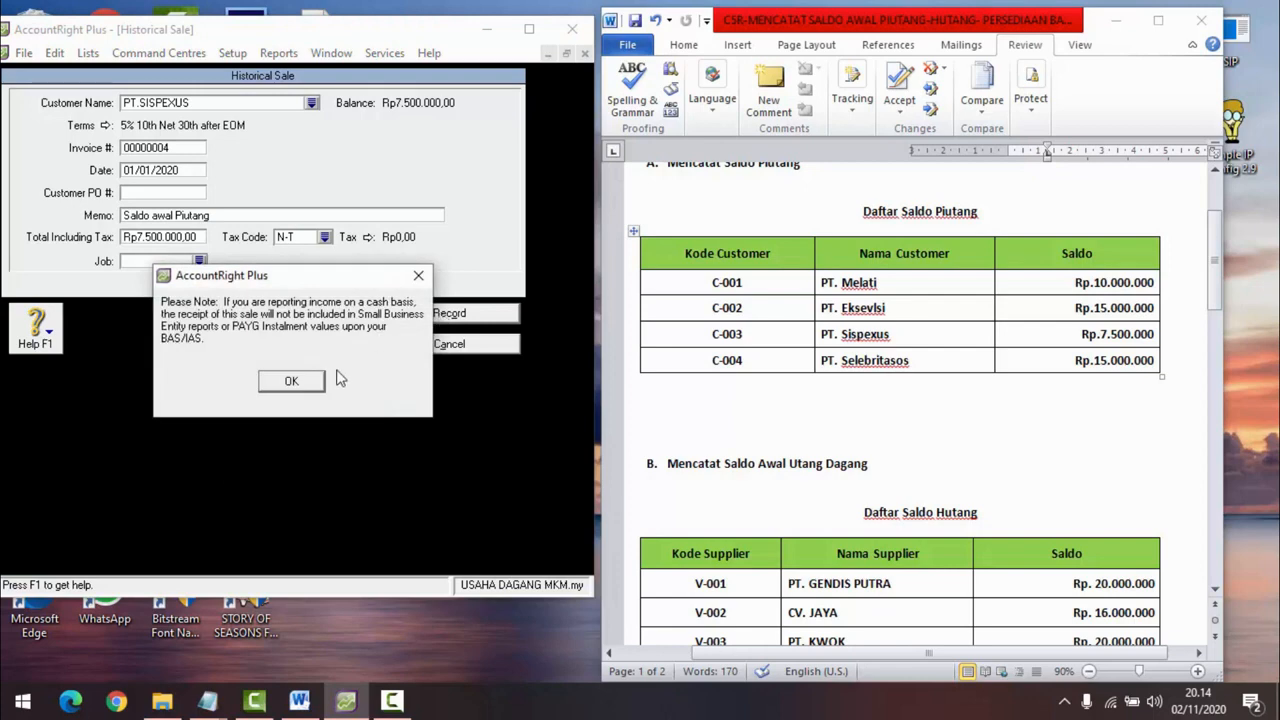
pyautogui.click(296, 387)
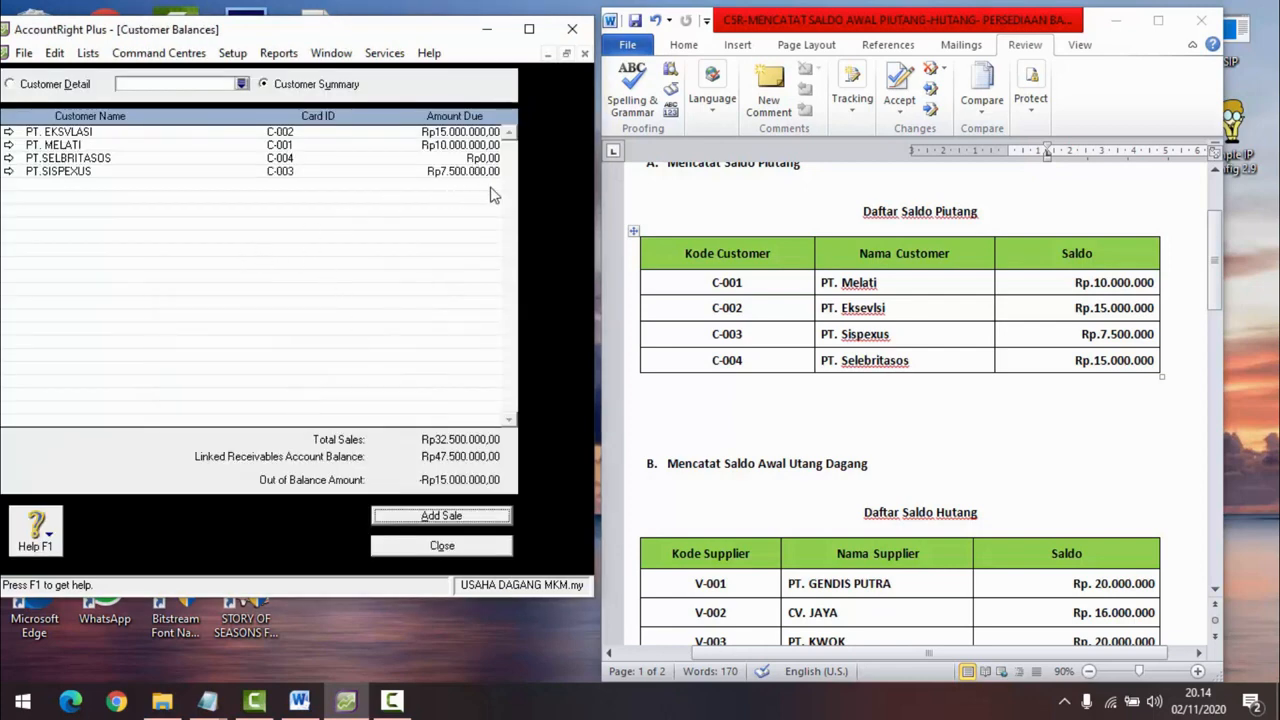
# Step: Add a historical sale for customer PT.SELBRITASOS (C-004)
pyautogui.click(445, 516)
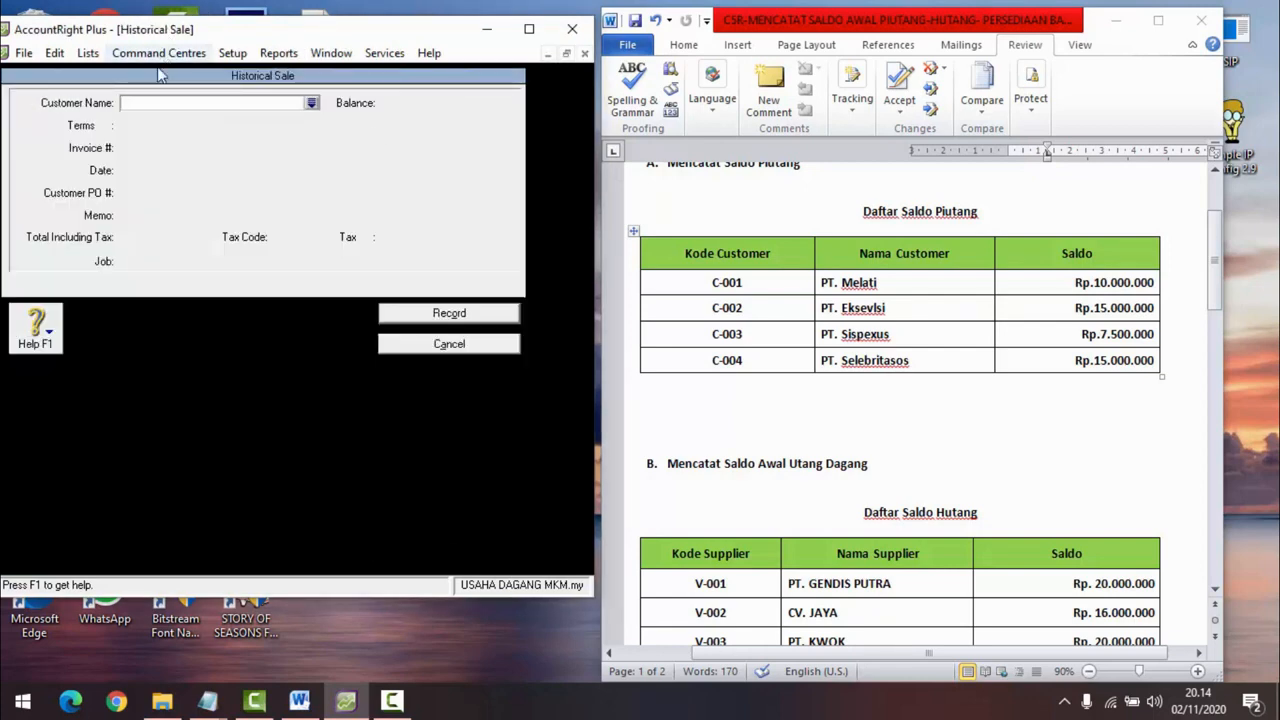
pyautogui.click(311, 102)
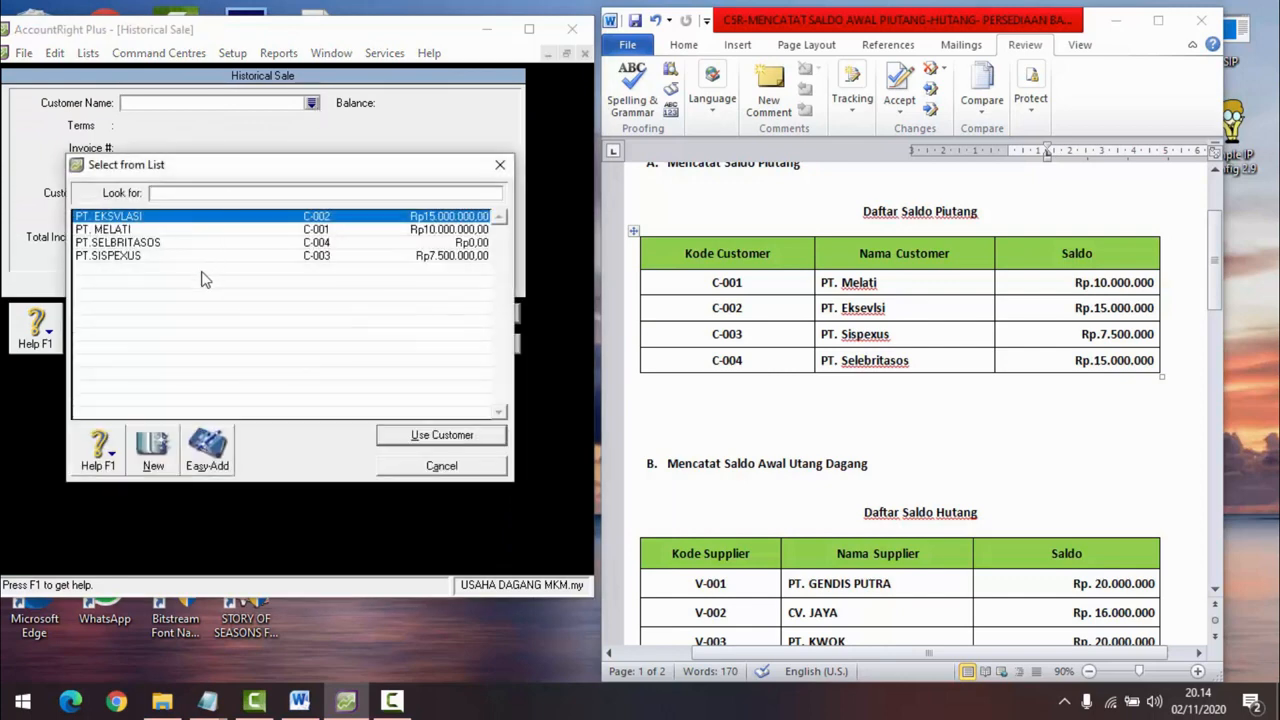
pyautogui.click(118, 243)
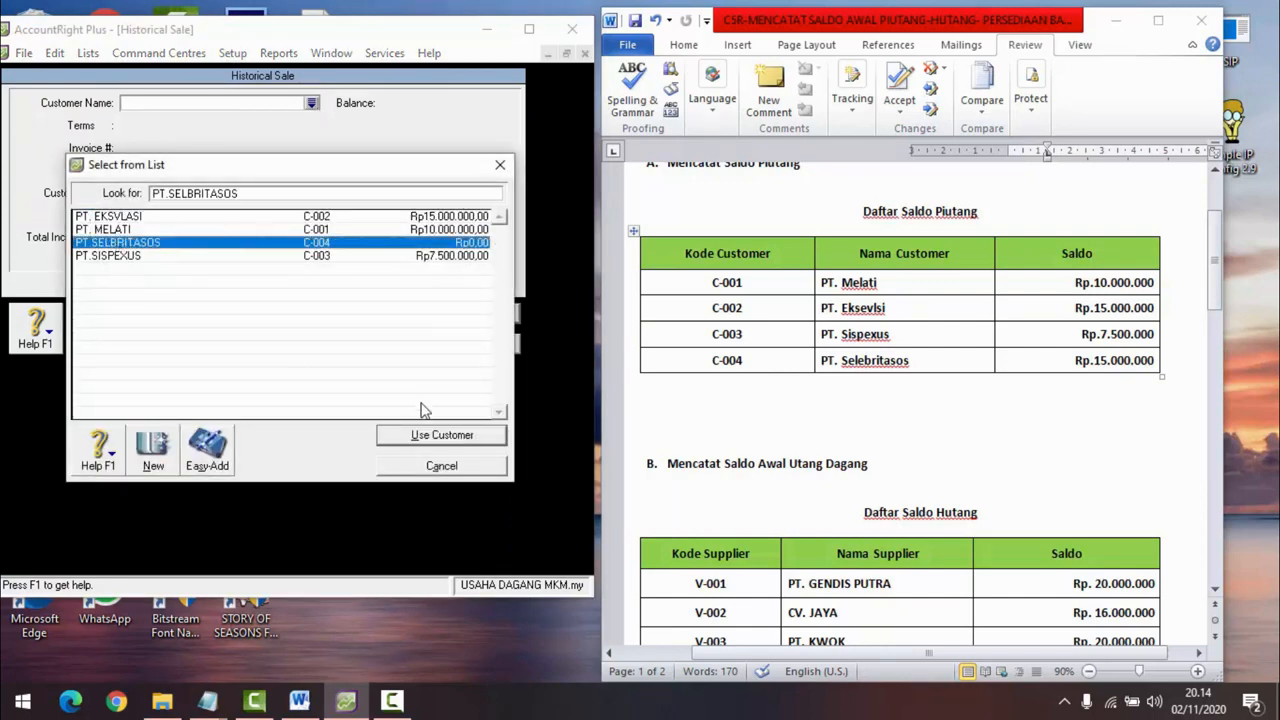
pyautogui.click(455, 437)
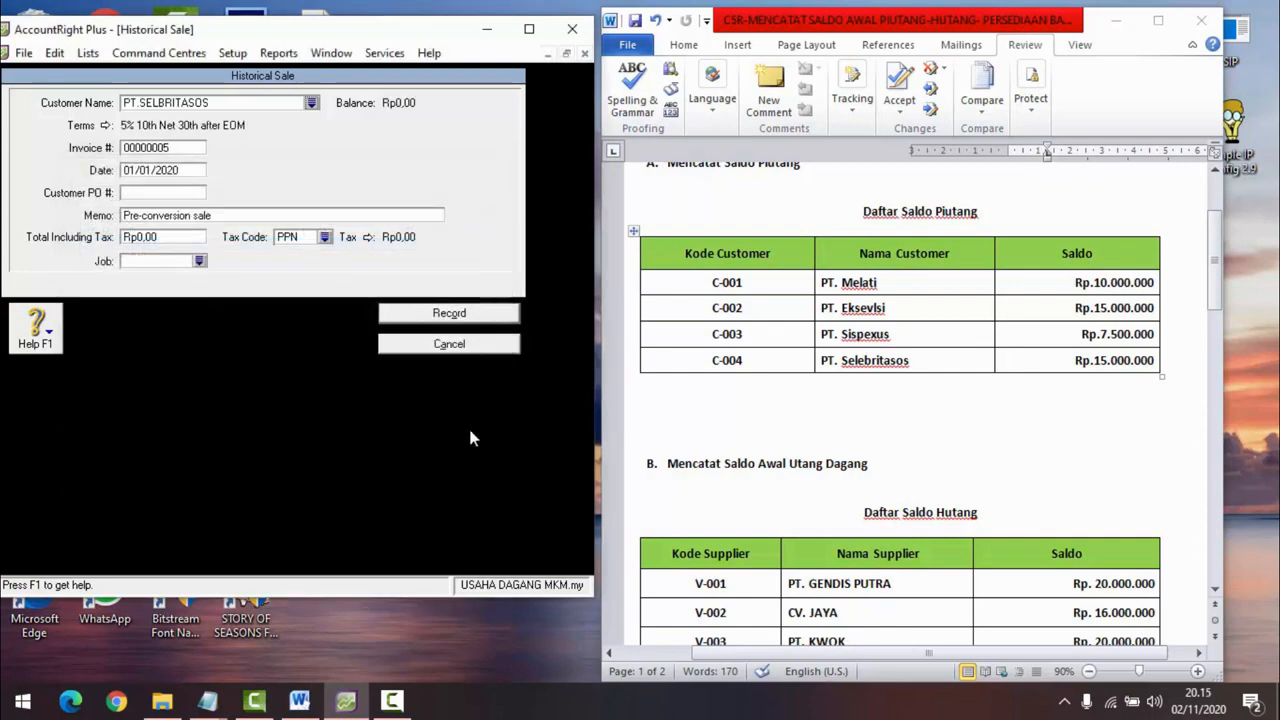
# Step: Replace the PT.SELBRITASOS sale's memo with "Slado awal Piutang"
pyautogui.click(158, 237)
pyautogui.click(209, 214)
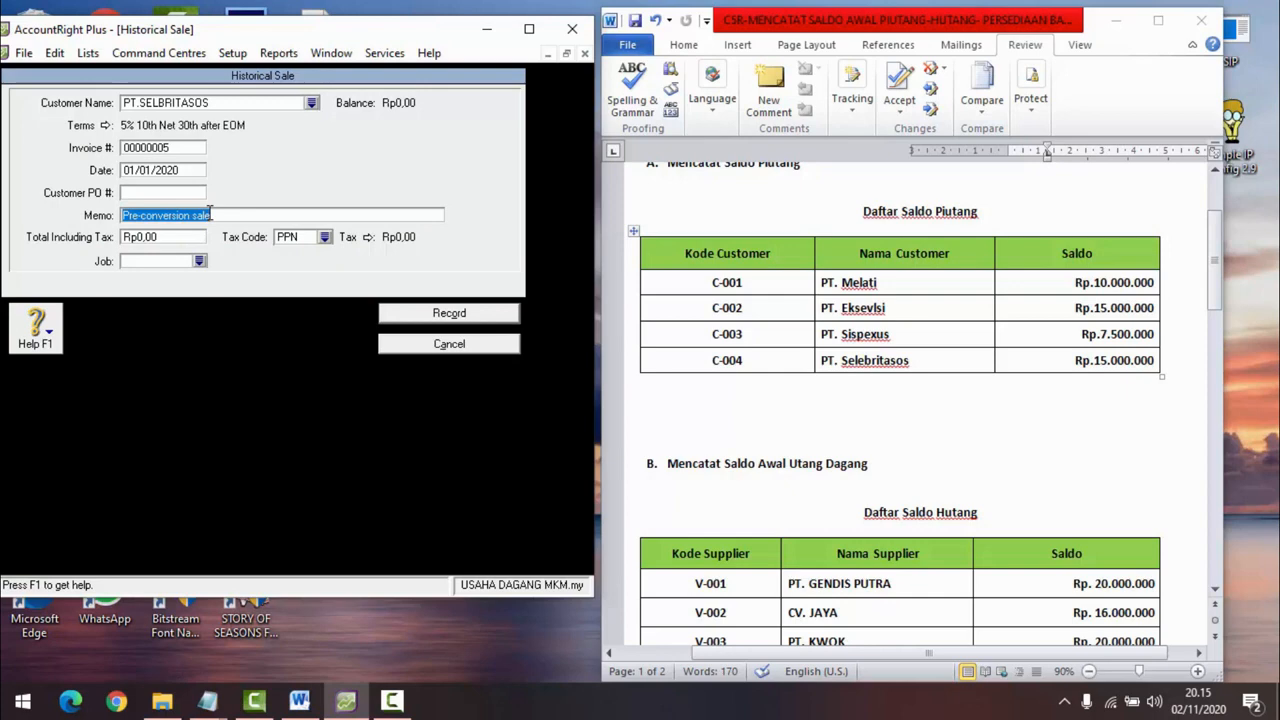
pyautogui.write('Sla')
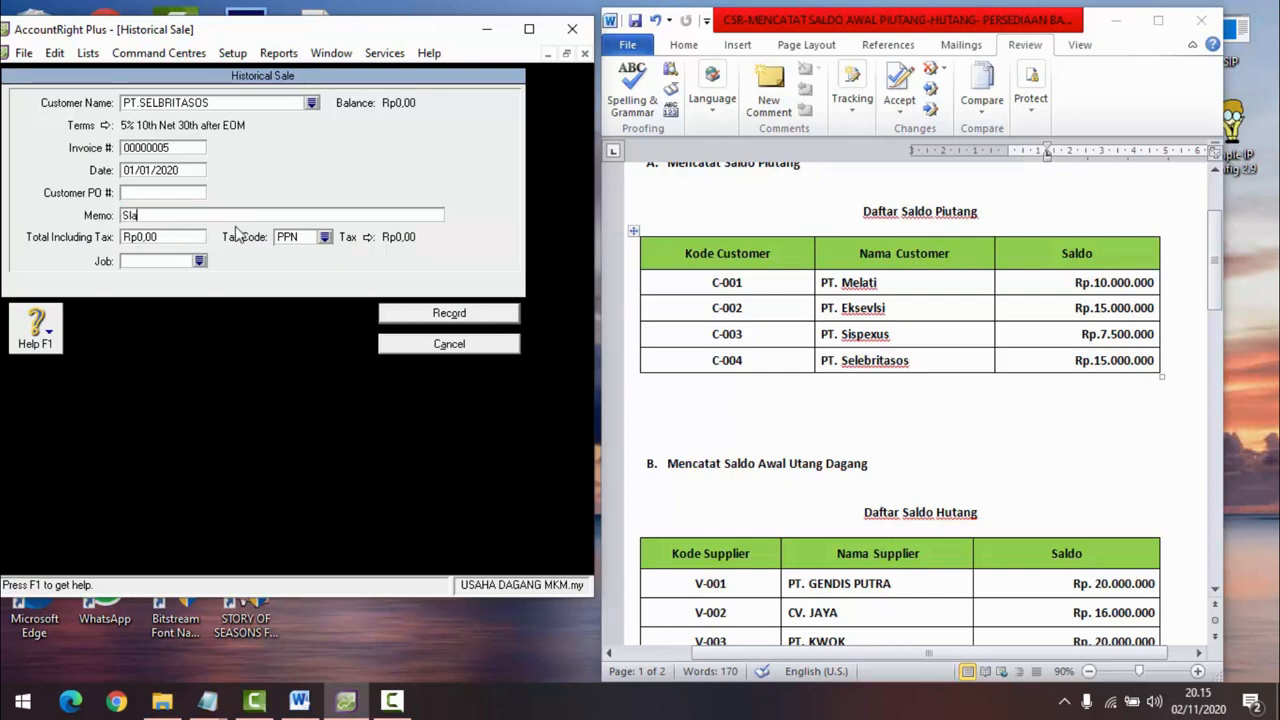
pyautogui.write('do awal Piutang')
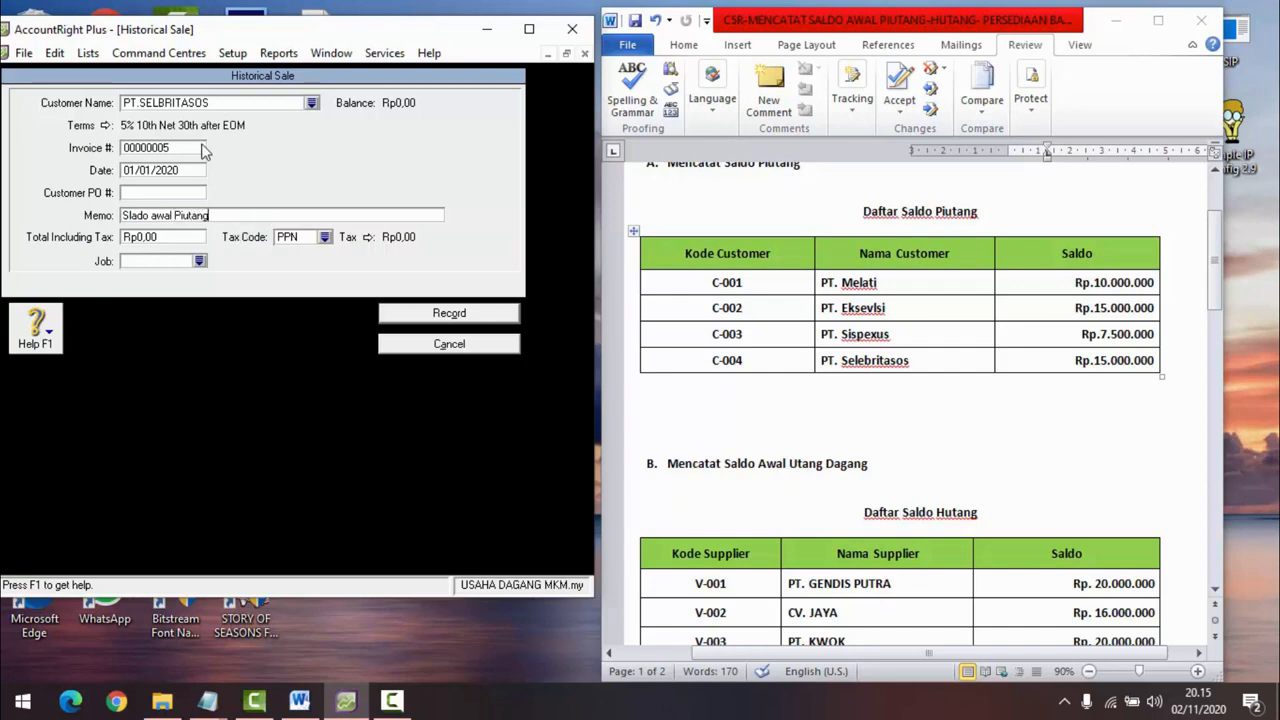
# Step: Set the PT.SELBRITASOS sale's total including tax to Rp15.000.000
pyautogui.click(166, 237)
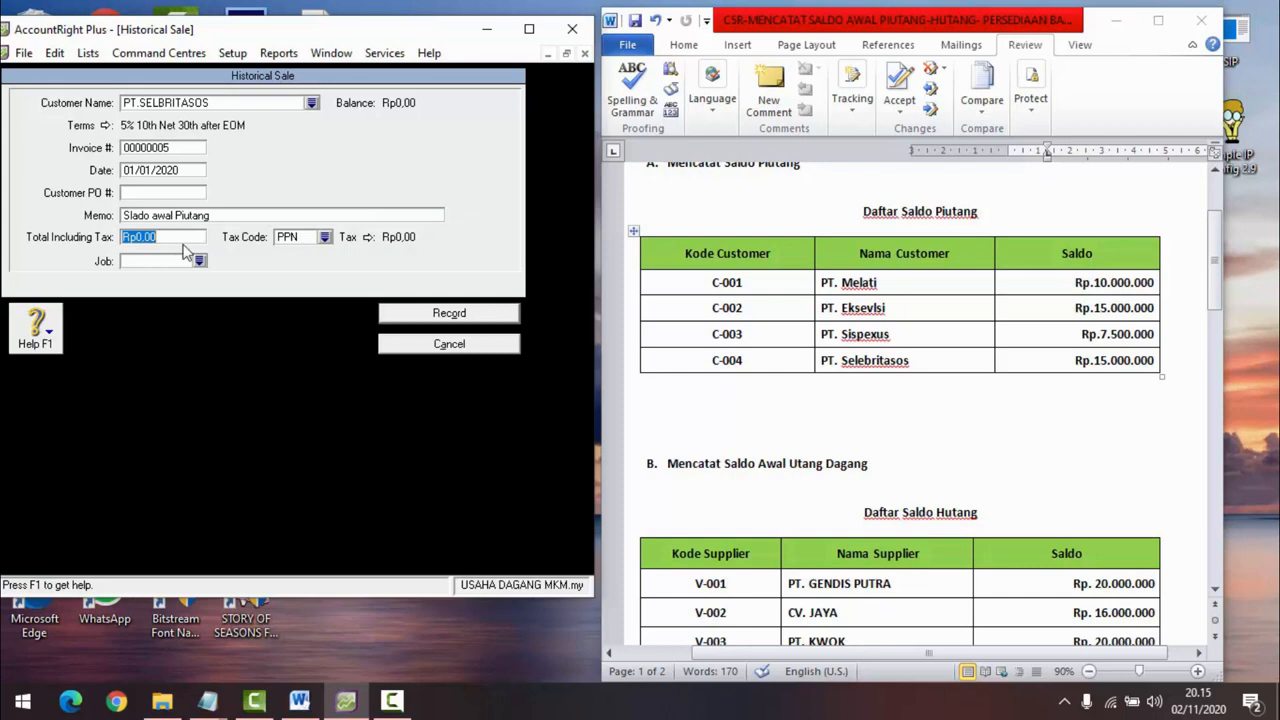
pyautogui.write('1')
pyautogui.write('5.000.')
pyautogui.write('000000')
pyautogui.press('Tab')
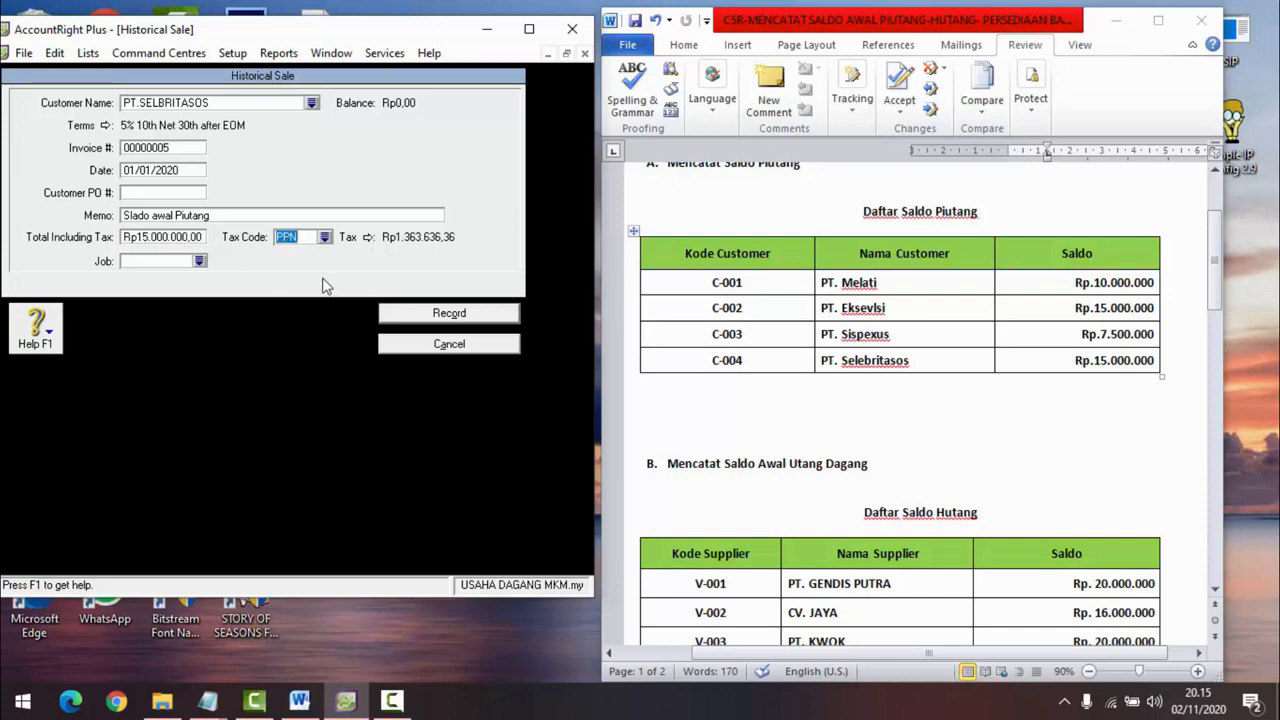
# Step: Change the PT.SELBRITASOS sale's tax code to N-T and record the sale
pyautogui.click(324, 237)
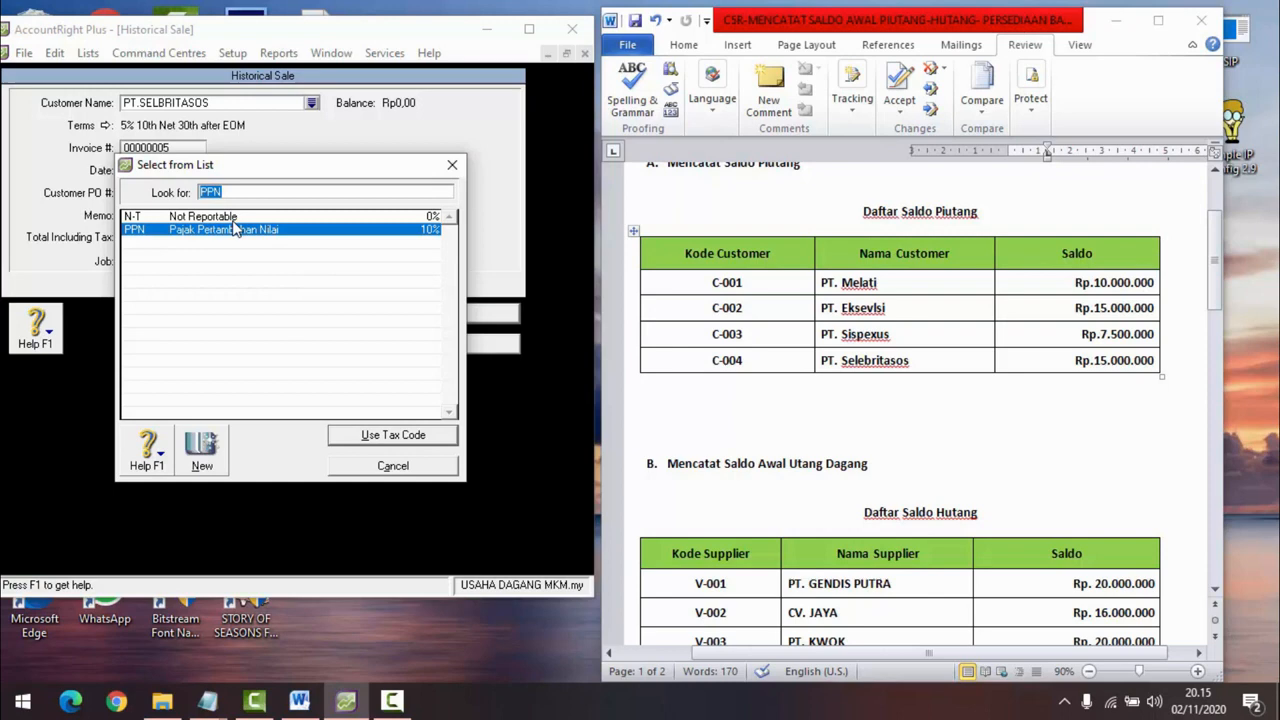
pyautogui.press('Up')
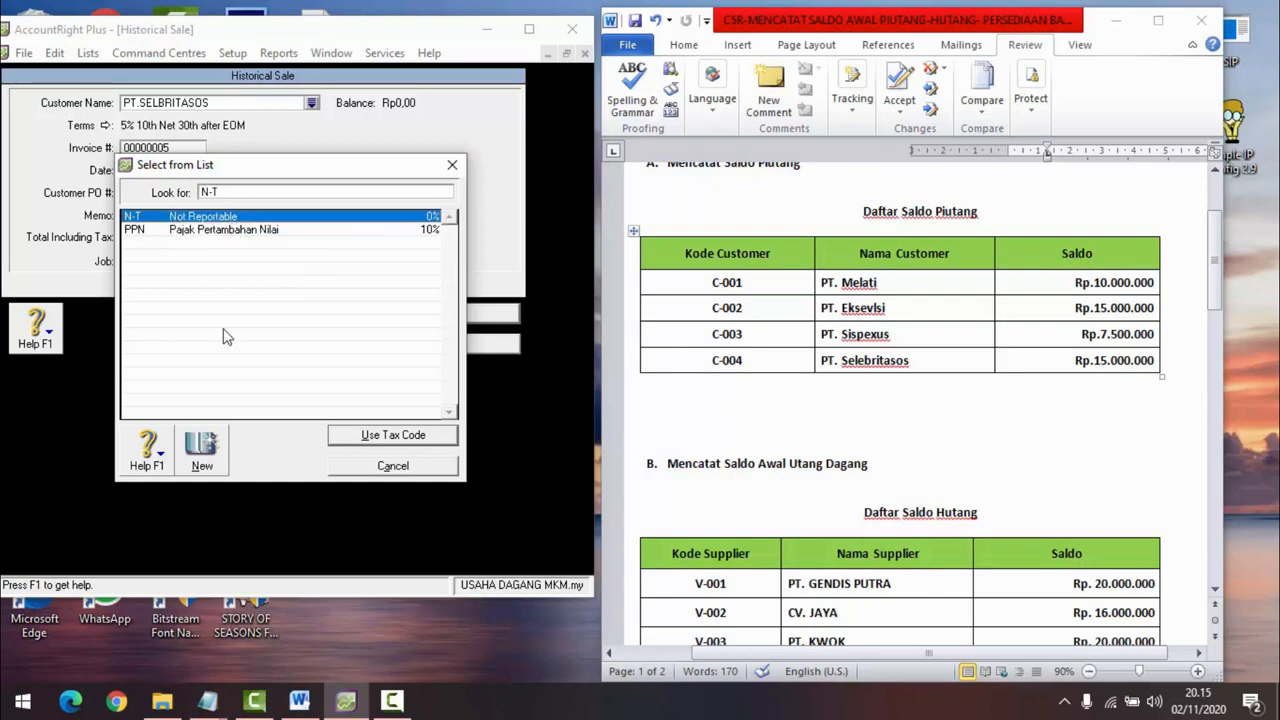
pyautogui.click(393, 435)
pyautogui.click(465, 314)
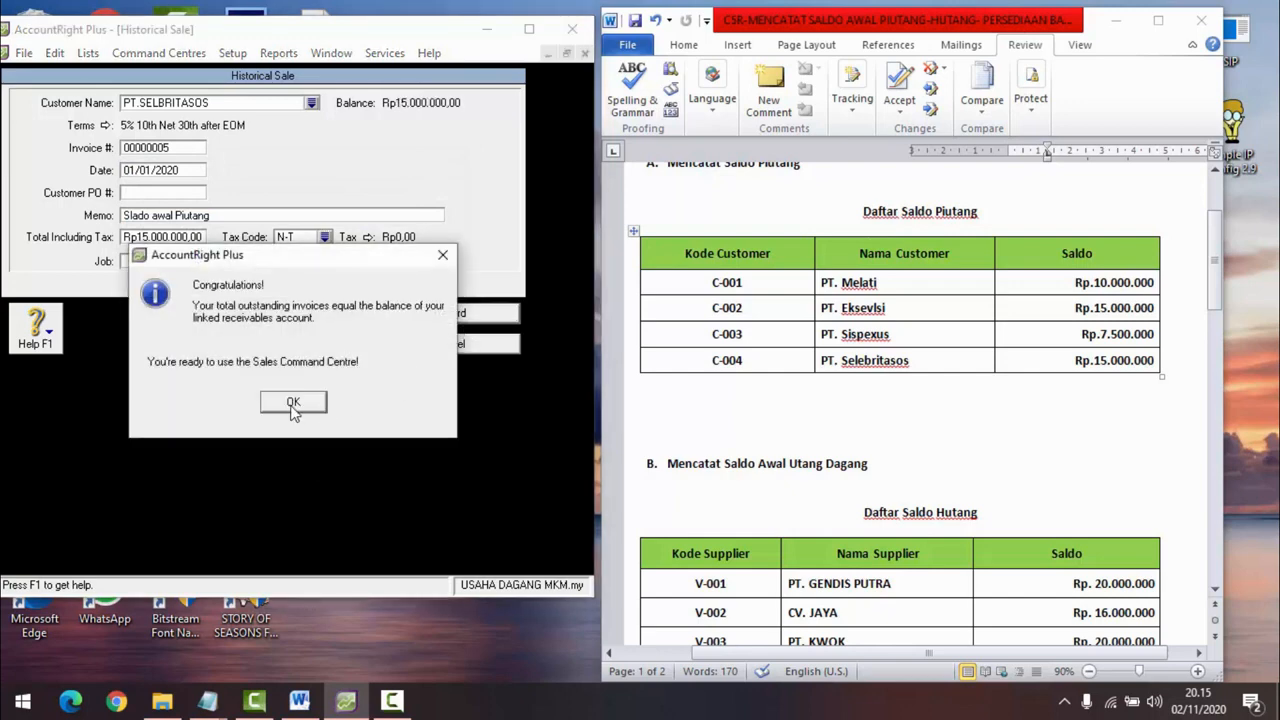
pyautogui.click(293, 404)
pyautogui.click(293, 388)
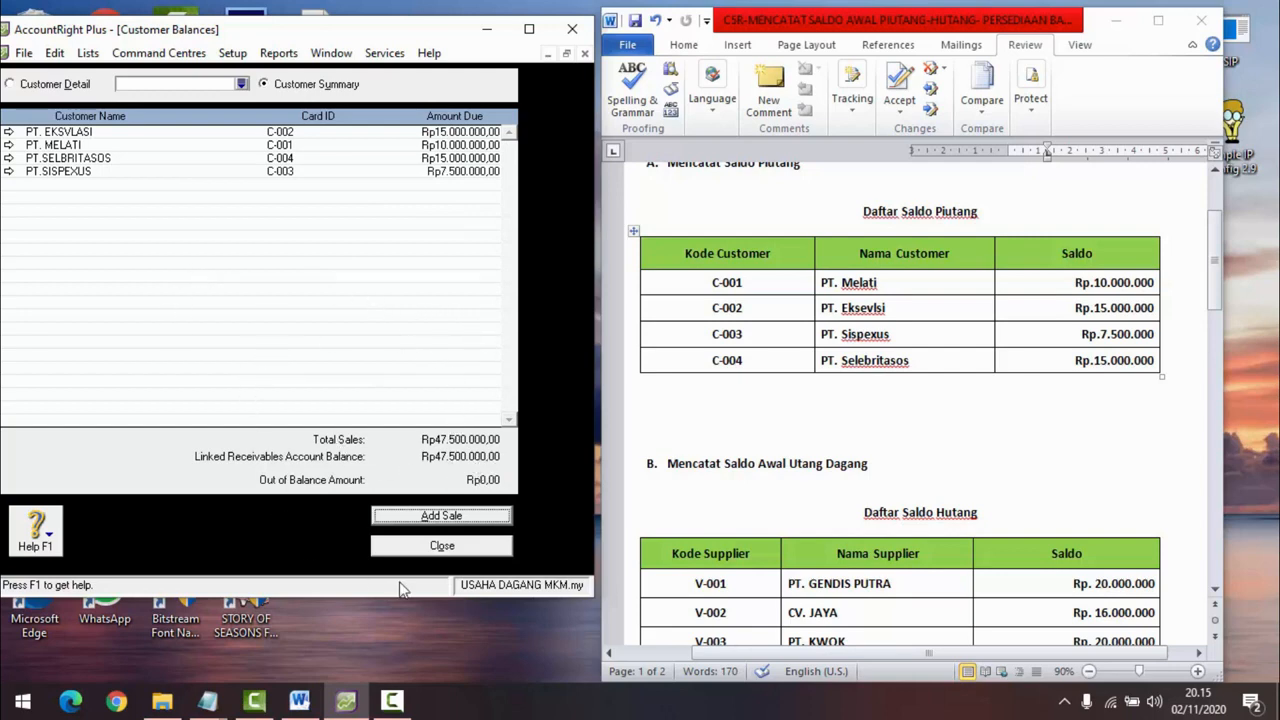
# Step: Close the customer balances list and bring the supplier balance table, Daftar Saldo Hutang, into view in the Word document
pyautogui.click(441, 546)
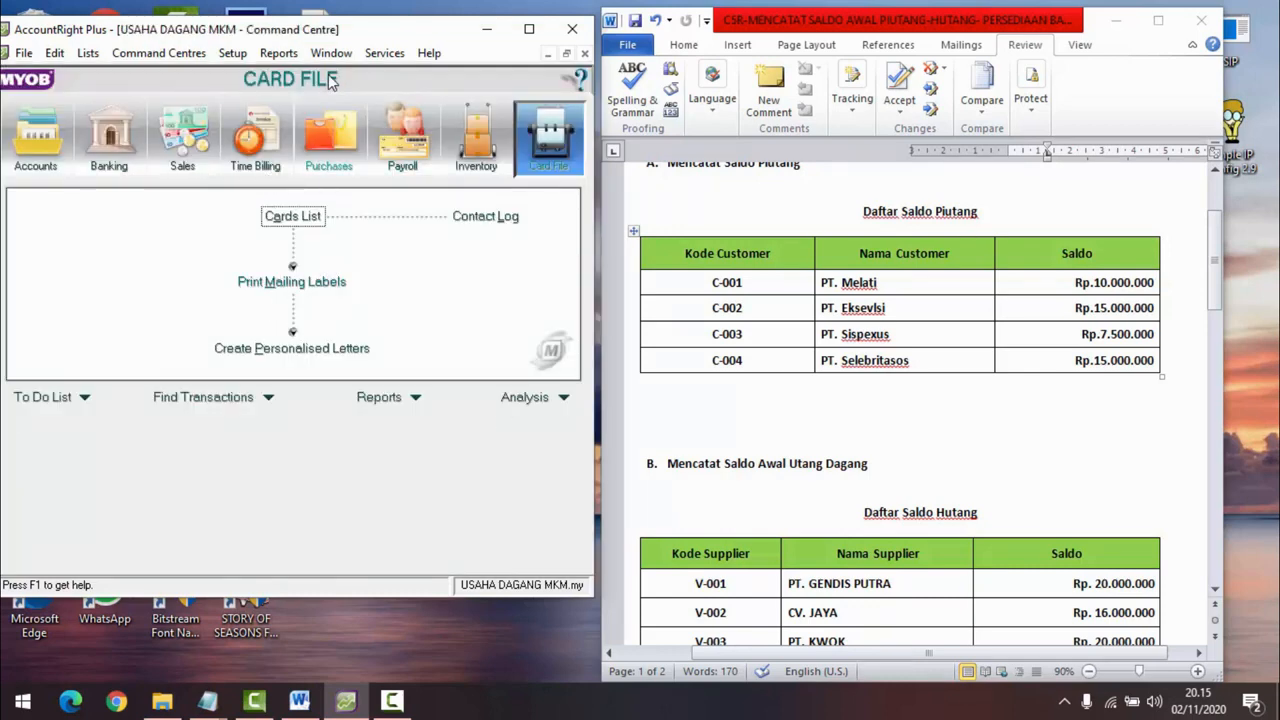
pyautogui.scroll(-3, 845, 337)
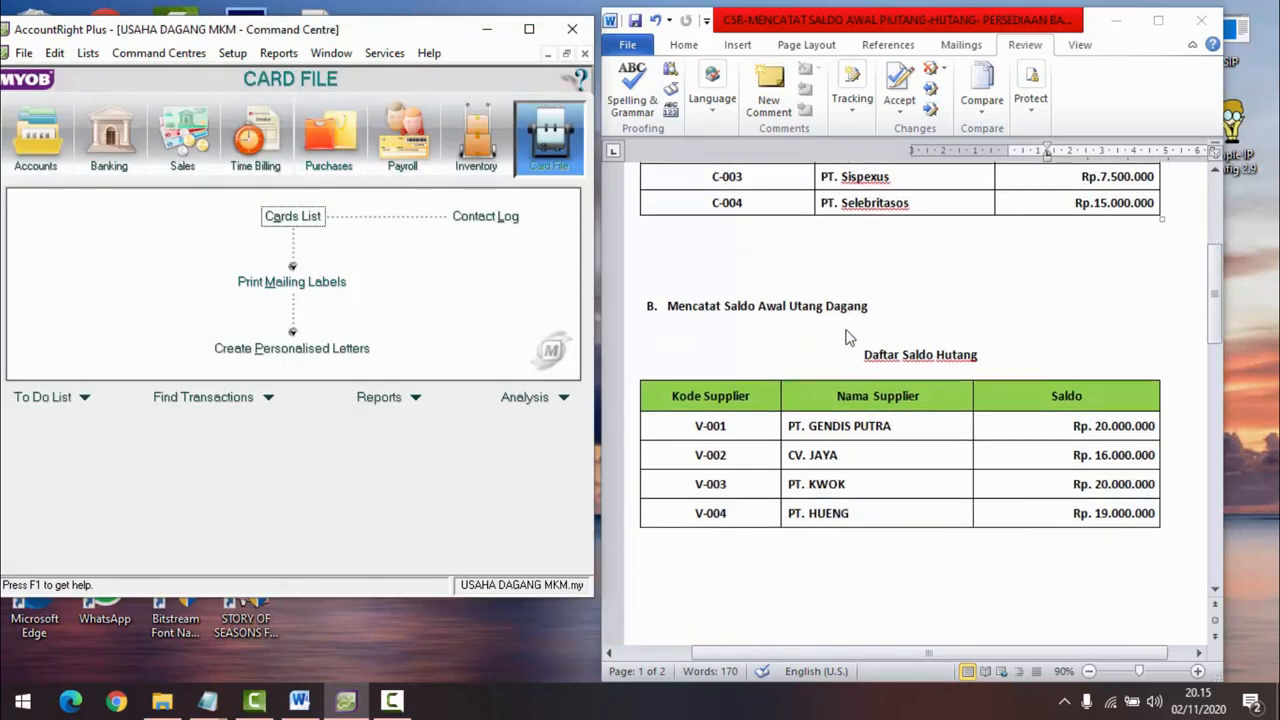
# Step: Open the Supplier Balances list for entering the suppliers' opening balances
pyautogui.scroll(-1, 845, 337)
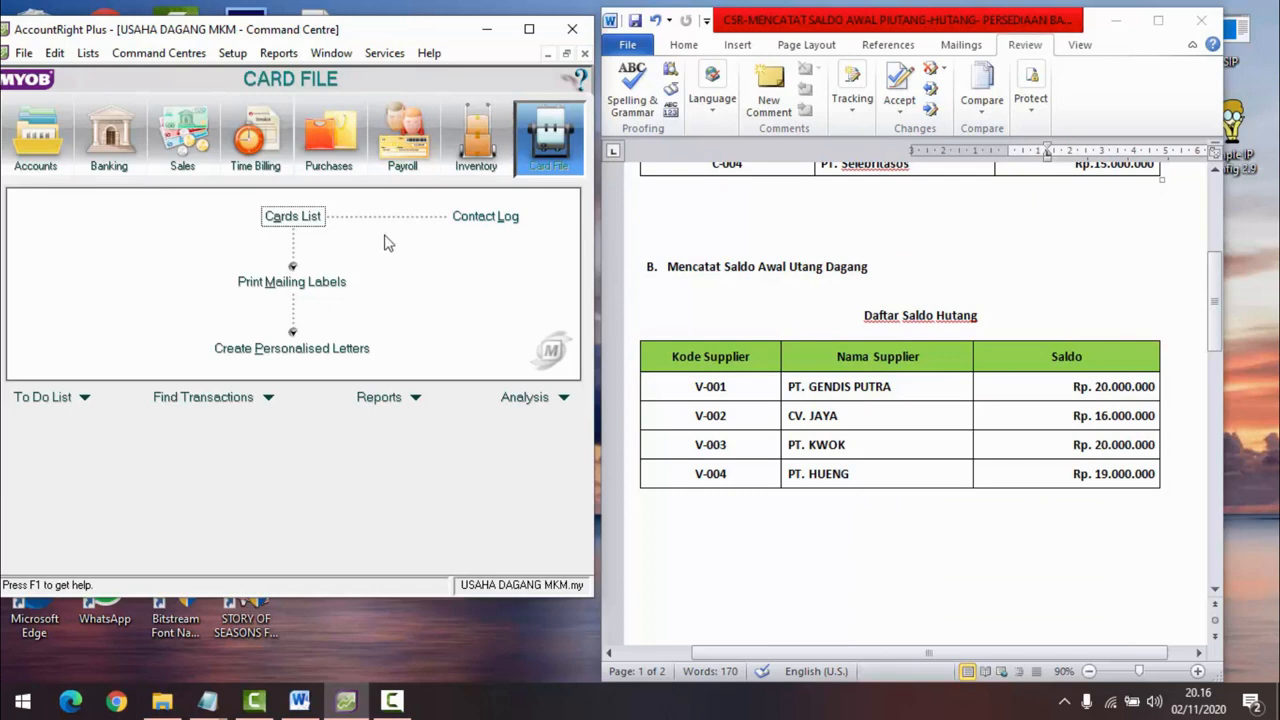
pyautogui.click(233, 53)
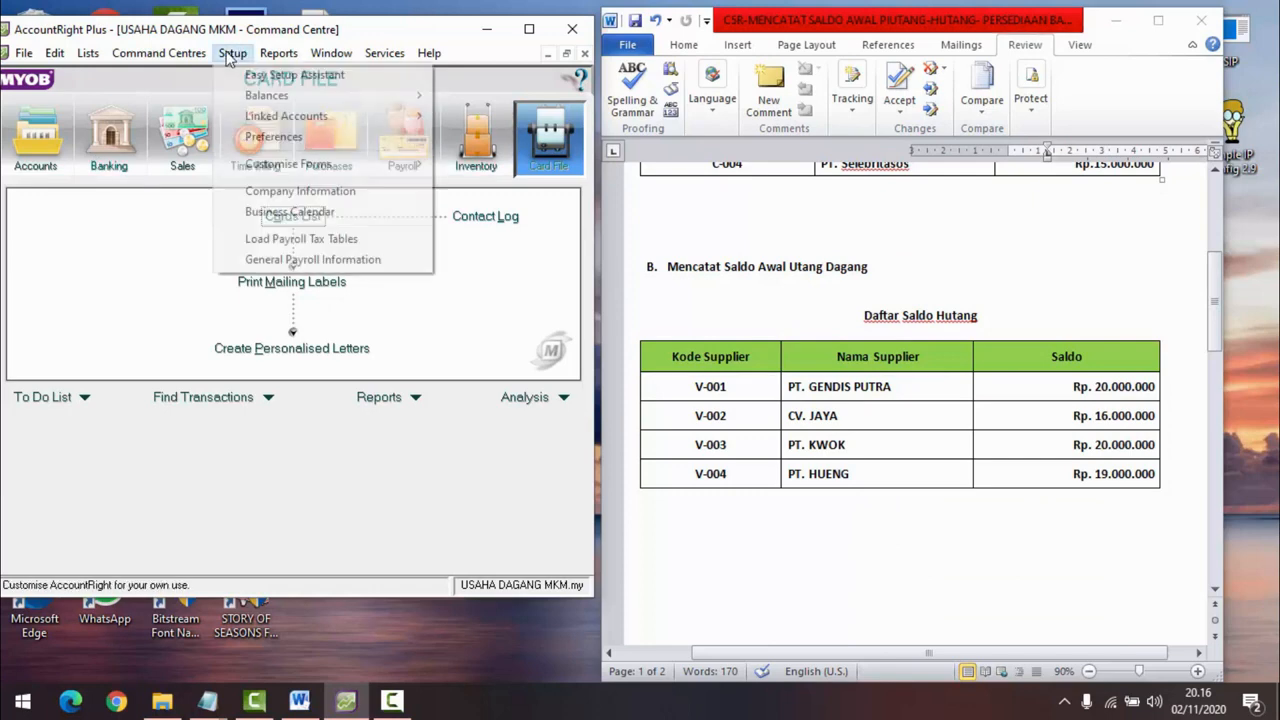
pyautogui.moveTo(285, 100)
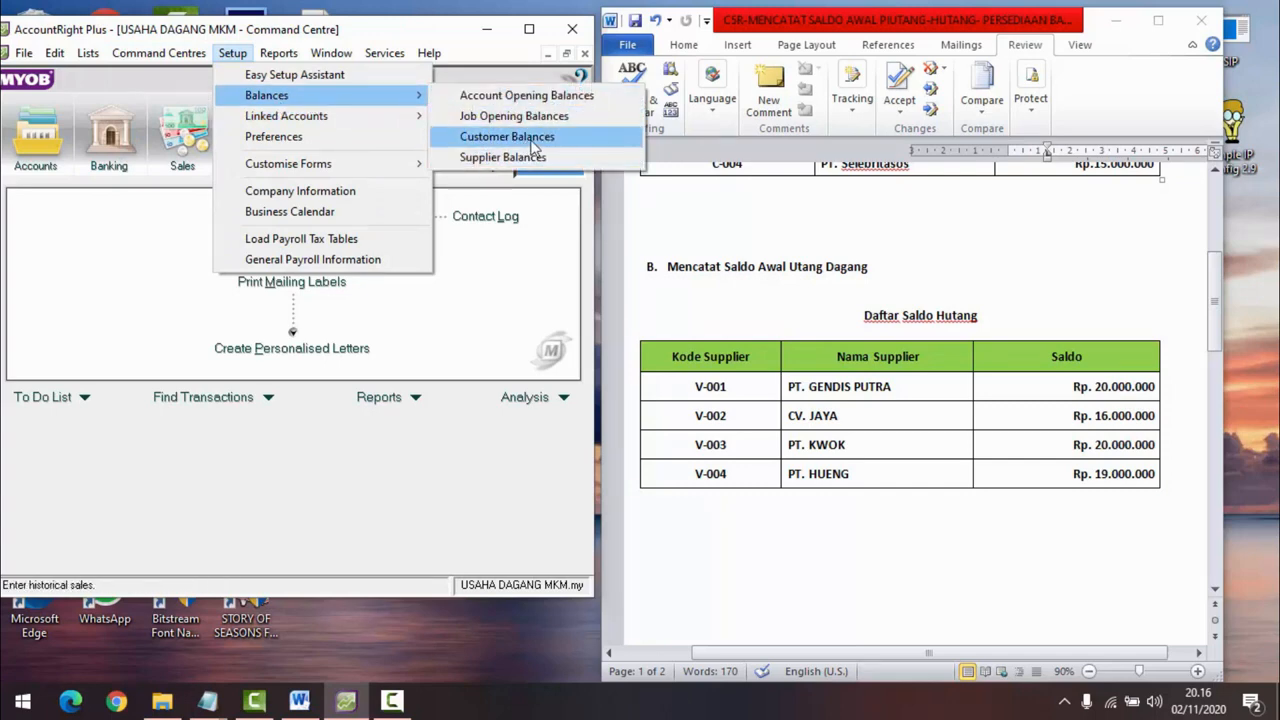
pyautogui.click(537, 168)
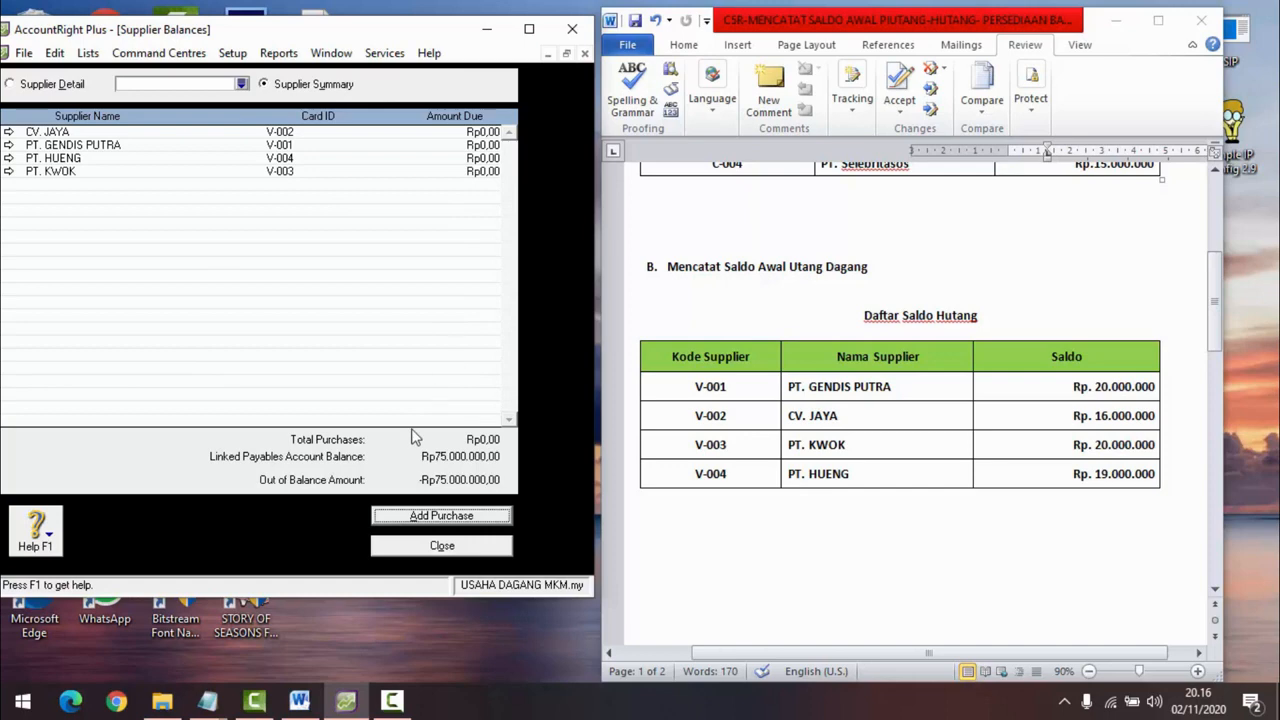
pyautogui.click(441, 518)
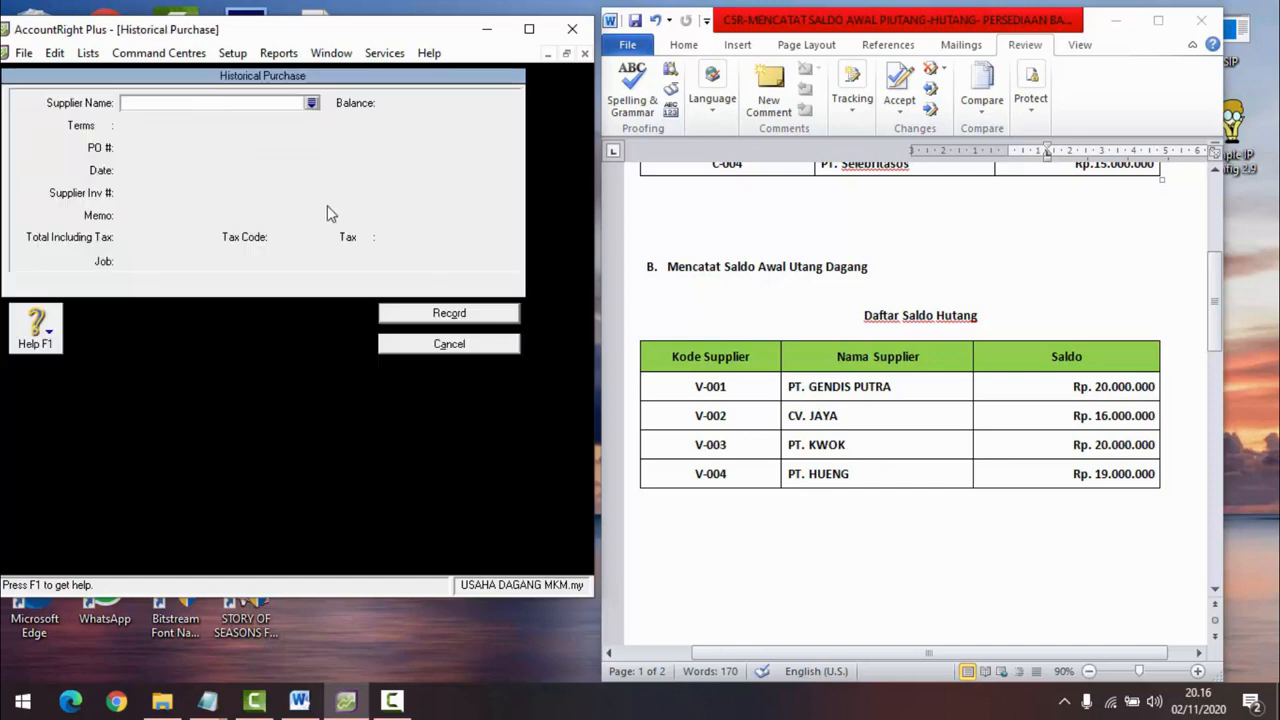
pyautogui.click(312, 103)
pyautogui.click(455, 465)
pyautogui.click(426, 346)
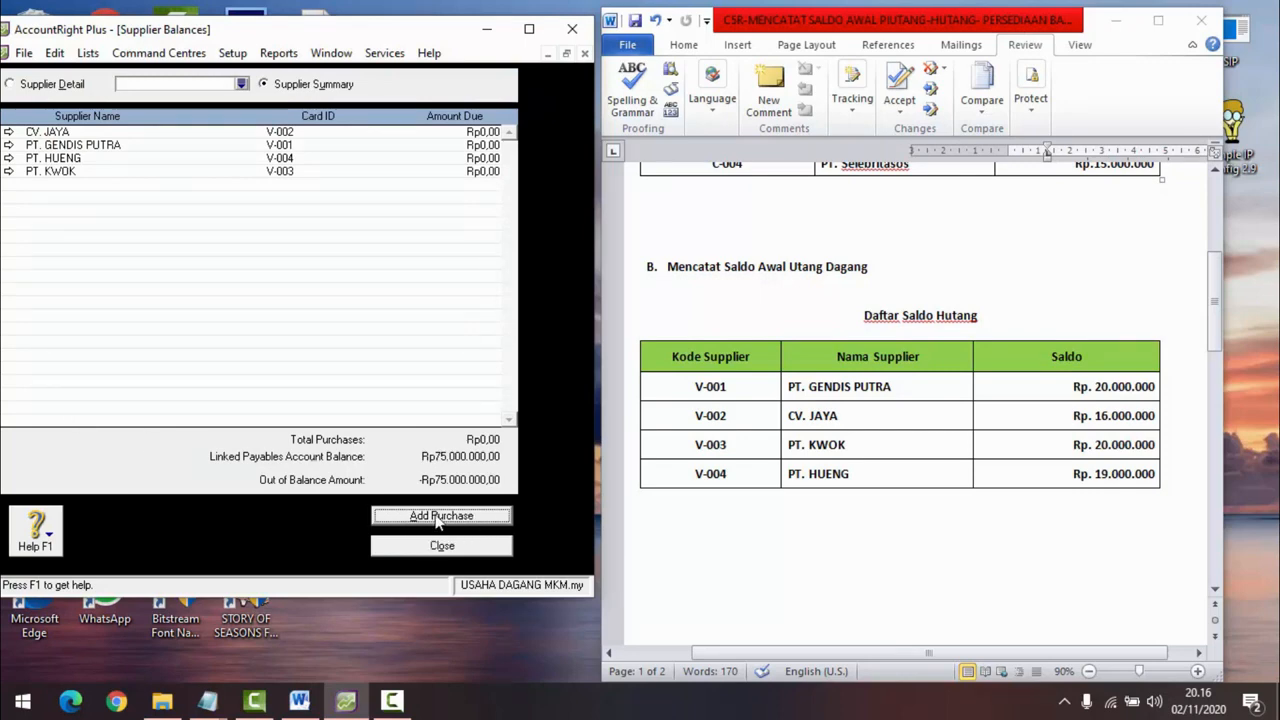
# Step: Add a historical purchase for the supplier PT. GENDIS PUTRA
pyautogui.click(474, 518)
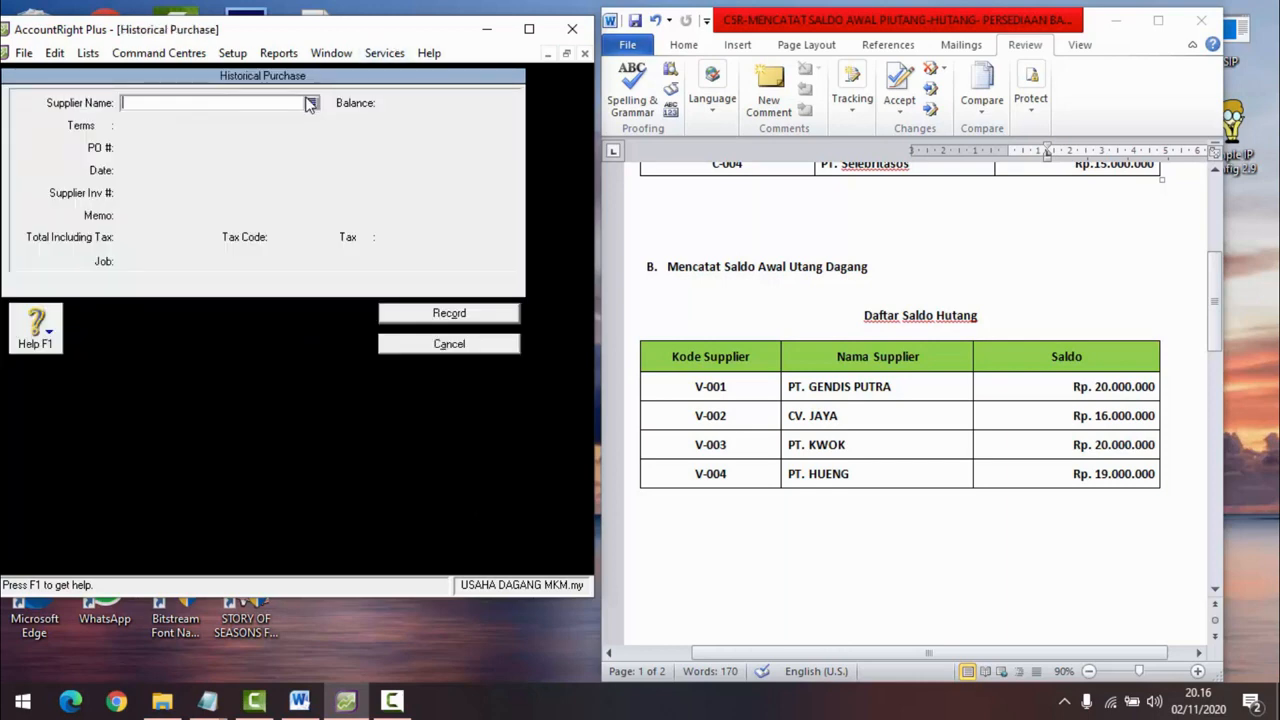
pyautogui.click(311, 103)
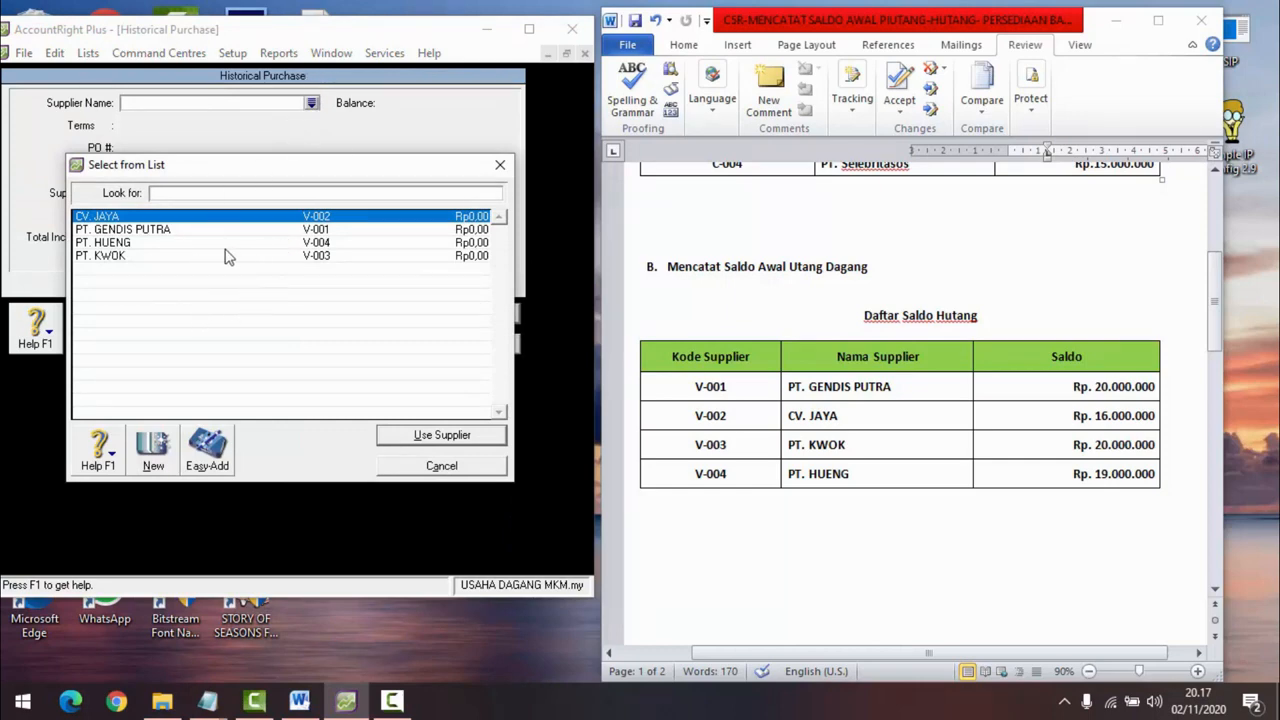
pyautogui.click(168, 230)
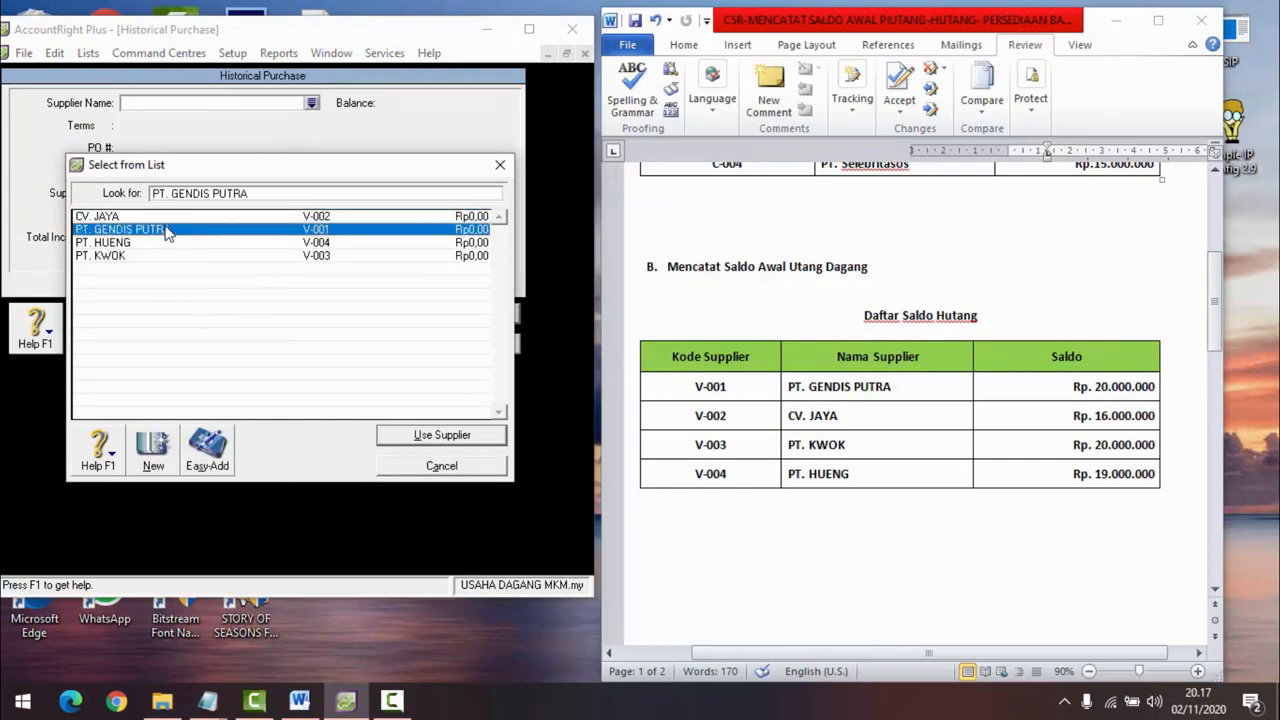
pyautogui.click(425, 437)
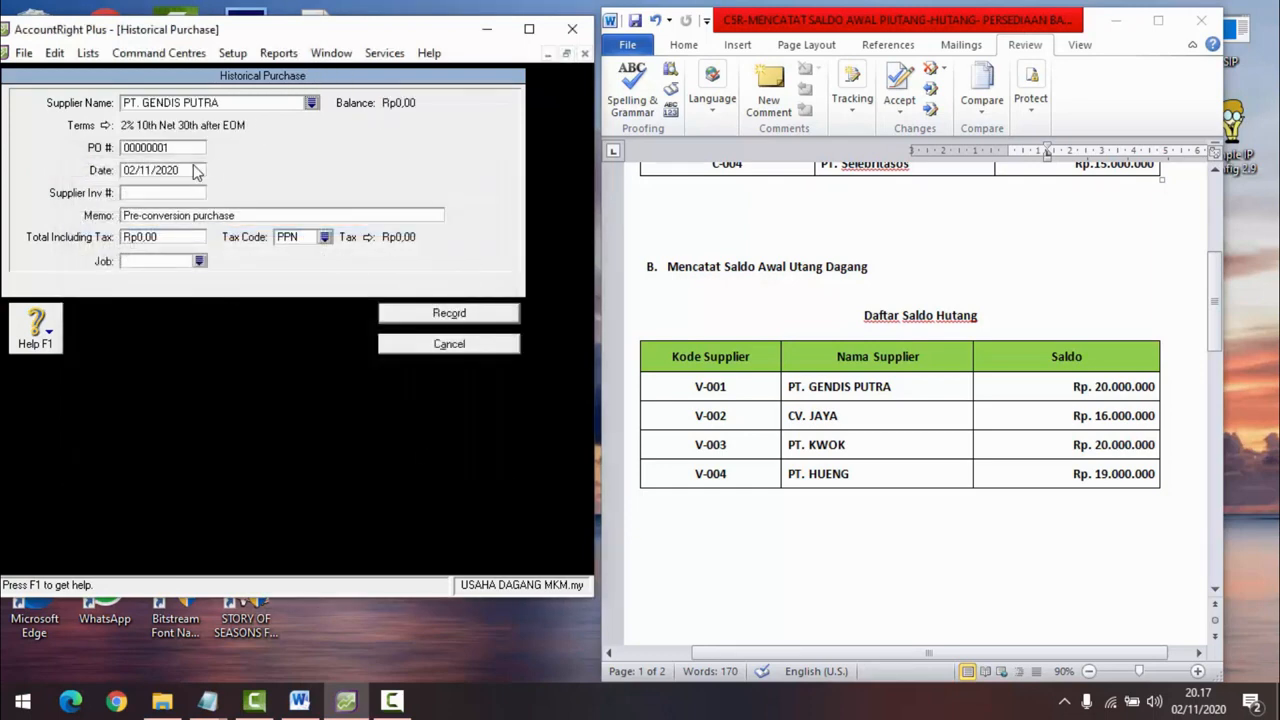
# Step: Set the date of the PT. GENDIS PUTRA purchase to 01/01/2020
pyautogui.click(143, 175)
pyautogui.click(137, 171)
pyautogui.press('BackSpace')
pyautogui.write('1')
pyautogui.press('BackSpace')
pyautogui.press('BackSpace')
pyautogui.write('01')
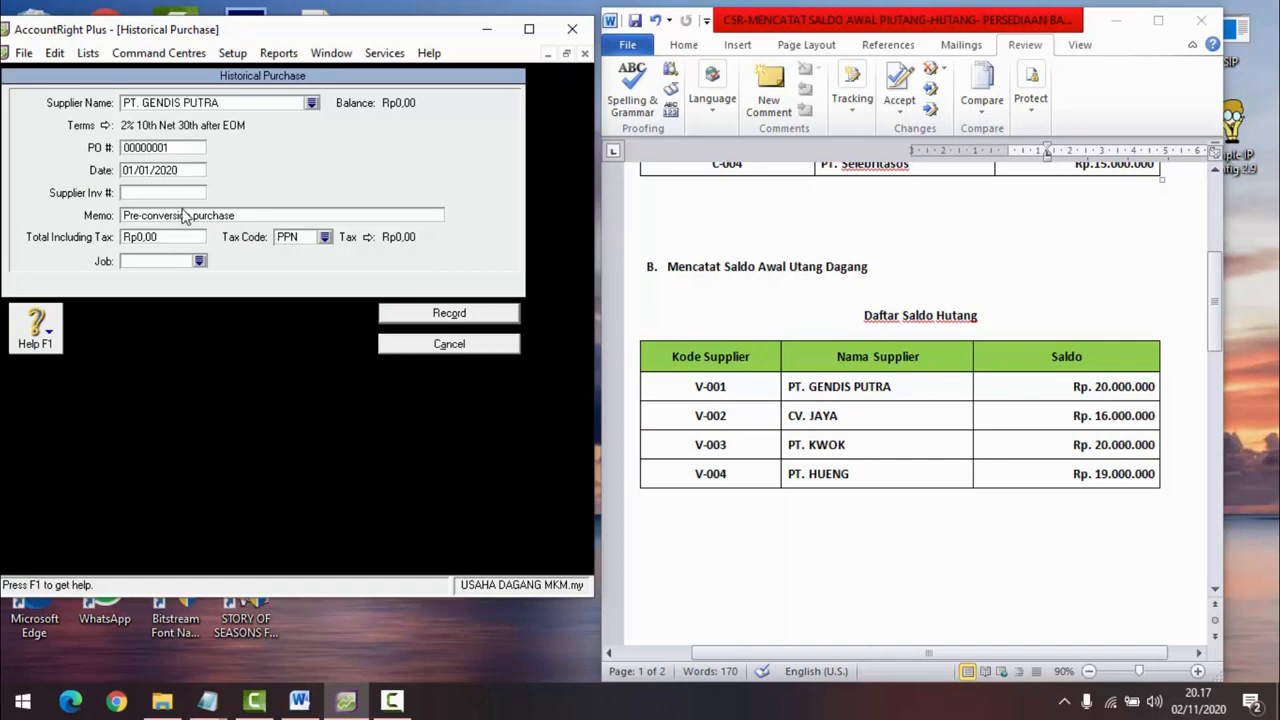
# Step: Replace the PT. GENDIS PUTRA purchase's memo with "Saldo awal Utang" and set its total including tax to Rp20.000.000
pyautogui.click(184, 218)
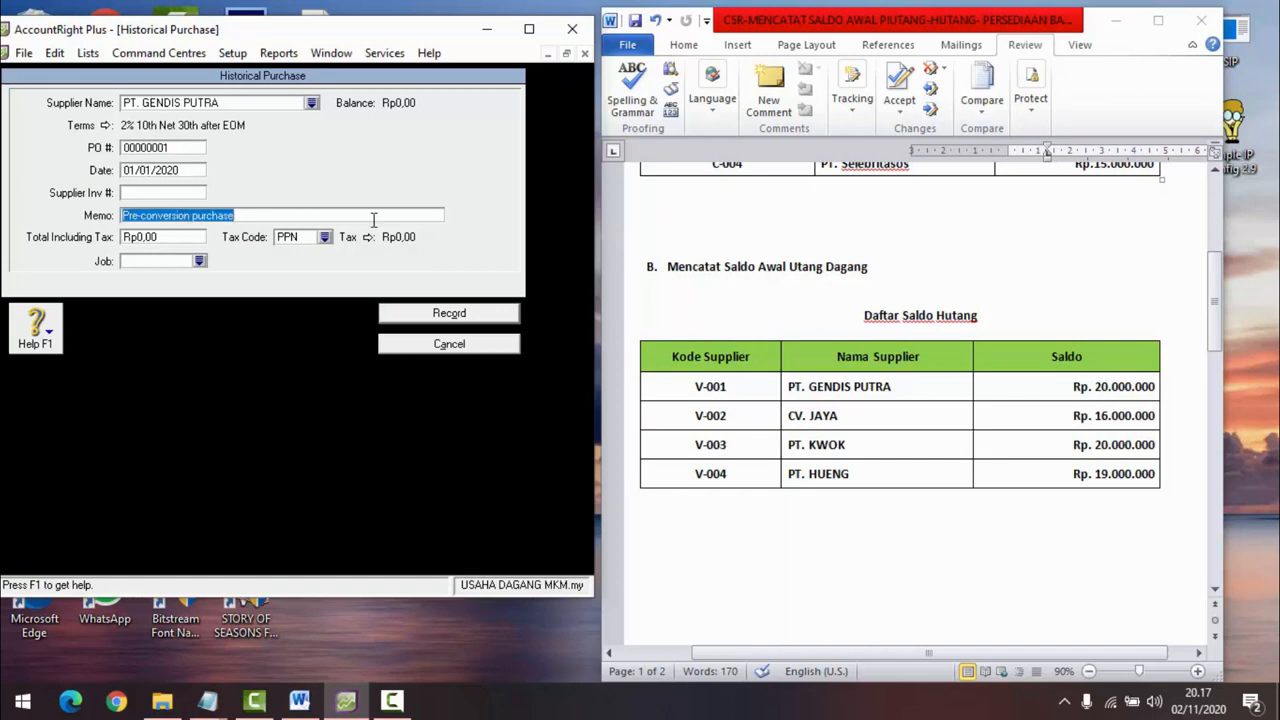
pyautogui.write('Saldo awal Utang')
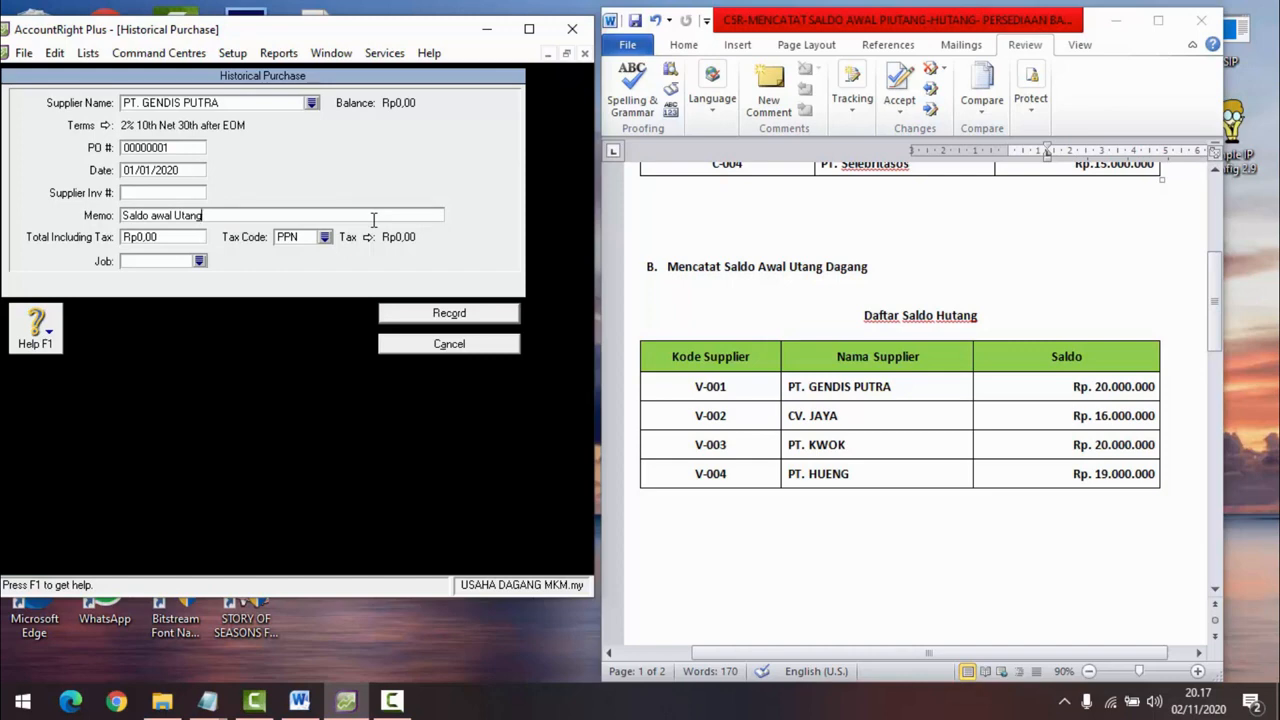
pyautogui.click(158, 237)
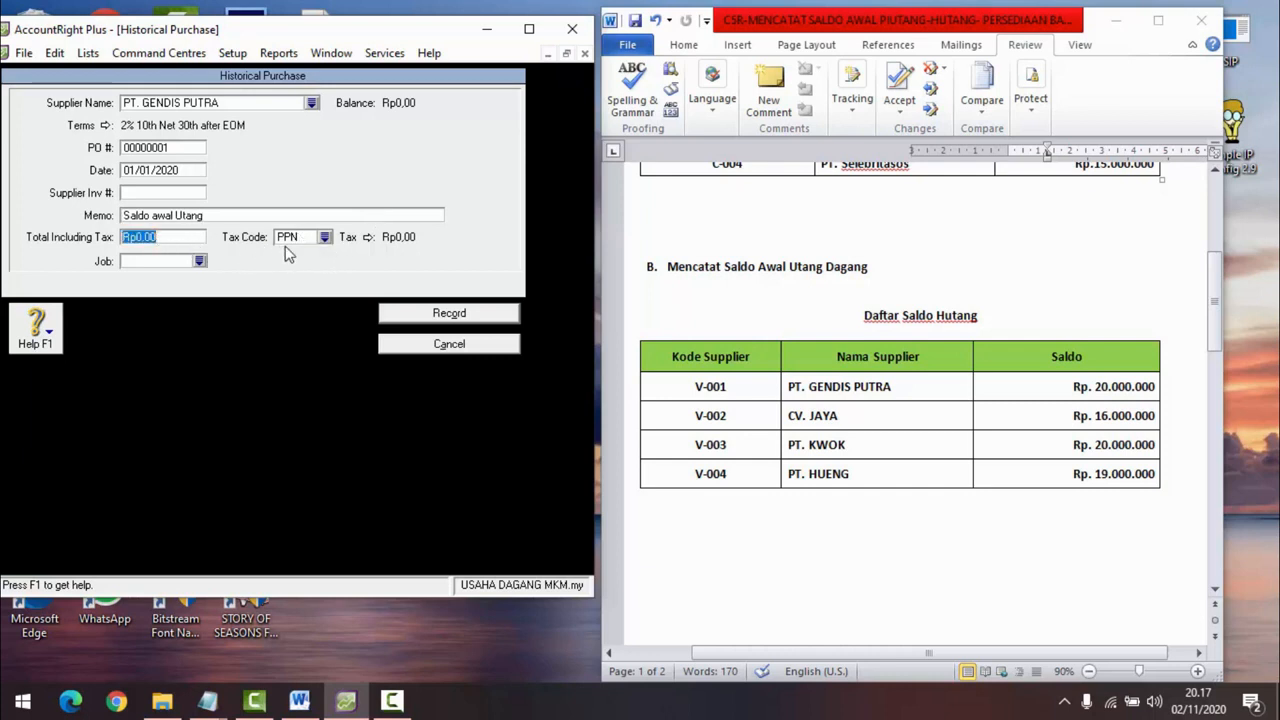
pyautogui.write('20.')
pyautogui.write('000.000')
pyautogui.press('Tab')
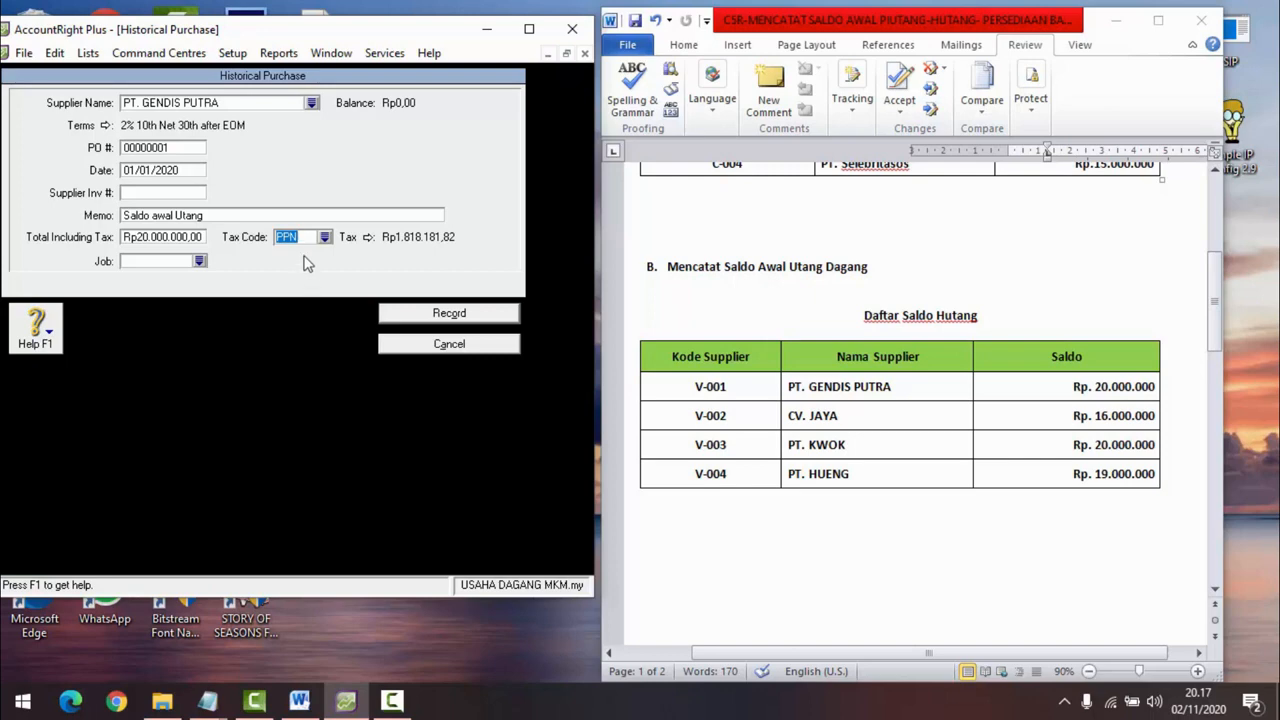
# Step: Change the PT. GENDIS PUTRA purchase's tax code to N-T and record the purchase
pyautogui.click(322, 240)
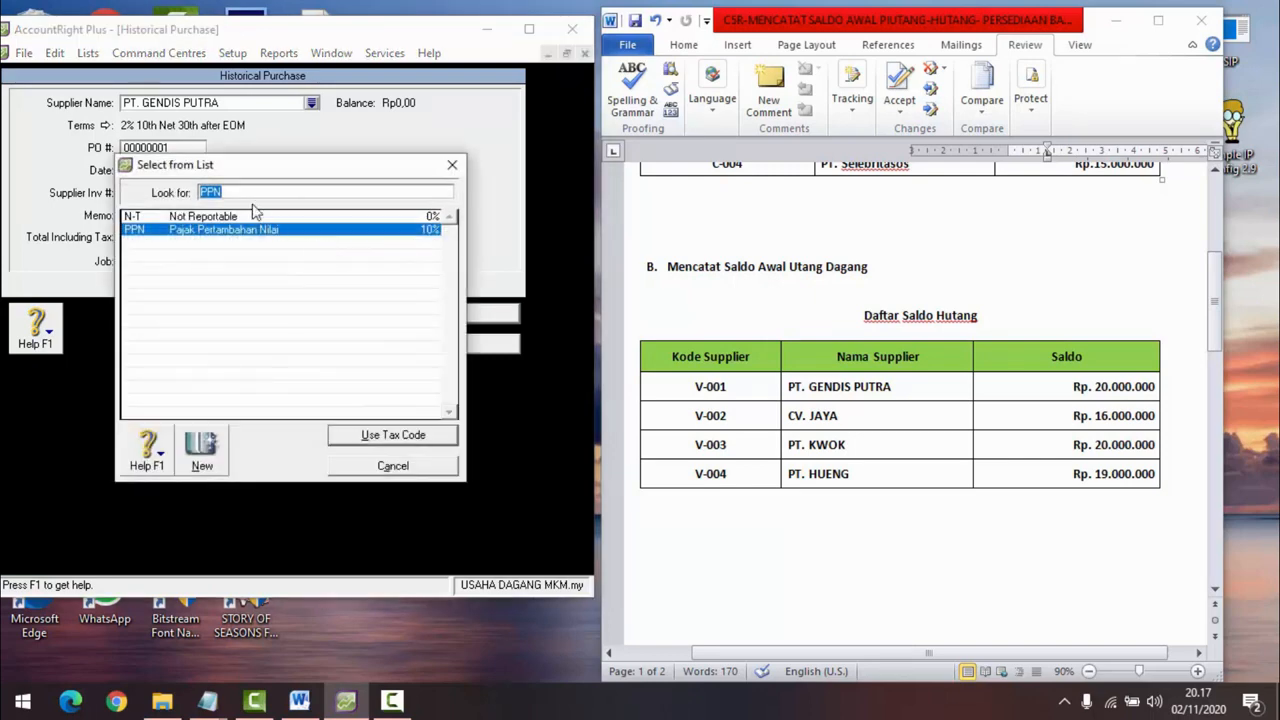
pyautogui.click(225, 218)
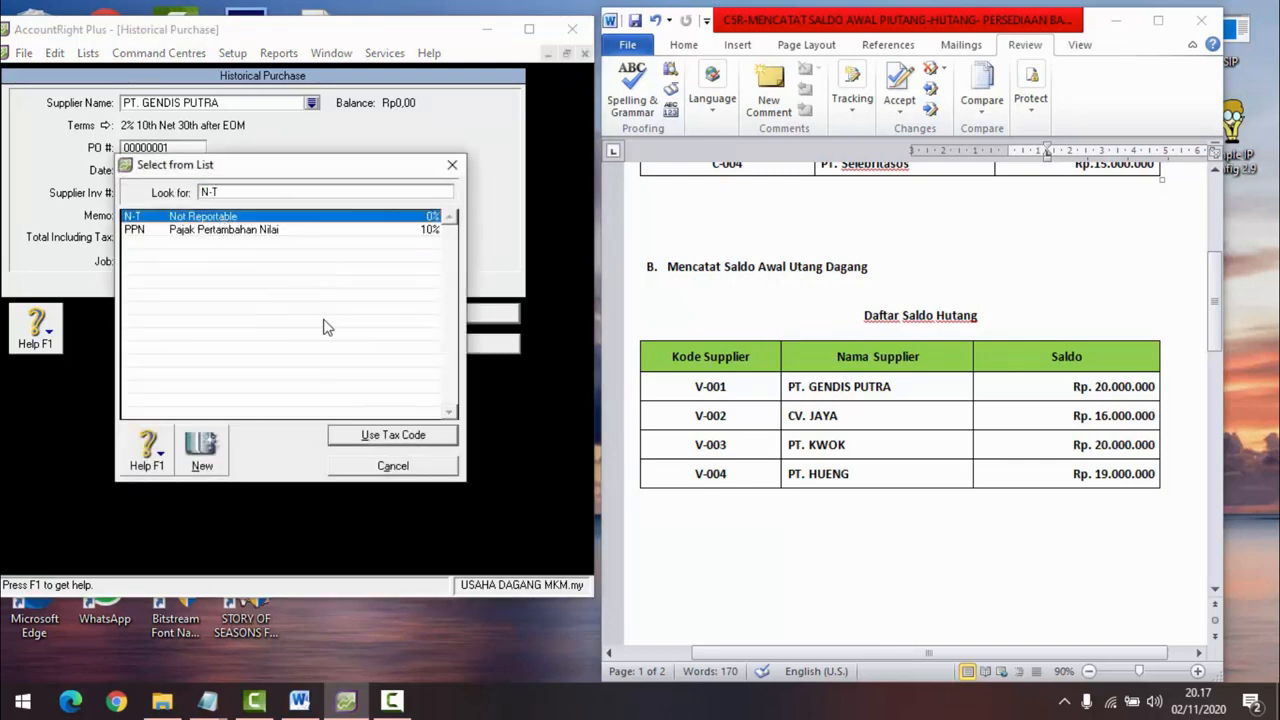
pyautogui.click(372, 436)
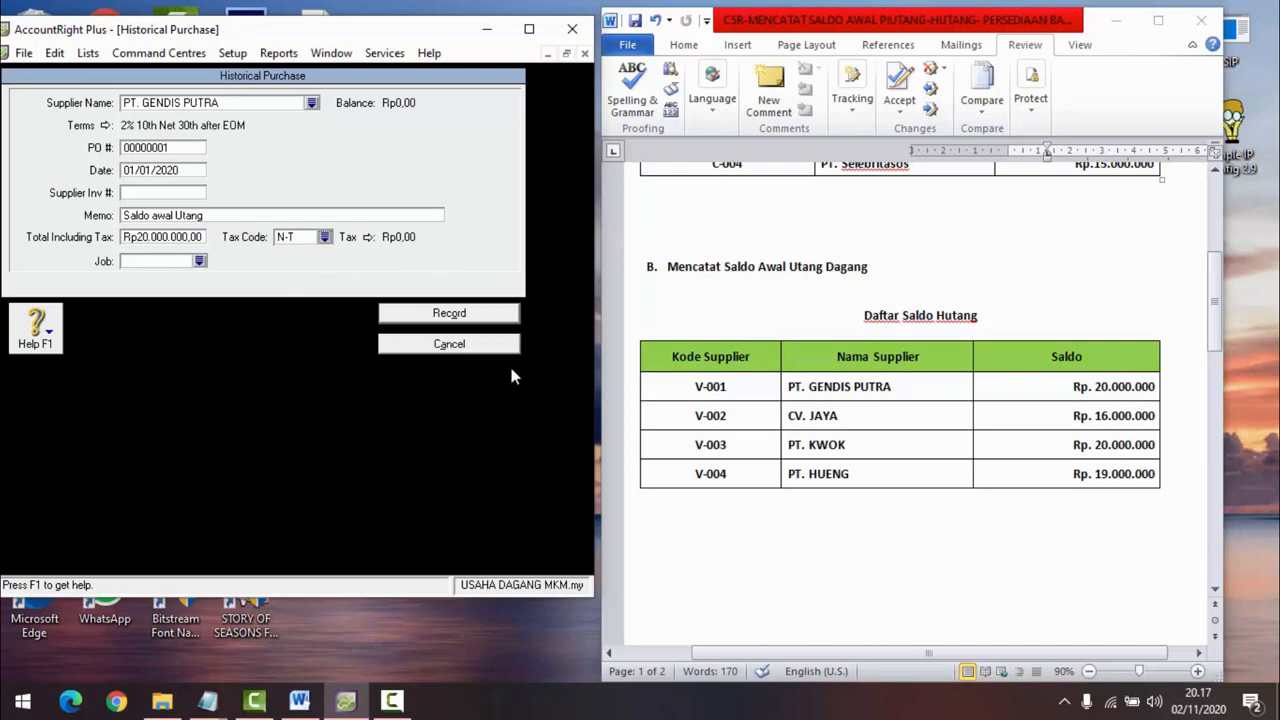
pyautogui.click(416, 318)
pyautogui.click(280, 385)
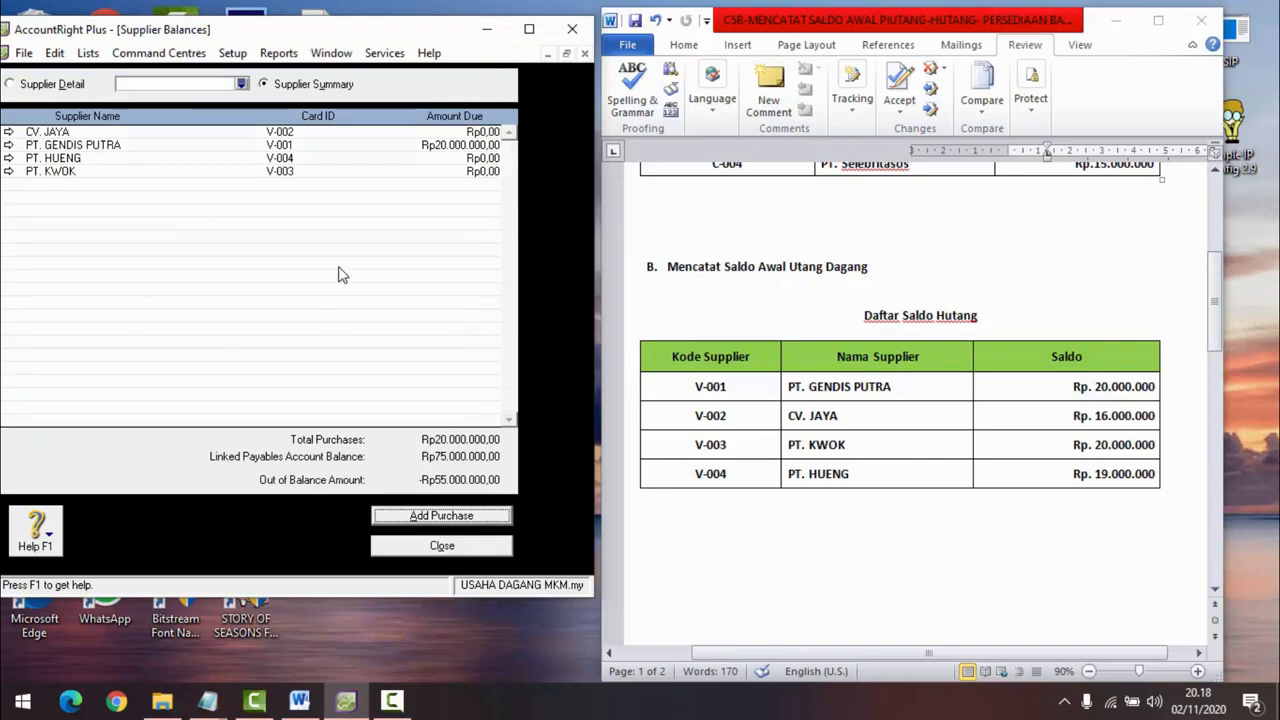
# Step: Add a historical purchase for the supplier CV. JAYA
pyautogui.click(470, 515)
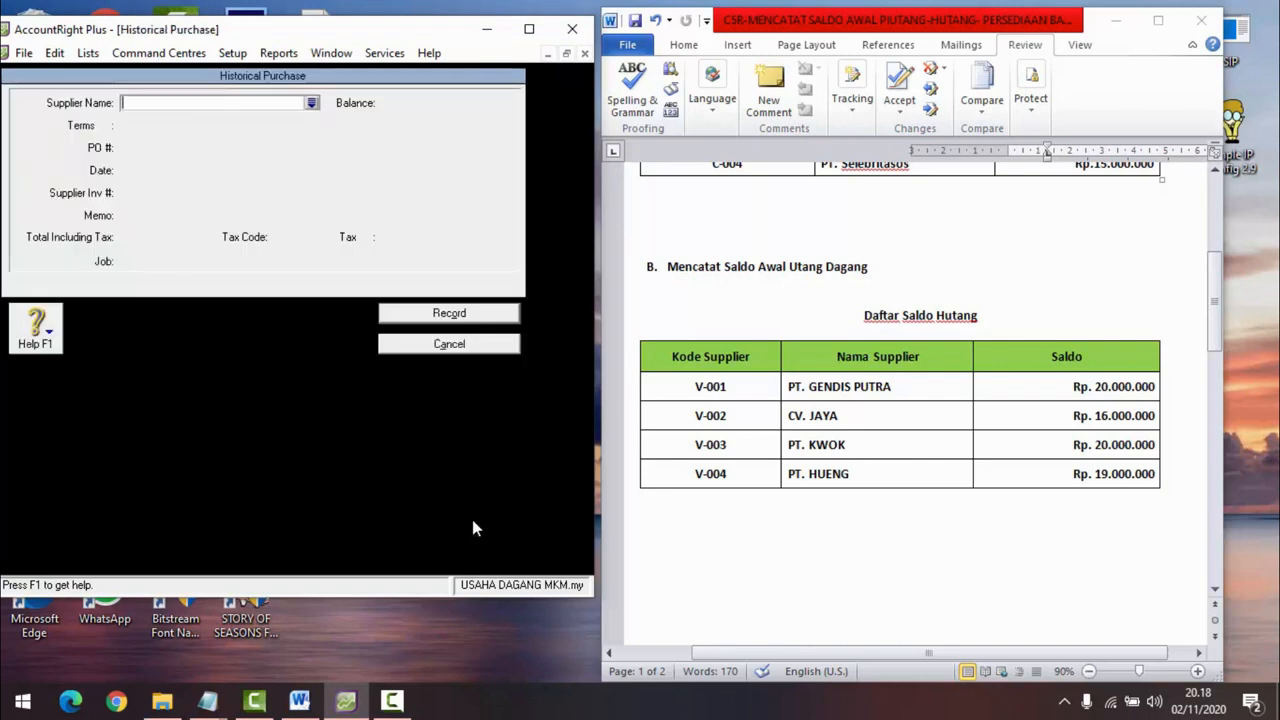
pyautogui.click(311, 103)
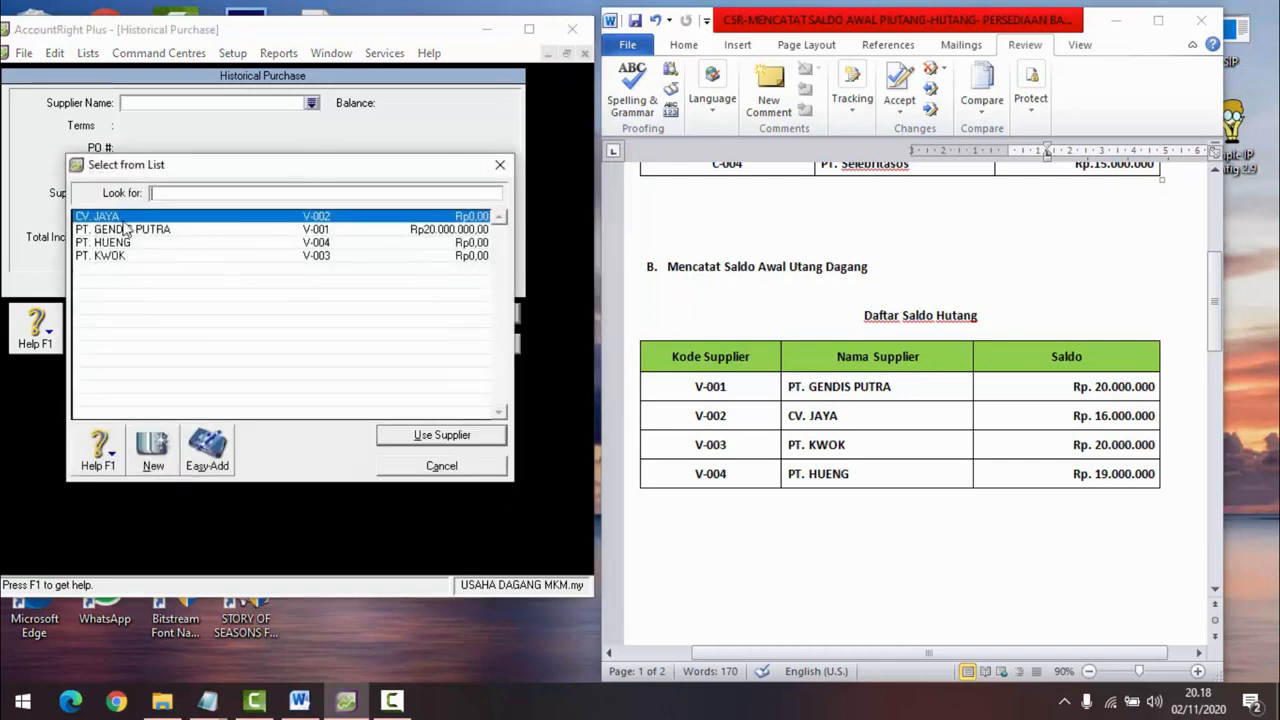
pyautogui.press('Return')
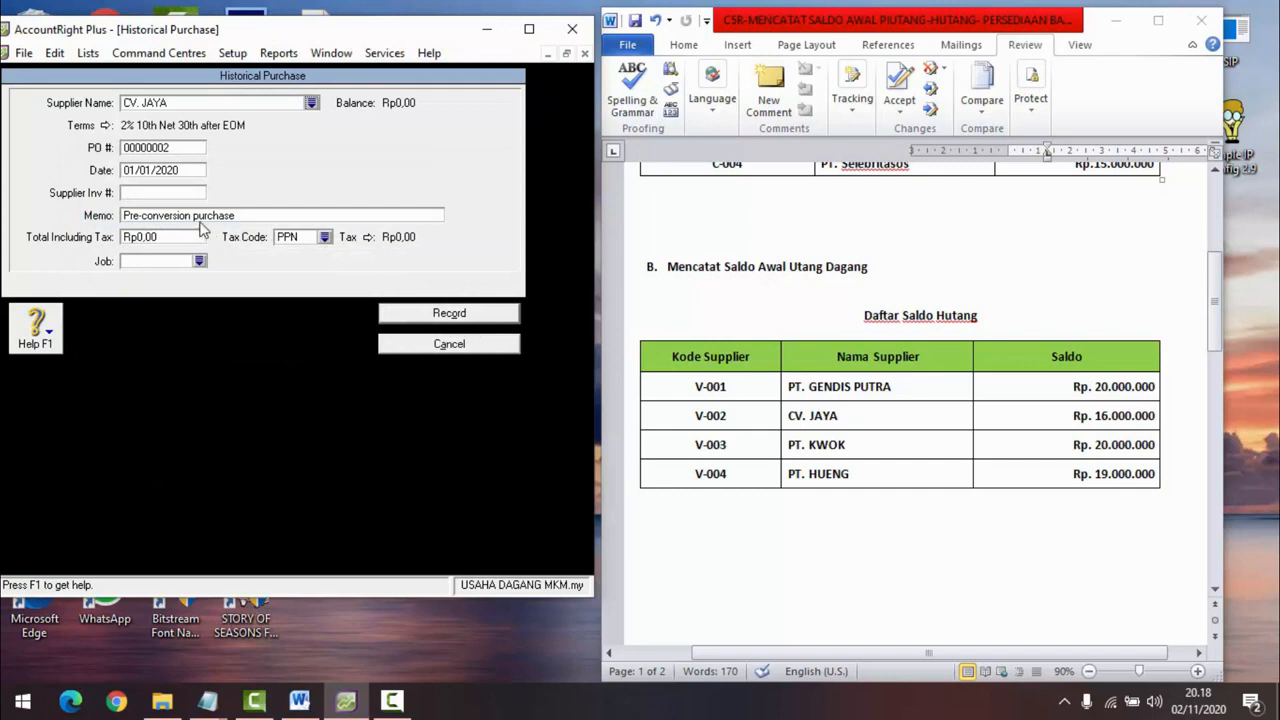
# Step: Replace the CV. JAYA purchase's memo with "Saldo awal Utang" and select the memo text
pyautogui.click(165, 216)
pyautogui.write('Saldo awal Utang')
pyautogui.click(138, 216)
pyautogui.press('BackSpace')
pyautogui.write('aldo awal Utang')
pyautogui.moveTo(126, 215); pyautogui.dragTo(210, 216)
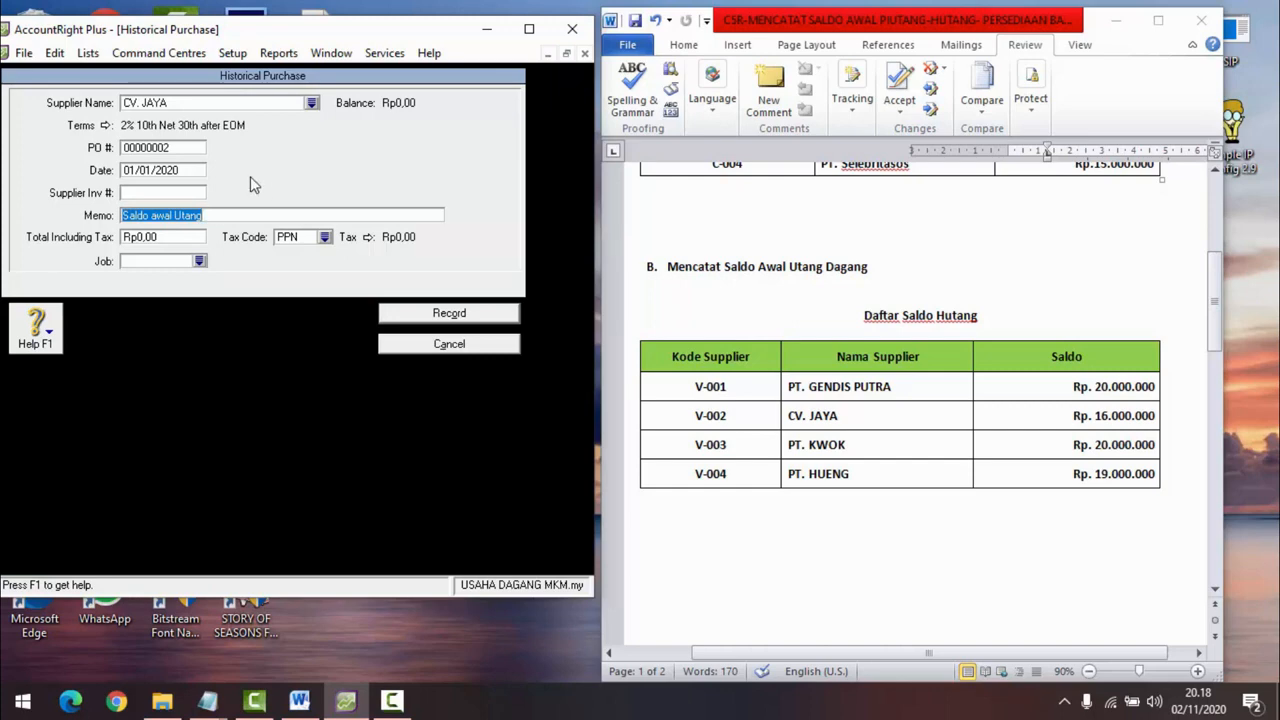
# Step: Set the CV. JAYA purchase's total including tax to Rp16.000.000
pyautogui.click(148, 240)
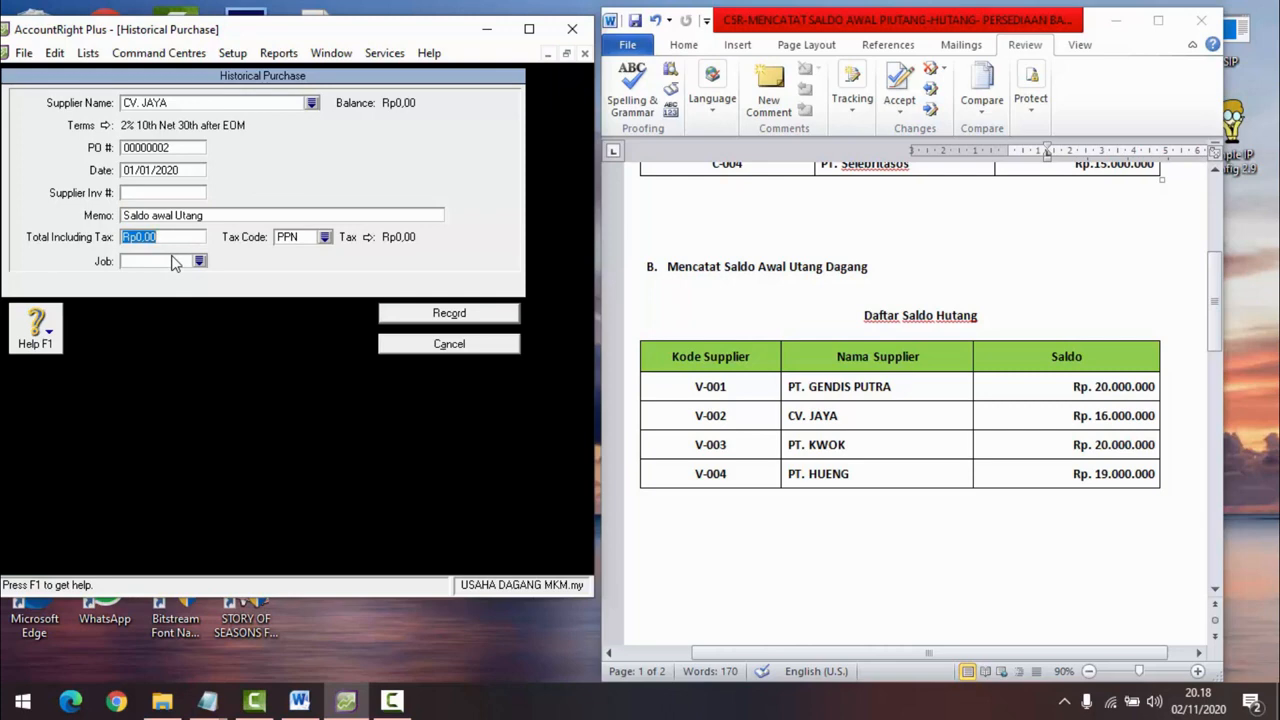
pyautogui.write('16.000.00')
pyautogui.press('Tab')
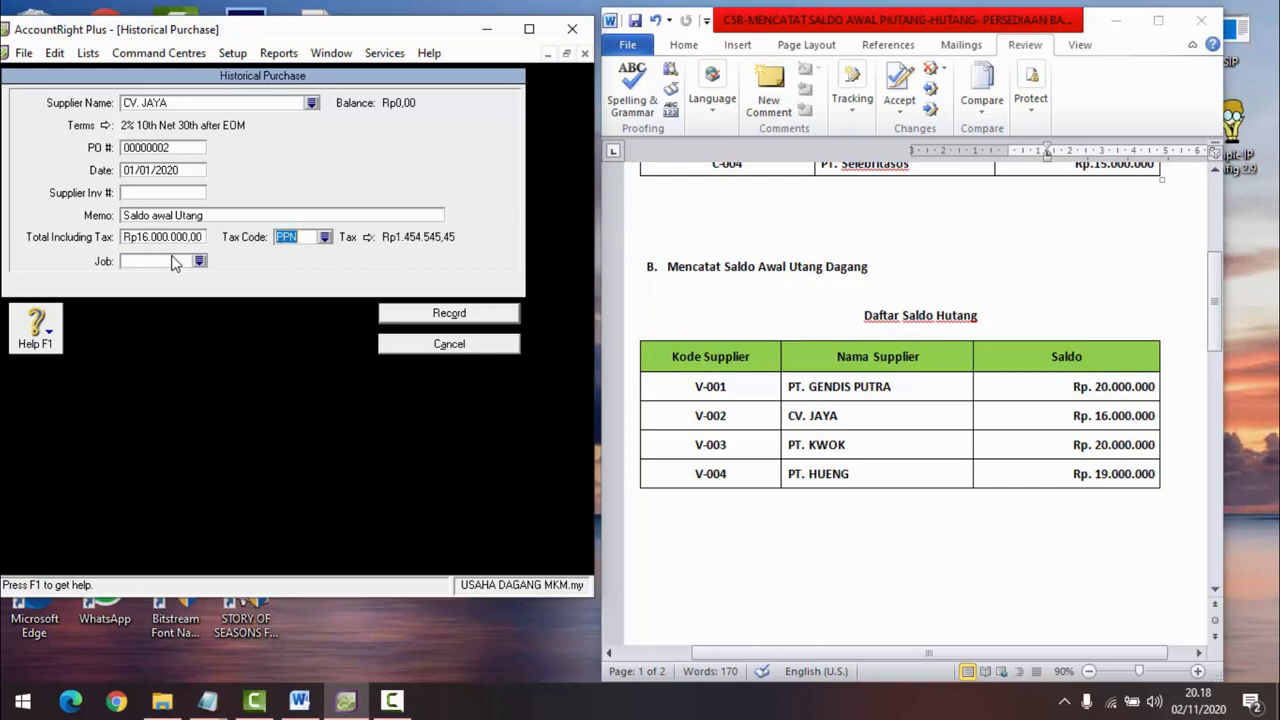
# Step: Change the CV. JAYA purchase's tax code to N-T and record the purchase
pyautogui.click(324, 237)
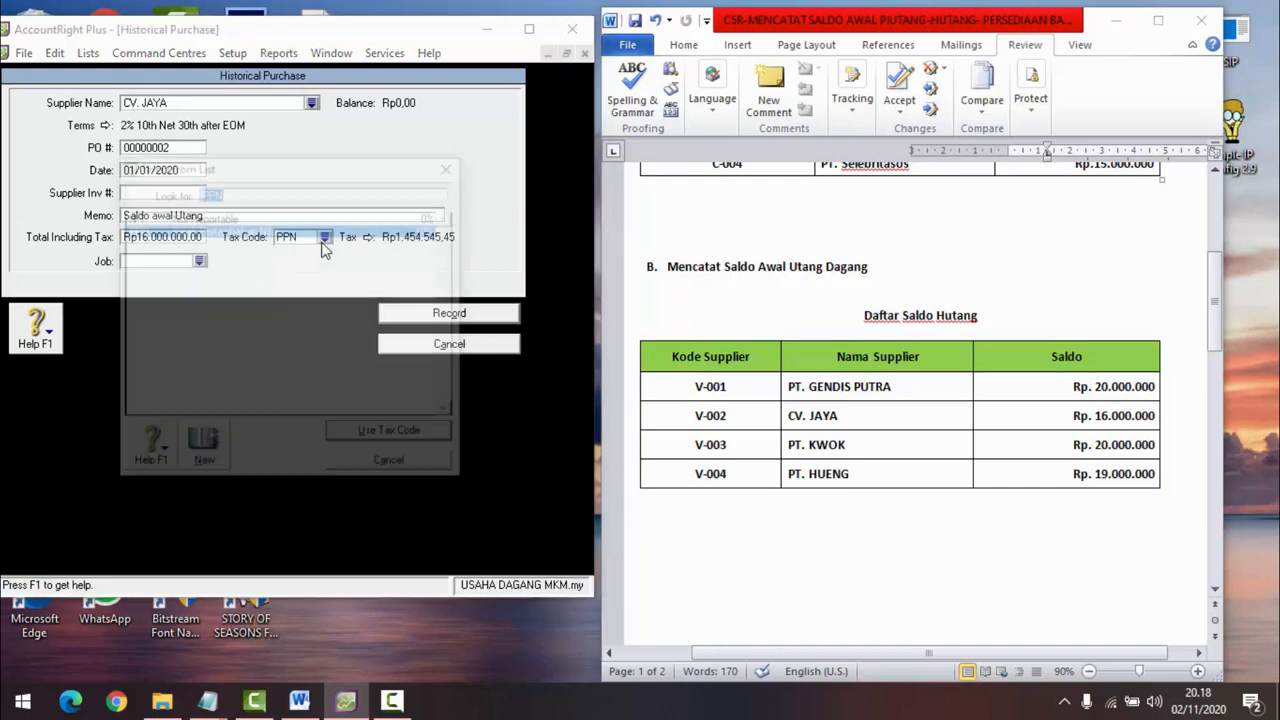
pyautogui.click(232, 219)
pyautogui.click(373, 437)
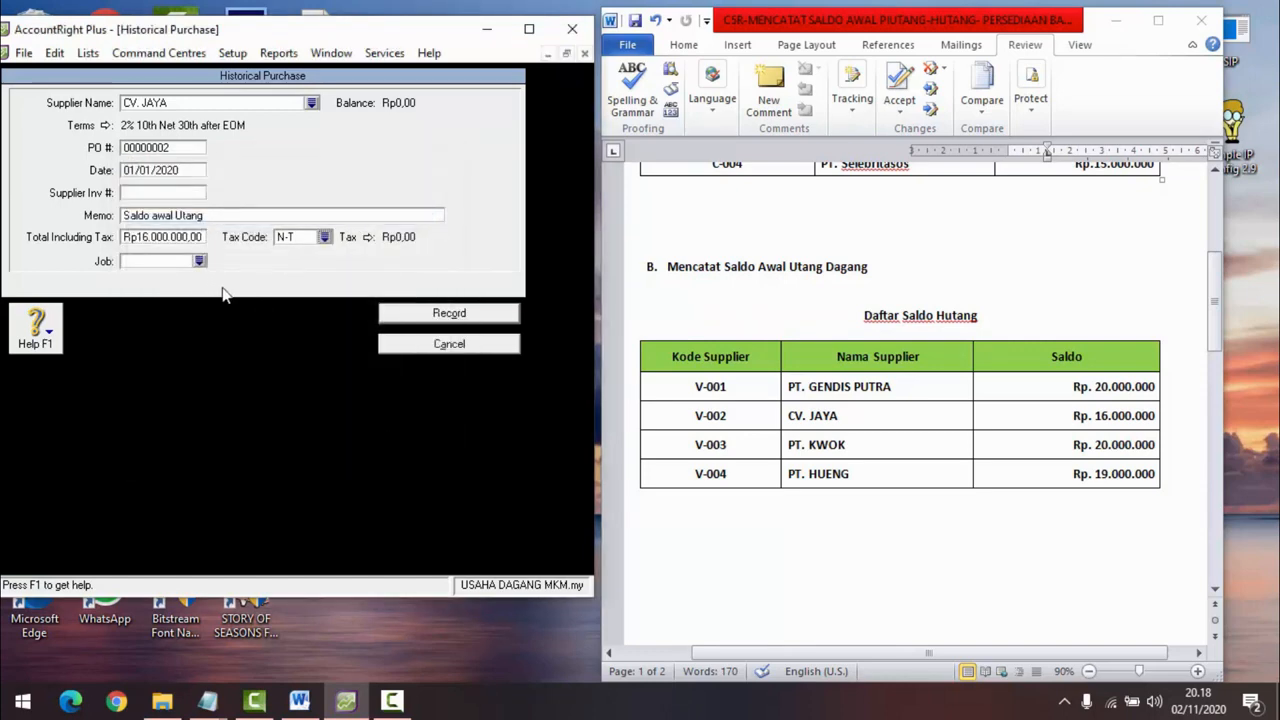
pyautogui.click(446, 318)
pyautogui.click(302, 390)
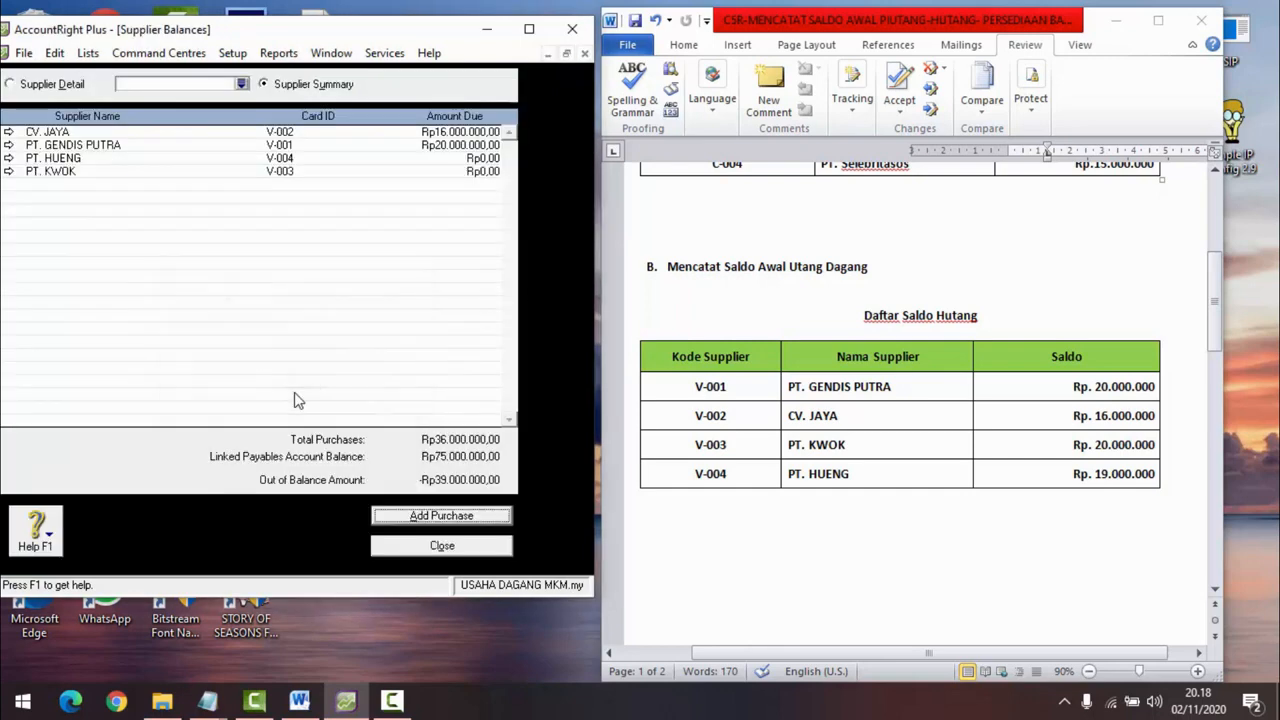
# Step: Add a historical purchase for the supplier PT. KWOK
pyautogui.click(448, 517)
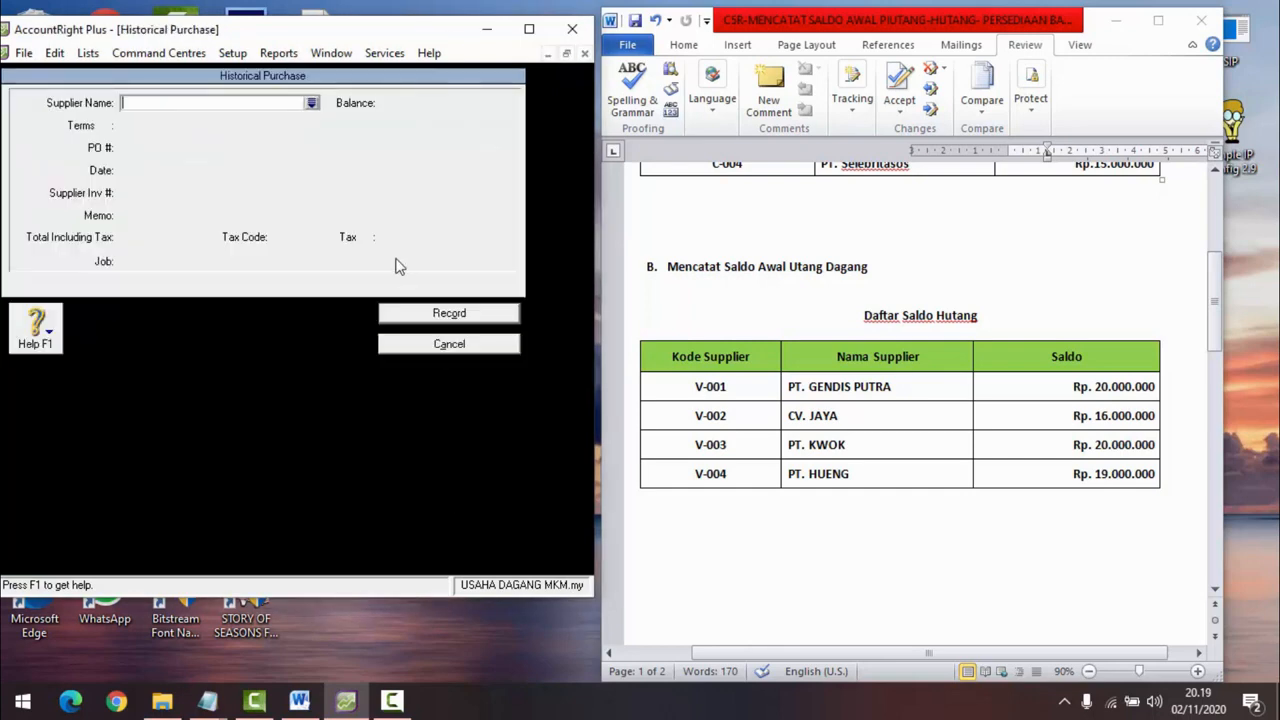
pyautogui.click(311, 103)
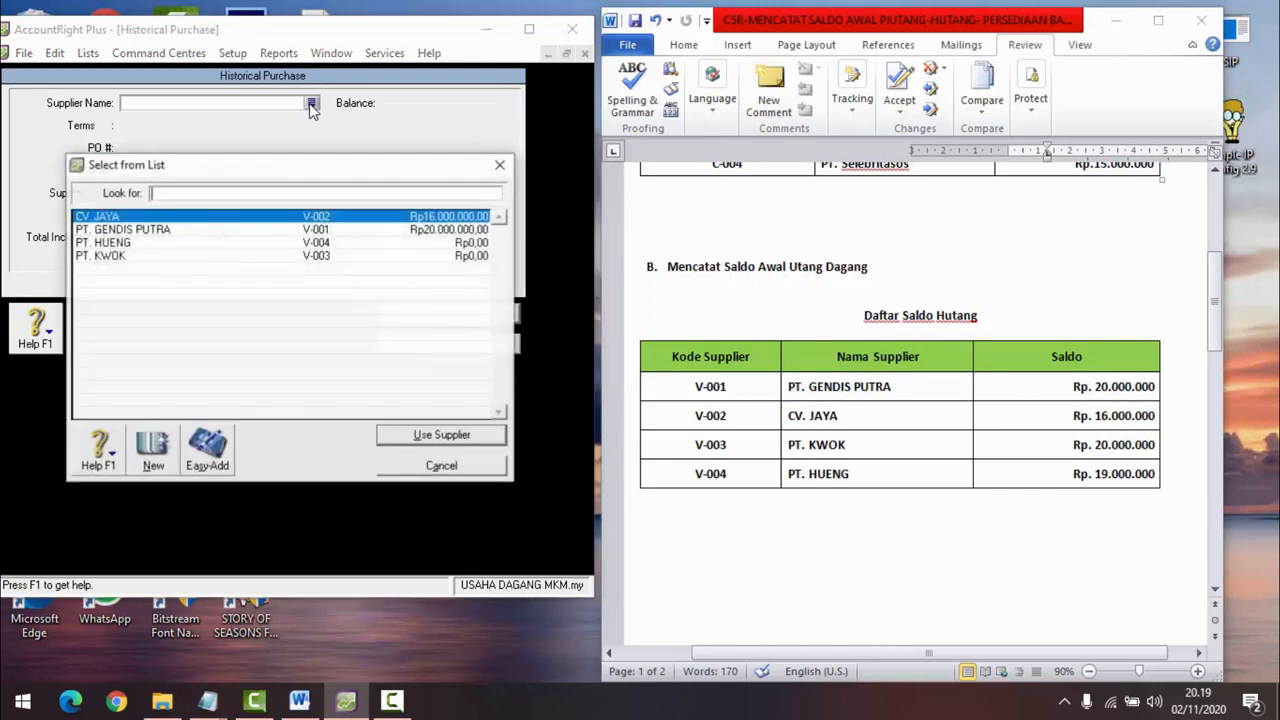
pyautogui.click(122, 258)
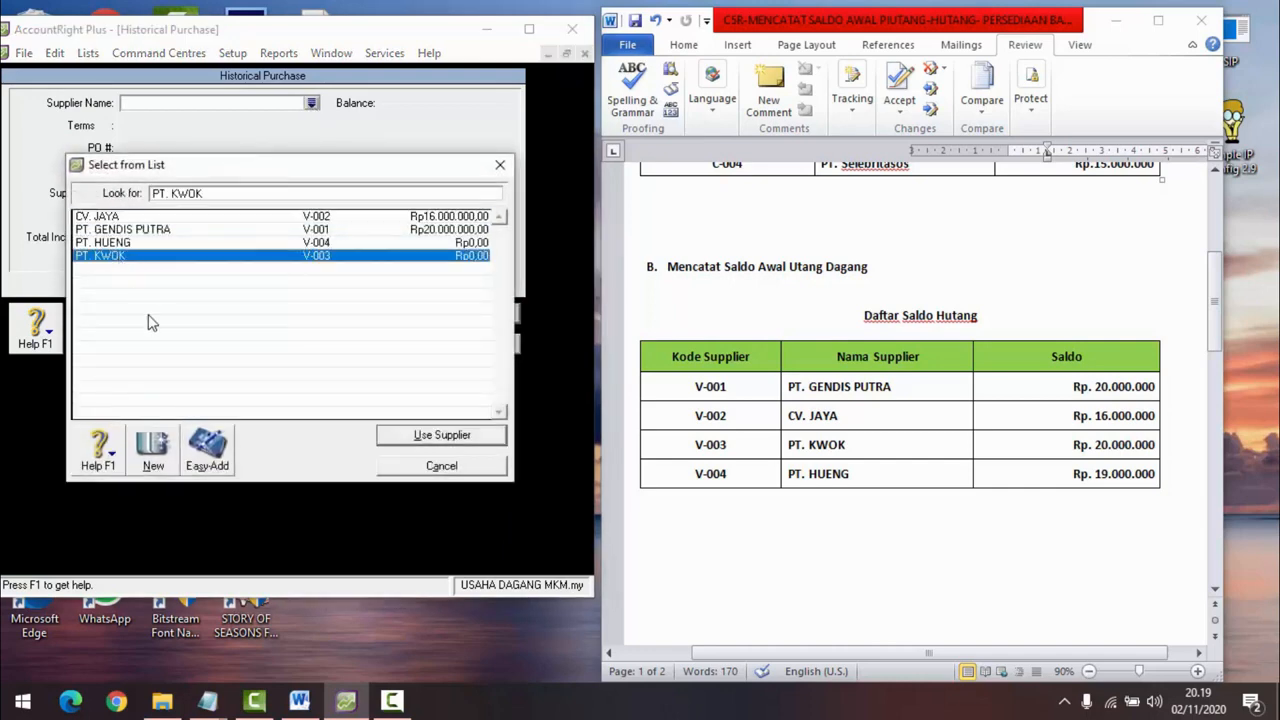
pyautogui.click(426, 438)
# Step: Replace the PT. KWOK purchase's memo with "Saldo awal Utang" and set its total including tax to Rp20.000.000
pyautogui.click(163, 216)
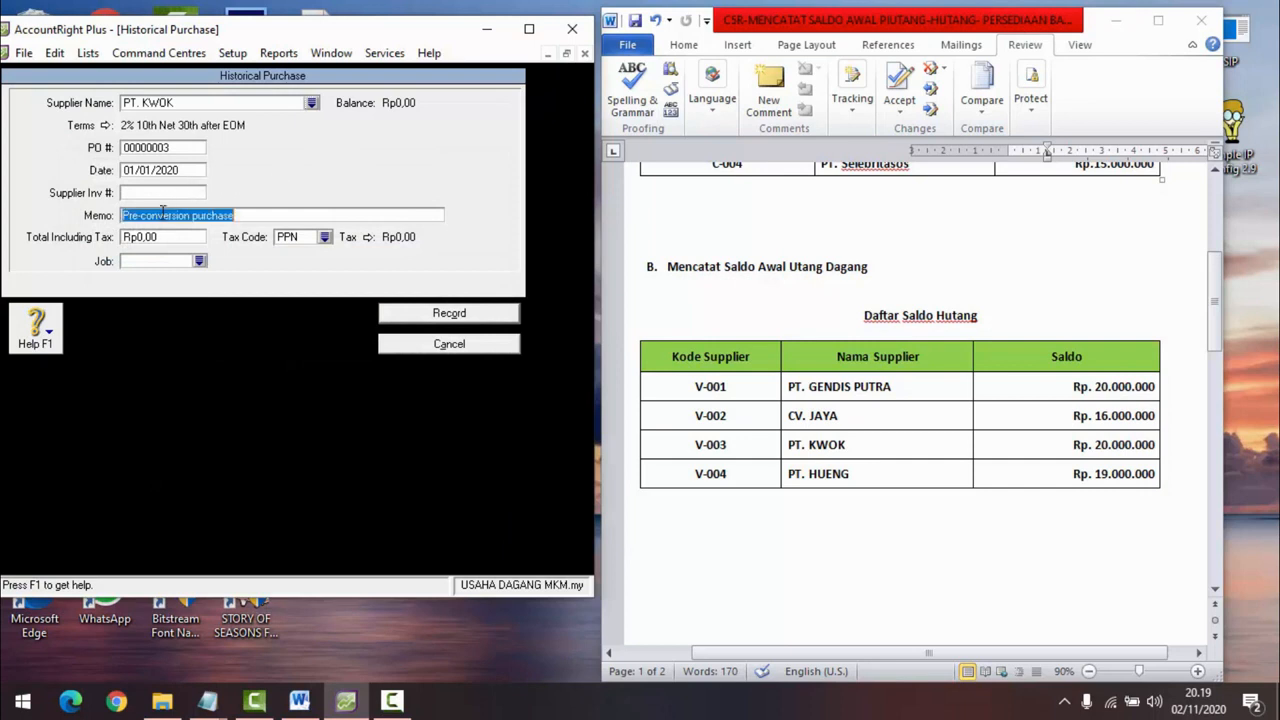
pyautogui.write('Saldo awal utang')
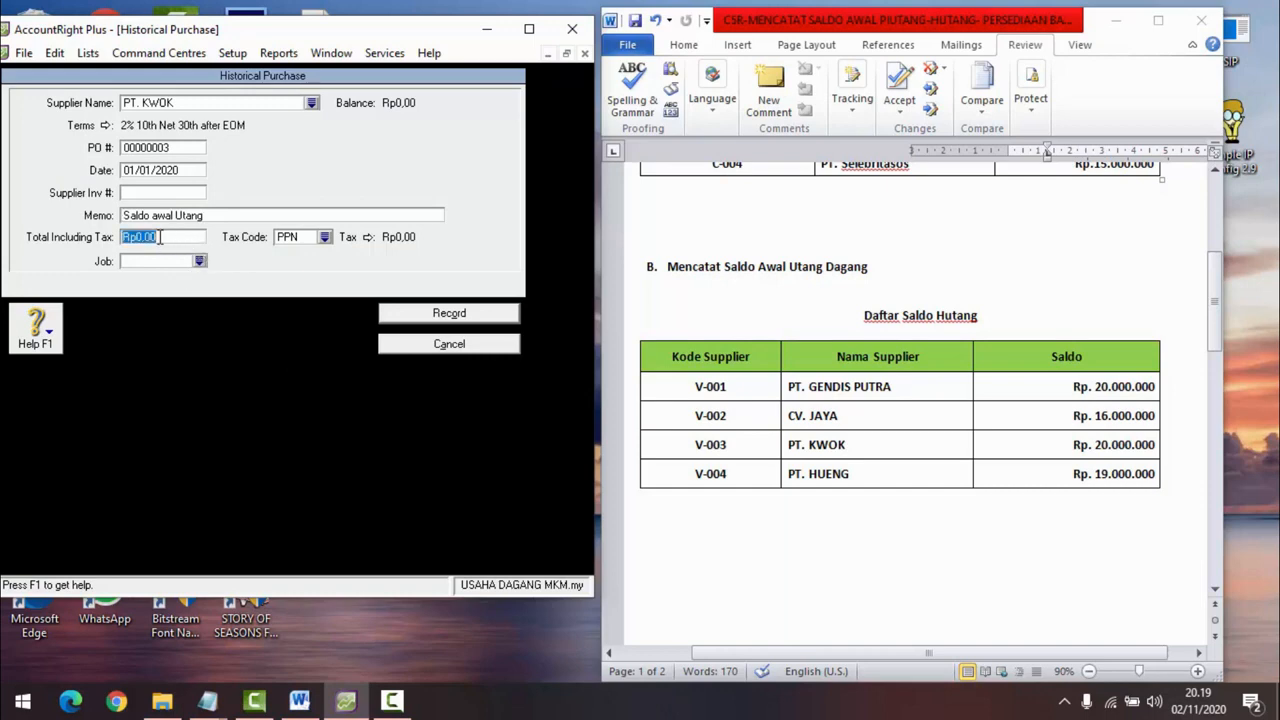
pyautogui.write('20.000.00')
pyautogui.press('Tab')
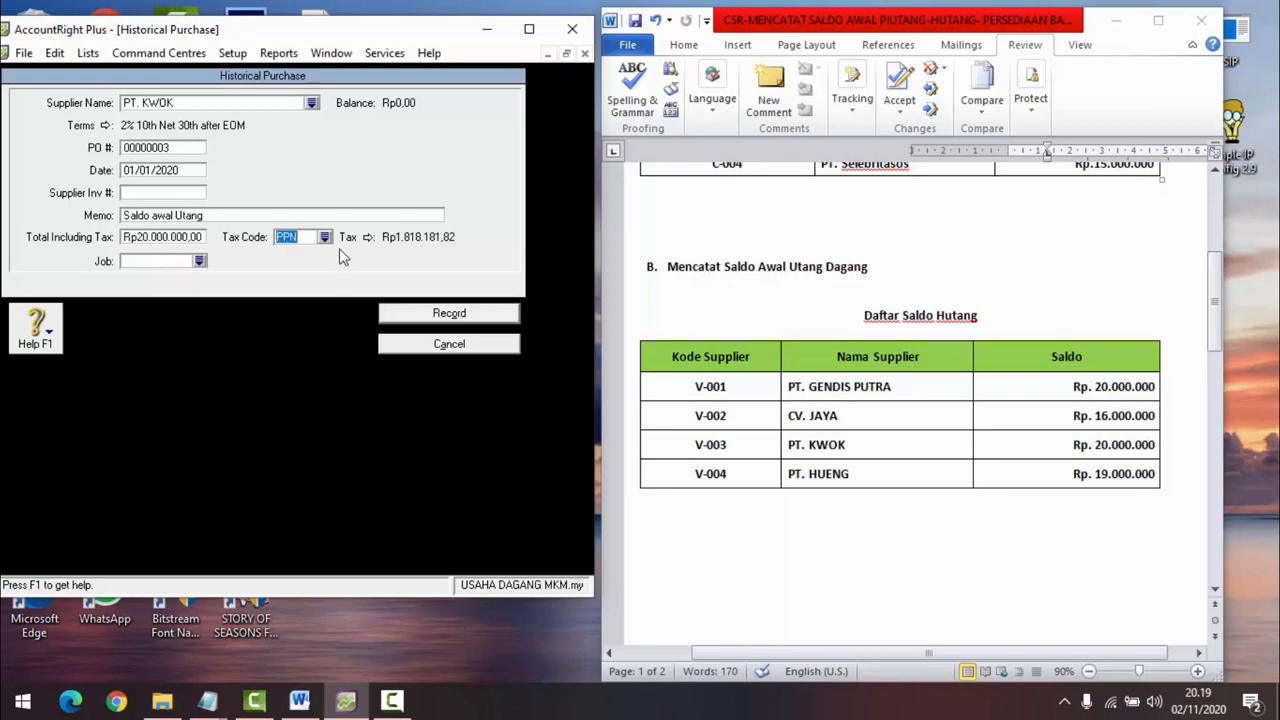
# Step: Change the PT. KWOK purchase's tax code to N-T and record the purchase
pyautogui.click(325, 238)
pyautogui.click(232, 216)
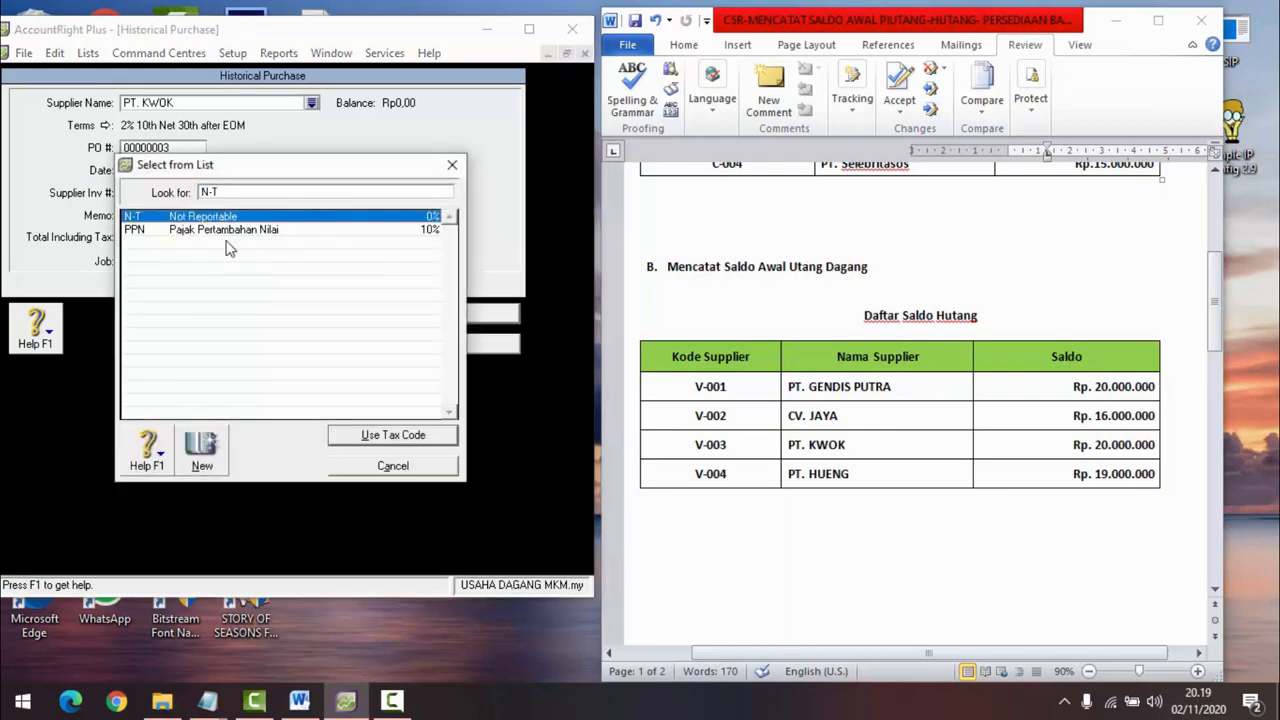
pyautogui.click(366, 434)
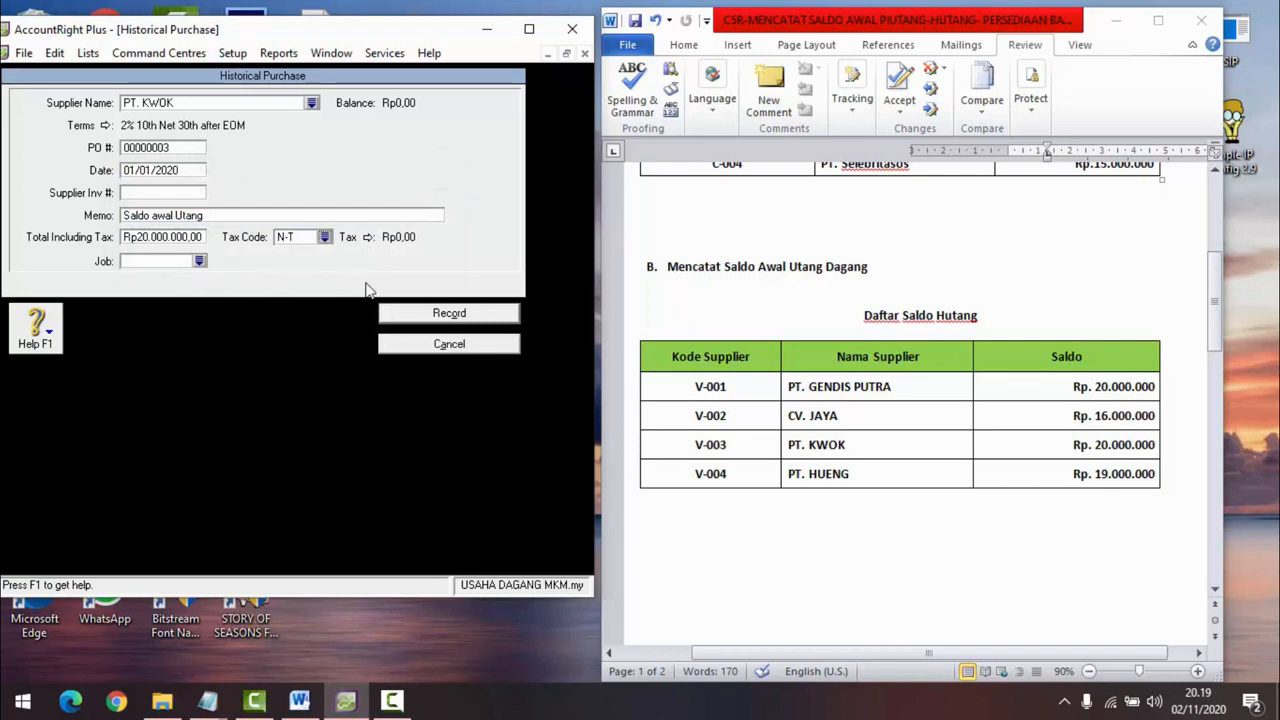
pyautogui.click(427, 315)
pyautogui.click(306, 381)
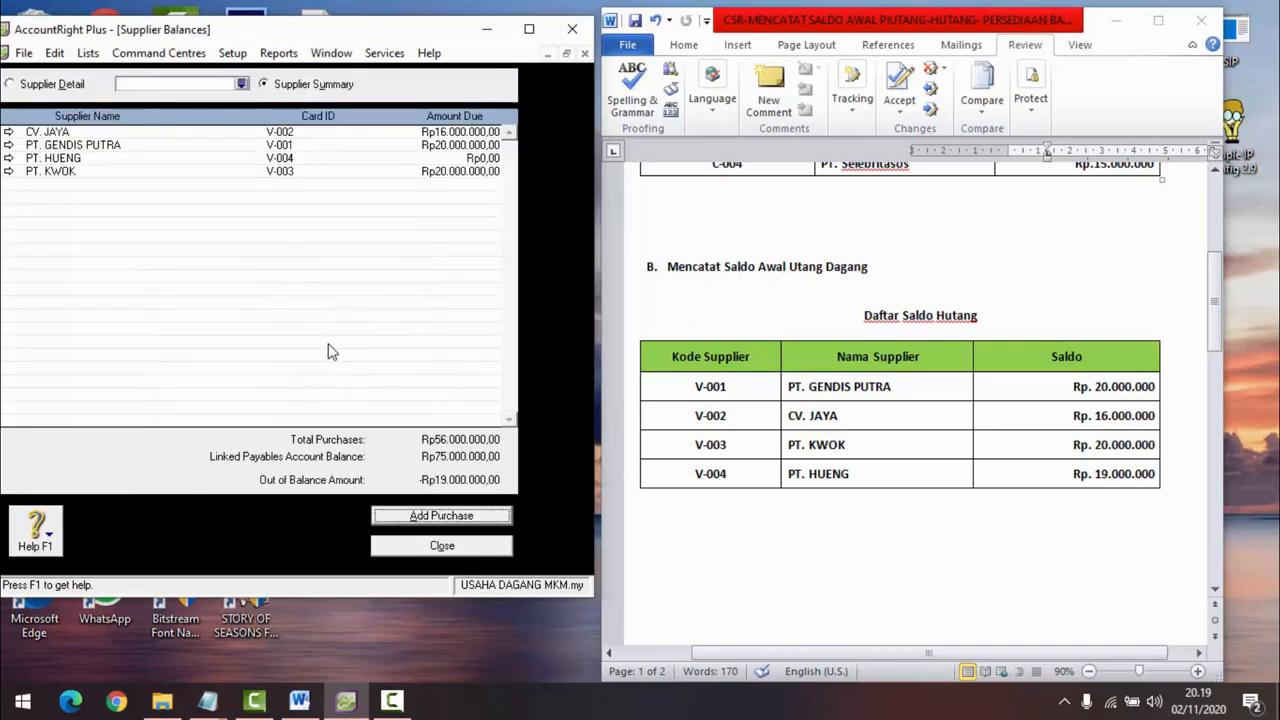
# Step: Add a historical purchase for the supplier PT. HUENG
pyautogui.click(464, 517)
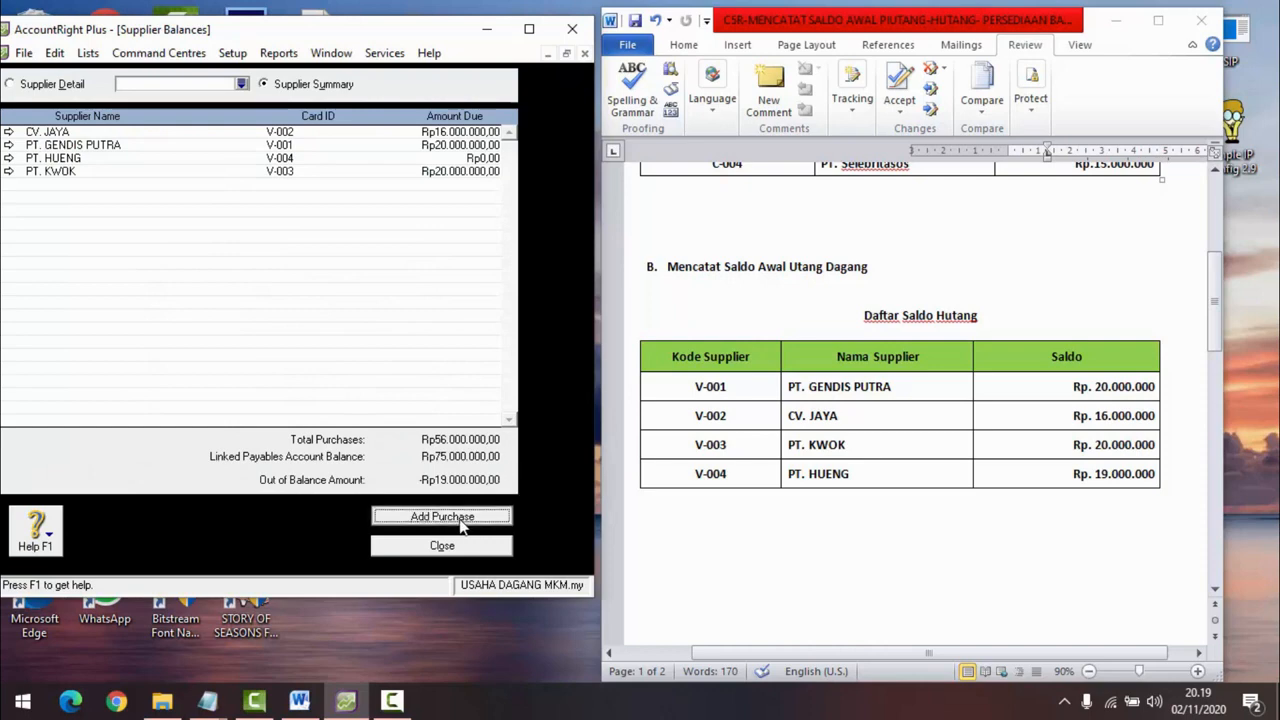
pyautogui.click(311, 103)
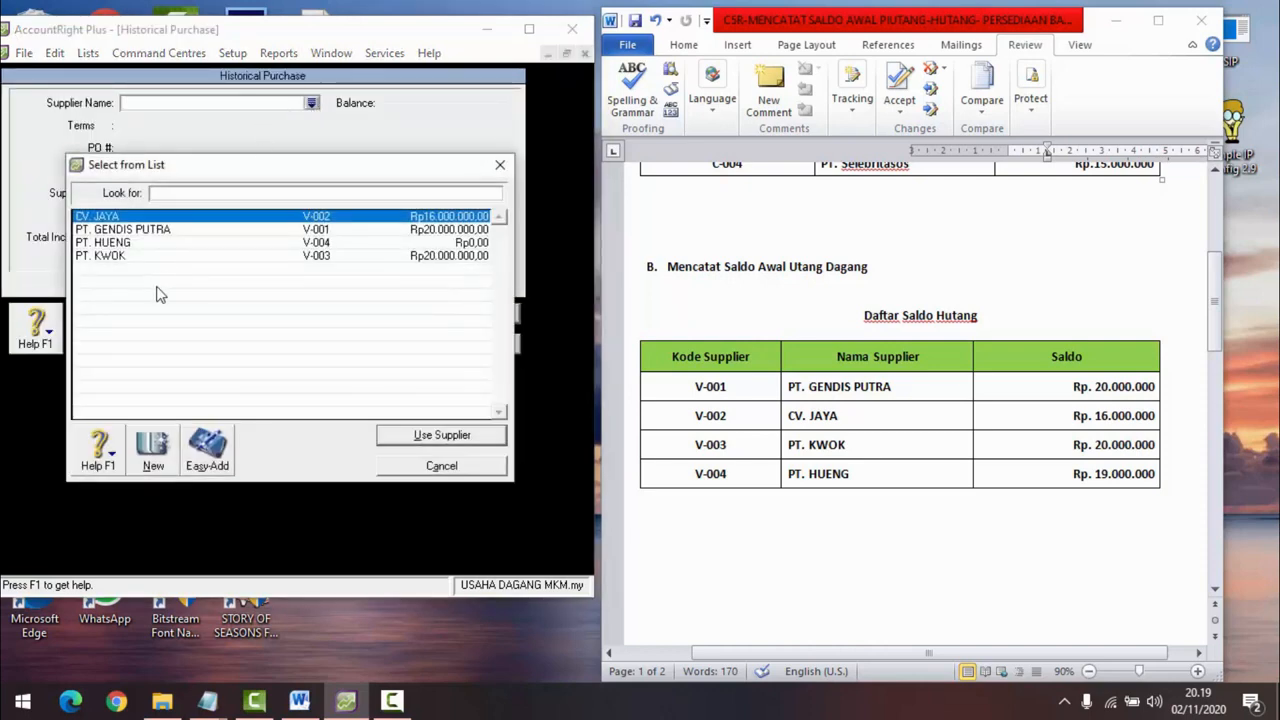
pyautogui.click(130, 243)
pyautogui.click(437, 437)
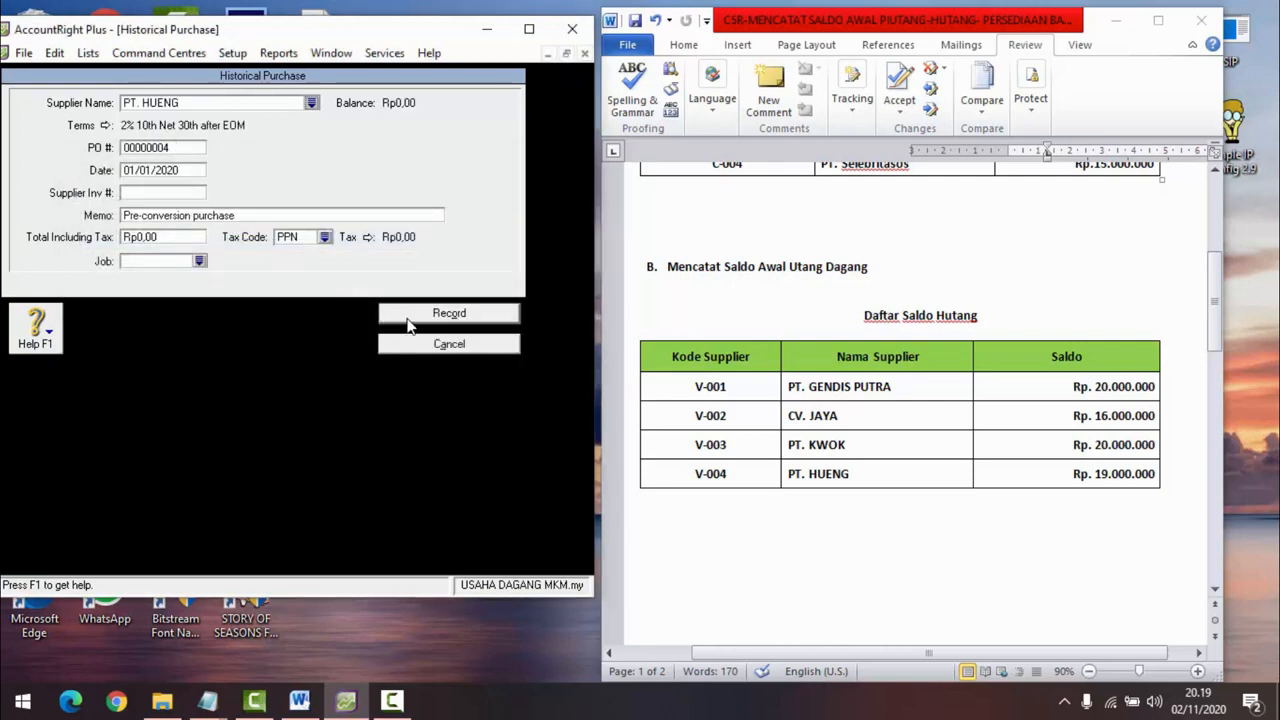
# Step: Replace the PT. HUENG purchase's memo with "Saldo awal Utang" and change its tax code to N-T
pyautogui.click(205, 218)
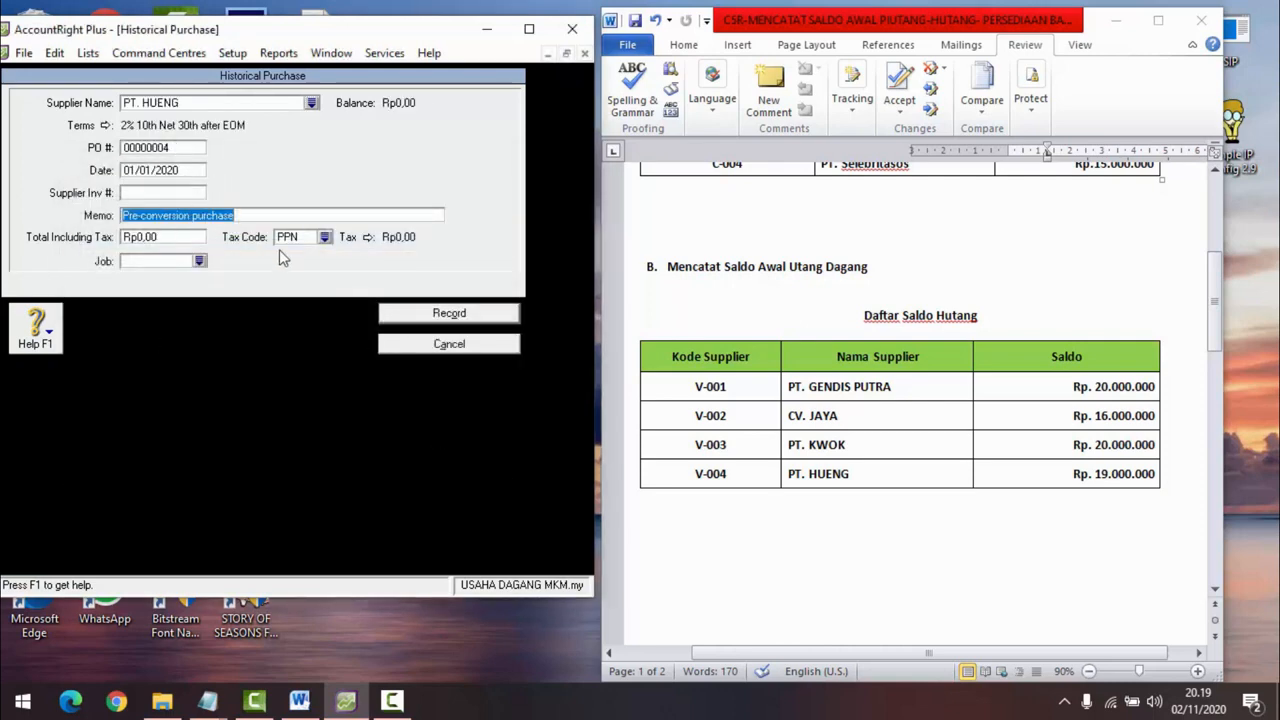
pyautogui.write('Saldo awal Utang')
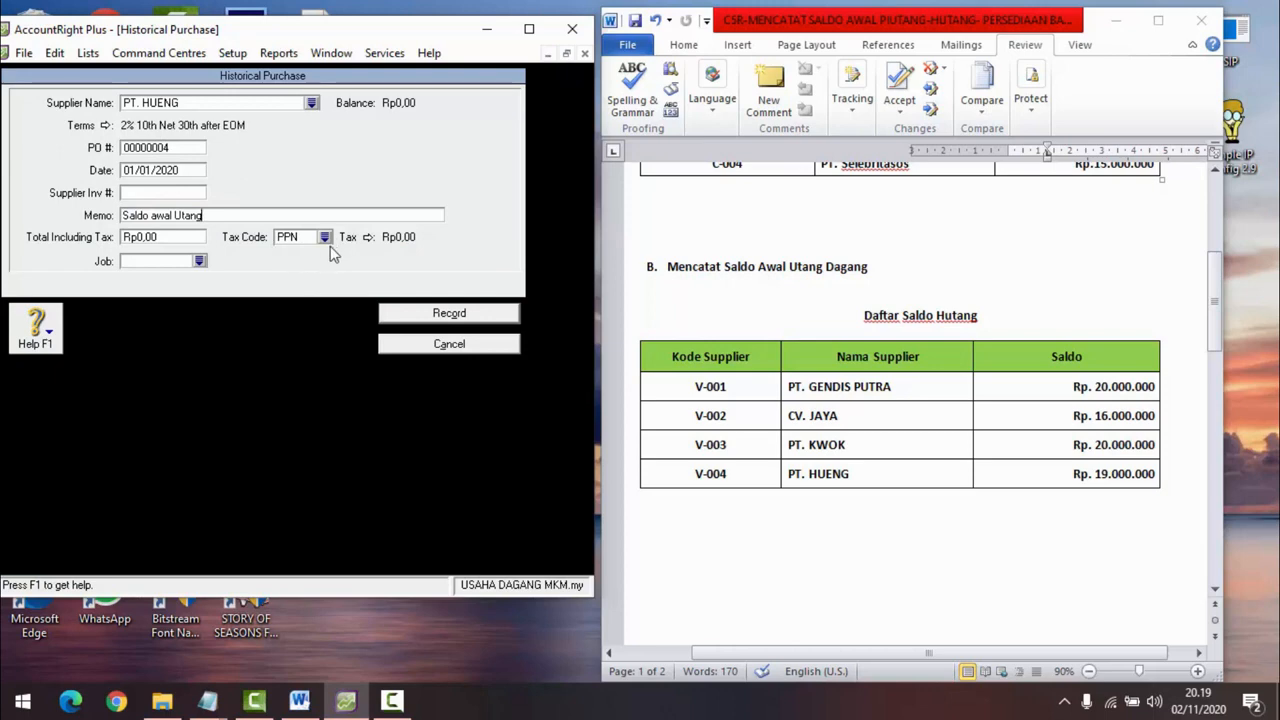
pyautogui.click(325, 238)
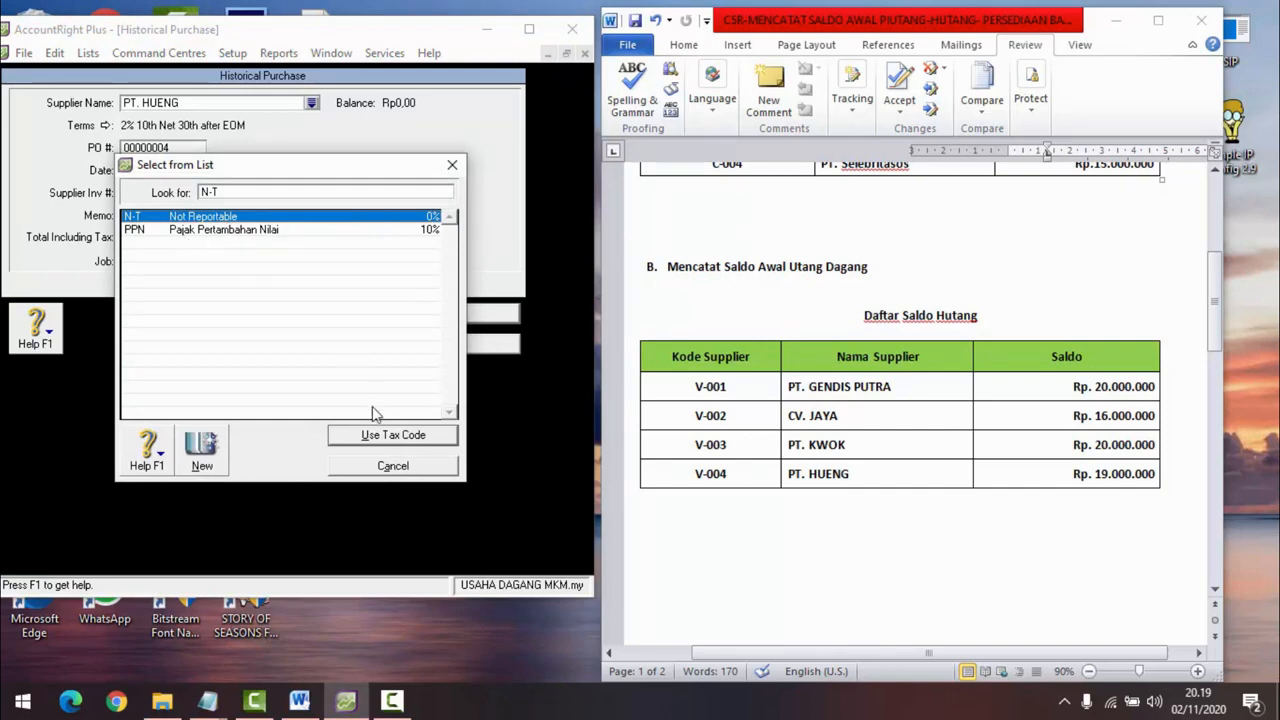
pyautogui.click(383, 440)
# Step: Set the PT. HUENG purchase's total including tax to Rp19.000.000 and record the purchase
pyautogui.click(146, 240)
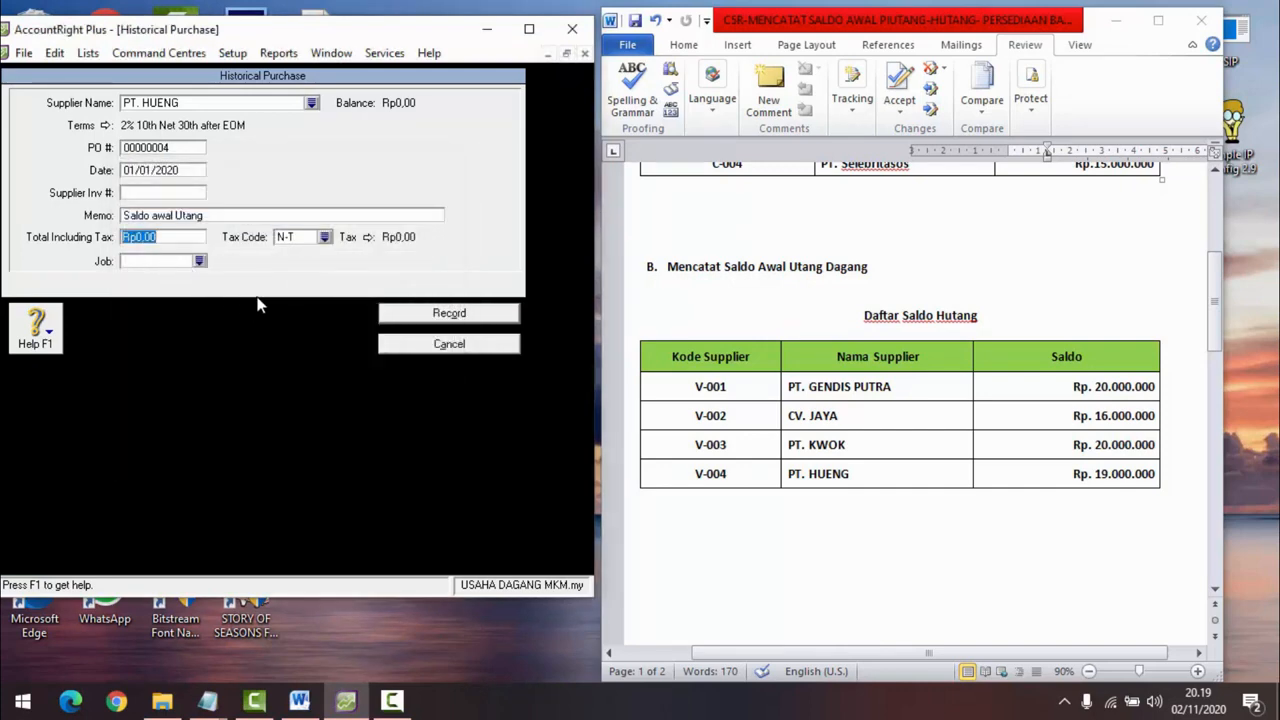
pyautogui.write('19.000.00')
pyautogui.press('Tab')
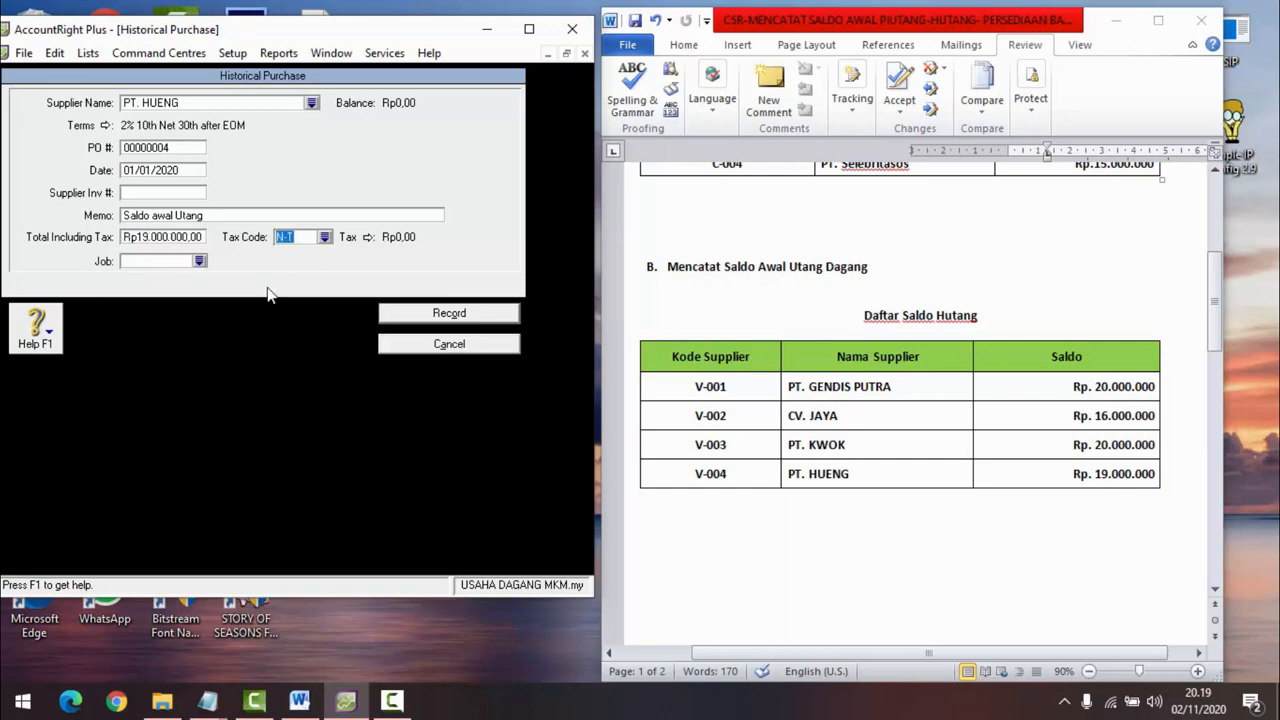
pyautogui.click(462, 316)
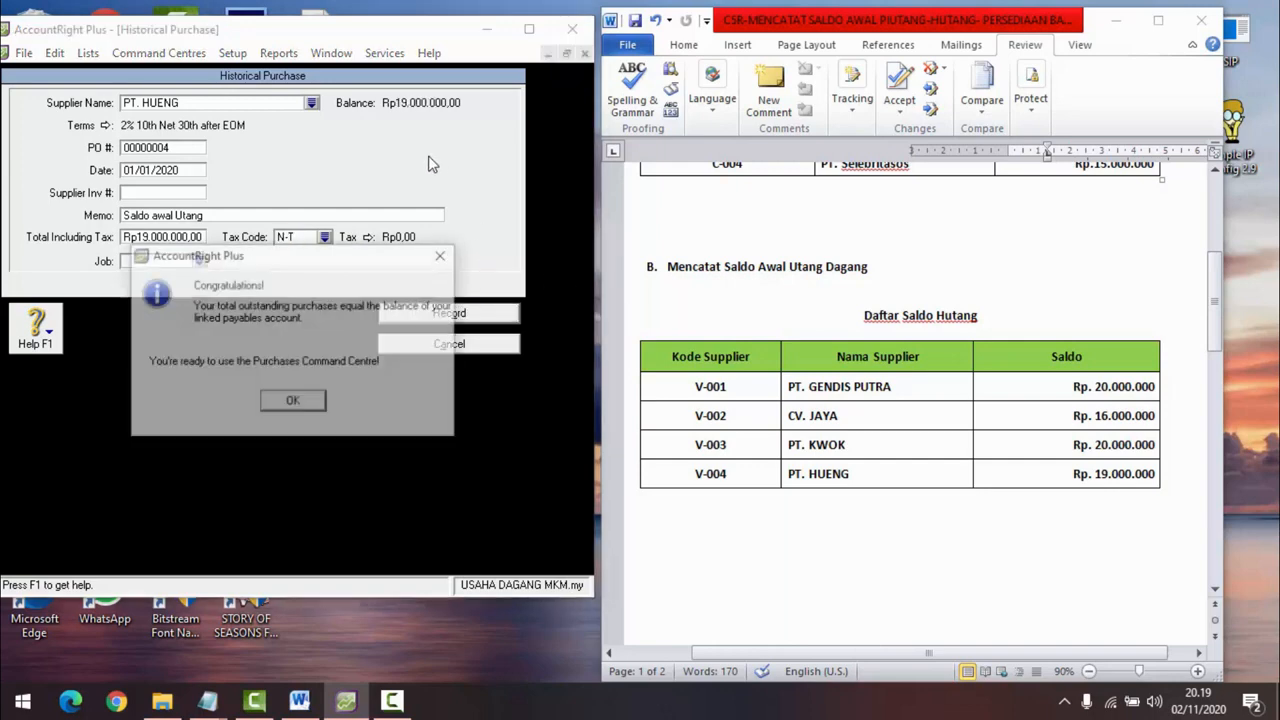
pyautogui.click(295, 405)
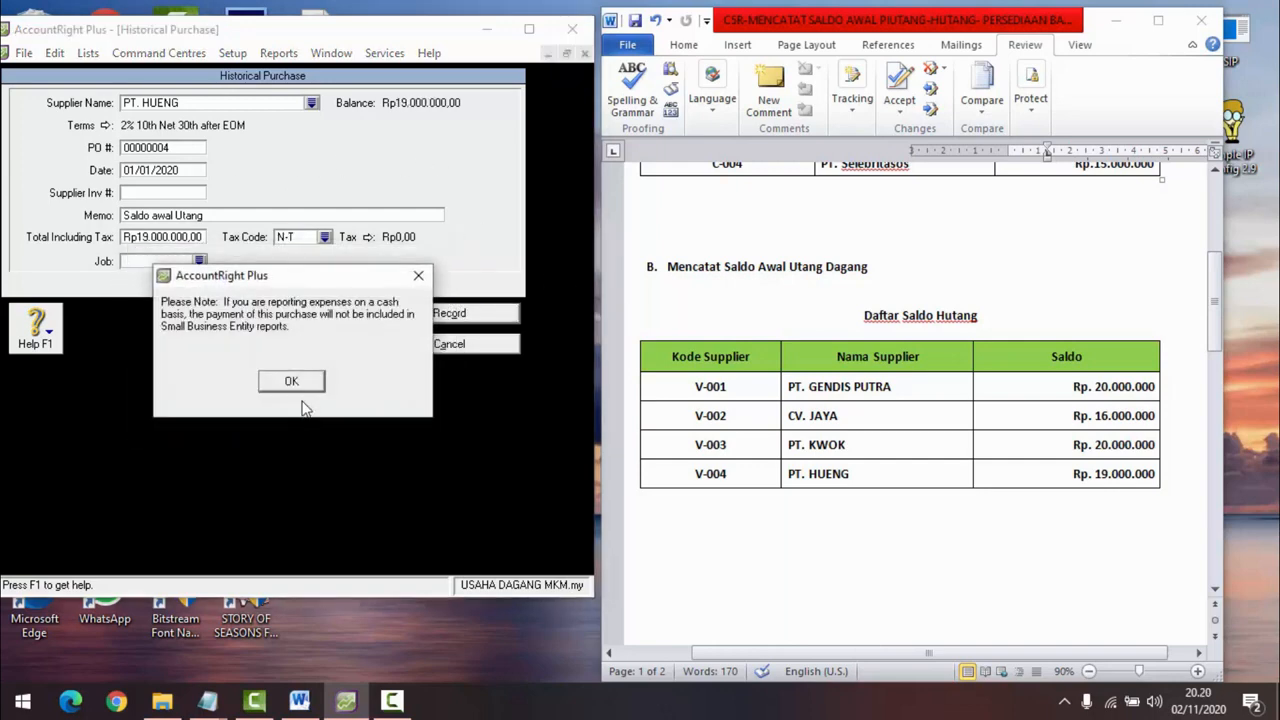
pyautogui.click(300, 382)
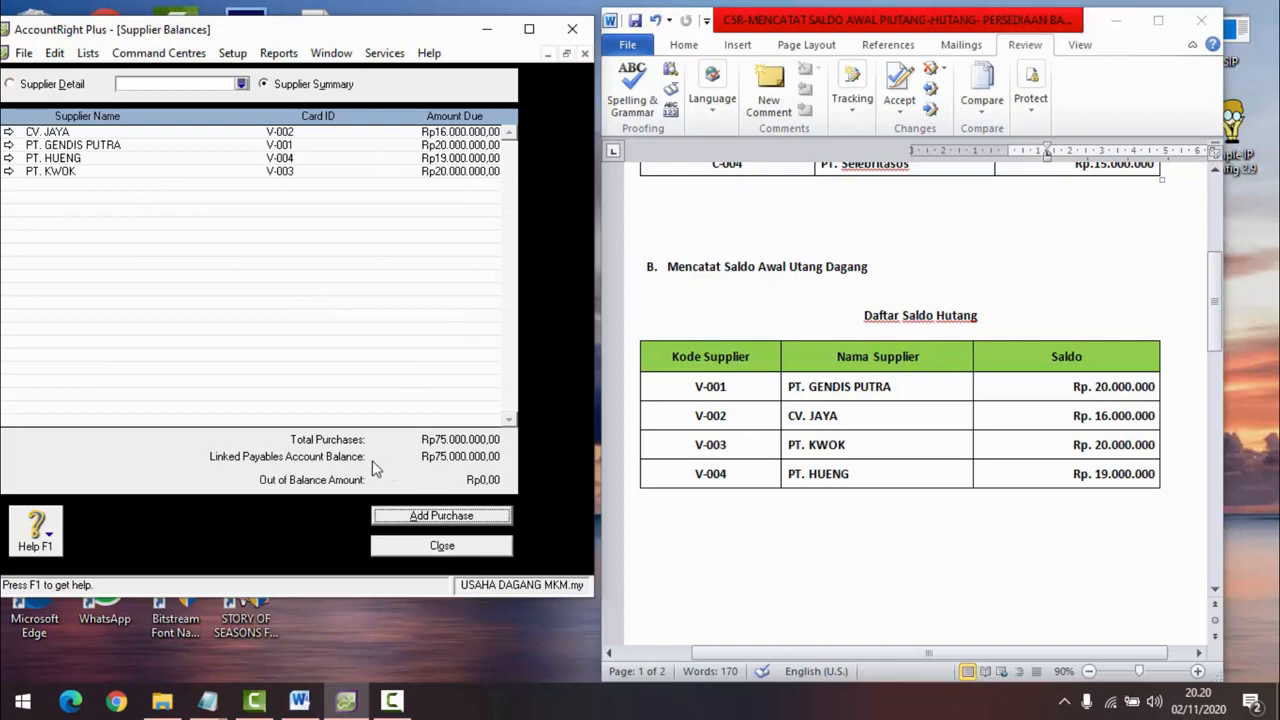
pyautogui.click(400, 700)
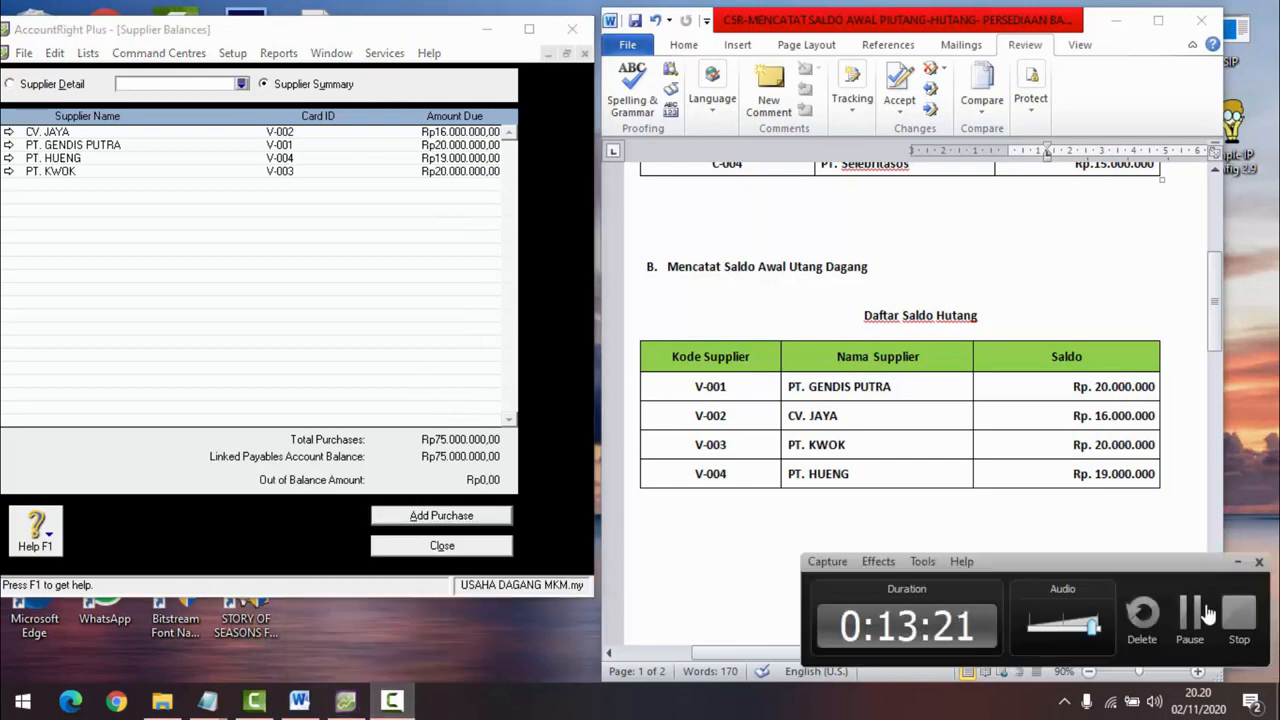
pyautogui.click(1190, 615)
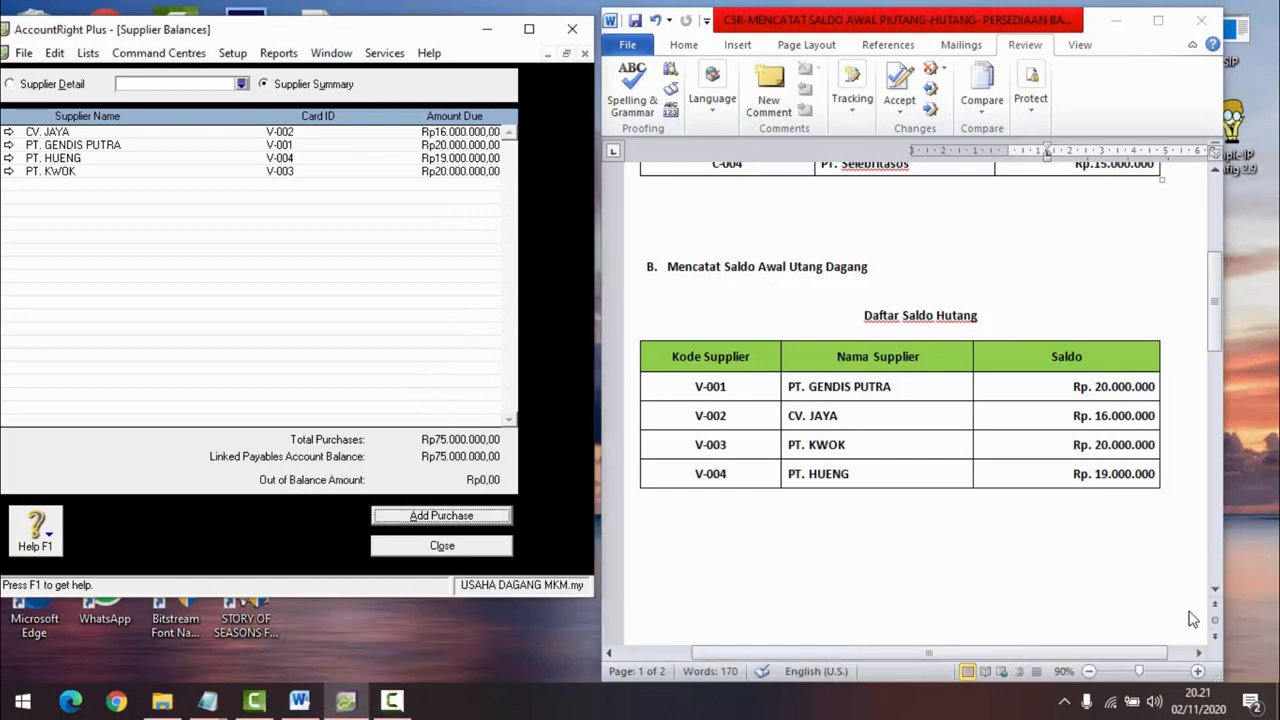
# Step: Close the supplier balances and review the Customer Balances summary against its linked receivables account
pyautogui.click(442, 546)
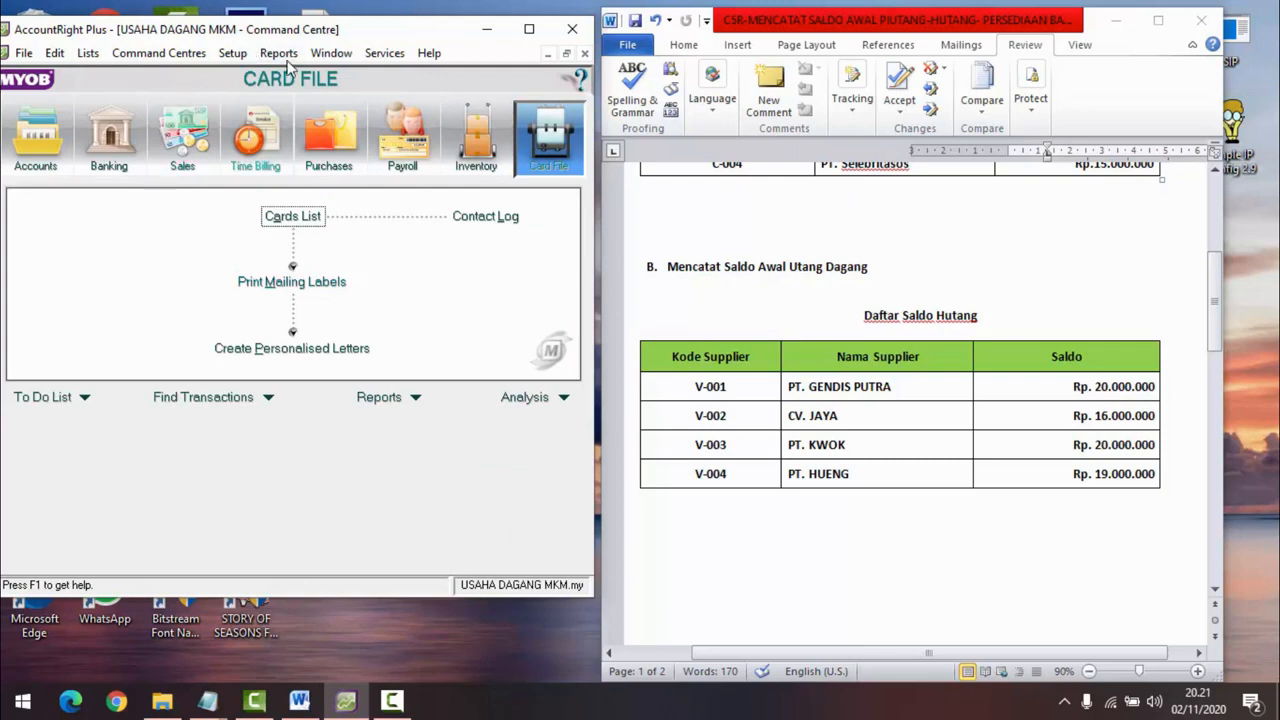
pyautogui.click(233, 55)
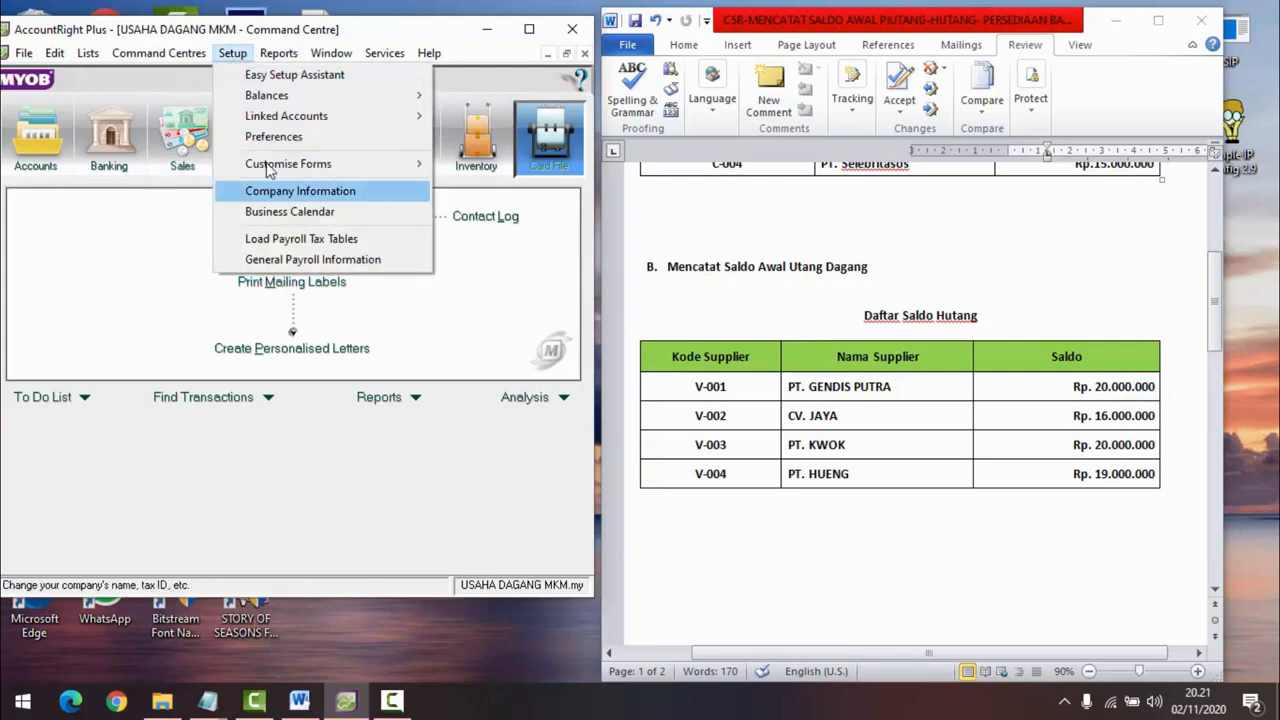
pyautogui.moveTo(300, 96)
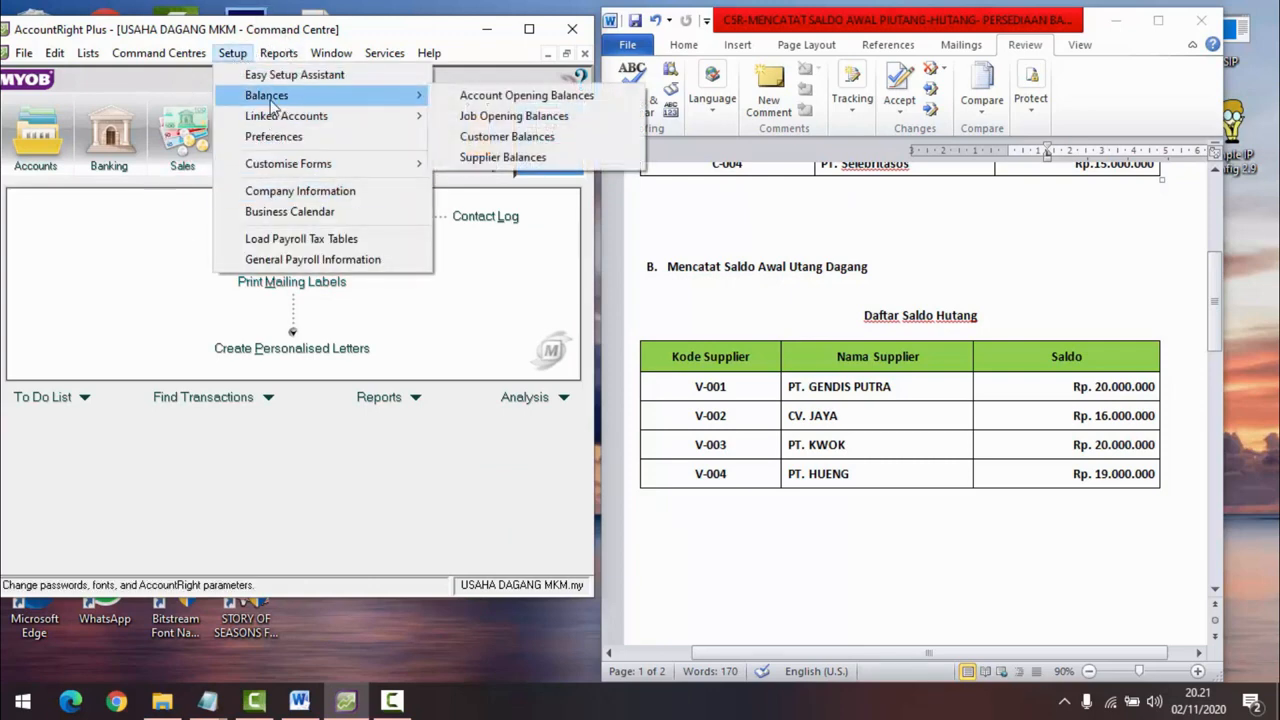
pyautogui.click(519, 138)
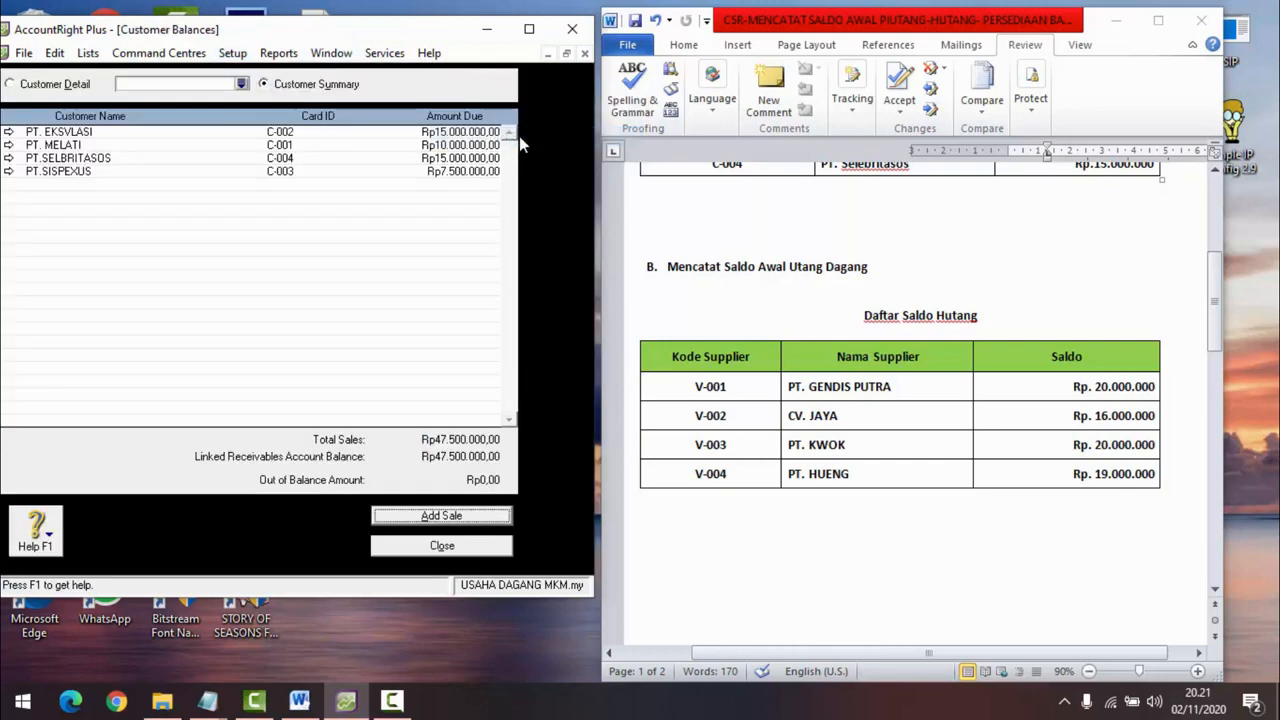
pyautogui.click(458, 546)
# Step: Review the Supplier Balances summary against its linked payables account, closing it when done
pyautogui.click(232, 53)
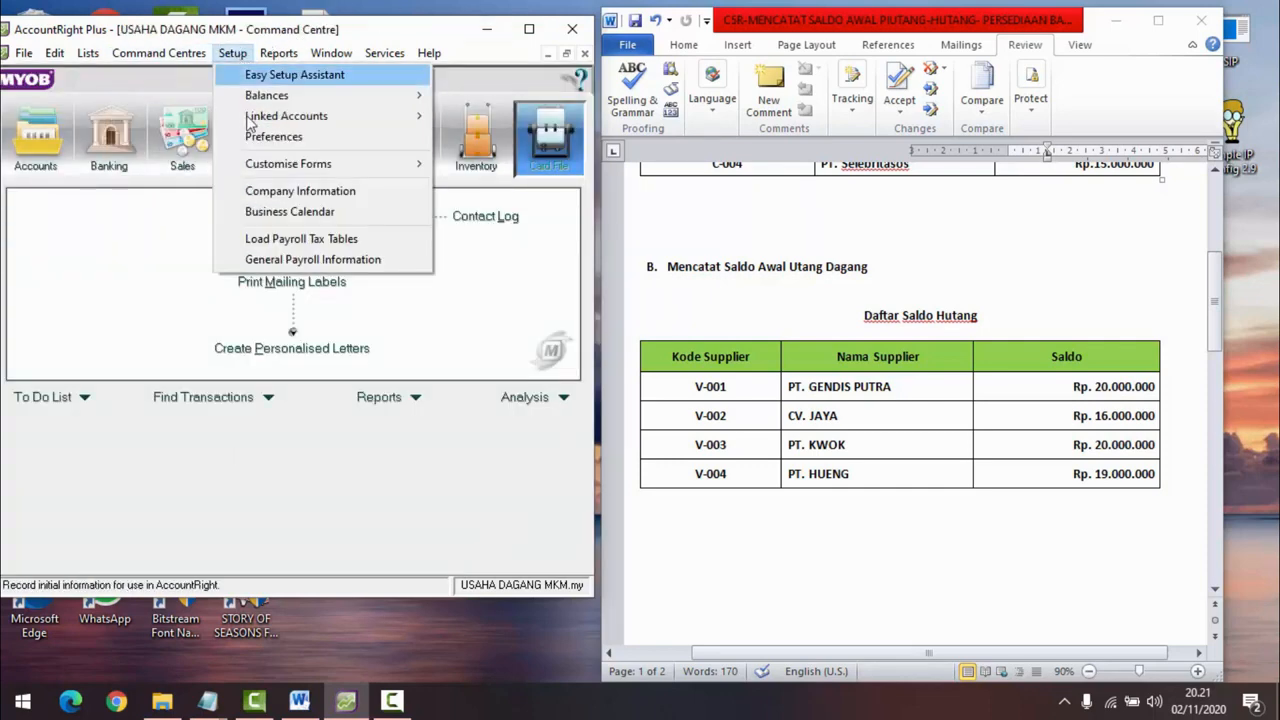
pyautogui.moveTo(290, 100)
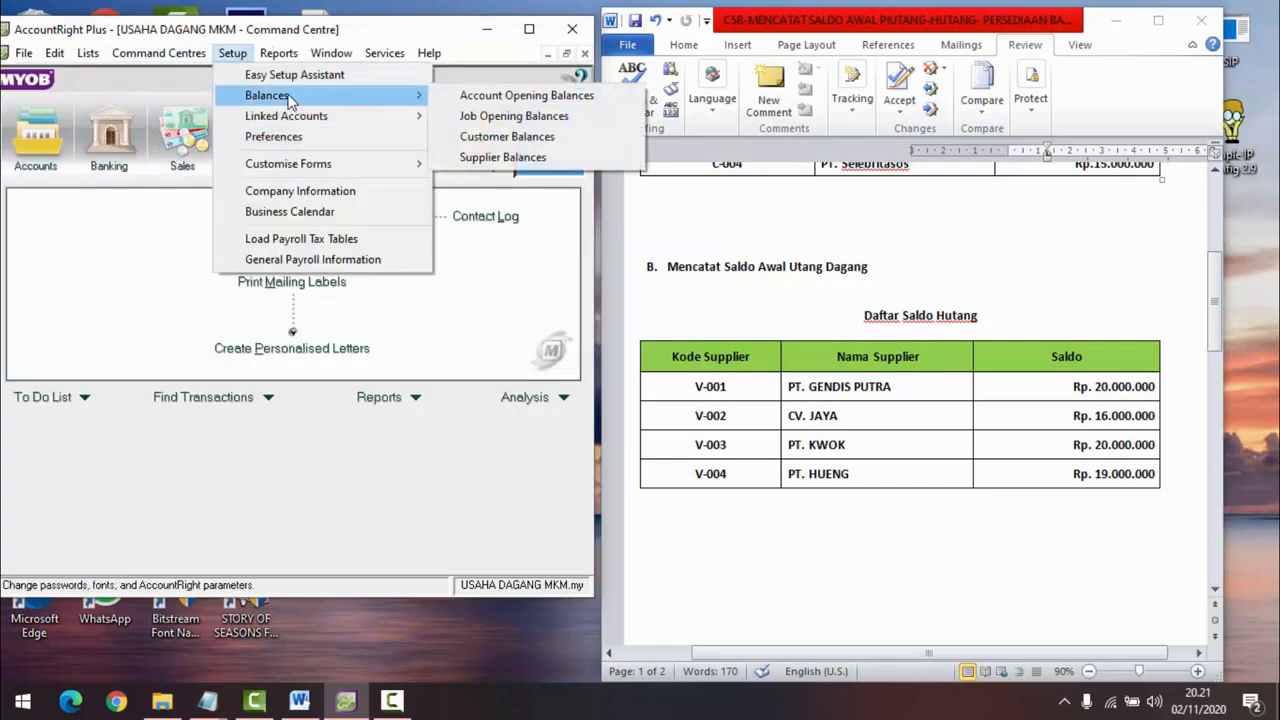
pyautogui.click(540, 157)
pyautogui.click(483, 548)
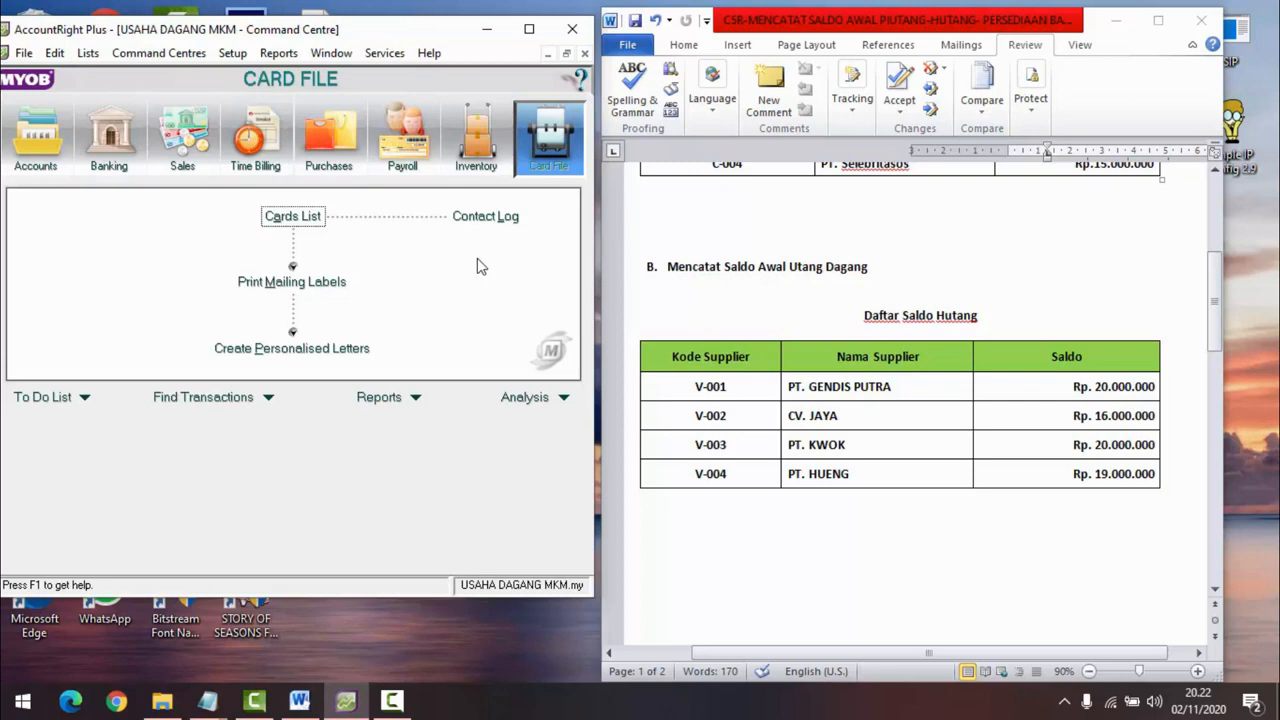
# Step: Create a new inventory item from the Items List with the item number A-001, following the Data Barang Dagangan table
pyautogui.scroll(-10, 818, 284)
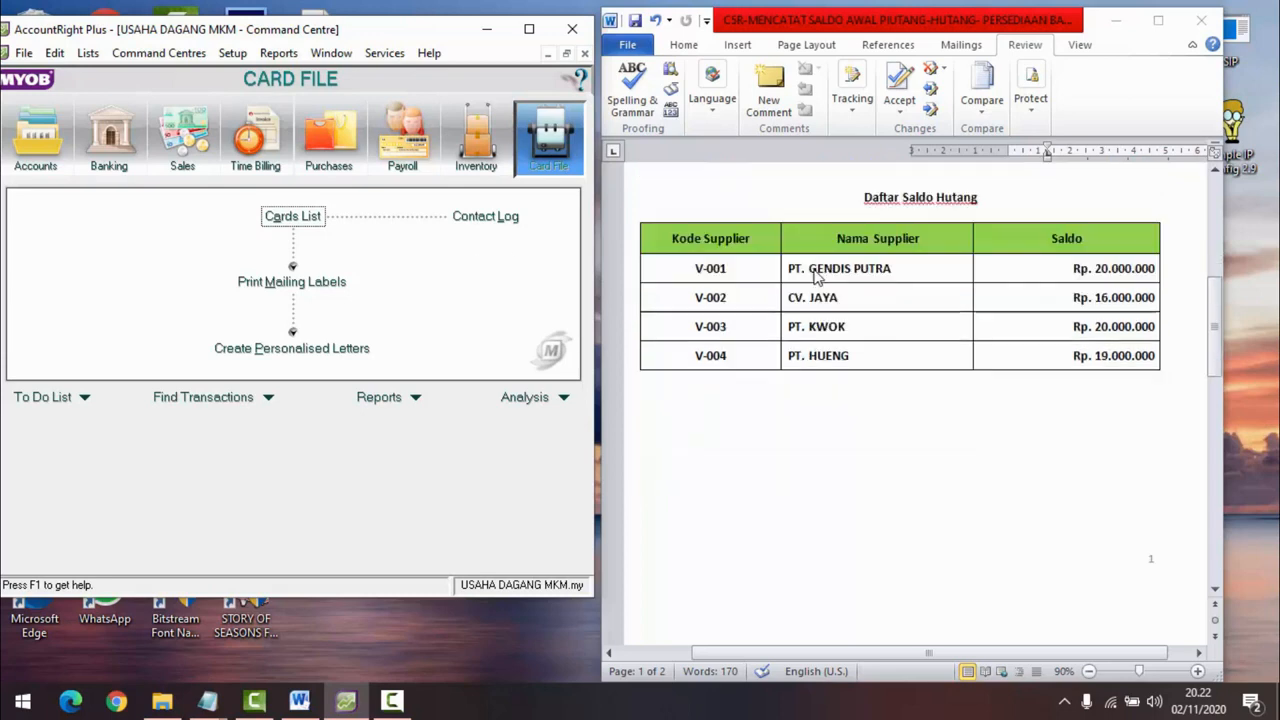
pyautogui.scroll(-3, 818, 284)
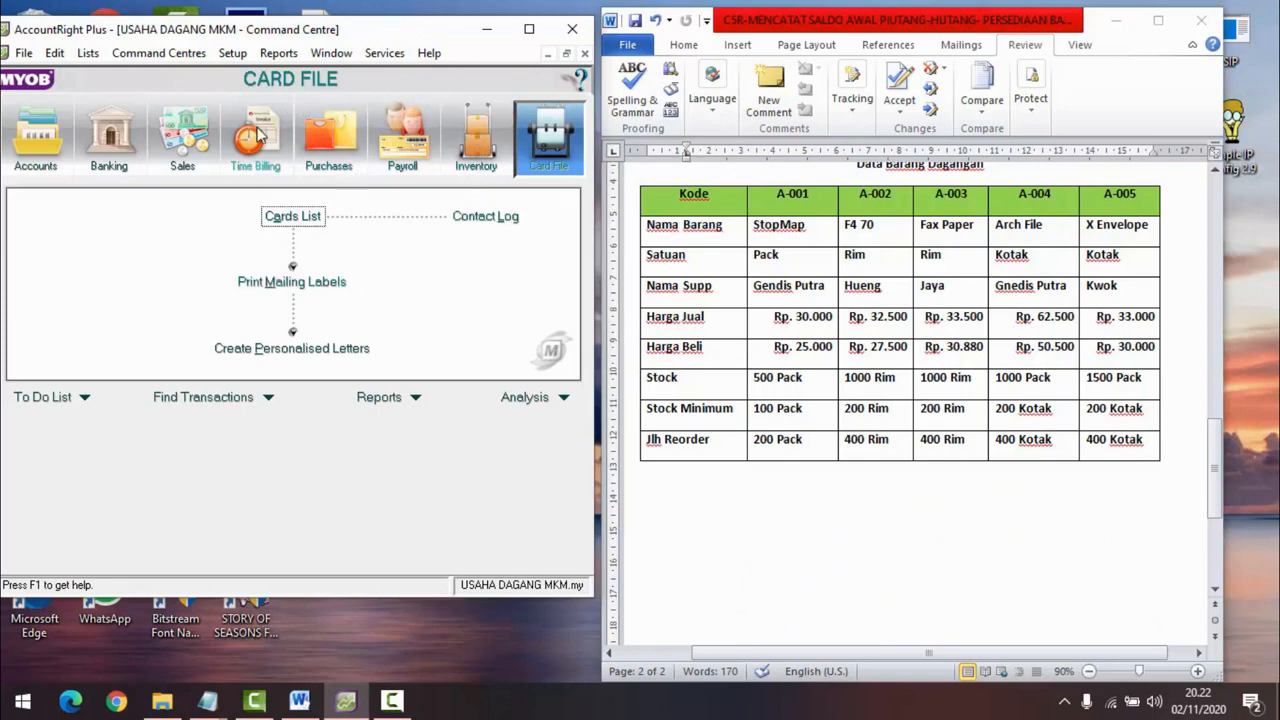
pyautogui.click(452, 152)
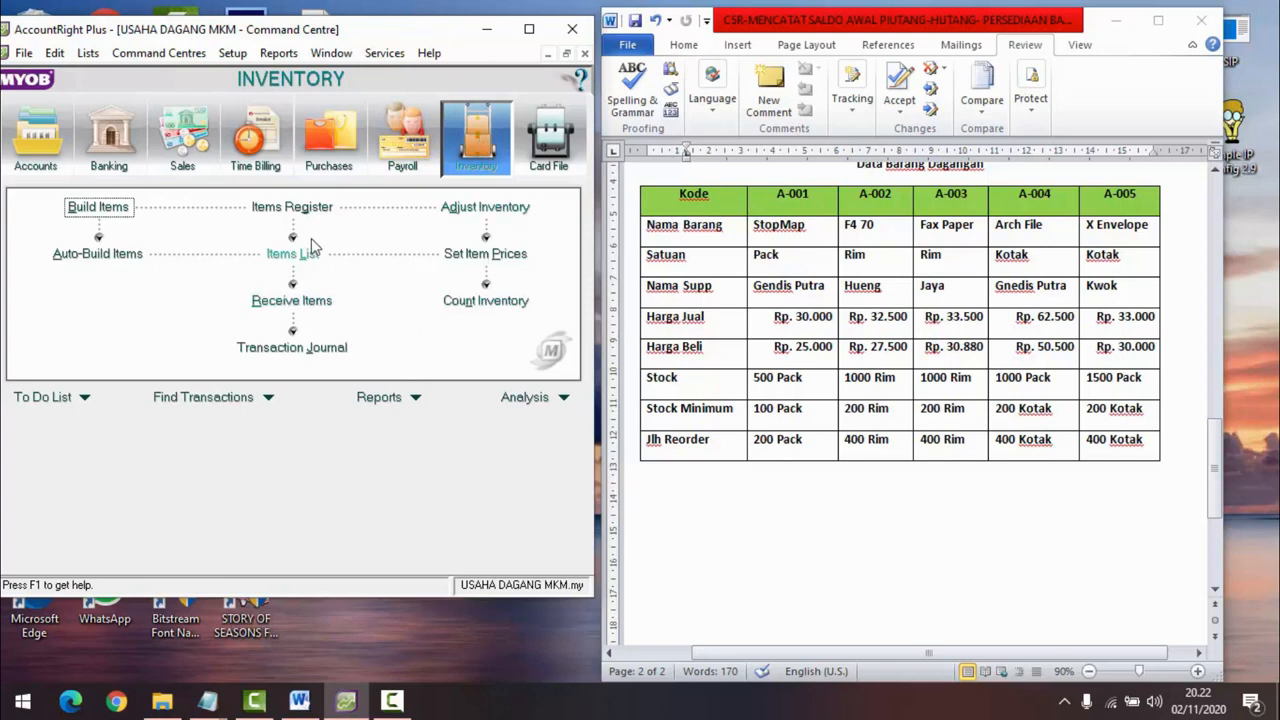
pyautogui.click(285, 258)
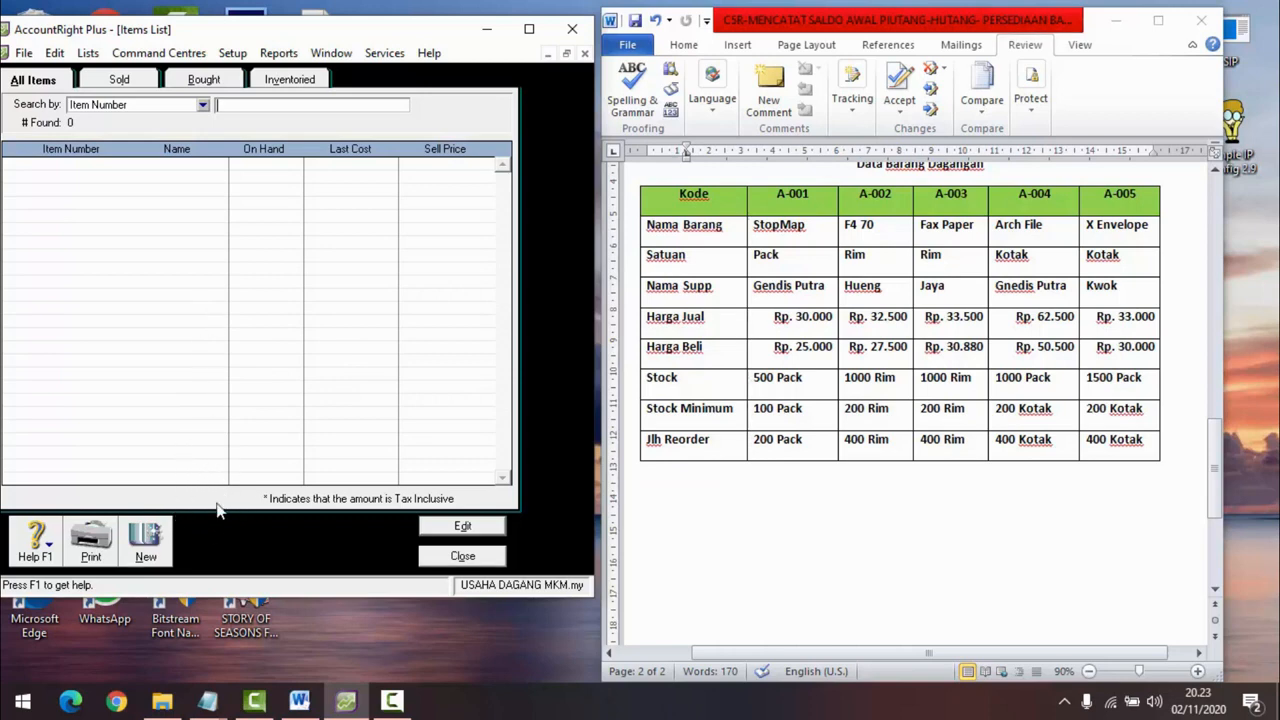
pyautogui.click(147, 540)
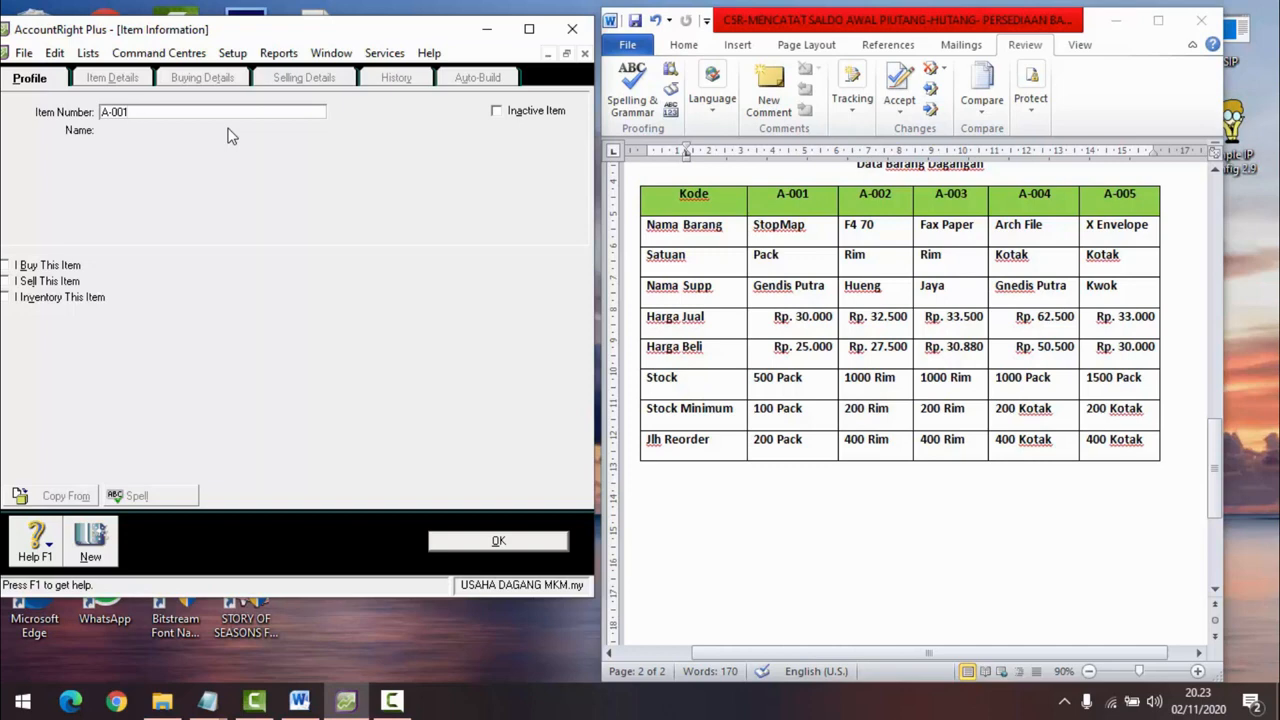
pyautogui.press('Tab')
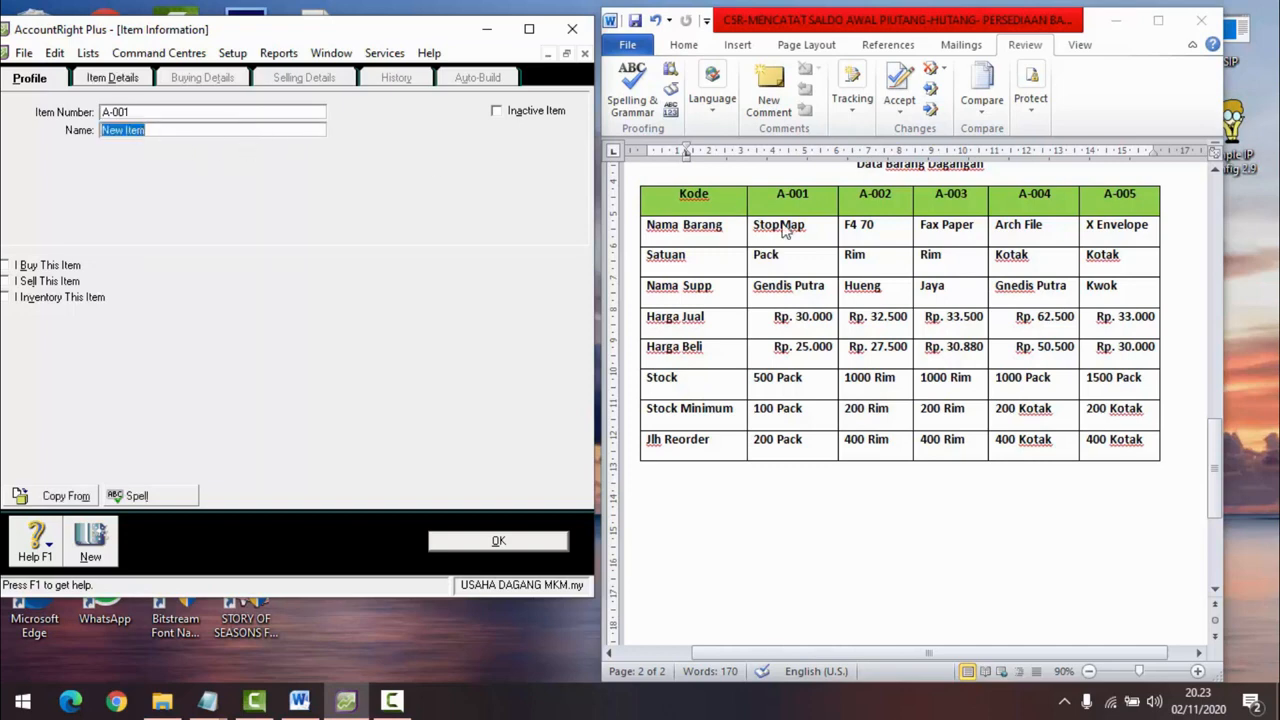
# Step: Copy "StopMap" from the goods table in Word and use it in AccountRight as the name of item A-001
pyautogui.hotkey('alt', 'Tab')
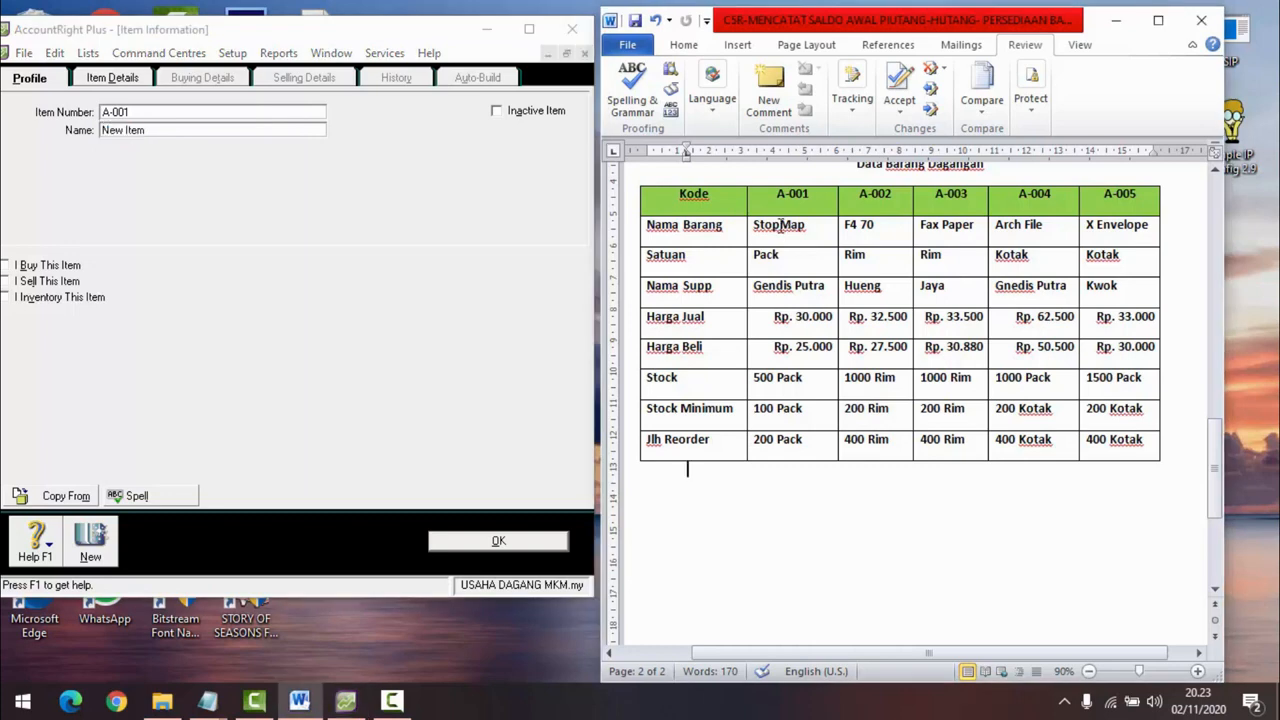
pyautogui.click(756, 224)
pyautogui.click(757, 224)
pyautogui.moveTo(756, 224); pyautogui.dragTo(814, 224)
pyautogui.hotkey('ctrl', 'c')
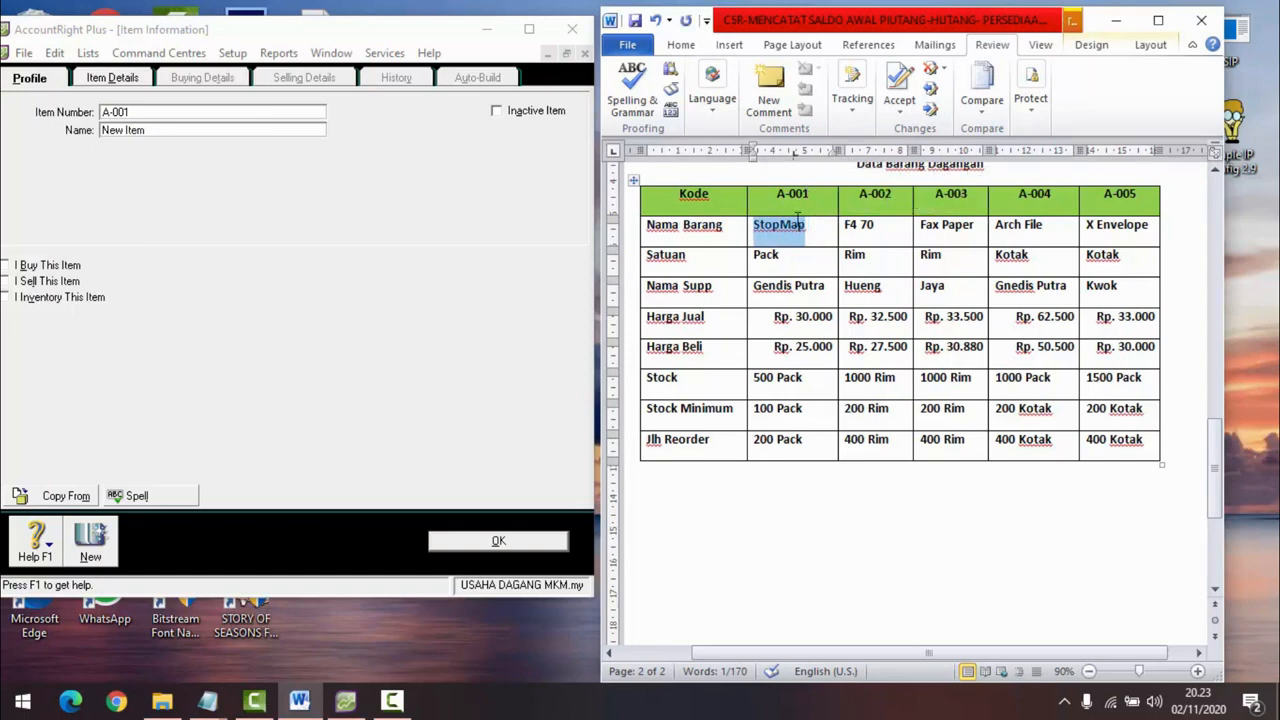
pyautogui.click(148, 130)
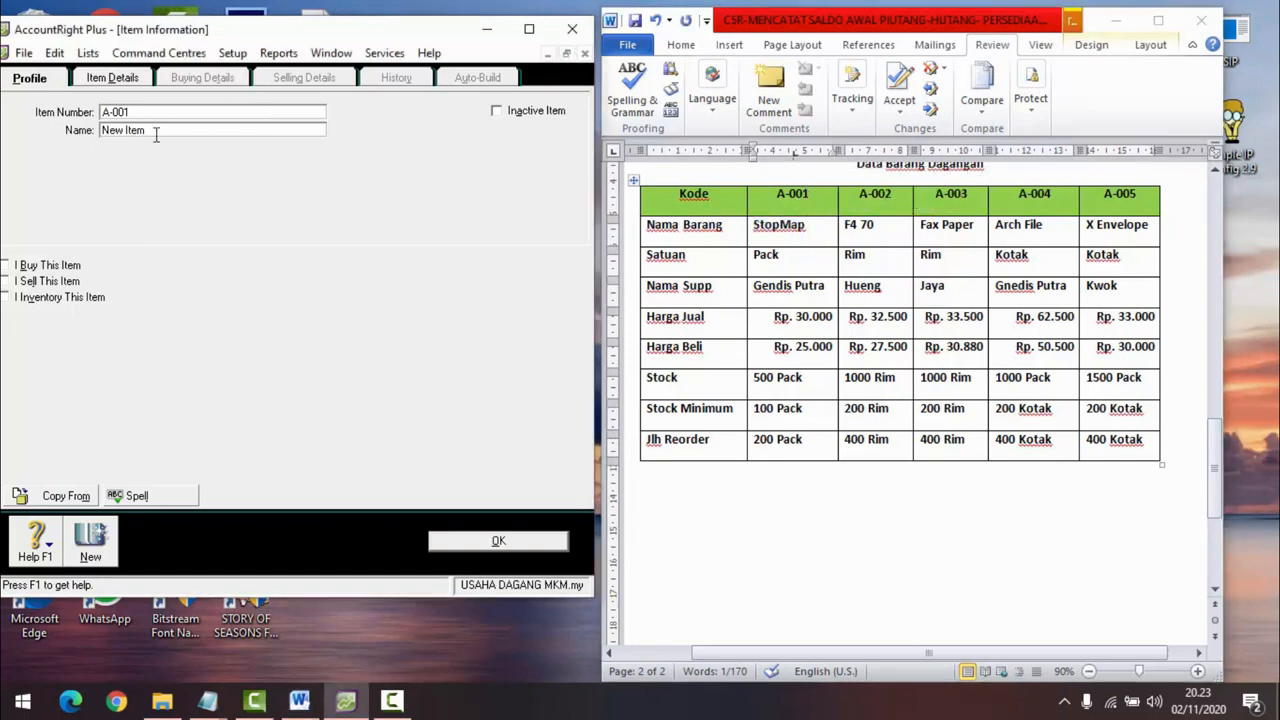
pyautogui.press('BackSpace')
pyautogui.press('BackSpace')
pyautogui.press('BackSpace')
pyautogui.press('BackSpace')
pyautogui.press('BackSpace')
pyautogui.hotkey('ctrl', 'v')
# Step: Mark item A-001 as bought, sold and inventoried, moving the AccountRight window so these options are fully visible
pyautogui.moveTo(247, 32); pyautogui.dragTo(266, 28)
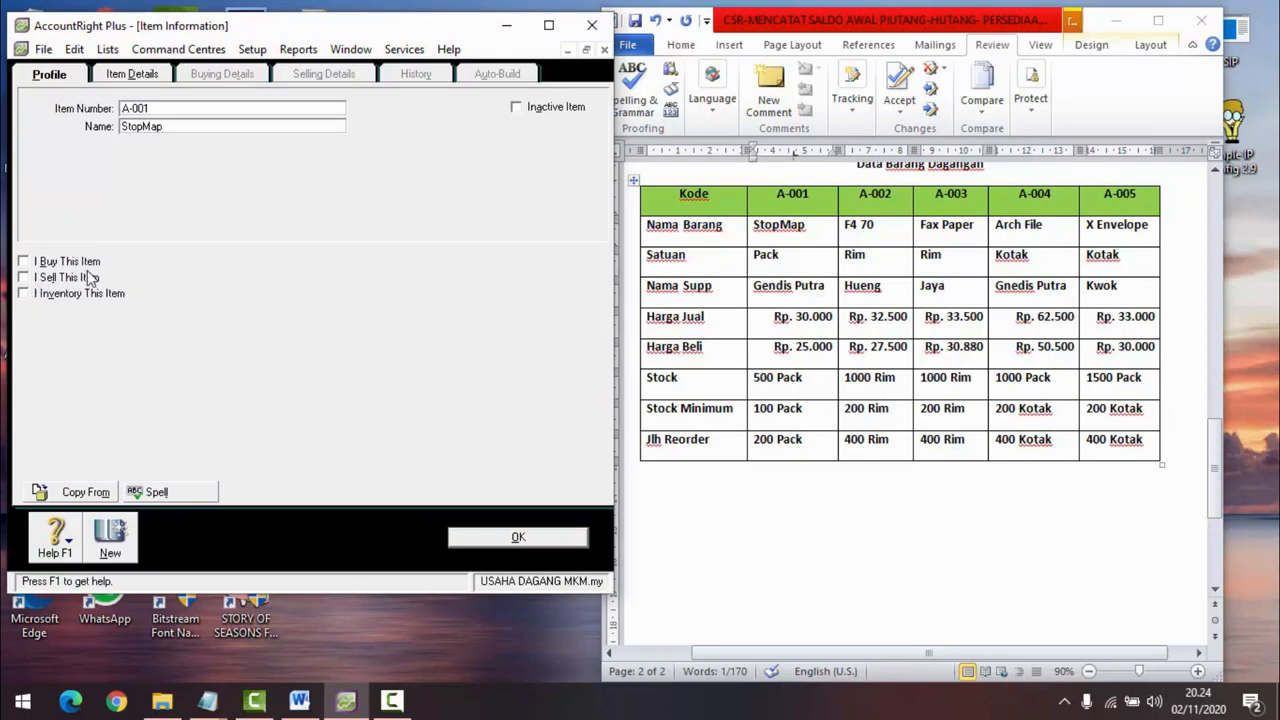
pyautogui.click(30, 266)
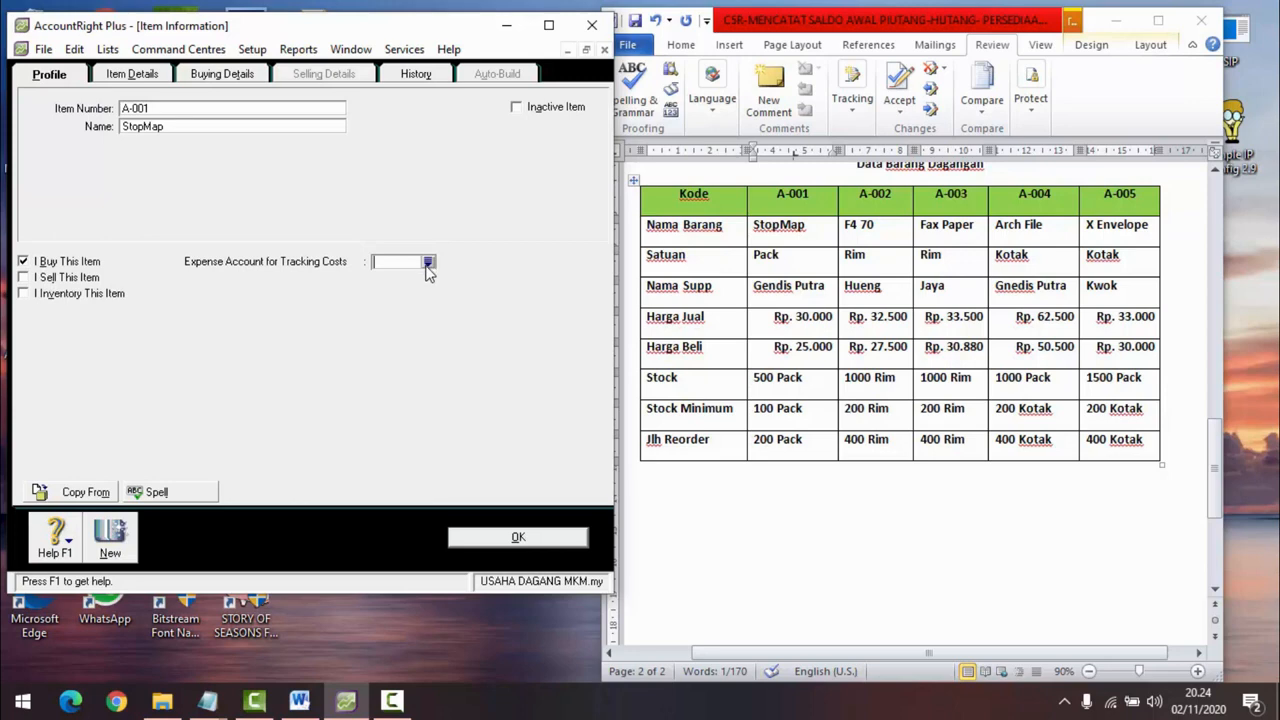
pyautogui.click(24, 277)
pyautogui.click(24, 294)
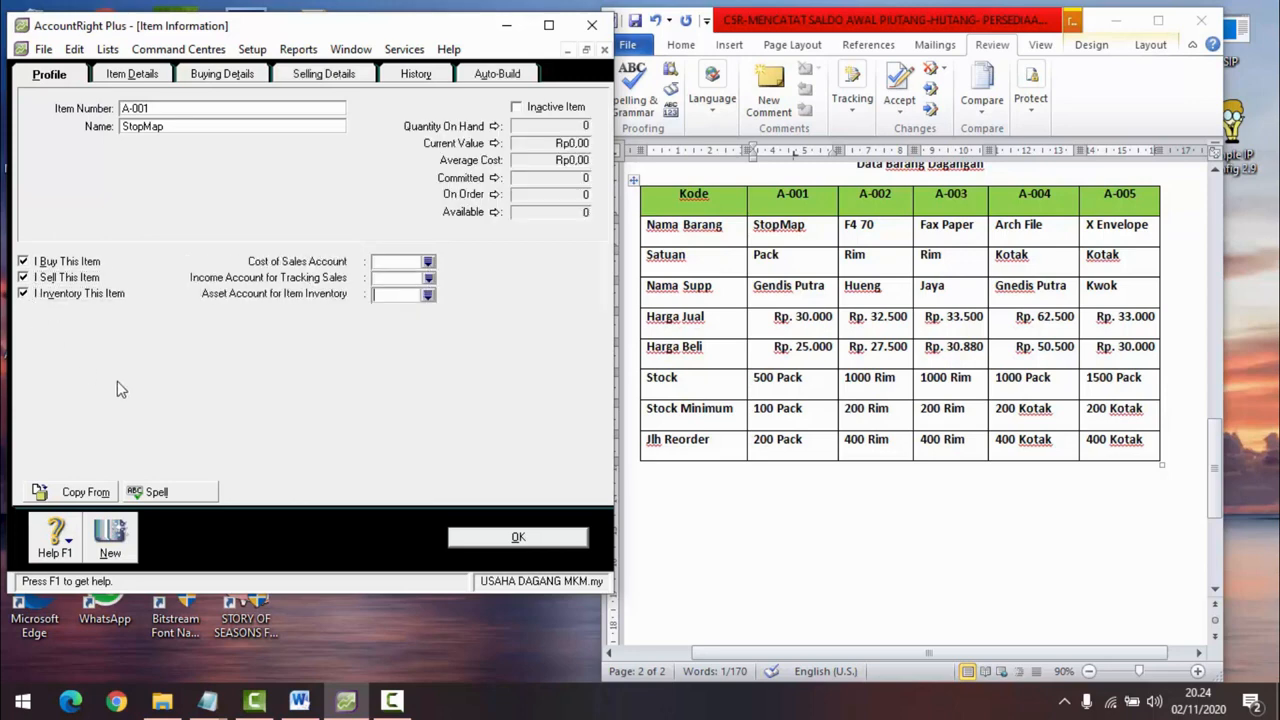
# Step: Create the cost of sales detail account 5-2000 named "Harga pokok Penjualan" while choosing item A-001's cost of sales account
pyautogui.click(429, 262)
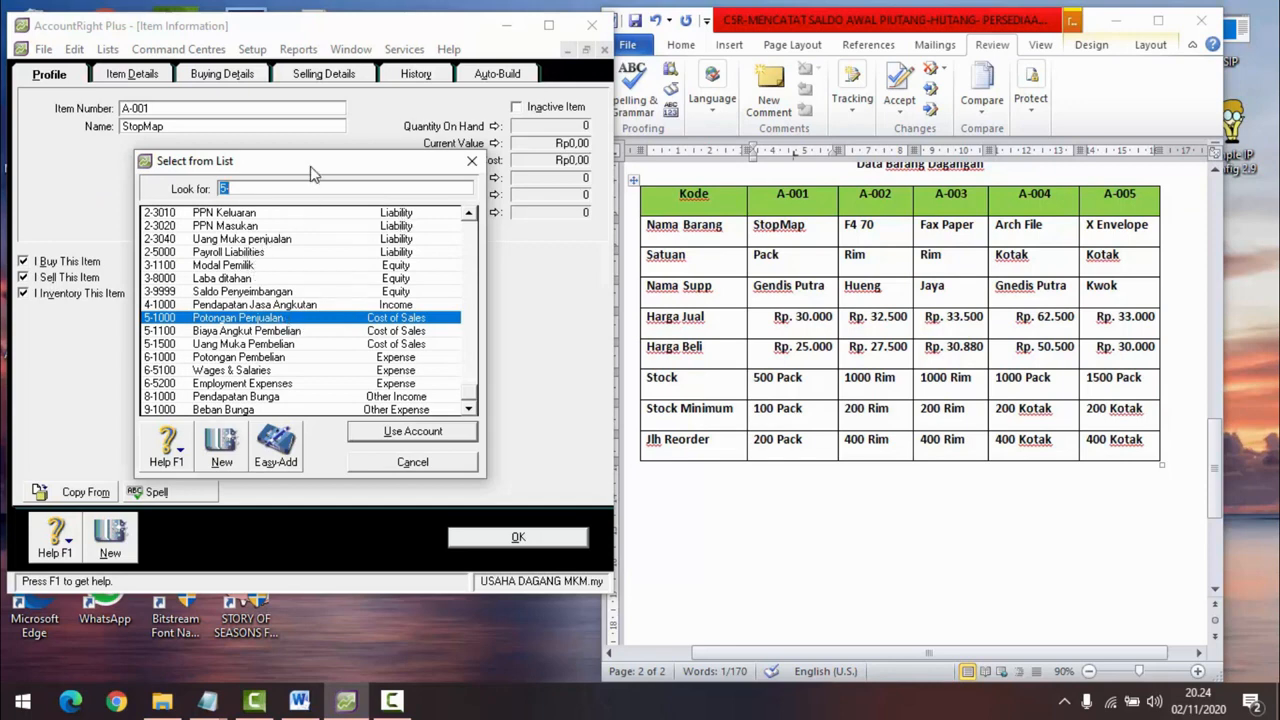
pyautogui.moveTo(314, 167); pyautogui.dragTo(355, 188)
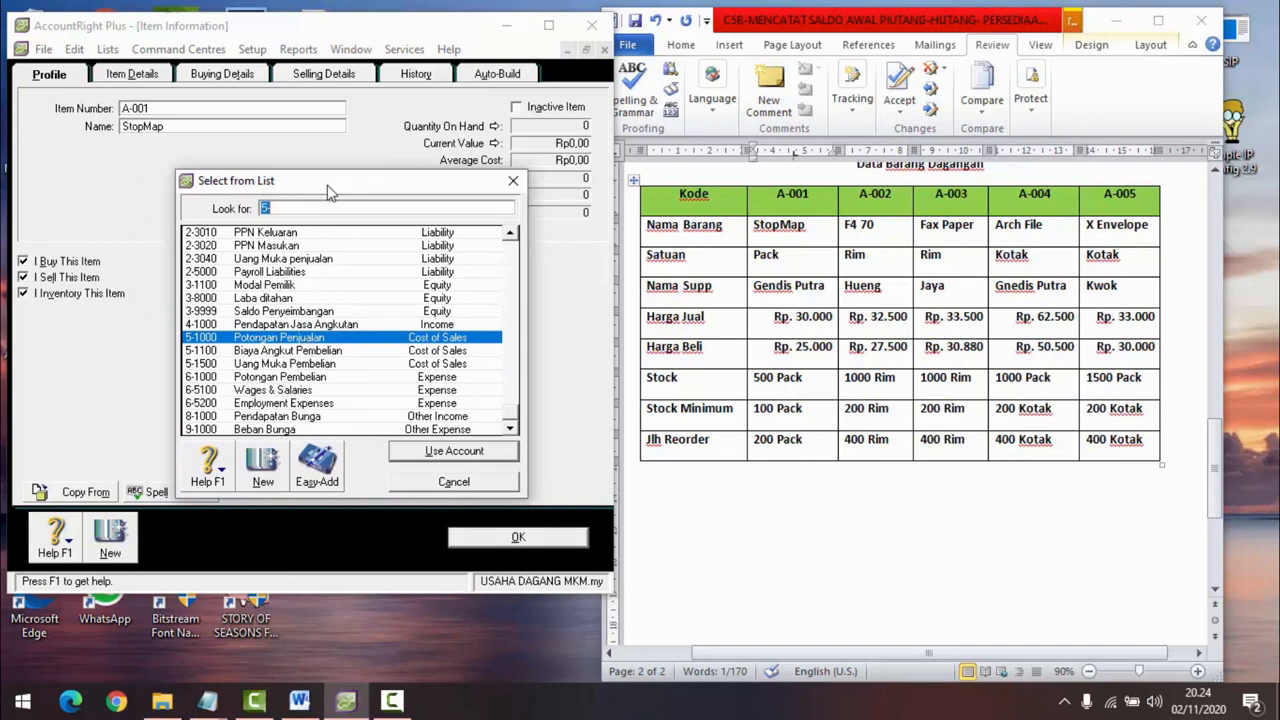
pyautogui.moveTo(331, 178); pyautogui.dragTo(330, 144)
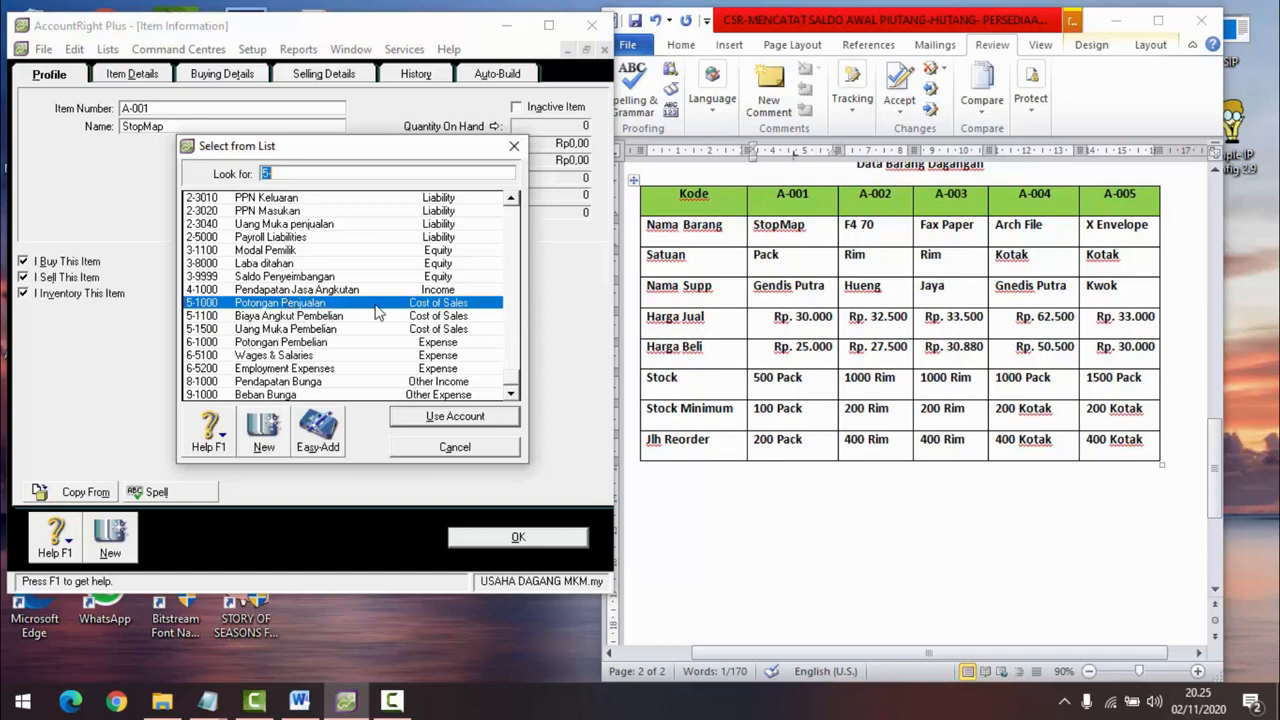
pyautogui.click(265, 438)
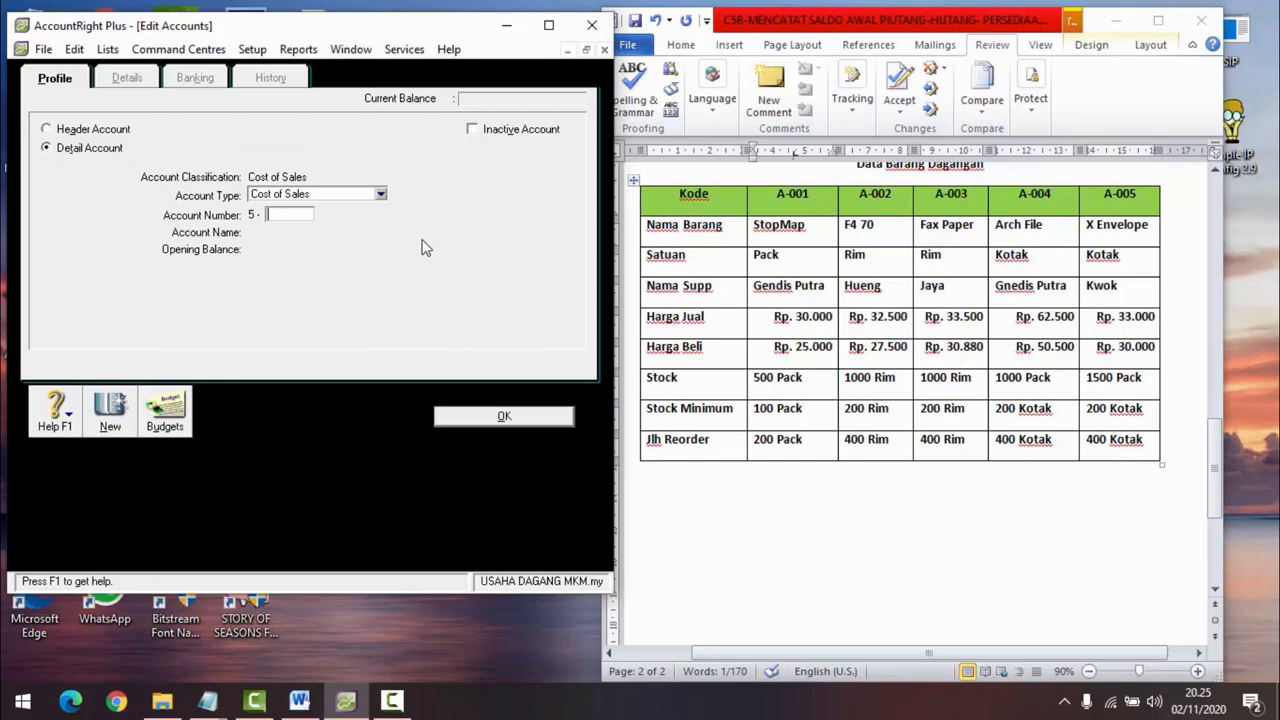
pyautogui.write('2000')
pyautogui.press('Tab')
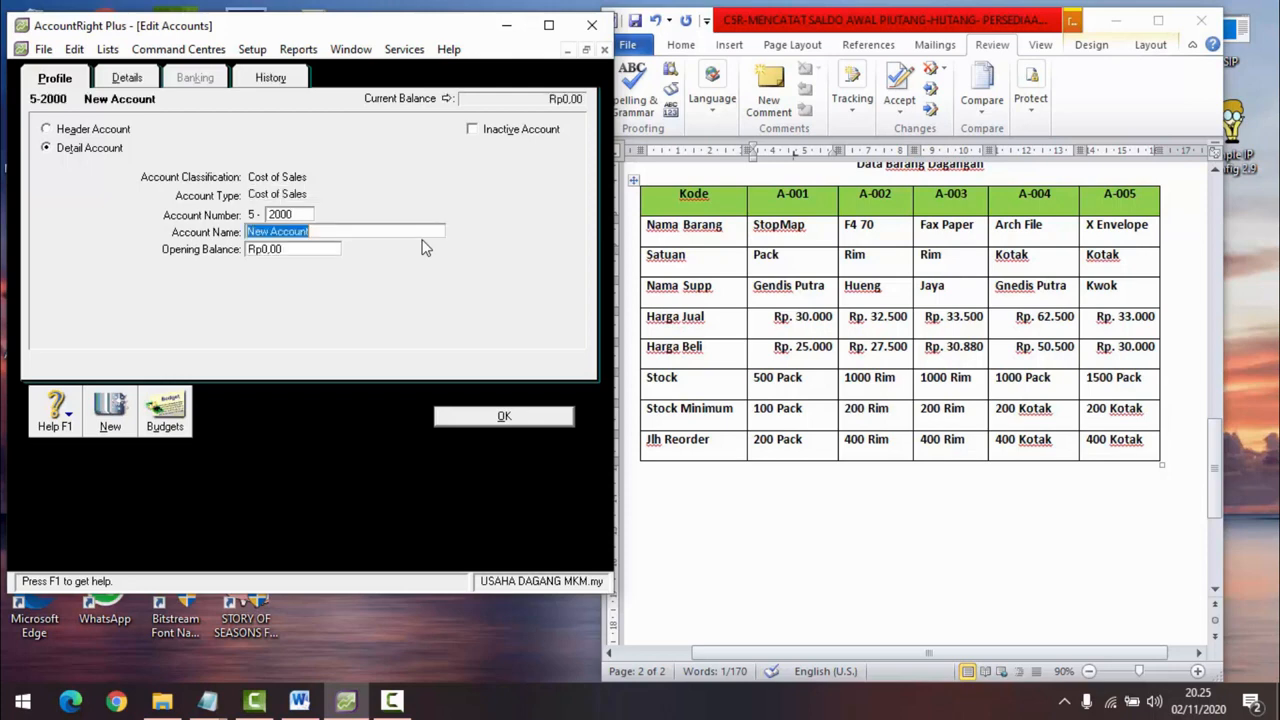
pyautogui.write('Harga pokok Pen')
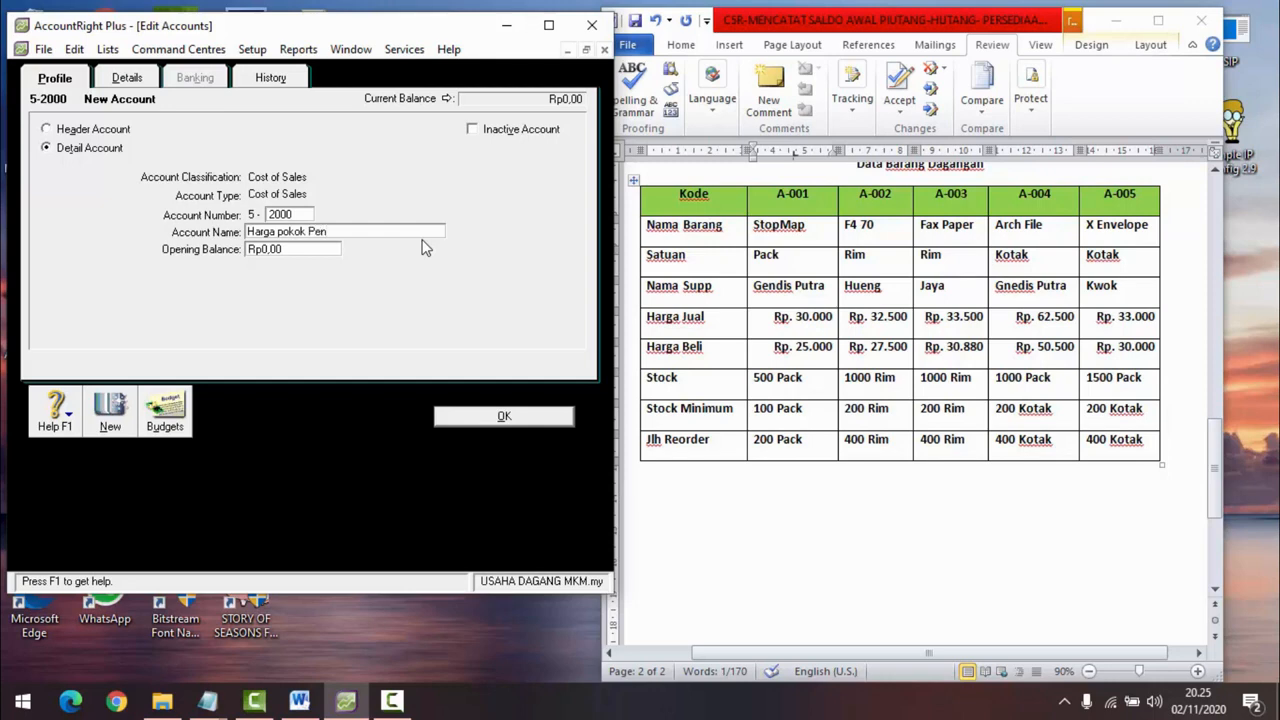
pyautogui.write('jualan')
pyautogui.click(502, 418)
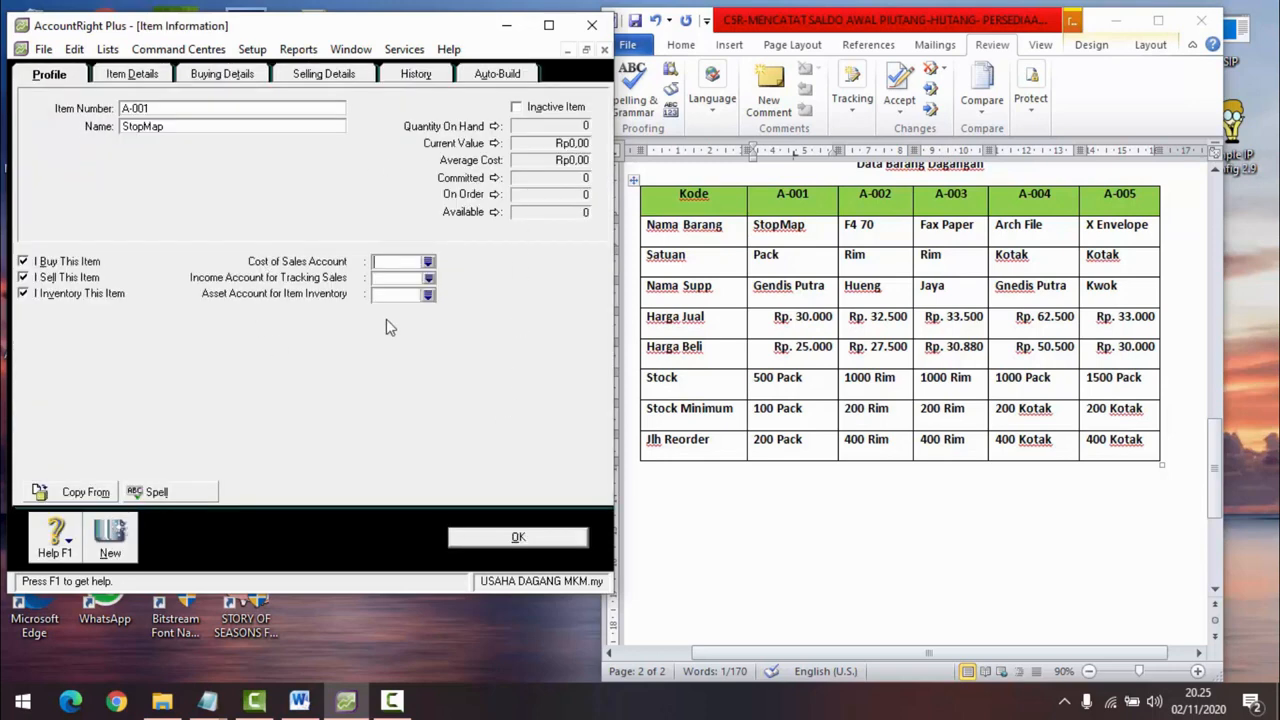
# Step: Assign account 5-2000 Harga pokok Penjualan as the cost of sales account of item A-001
pyautogui.click(428, 262)
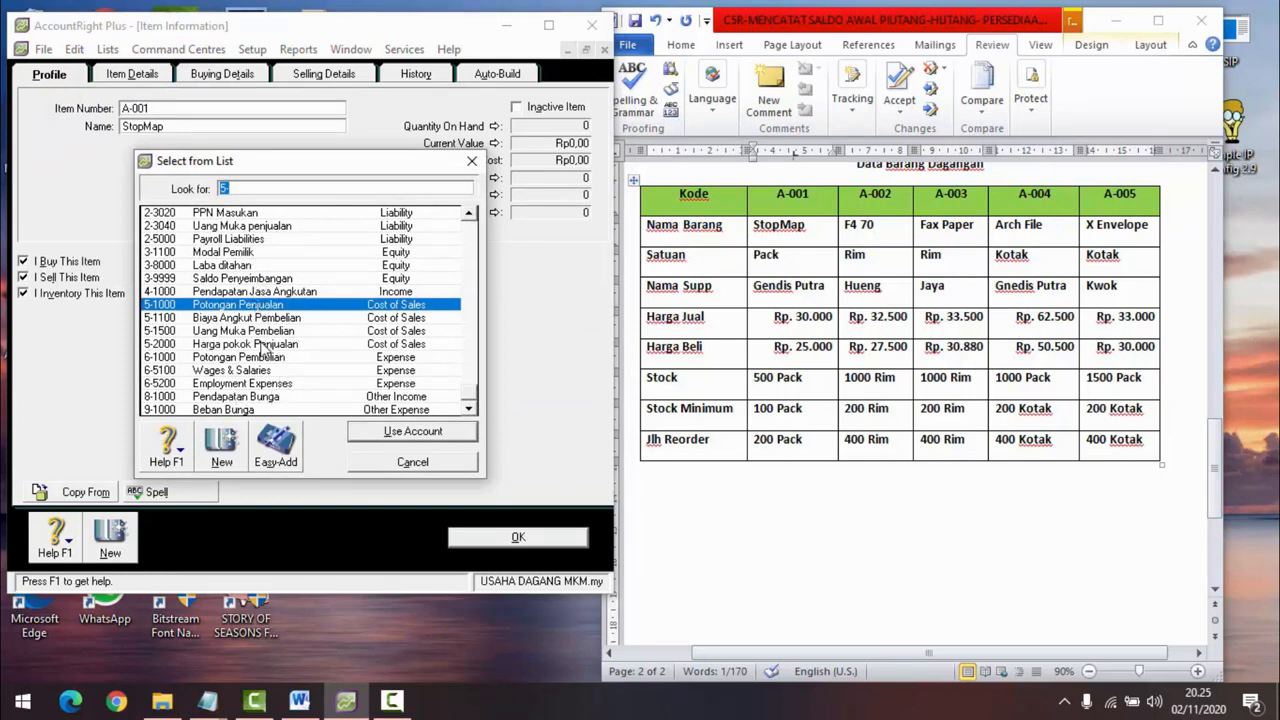
pyautogui.click(260, 345)
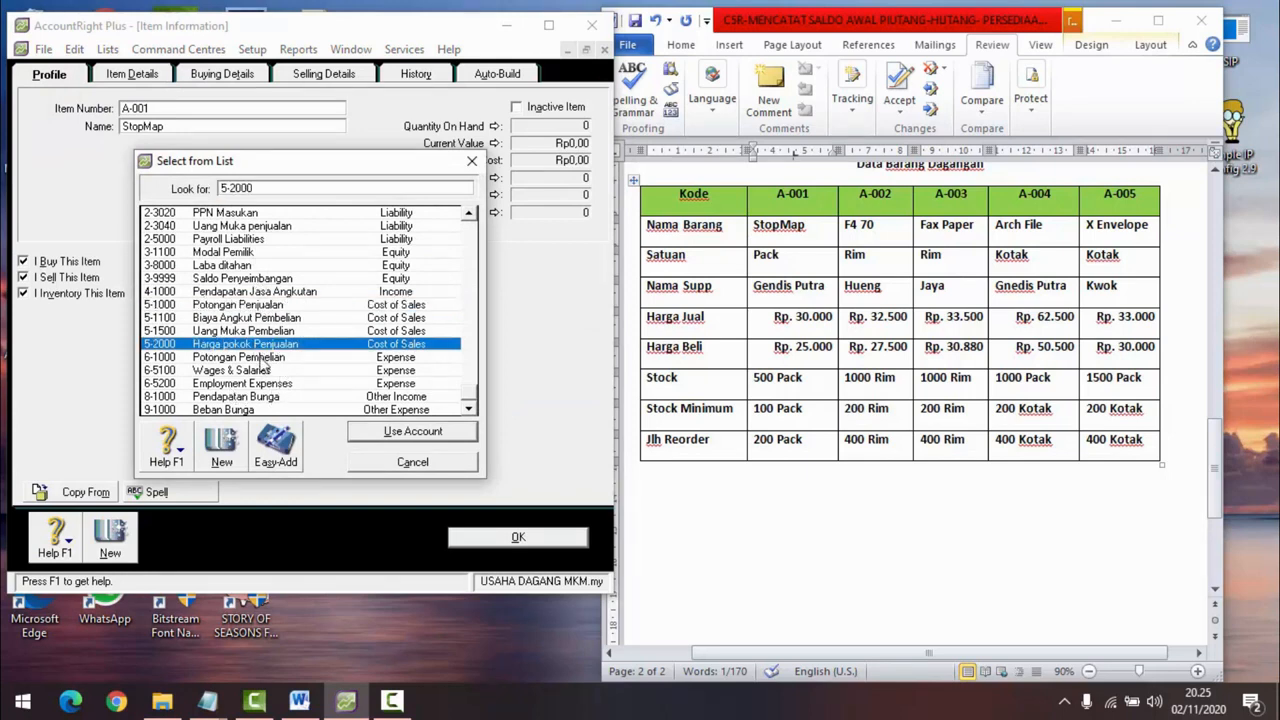
pyautogui.click(381, 436)
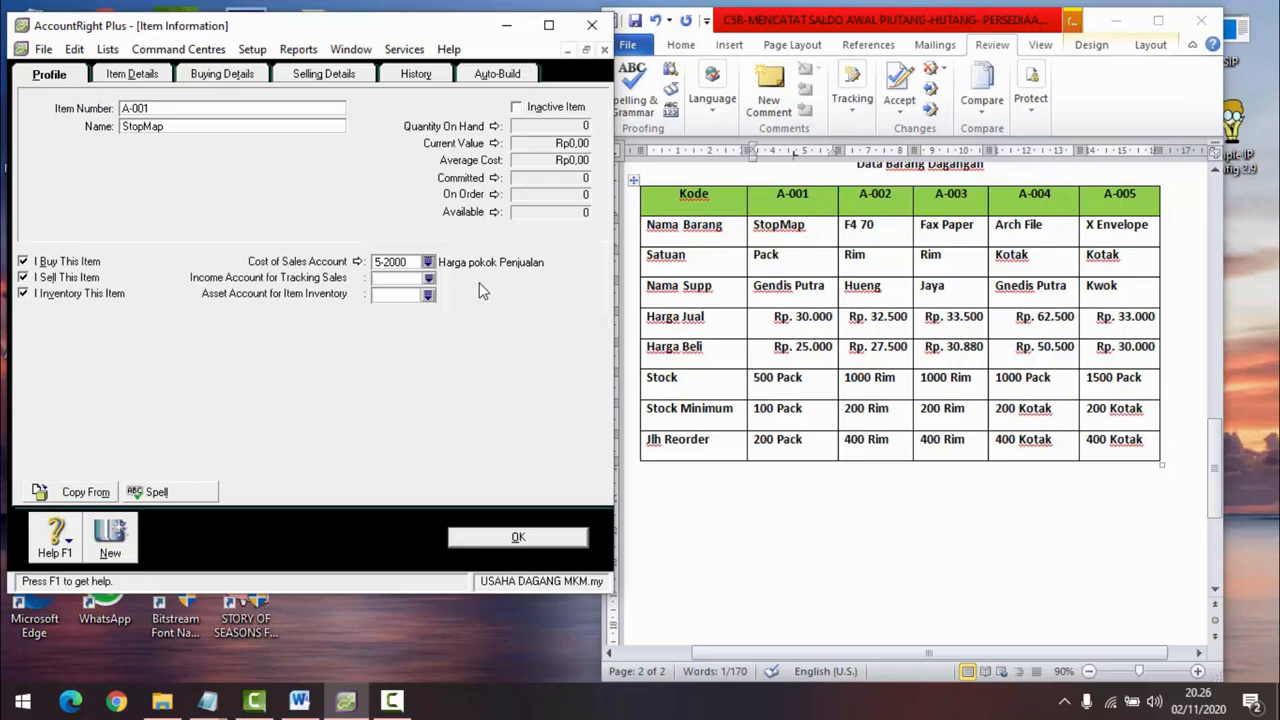
# Step: Create the income detail account 4-2000 named "Penjualan" while choosing item A-001's income account for tracking sales
pyautogui.click(428, 278)
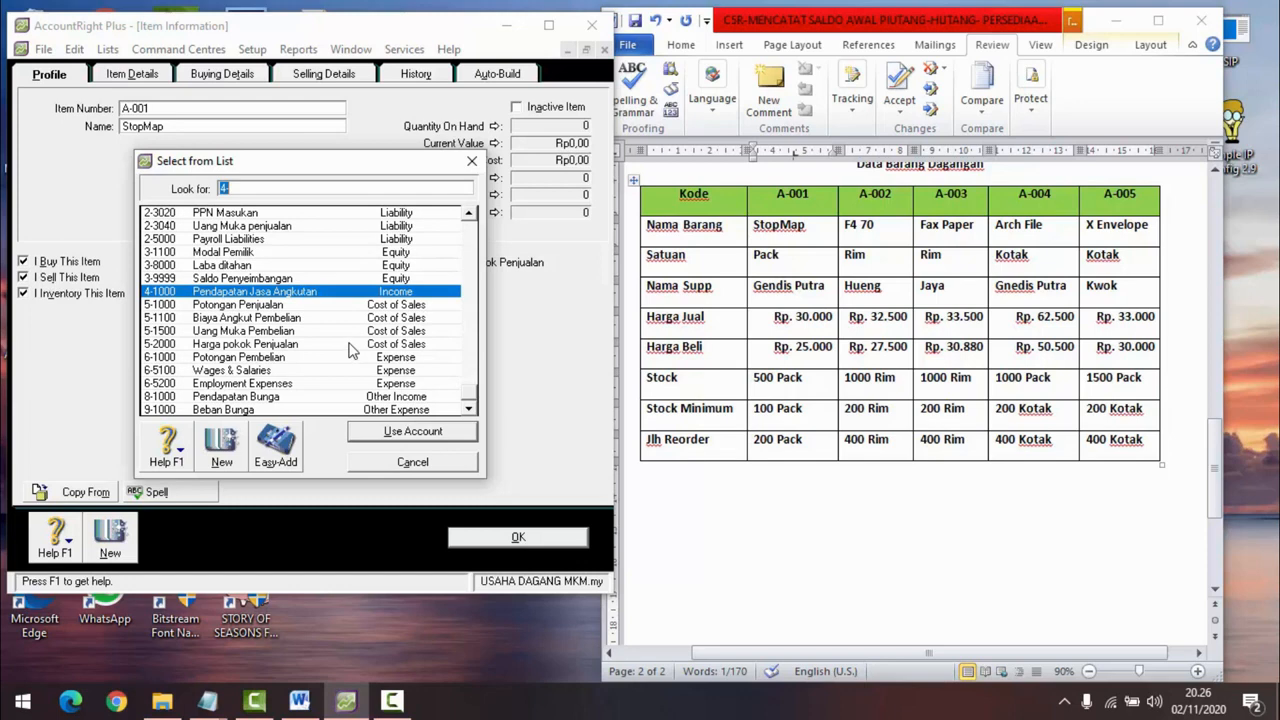
pyautogui.write('4')
pyautogui.click(229, 445)
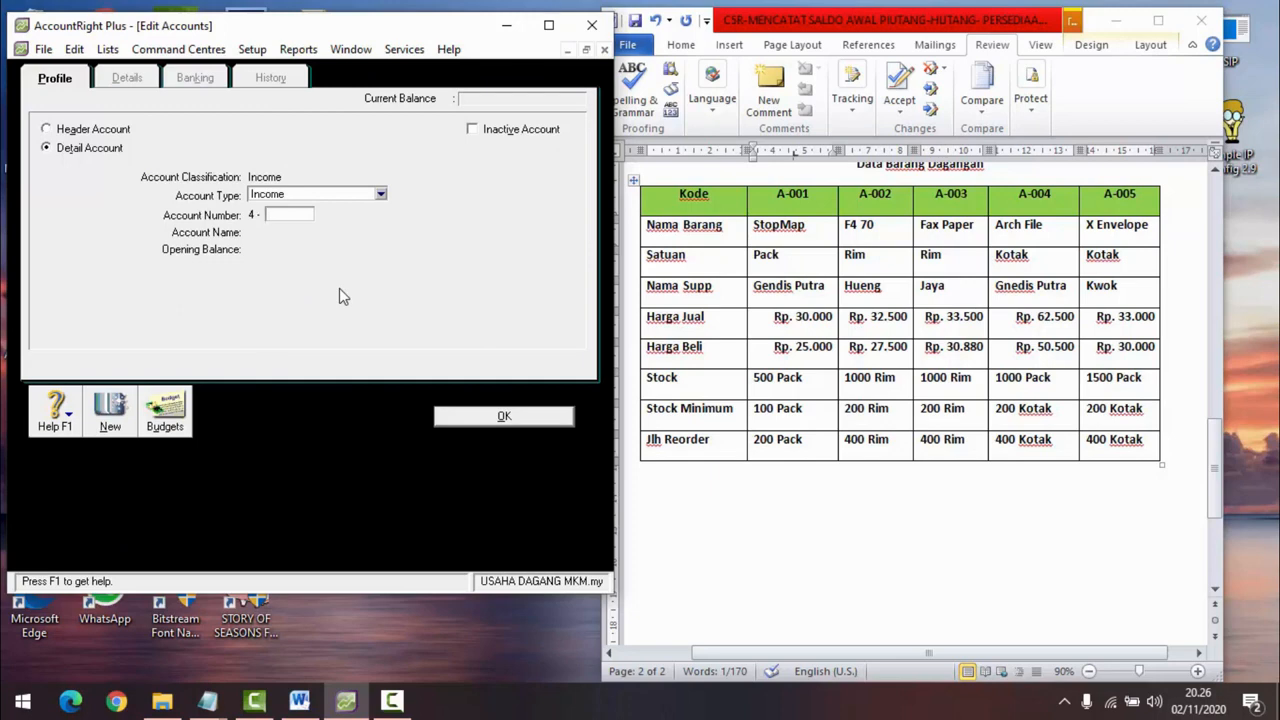
pyautogui.write('2000')
pyautogui.press('Tab')
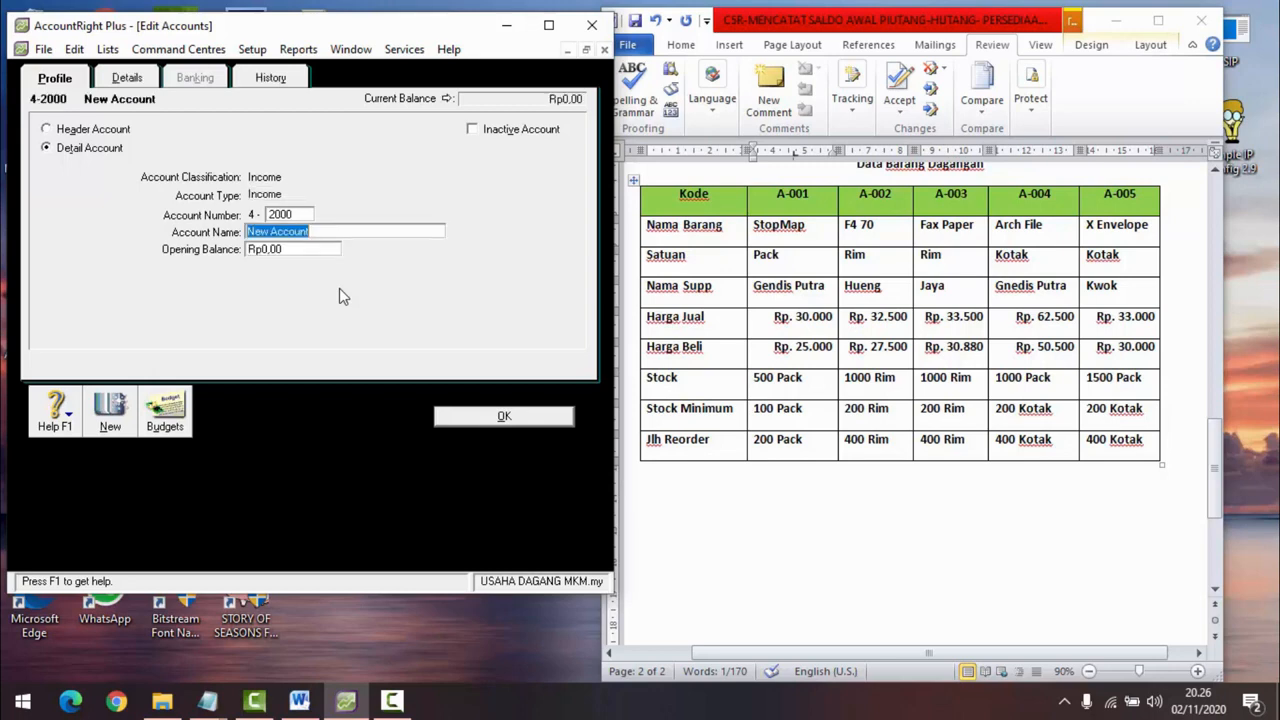
pyautogui.write('Penjualan')
pyautogui.click(483, 407)
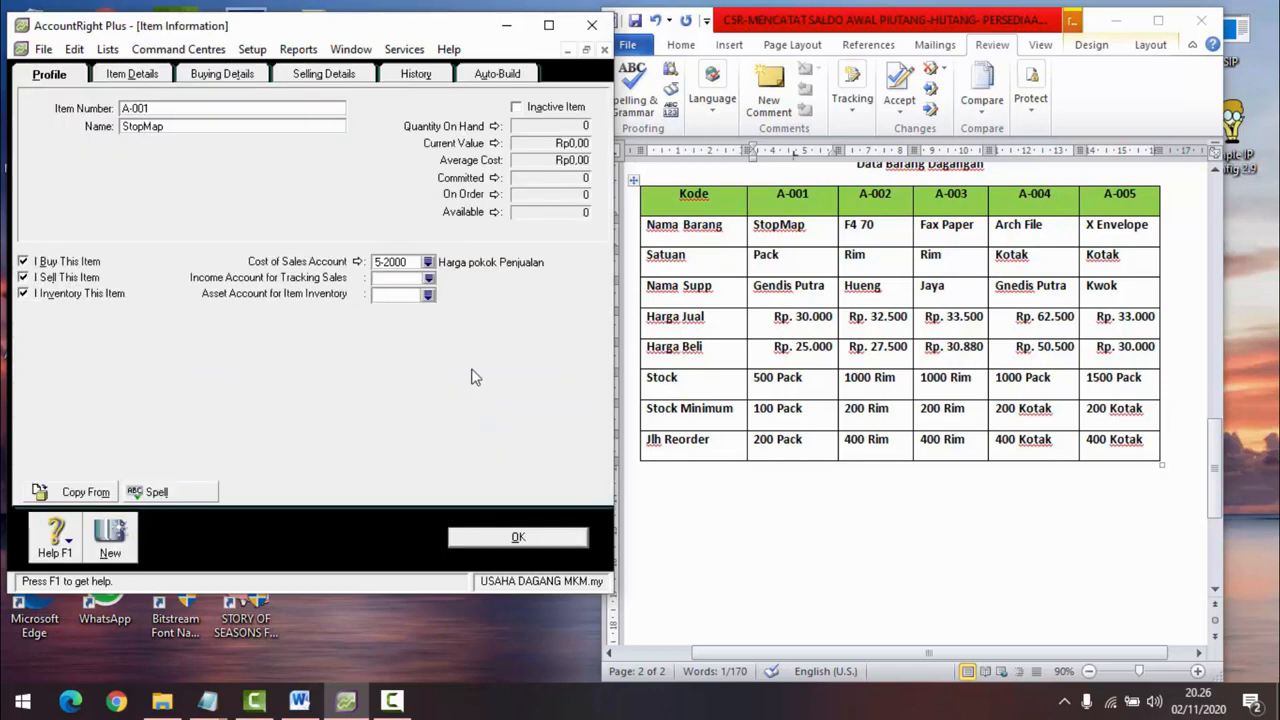
# Step: Assign 4-2000 Penjualan as item A-001's income account and 1-1400 Persediaan Barang Dagangan as its inventory asset account
pyautogui.click(429, 278)
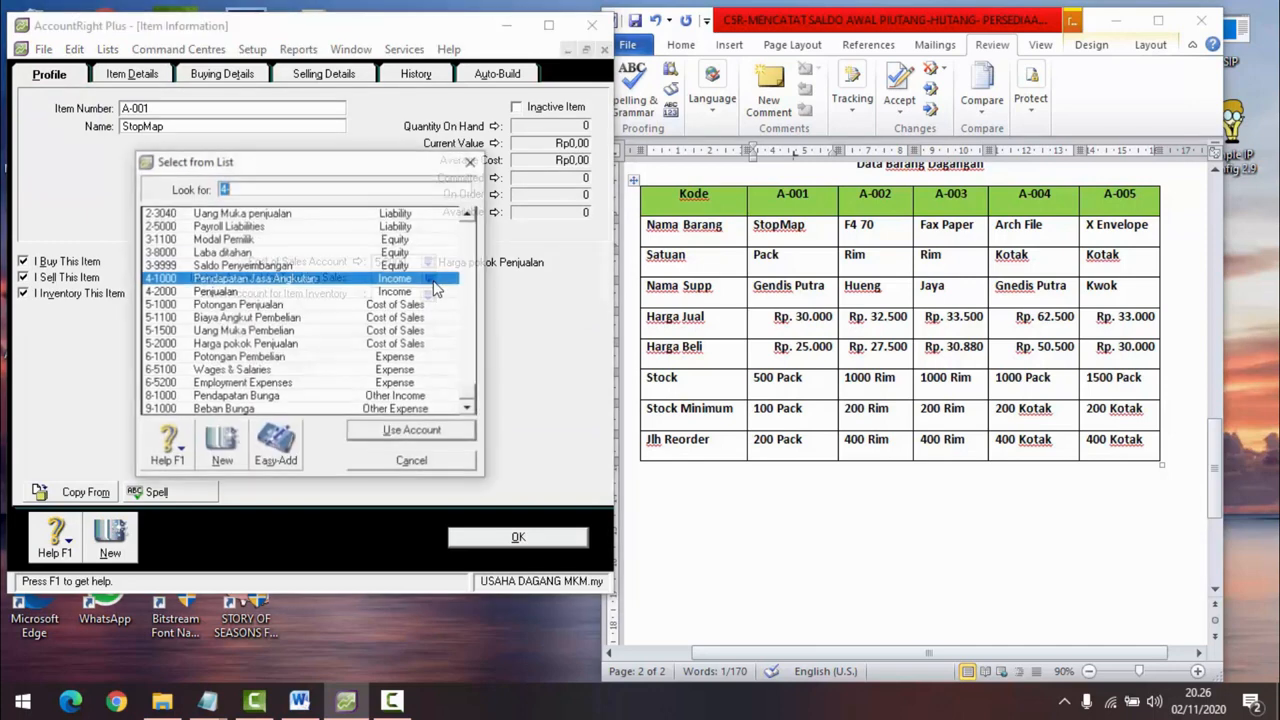
pyautogui.write('4-2000')
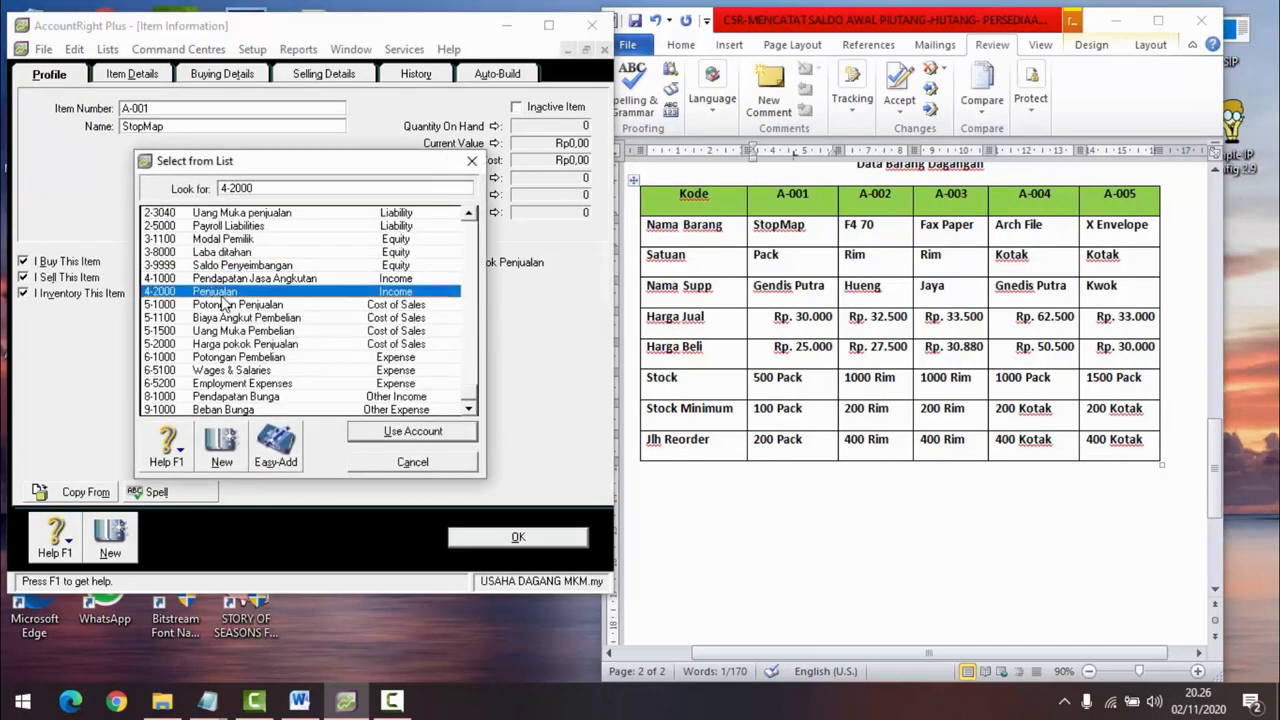
pyautogui.click(378, 431)
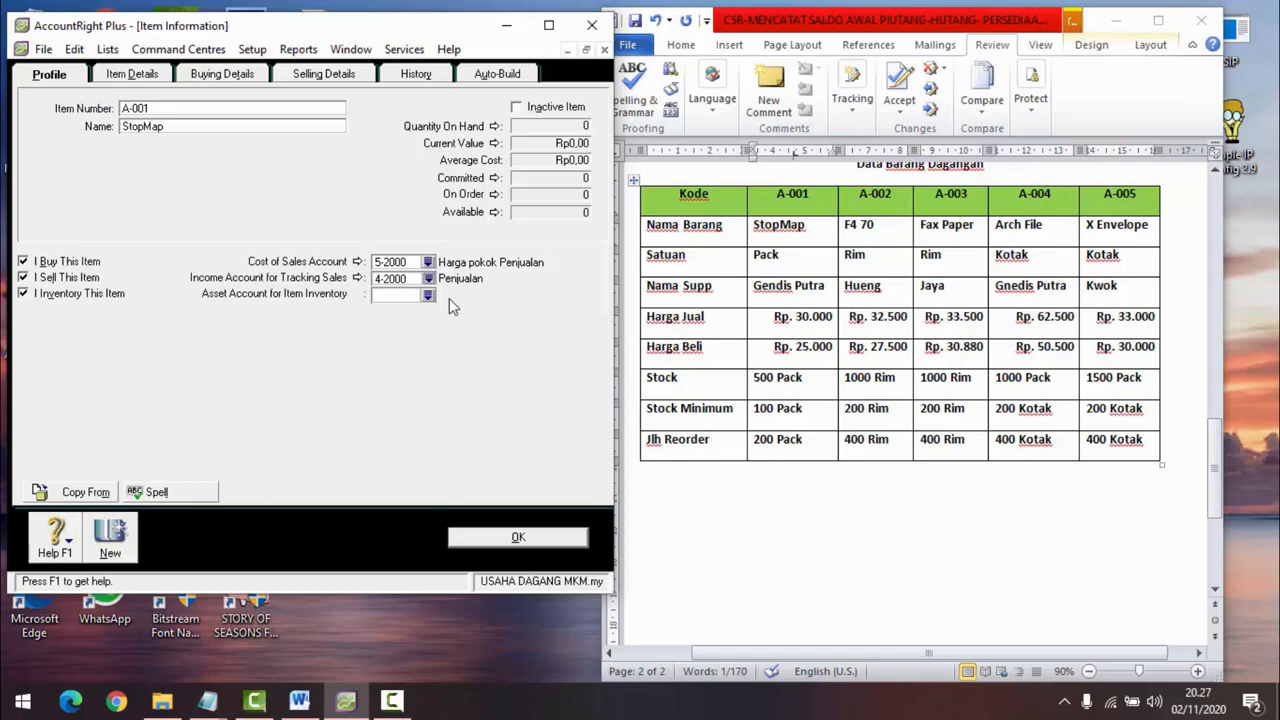
pyautogui.click(427, 295)
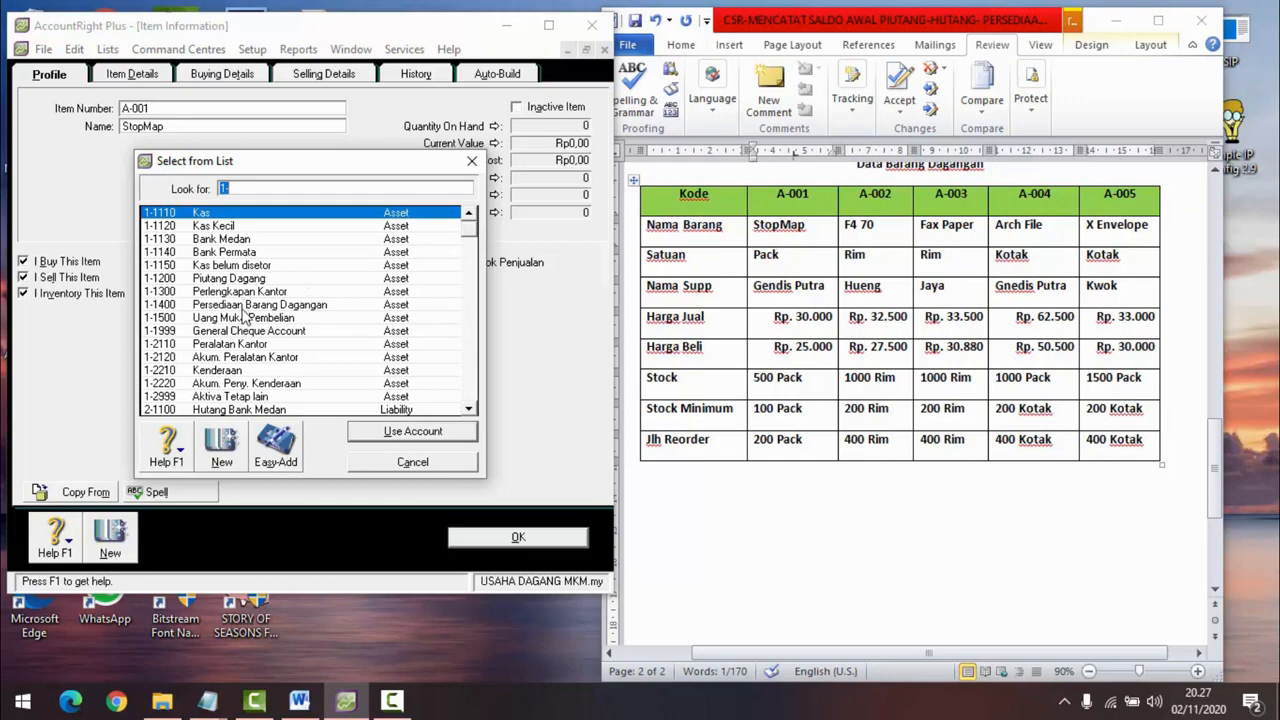
pyautogui.write('1-1400')
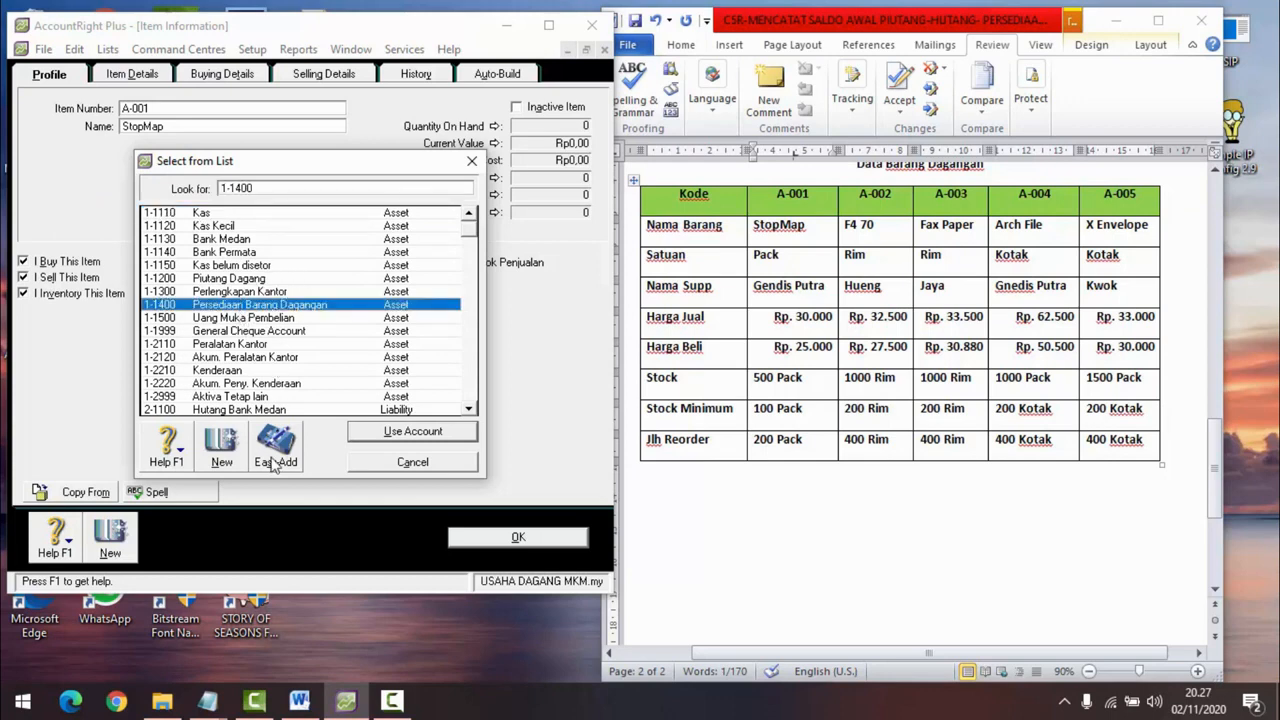
pyautogui.click(407, 436)
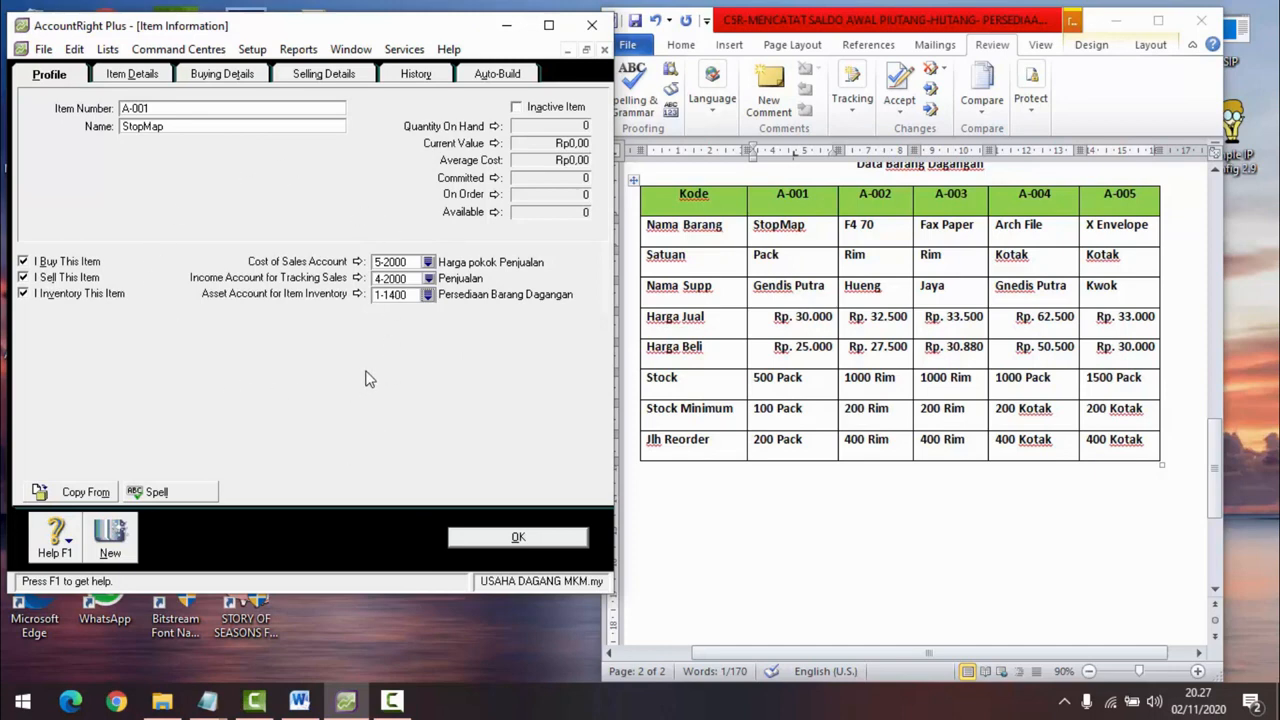
pyautogui.click(148, 76)
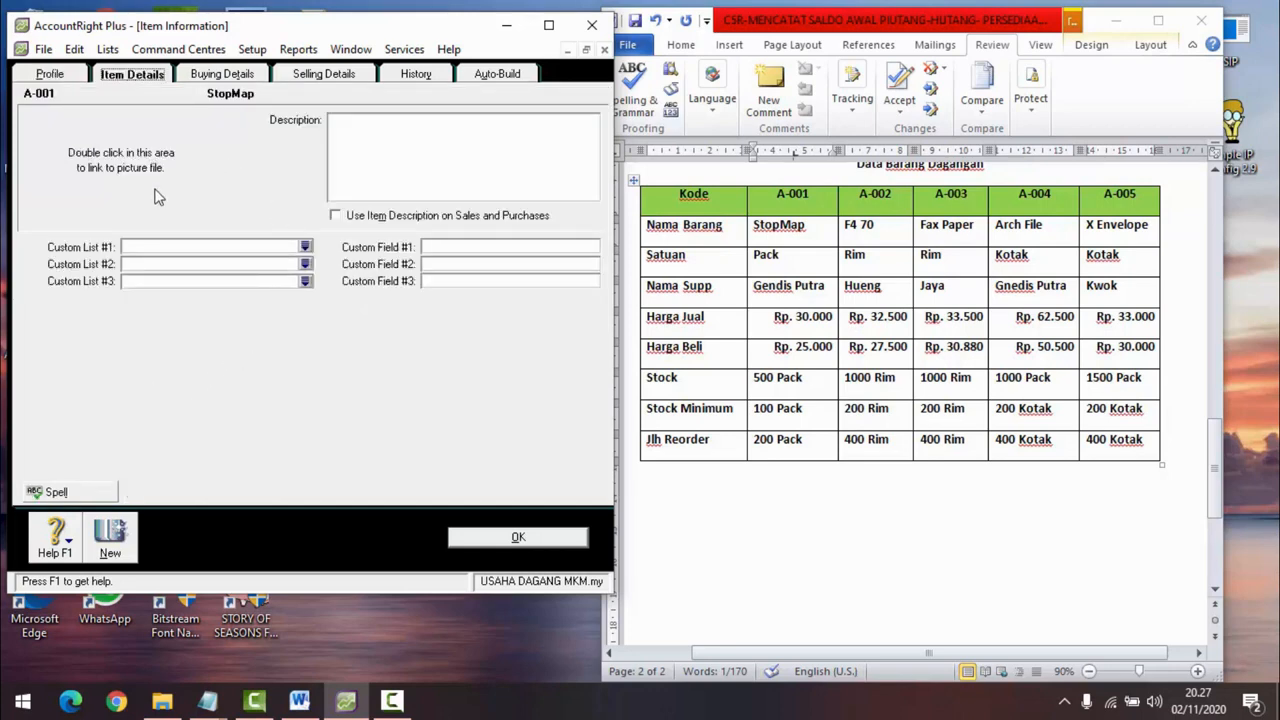
pyautogui.doubleClick(160, 162)
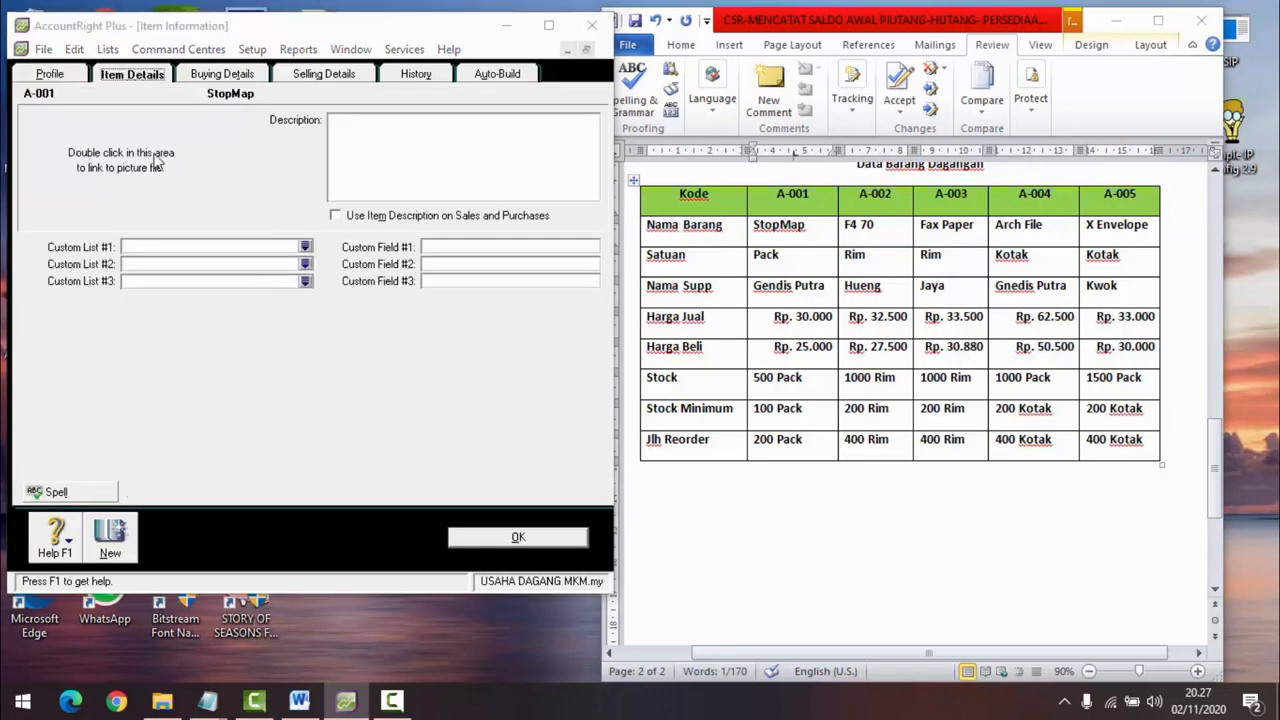
pyautogui.click(309, 452)
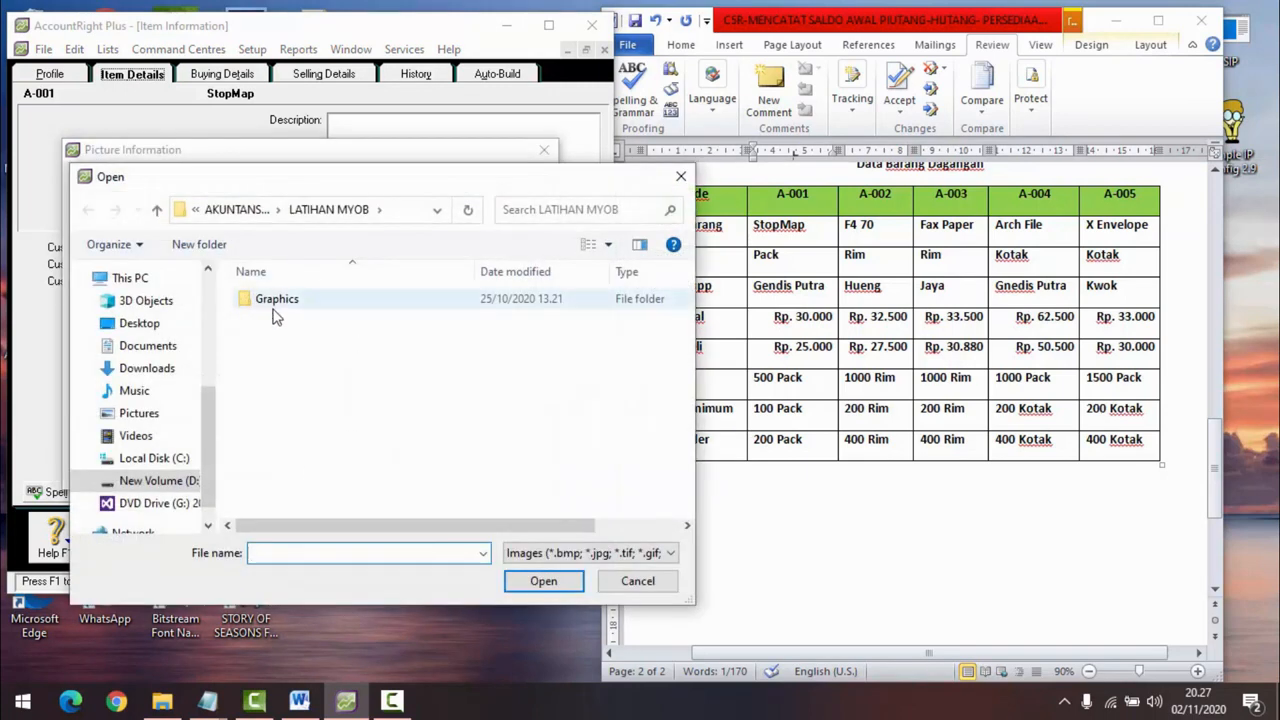
pyautogui.click(637, 581)
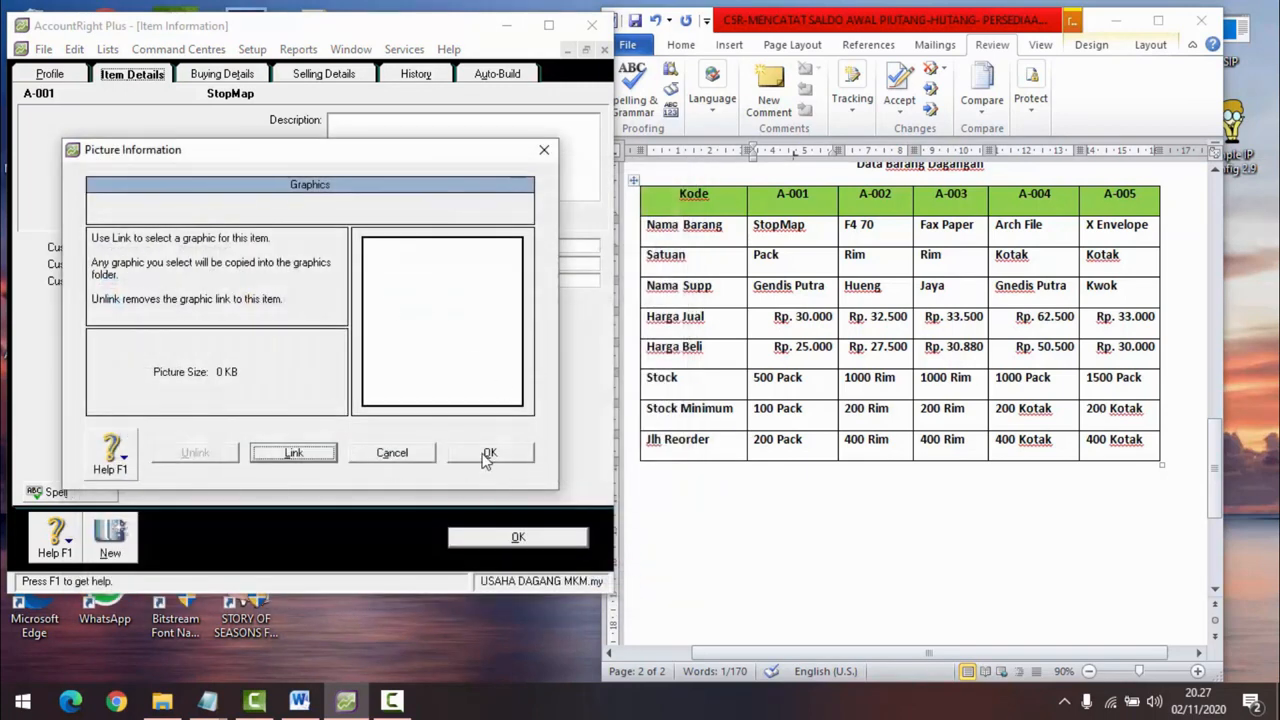
pyautogui.click(429, 456)
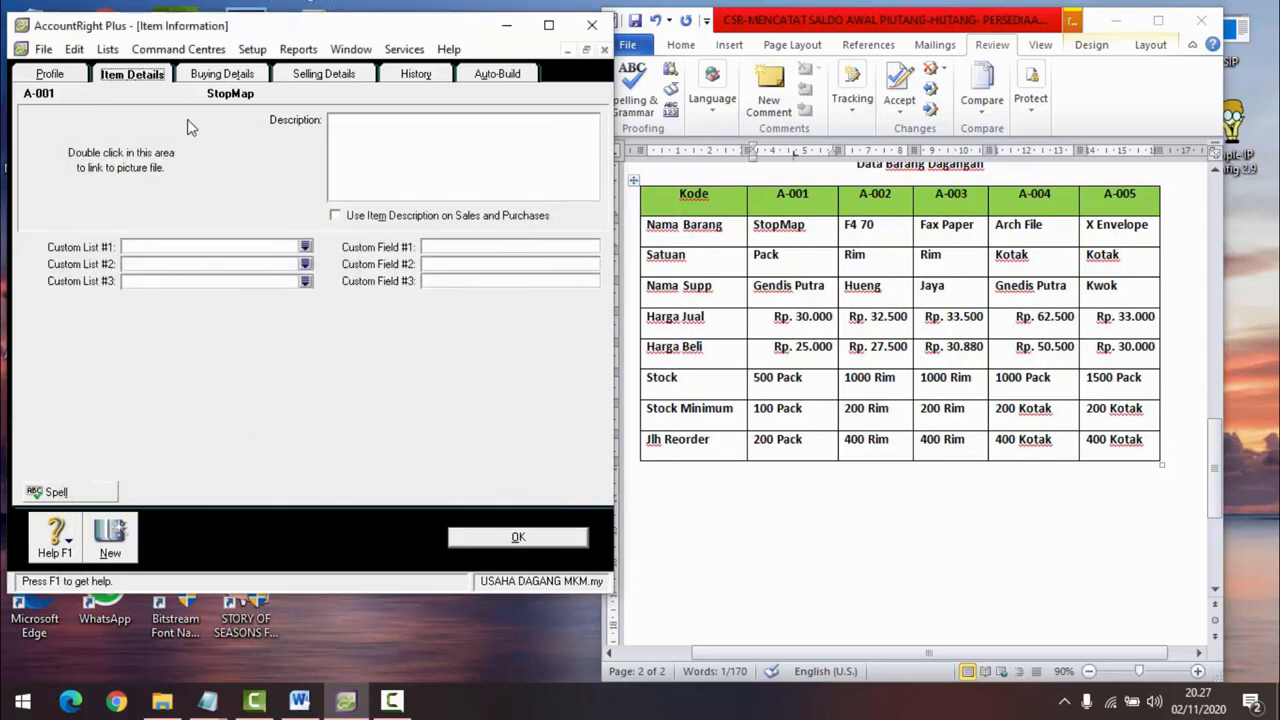
# Step: In item A-001's buying details, set the purchase tax code to PPN and the buying unit of measure to Pack
pyautogui.click(238, 77)
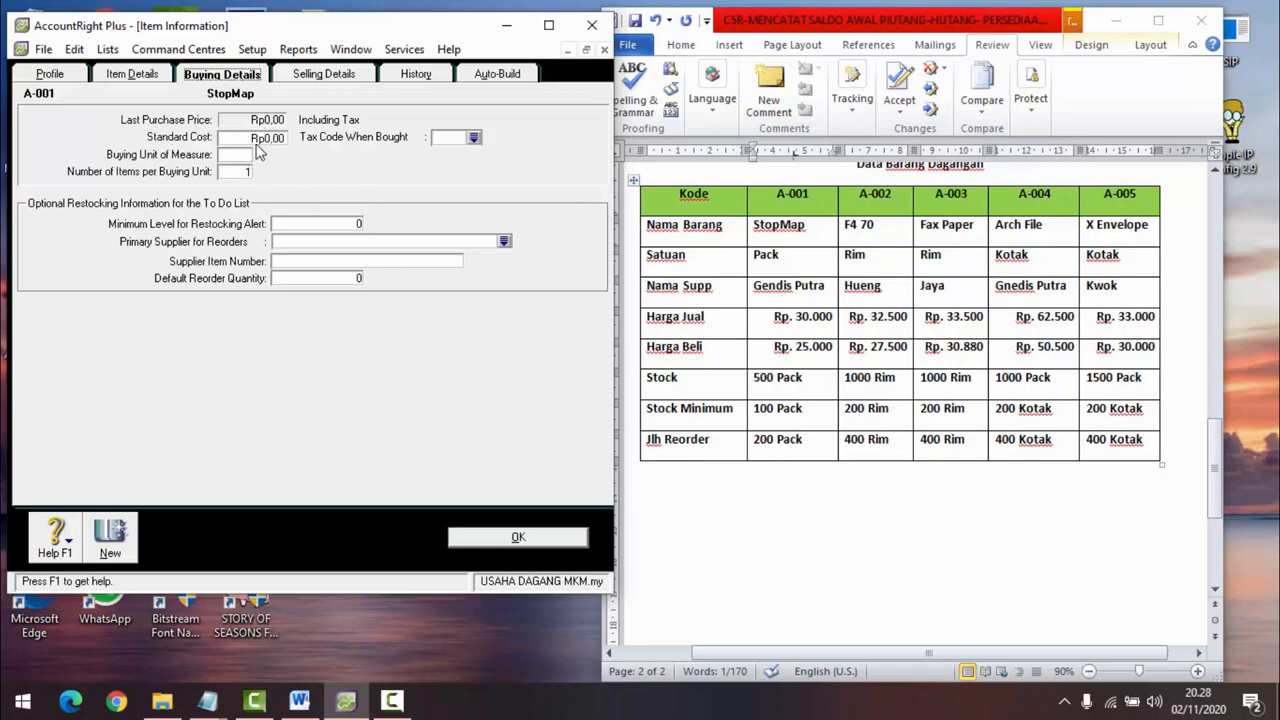
pyautogui.click(474, 137)
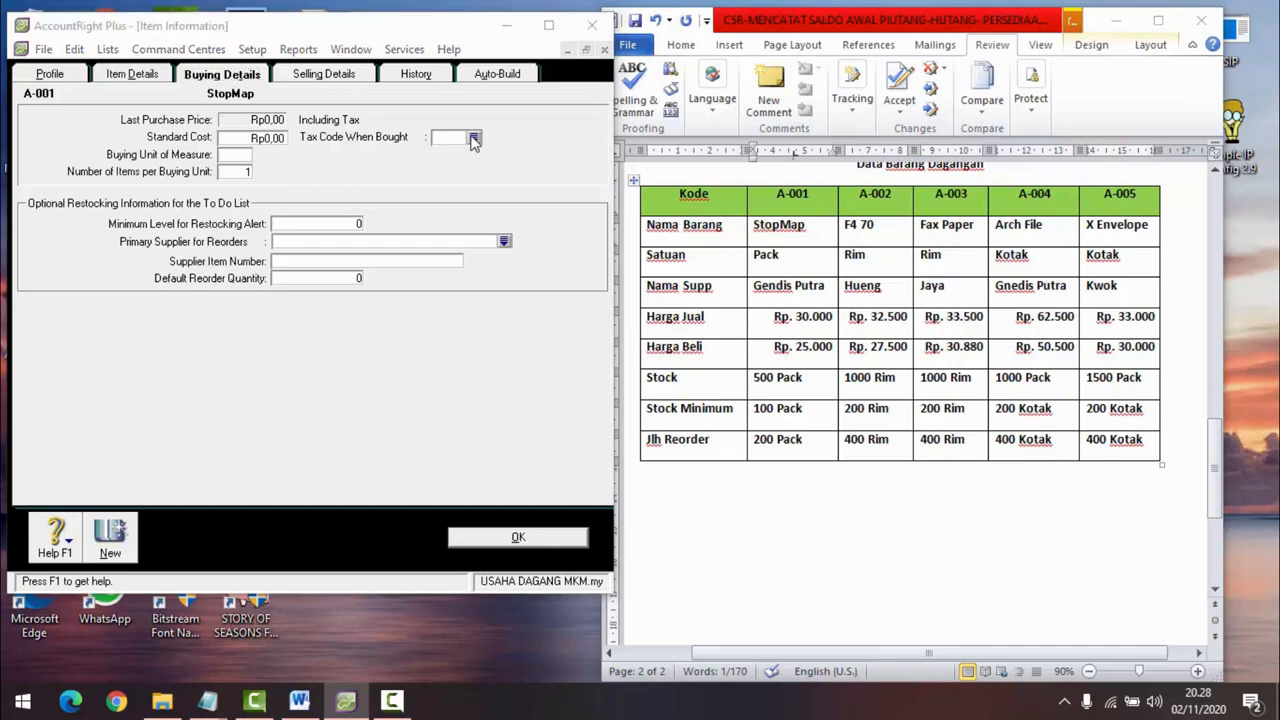
pyautogui.click(278, 227)
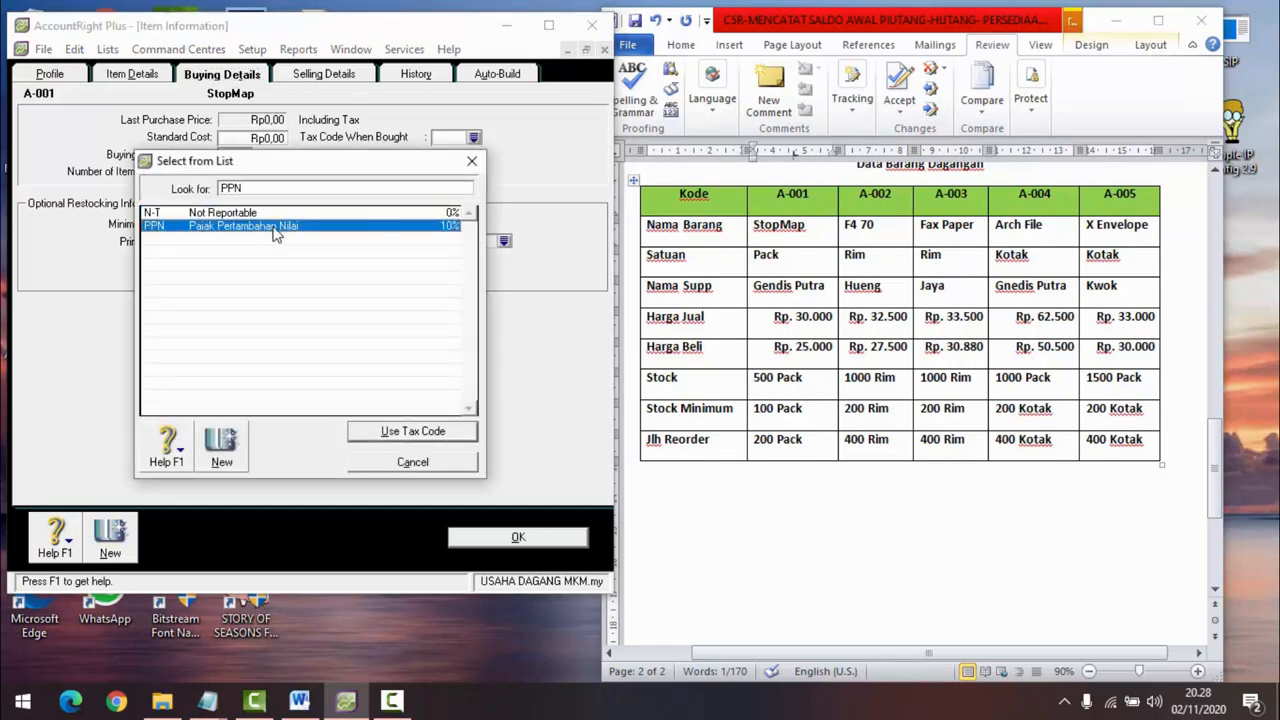
pyautogui.click(419, 433)
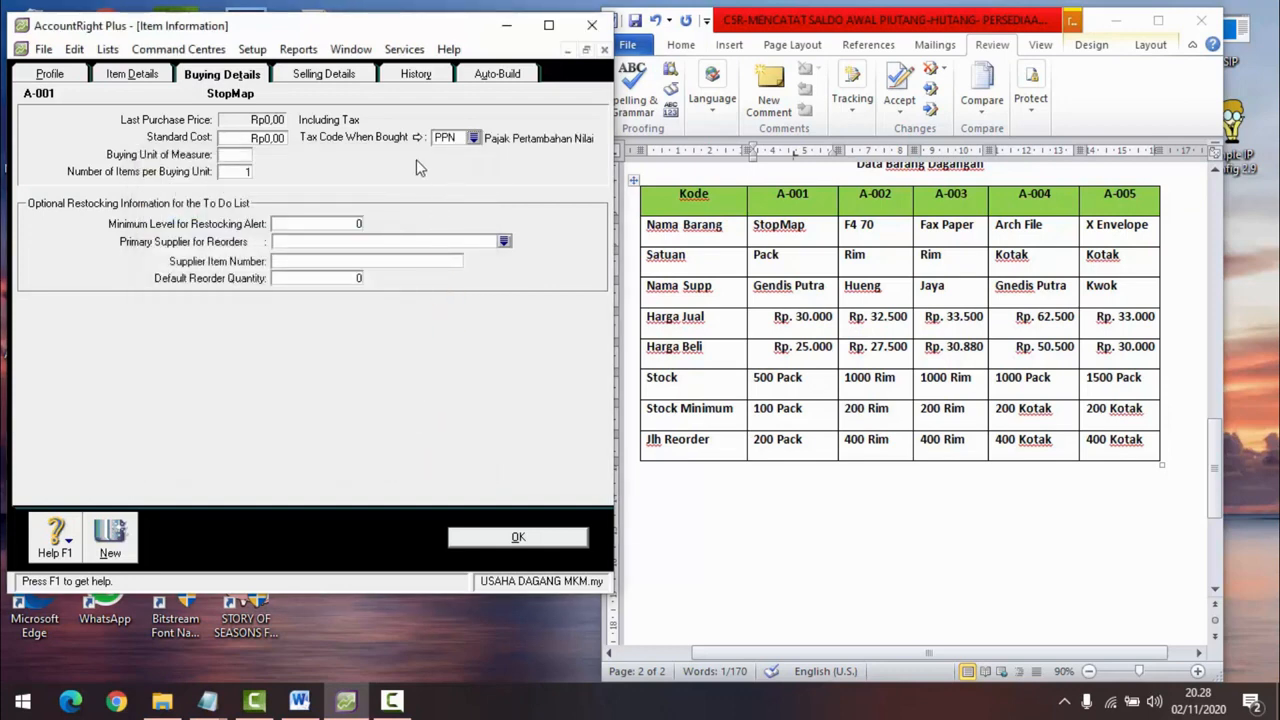
pyautogui.click(240, 155)
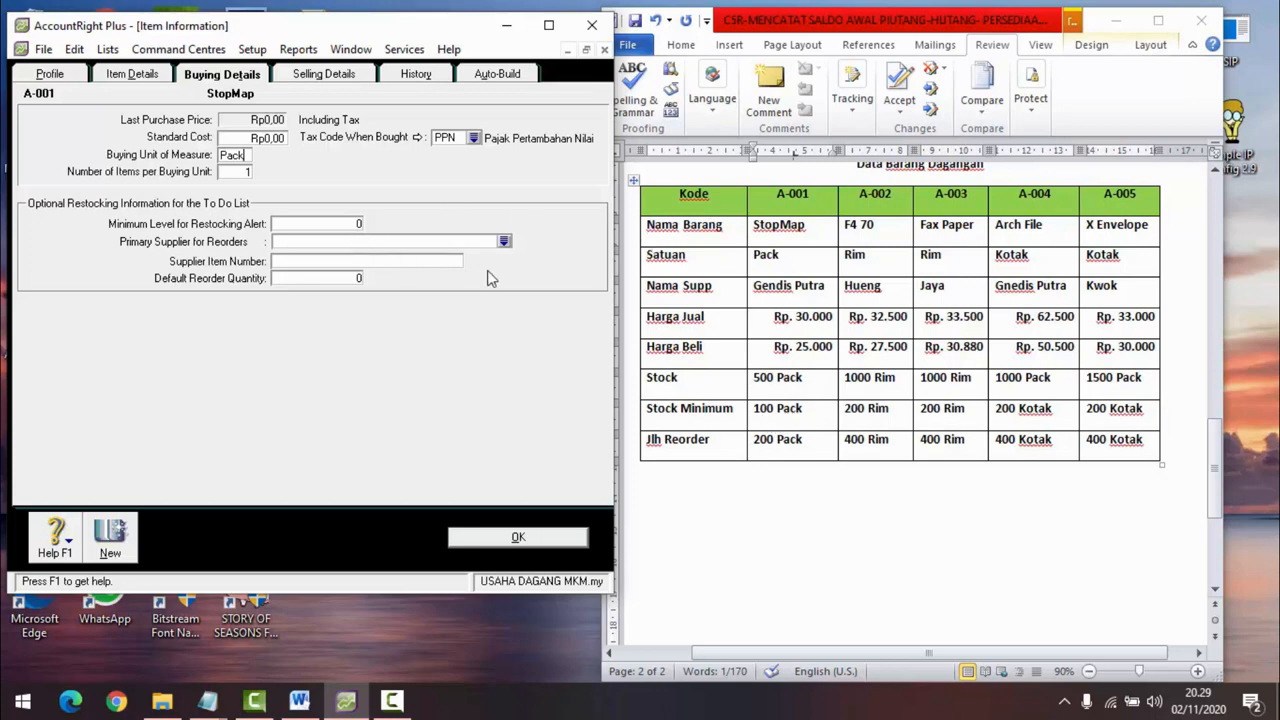
# Step: Set item A-001's restocking information: minimum level 100, primary supplier PT. GENDIS PUTRA and default reorder quantity 200
pyautogui.click(360, 226)
pyautogui.click(505, 244)
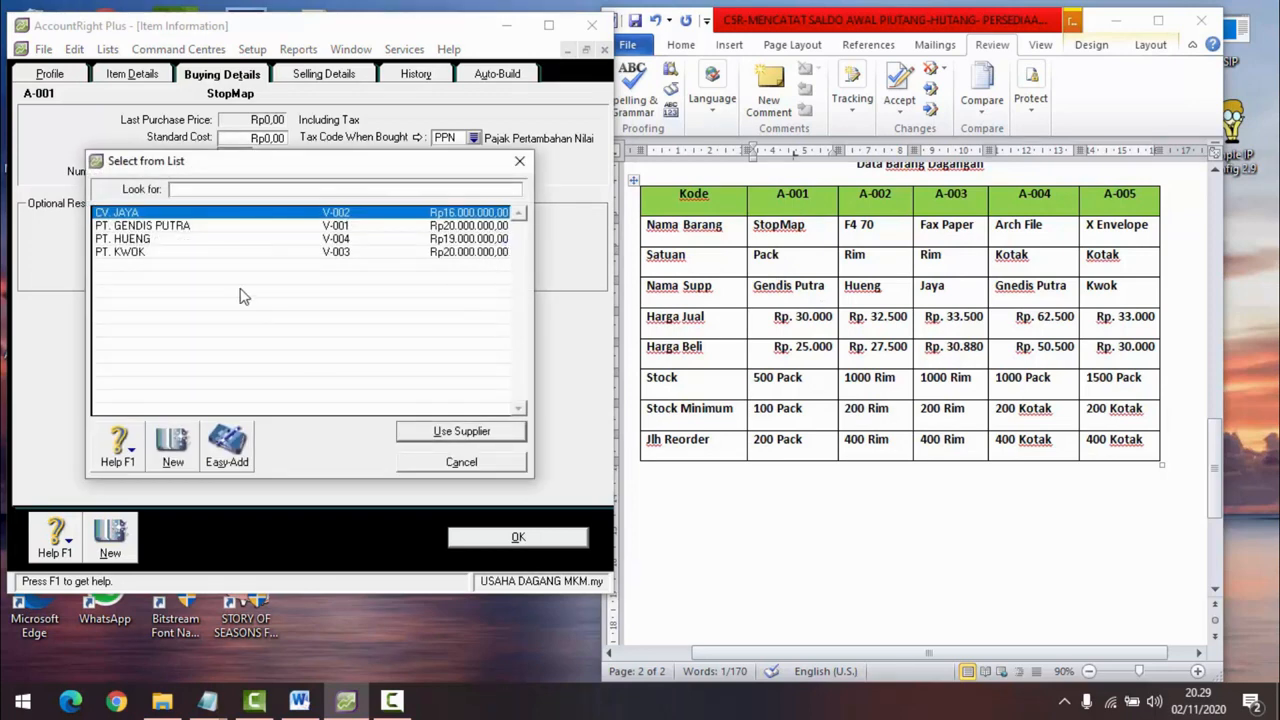
pyautogui.click(212, 226)
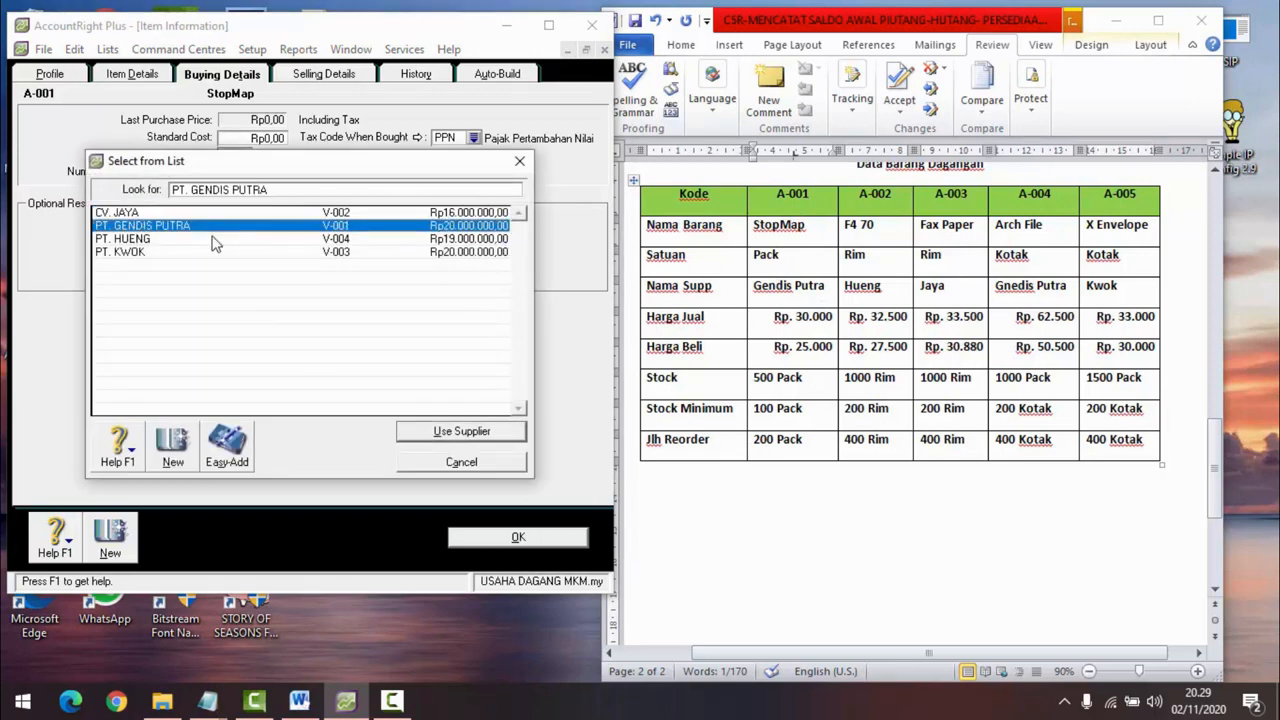
pyautogui.click(455, 432)
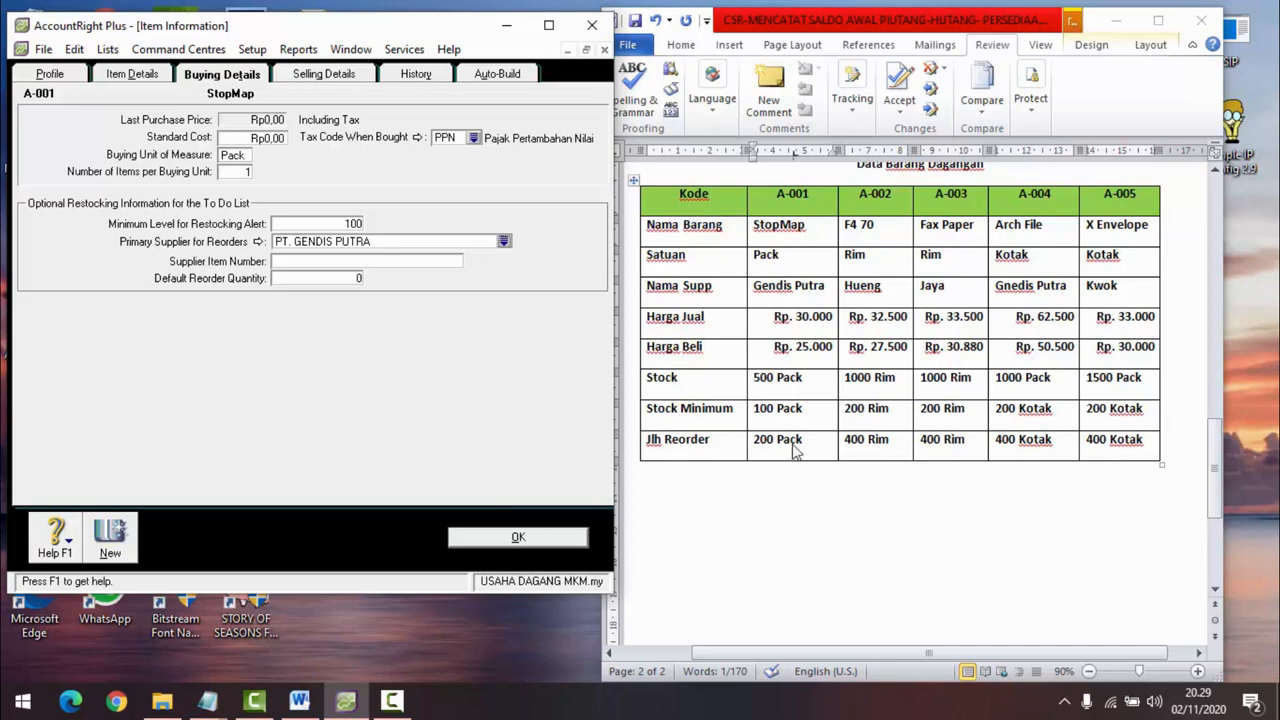
pyautogui.click(358, 278)
# Step: In item A-001's selling details, set the base selling price to Rp30.000 and the selling unit of measure to Pack
pyautogui.click(342, 80)
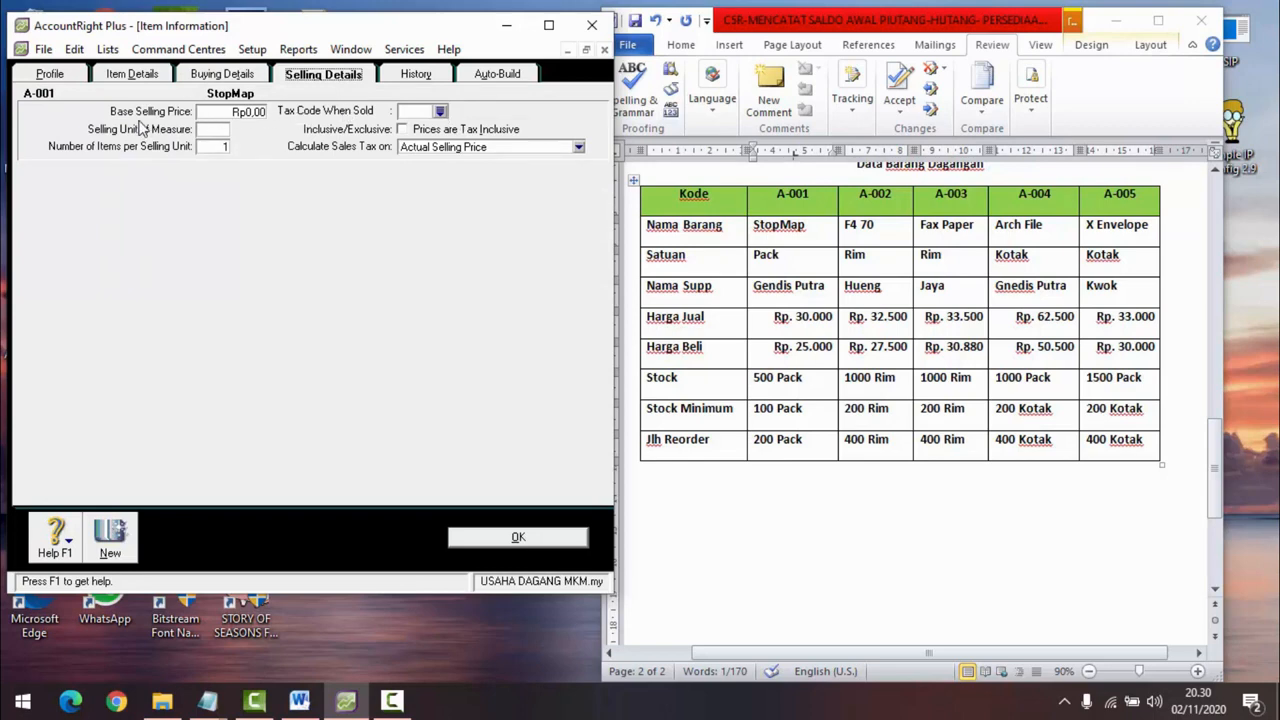
pyautogui.click(252, 114)
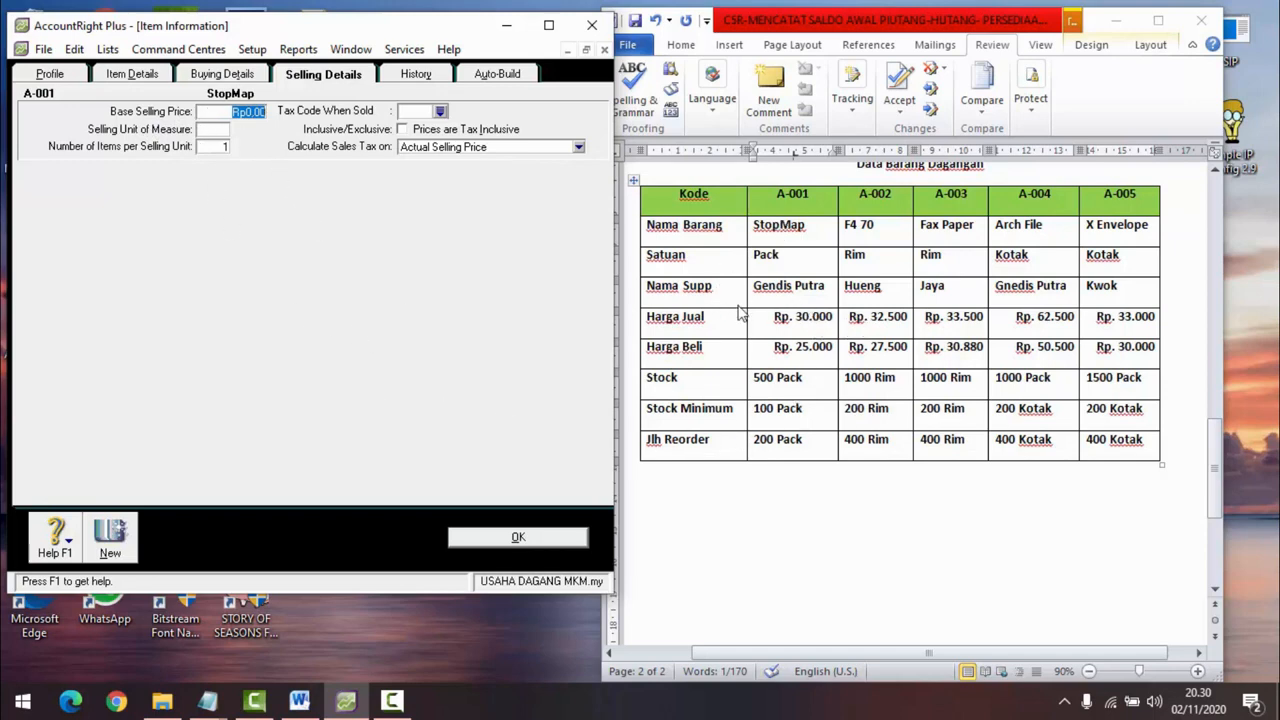
pyautogui.press('BackSpace')
pyautogui.press('Tab')
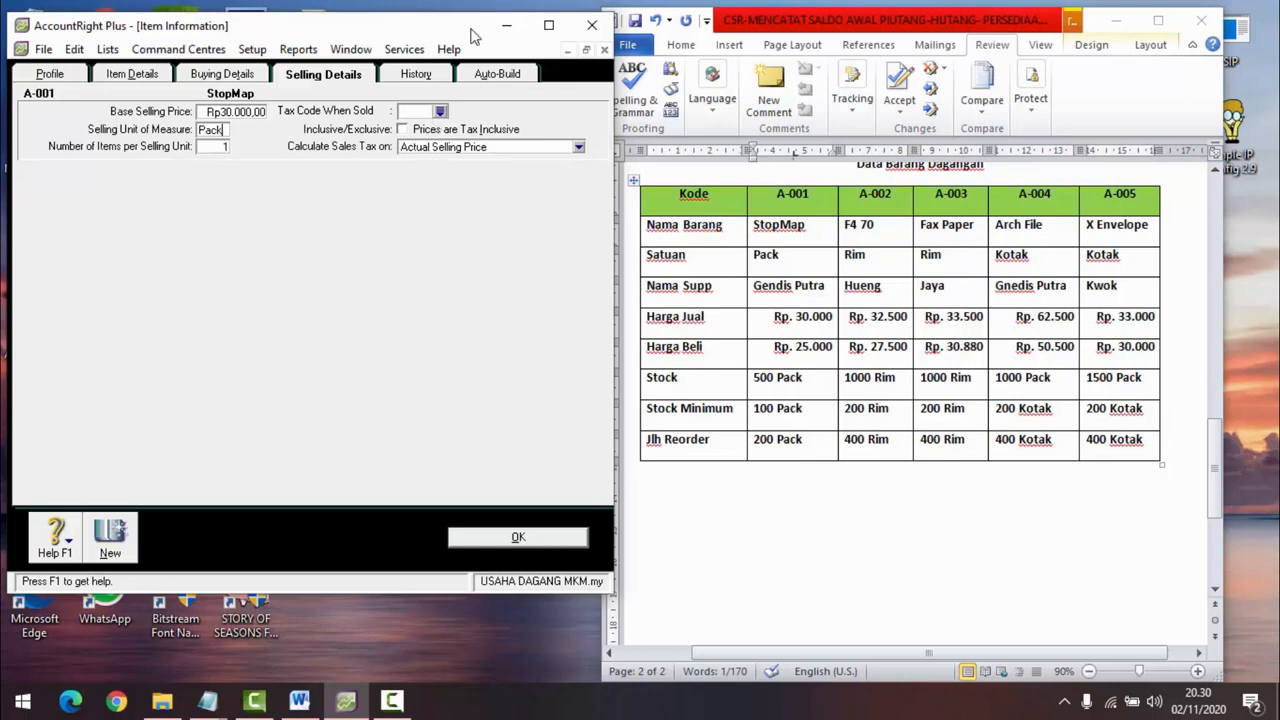
# Step: Set item A-001's tax code when sold to PPN and save the item
pyautogui.click(440, 112)
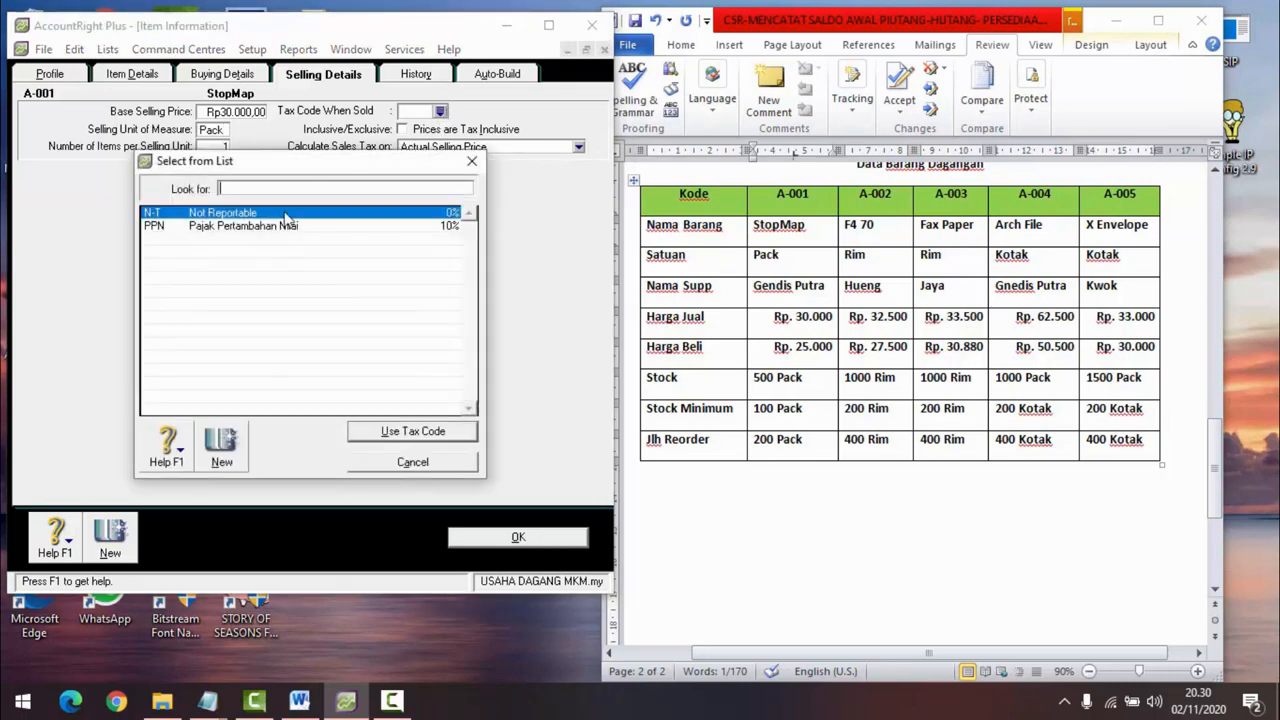
pyautogui.click(250, 226)
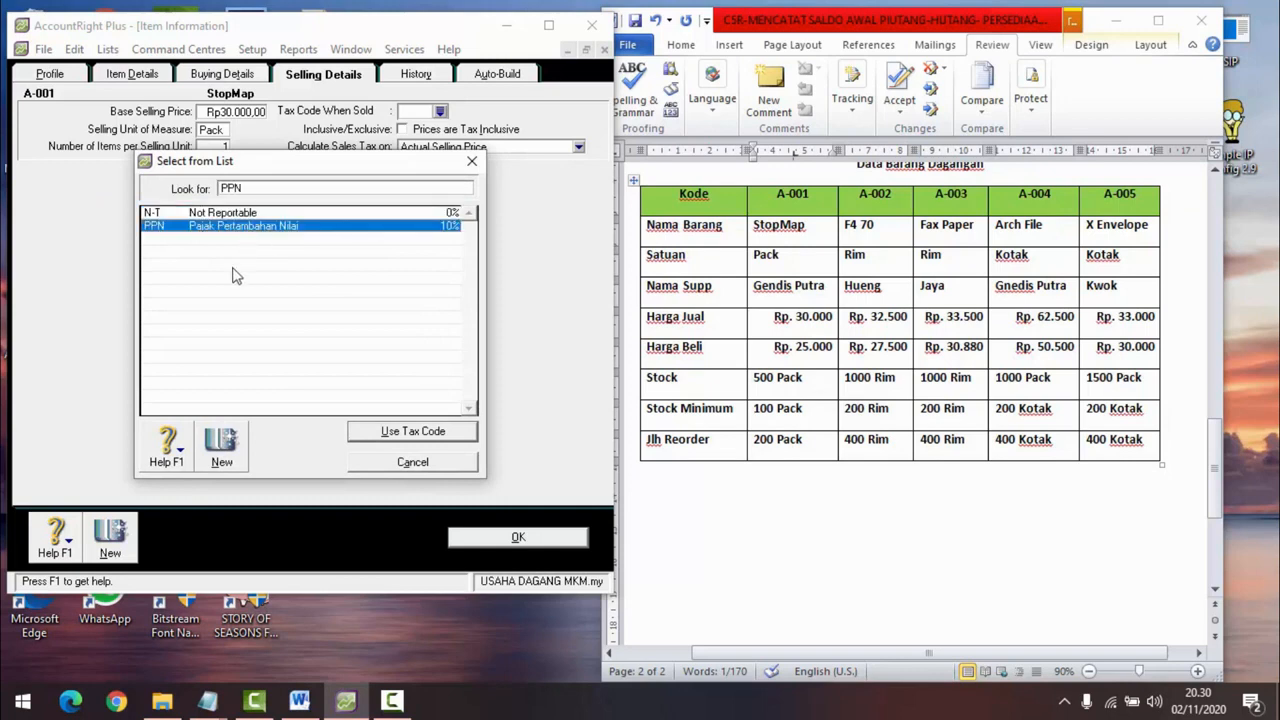
pyautogui.click(419, 437)
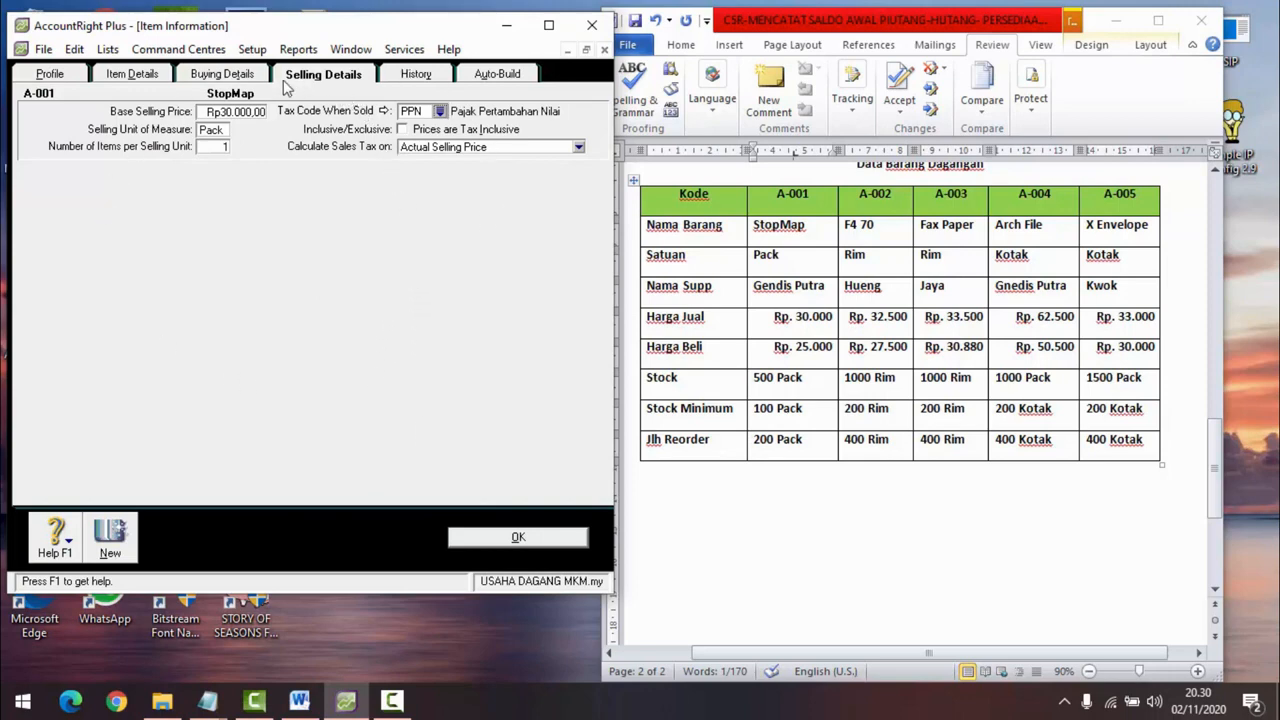
pyautogui.click(522, 538)
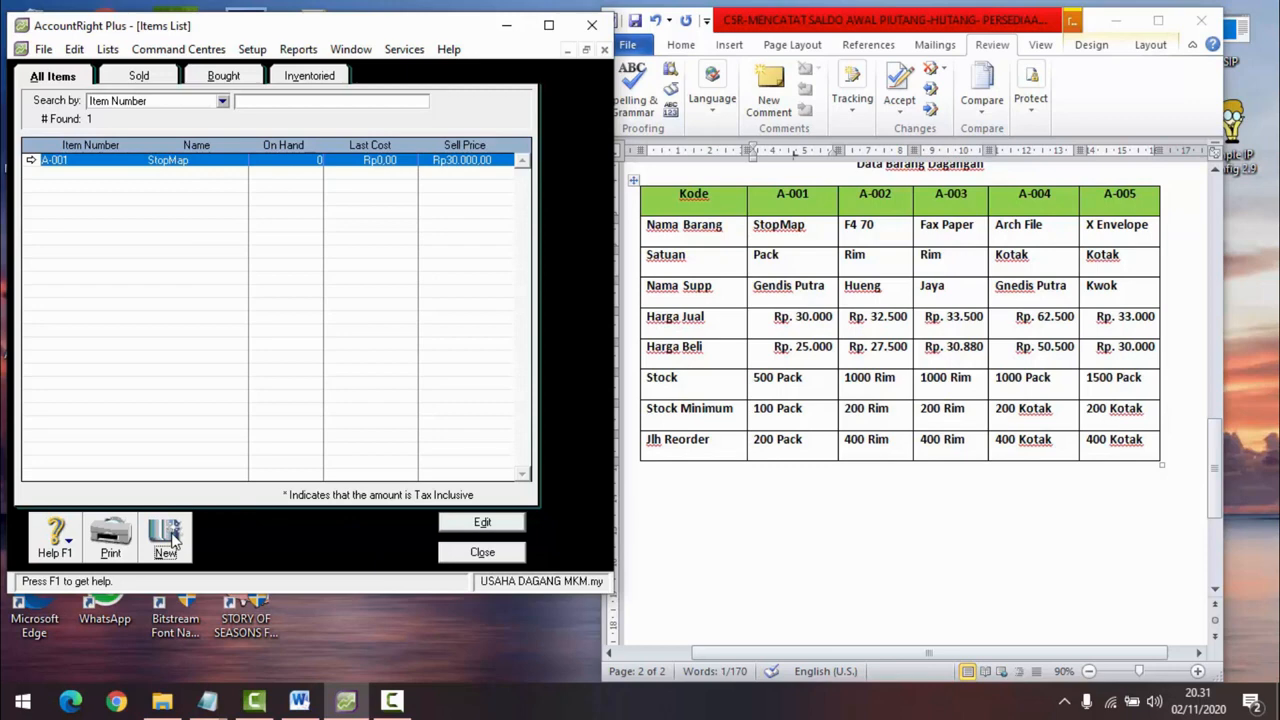
# Step: Start a new inventory item with item number A-002, copied from the Data Barang Dagangan table in Word
pyautogui.click(166, 535)
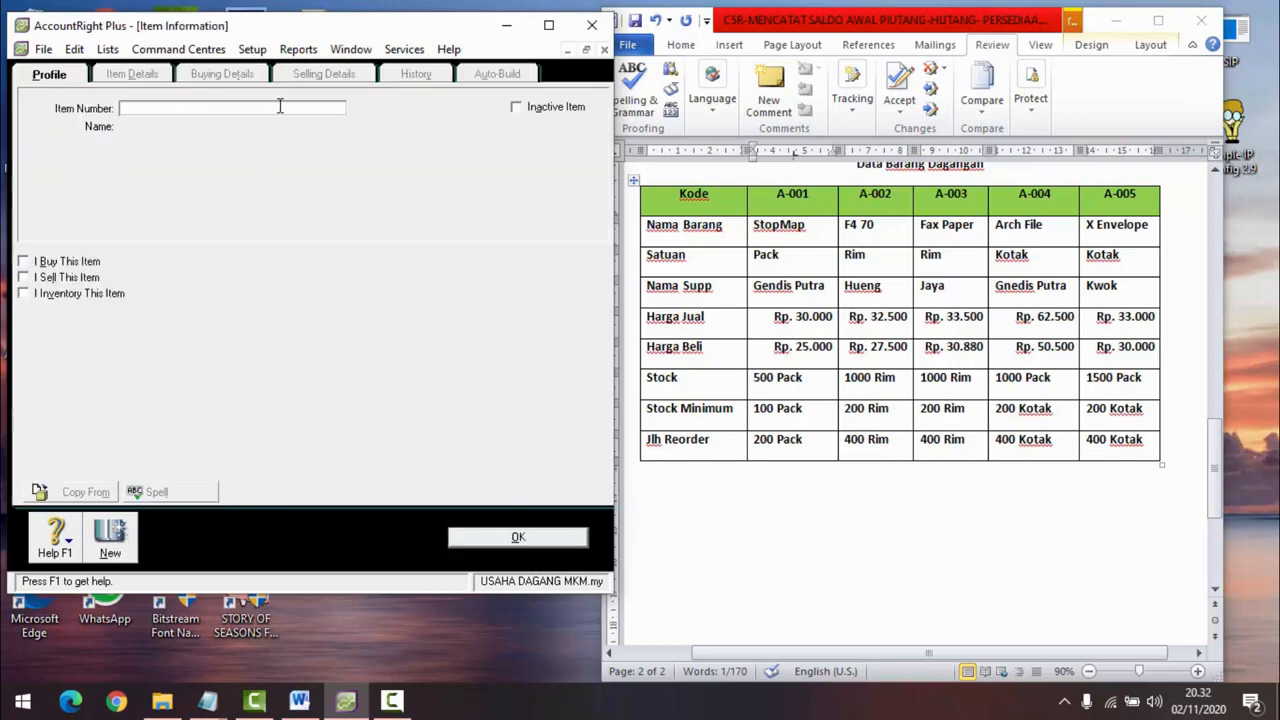
pyautogui.click(170, 104)
pyautogui.click(865, 195)
pyautogui.moveTo(859, 193); pyautogui.dragTo(892, 194)
pyautogui.hotkey('ctrl', 'c')
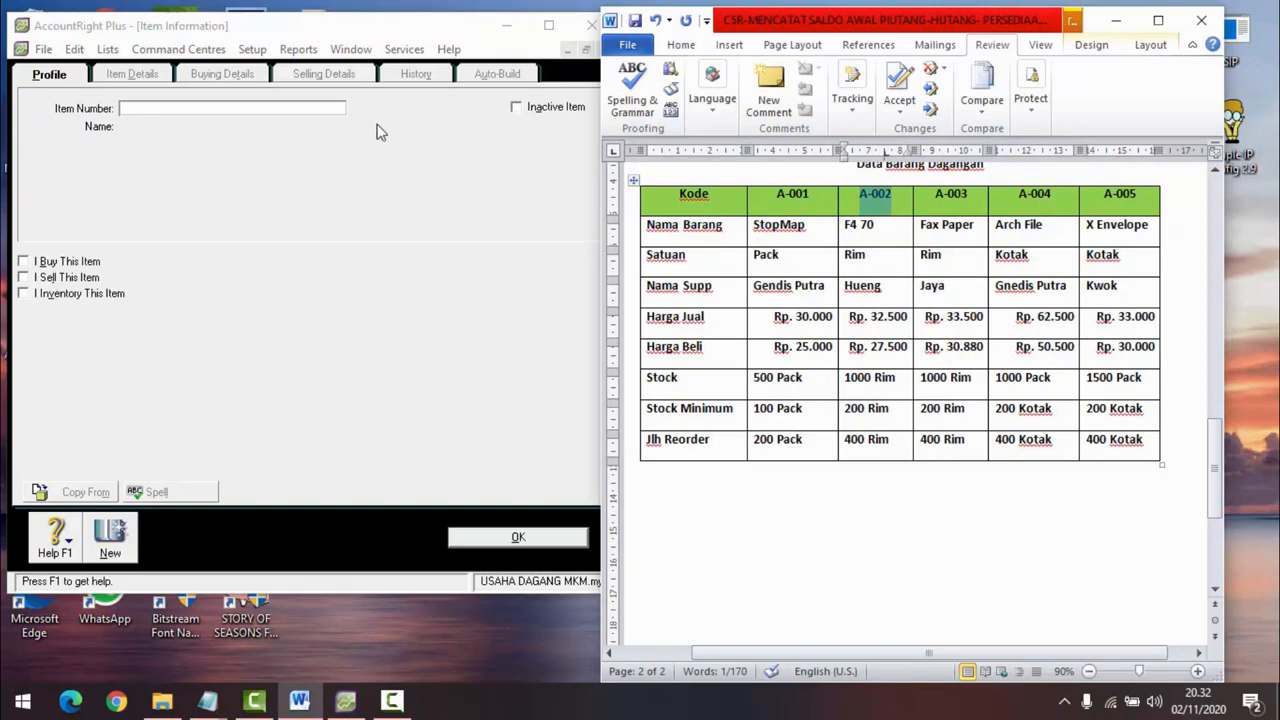
pyautogui.click(197, 110)
pyautogui.hotkey('ctrl', 'v')
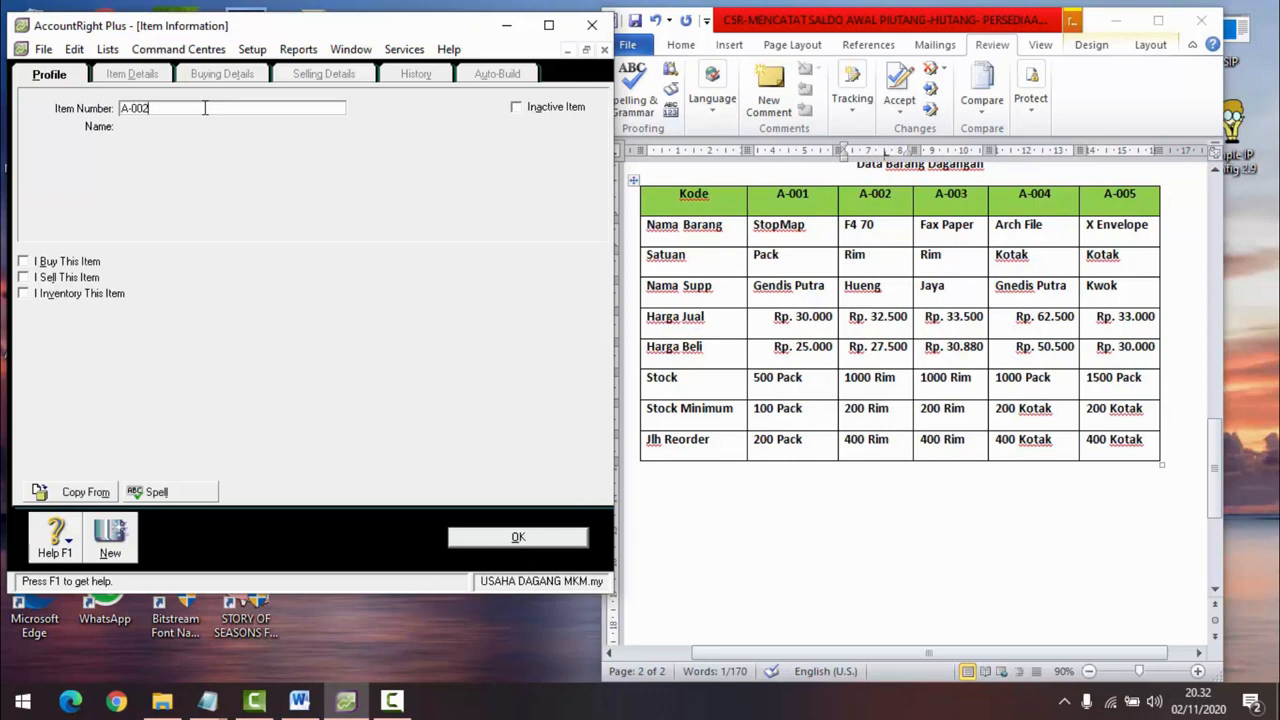
pyautogui.press('Tab')
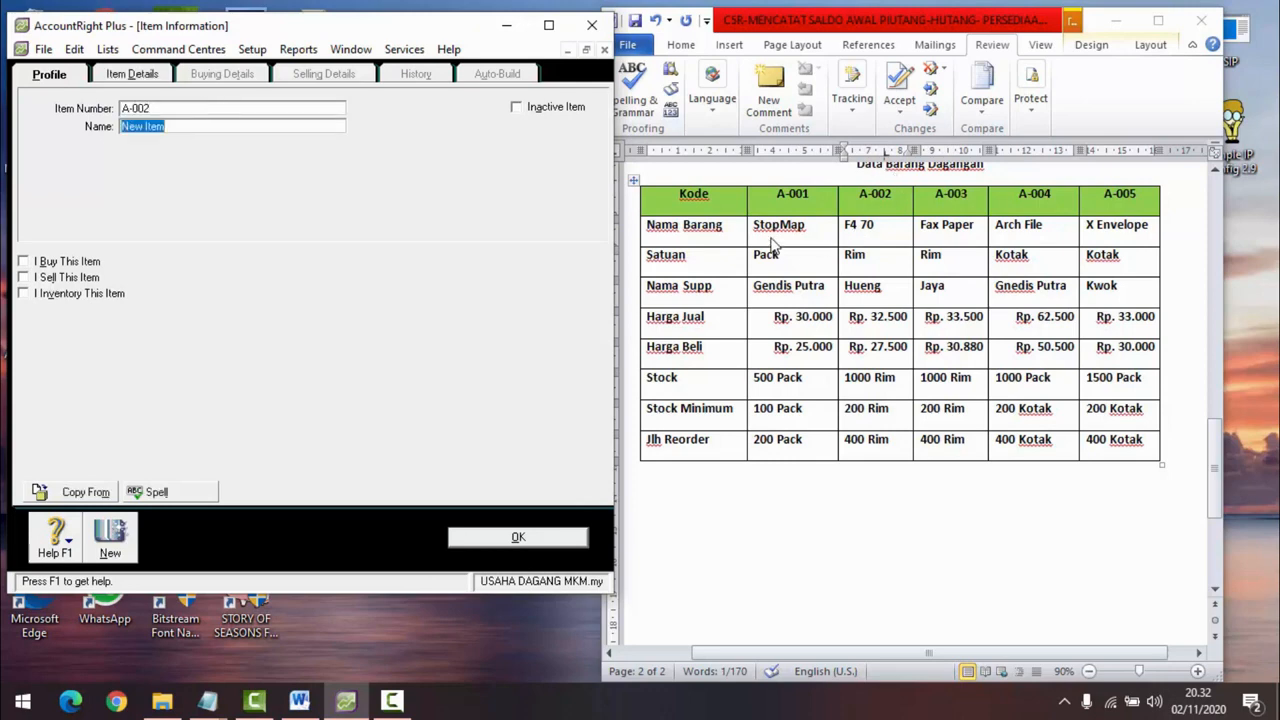
# Step: Replace item A-002's default name with "F4 70", copied from the Nama Barang row of the Word table
pyautogui.click(852, 234)
pyautogui.click(843, 226)
pyautogui.click(846, 223)
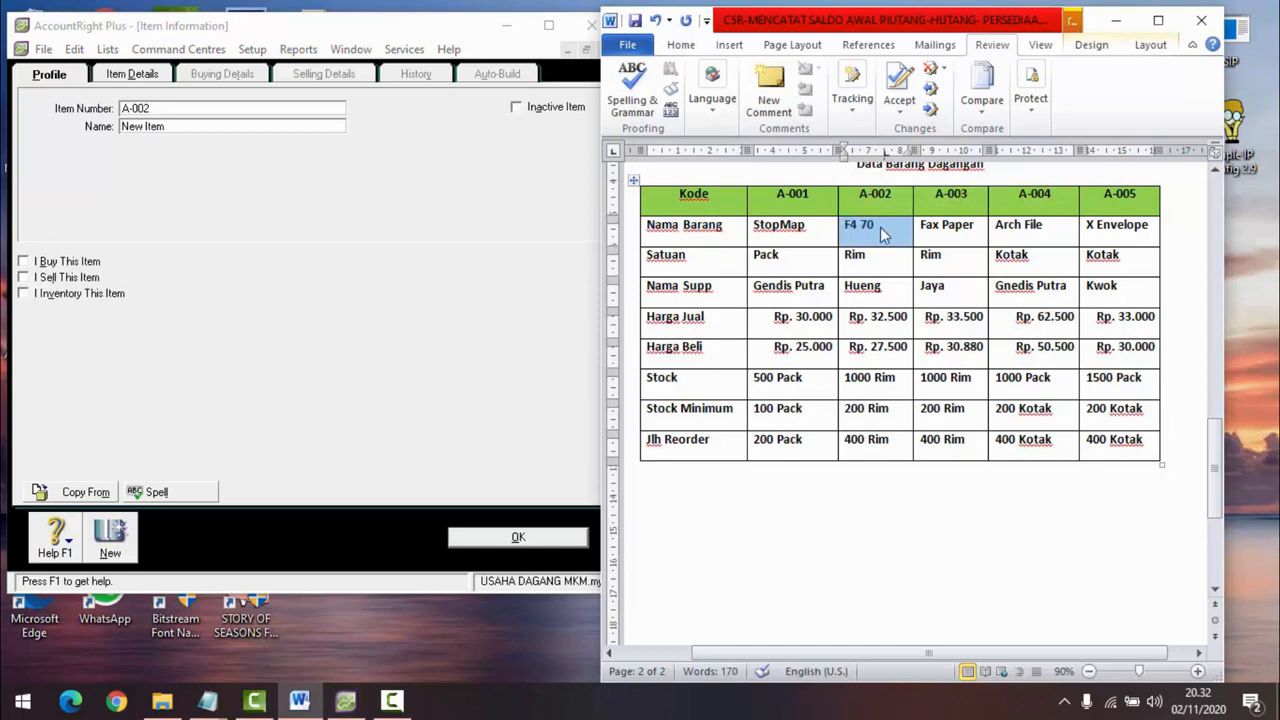
pyautogui.moveTo(864, 224); pyautogui.dragTo(885, 227)
pyautogui.hotkey('ctrl', 'c')
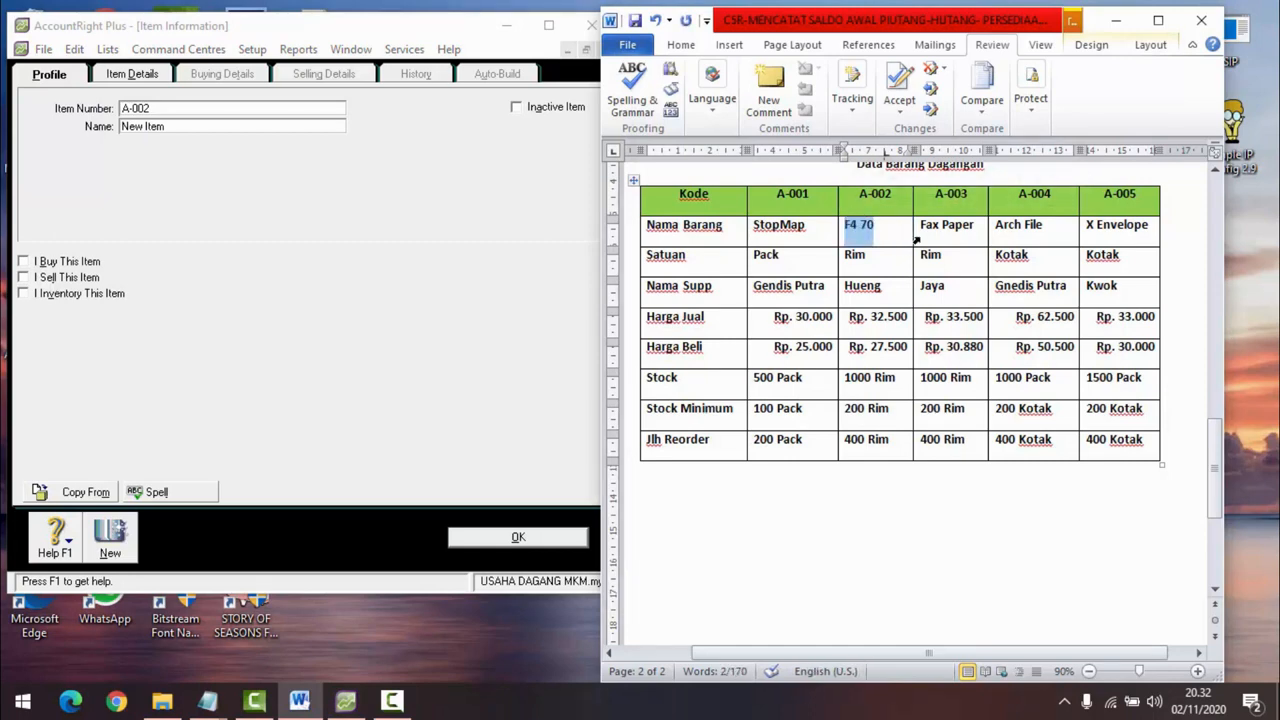
pyautogui.click(143, 126)
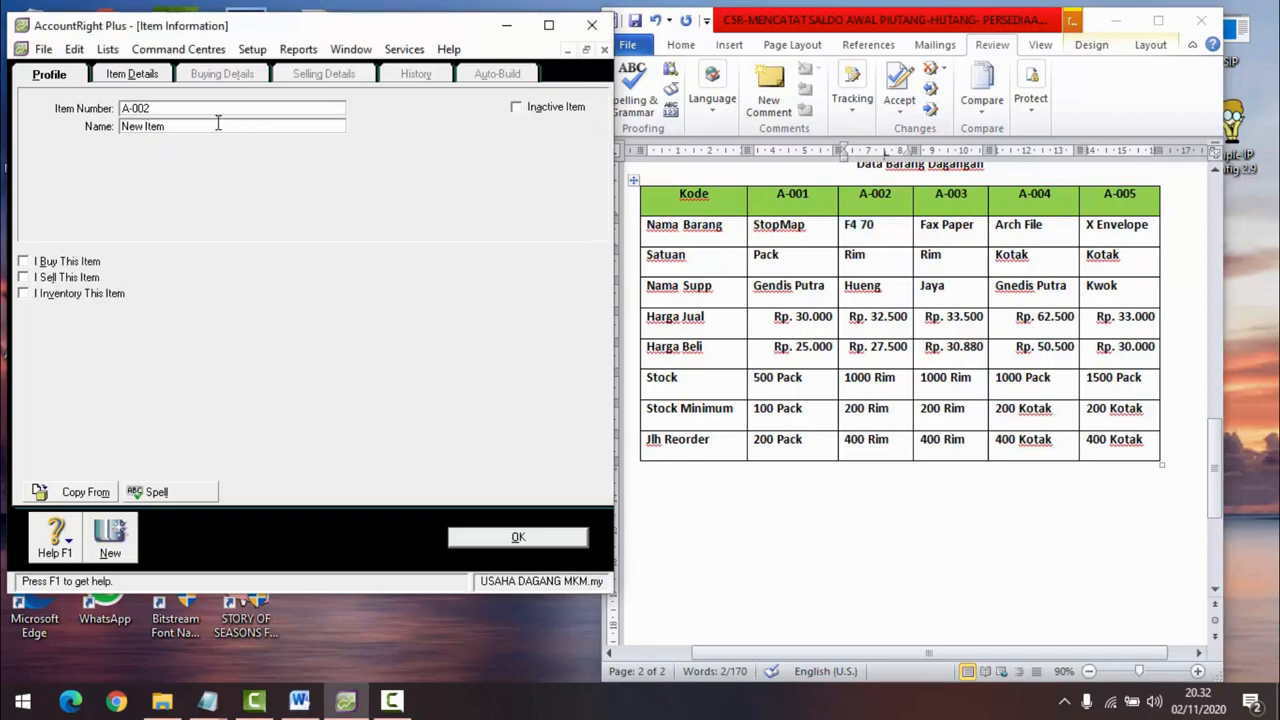
pyautogui.press('BackSpace')
pyautogui.press('BackSpace')
pyautogui.press('BackSpace')
pyautogui.press('BackSpace')
pyautogui.press('BackSpace')
pyautogui.press('BackSpace')
pyautogui.press('BackSpace')
pyautogui.press('BackSpace')
pyautogui.hotkey('ctrl', 'v')
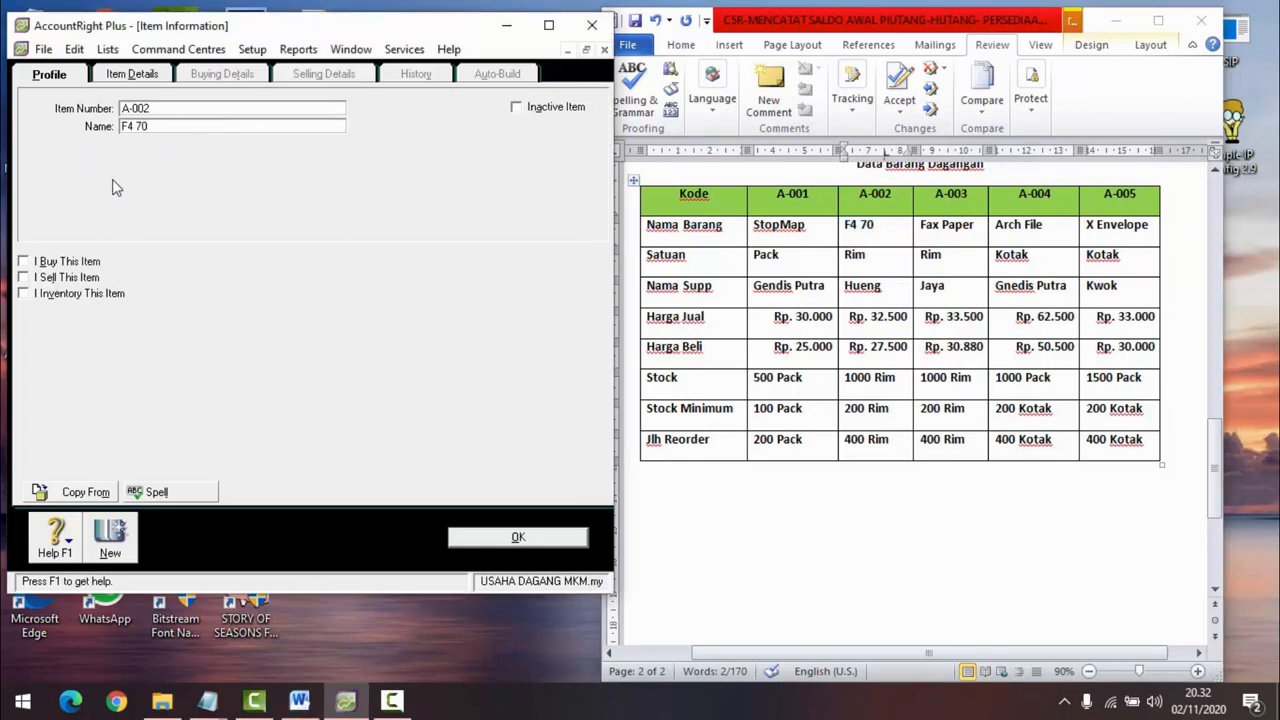
# Step: Mark item A-002 as bought, sold and inventoried
pyautogui.click(36, 264)
pyautogui.click(30, 278)
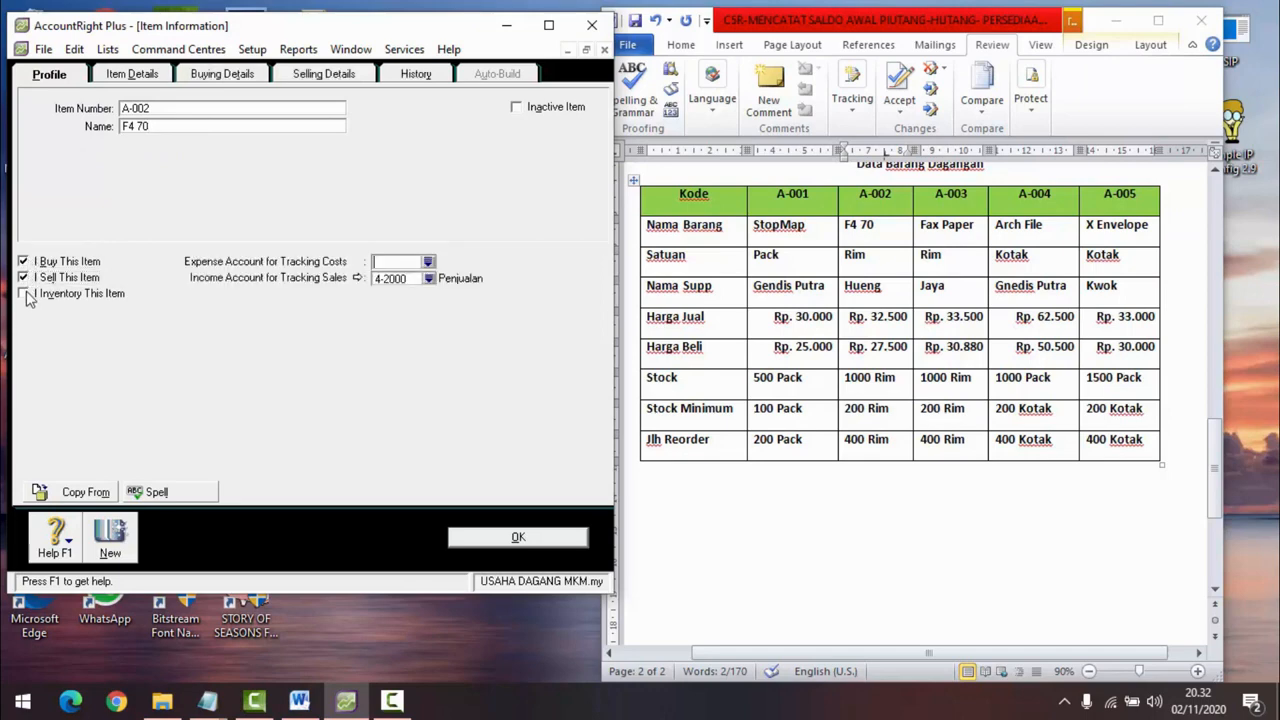
pyautogui.click(24, 294)
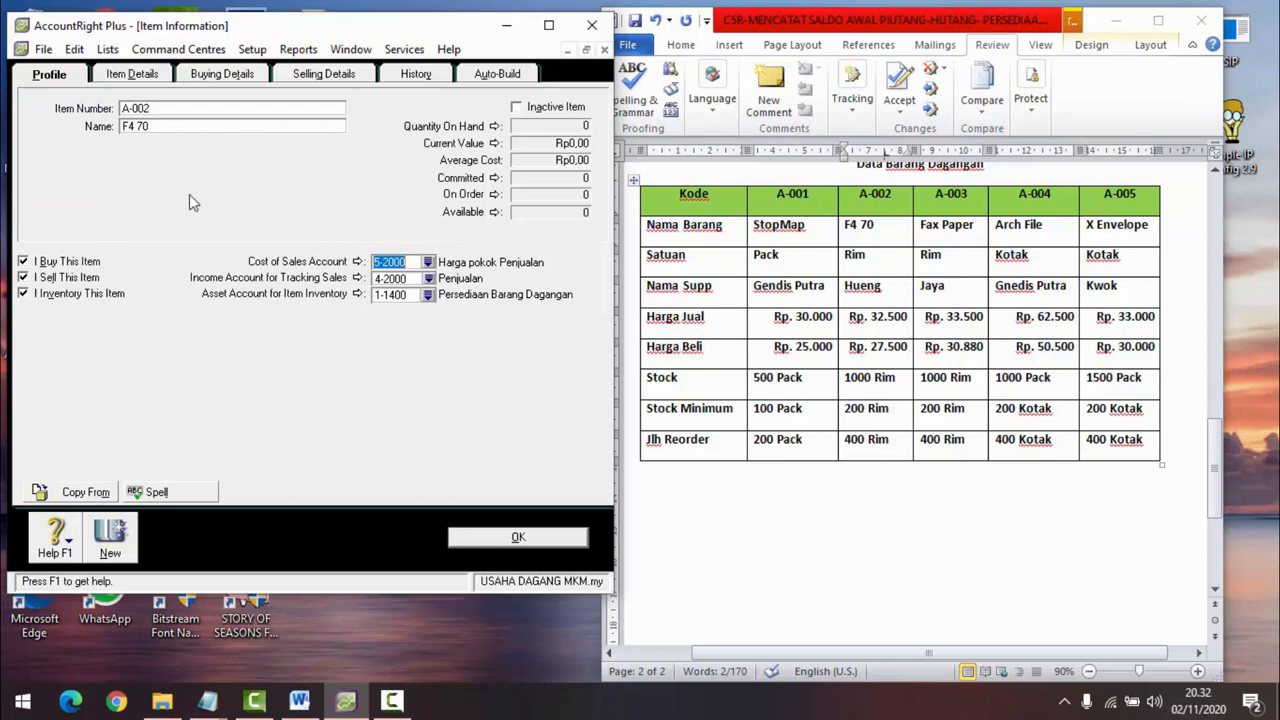
# Step: In item A-002's buying details, set the buying unit of measure to Rim
pyautogui.click(220, 76)
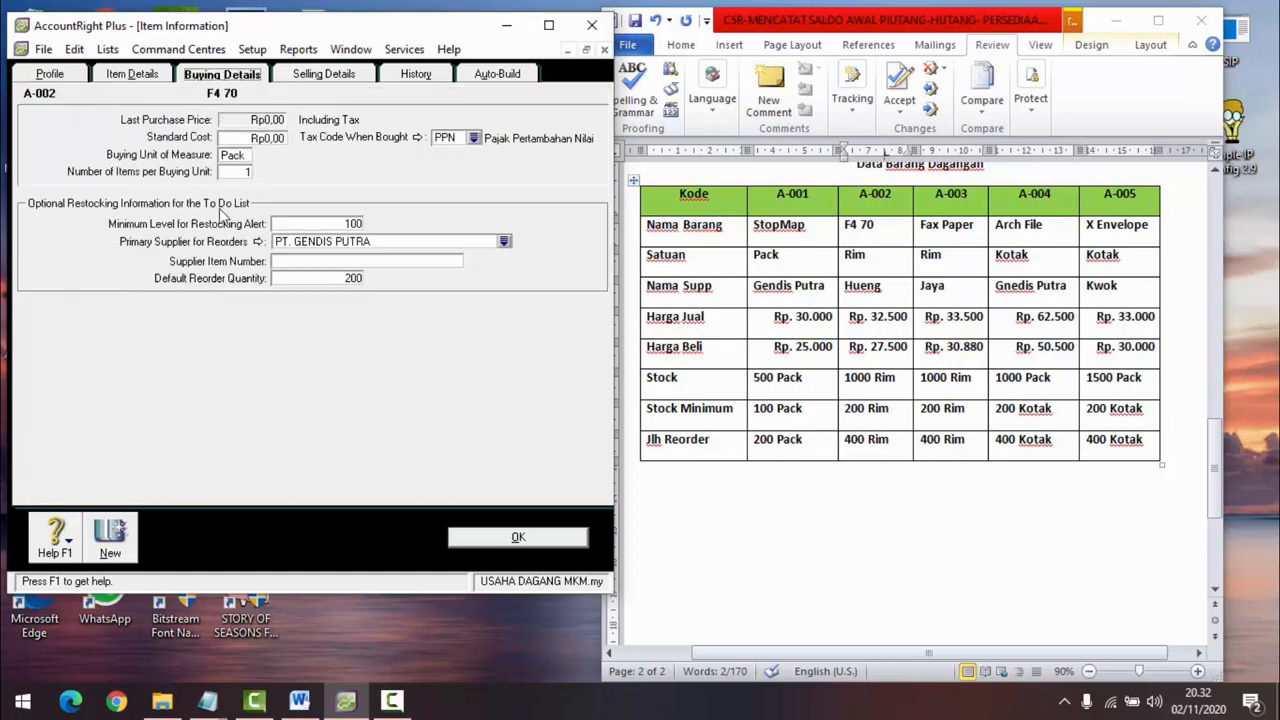
pyautogui.click(243, 160)
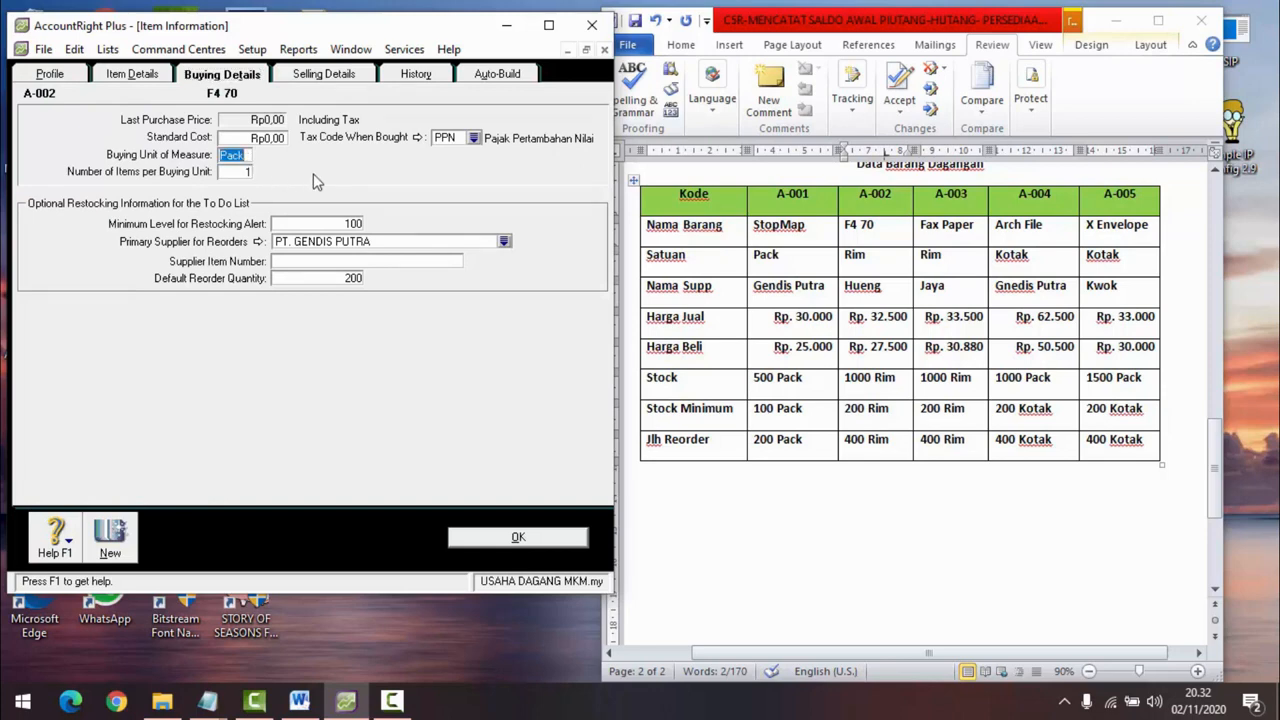
pyautogui.write('Rim')
# Step: Set item A-002's restocking information: minimum level 200, primary supplier PT. HUENG and default reorder quantity 400
pyautogui.doubleClick(362, 224)
pyautogui.write('200')
pyautogui.click(505, 243)
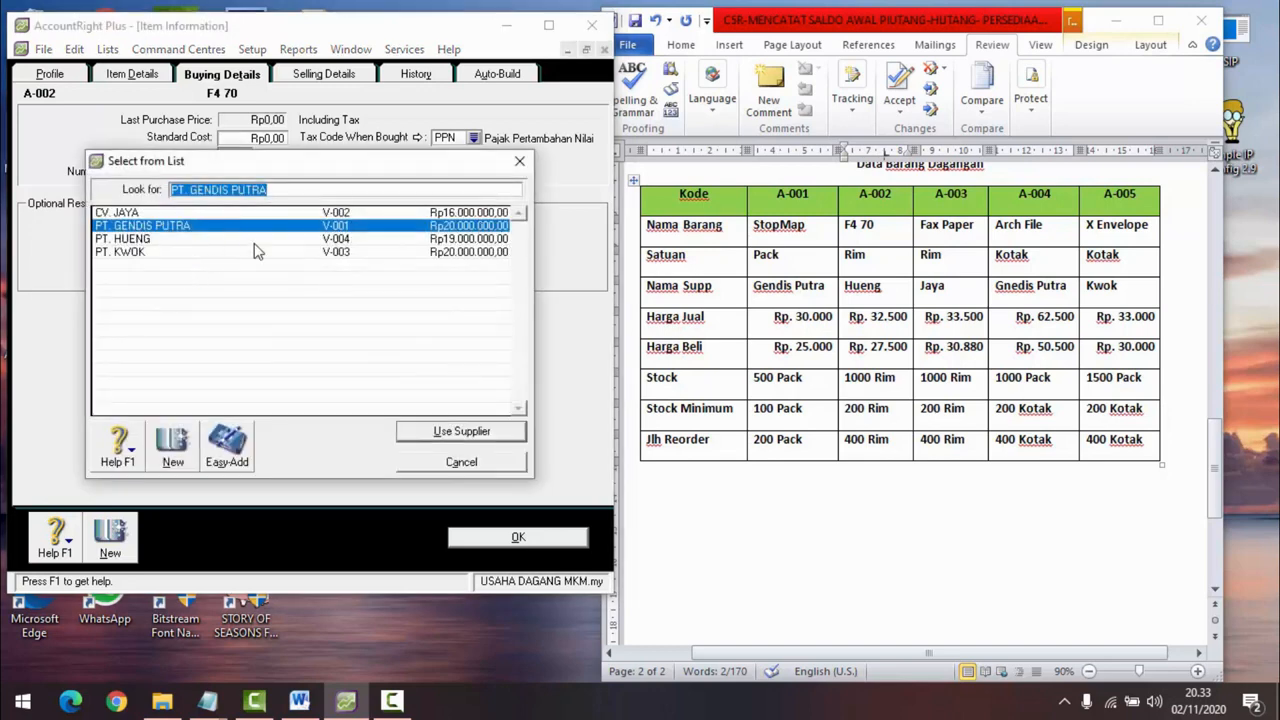
pyautogui.click(298, 240)
pyautogui.click(452, 432)
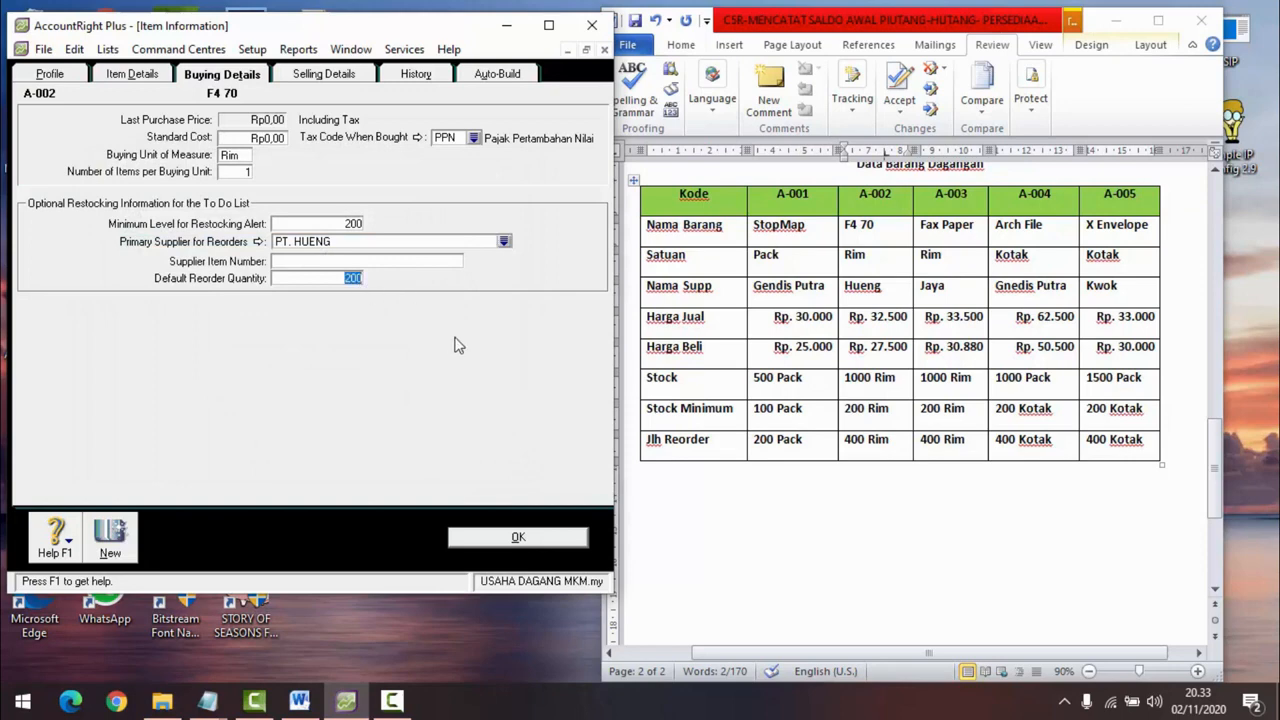
pyautogui.write('40')
# Step: In item A-002's selling details, set the base selling price to Rp32.500 and the selling unit to Rim, and save the item
pyautogui.click(340, 79)
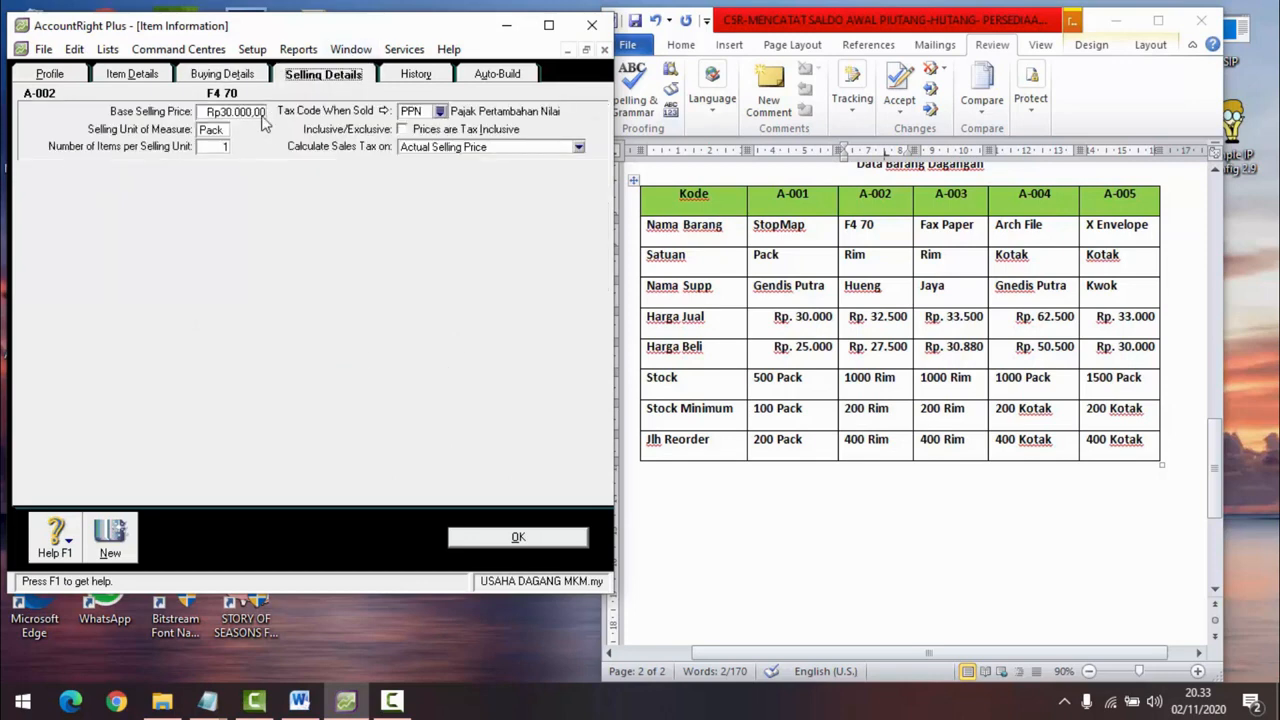
pyautogui.press('Tab')
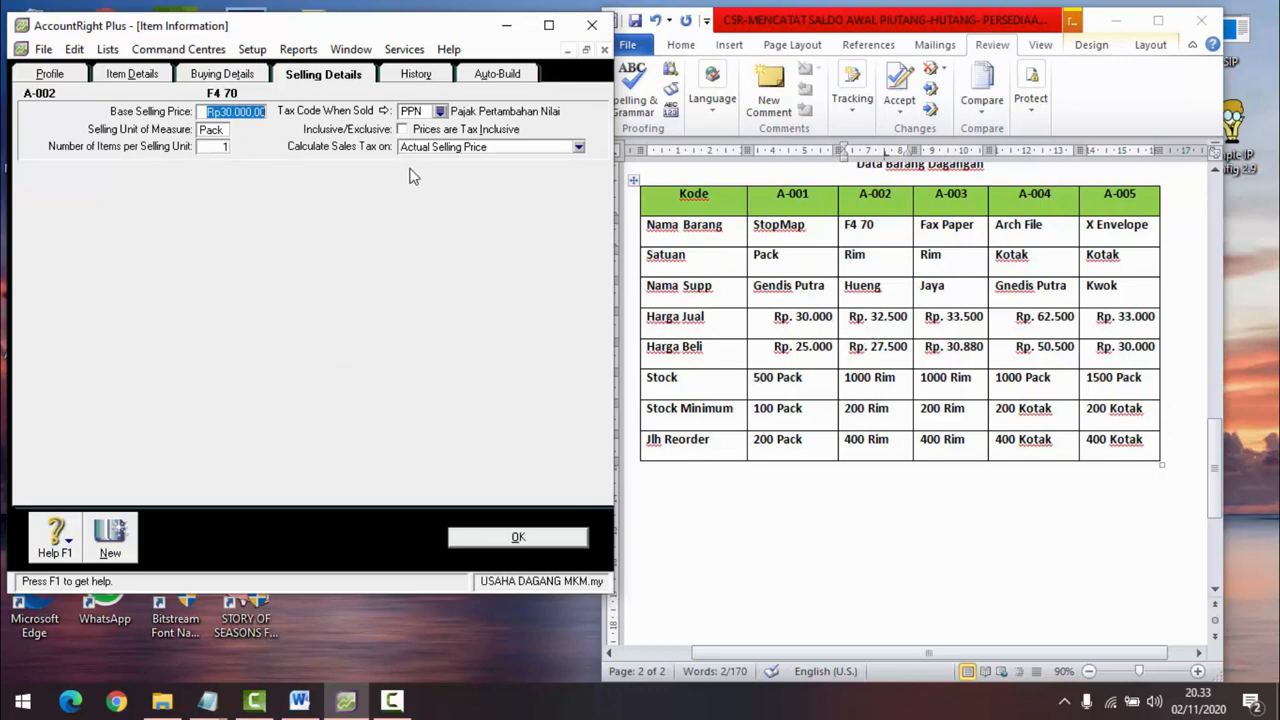
pyautogui.write('32.')
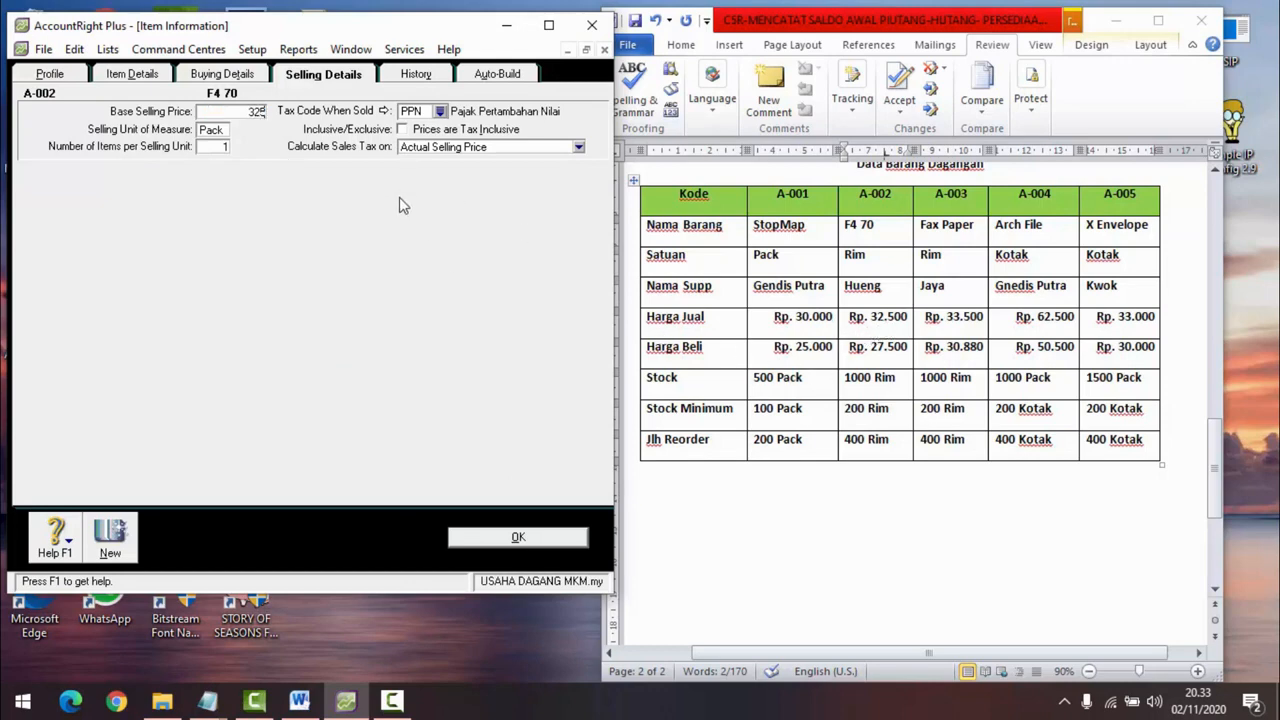
pyautogui.write('500')
pyautogui.click(215, 131)
pyautogui.write('Rim')
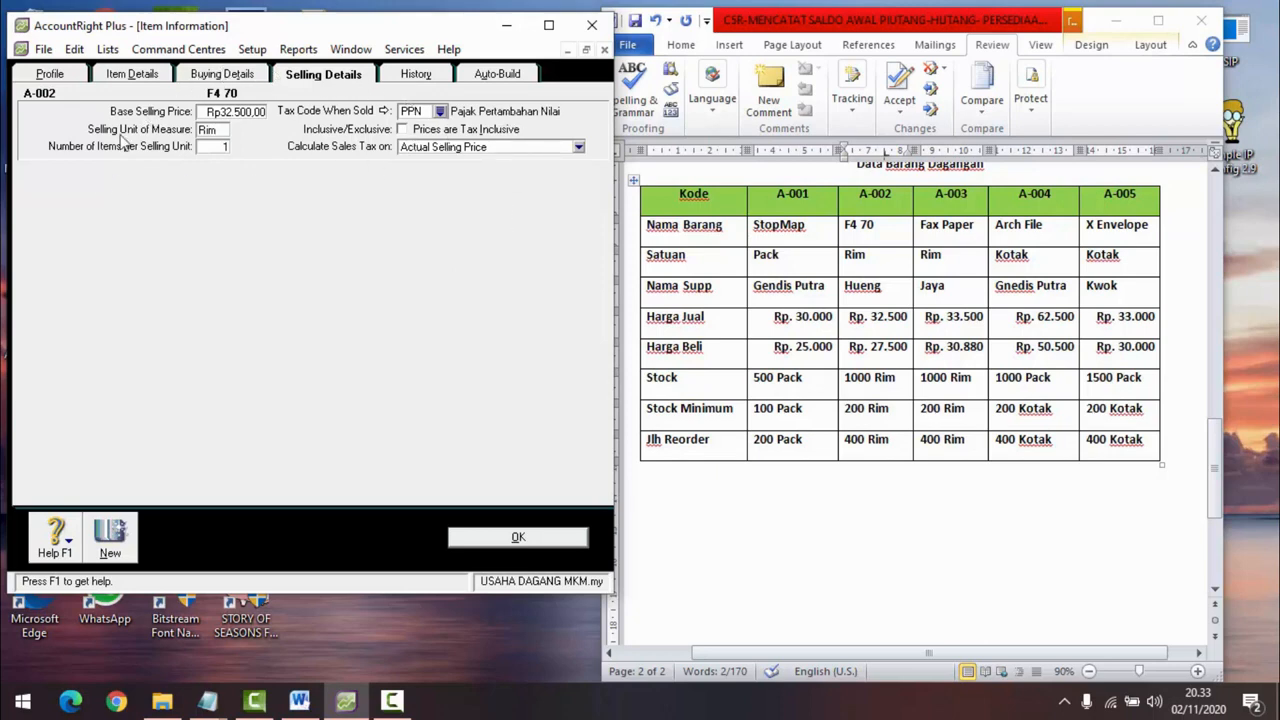
pyautogui.click(553, 537)
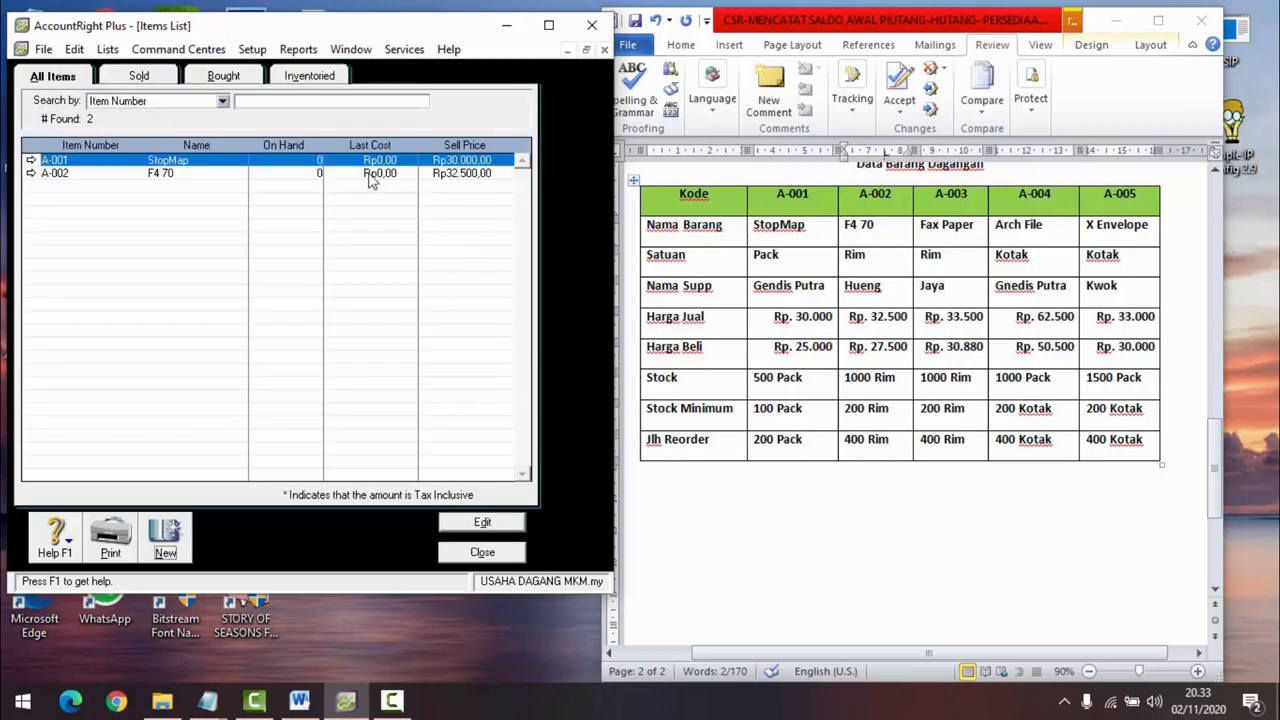
# Step: Start another new item from the items list with item number A-003, copied from the Word table's Kode row
pyautogui.click(496, 553)
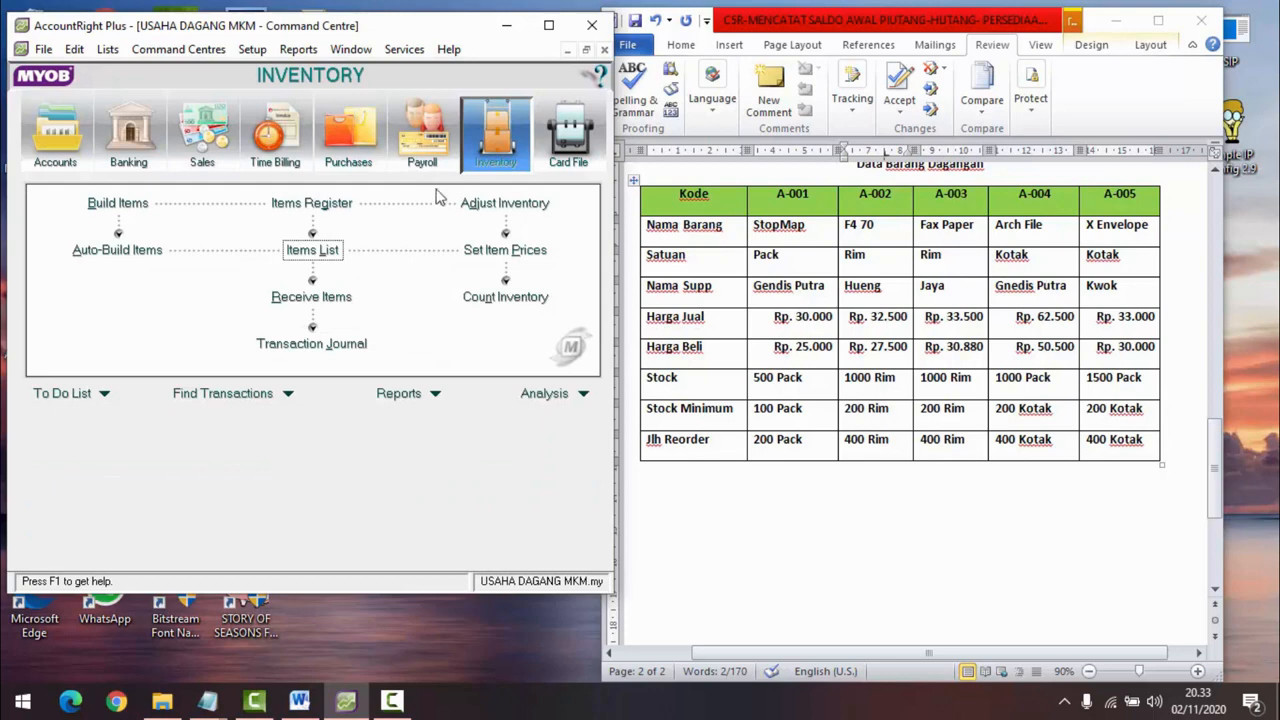
pyautogui.click(330, 250)
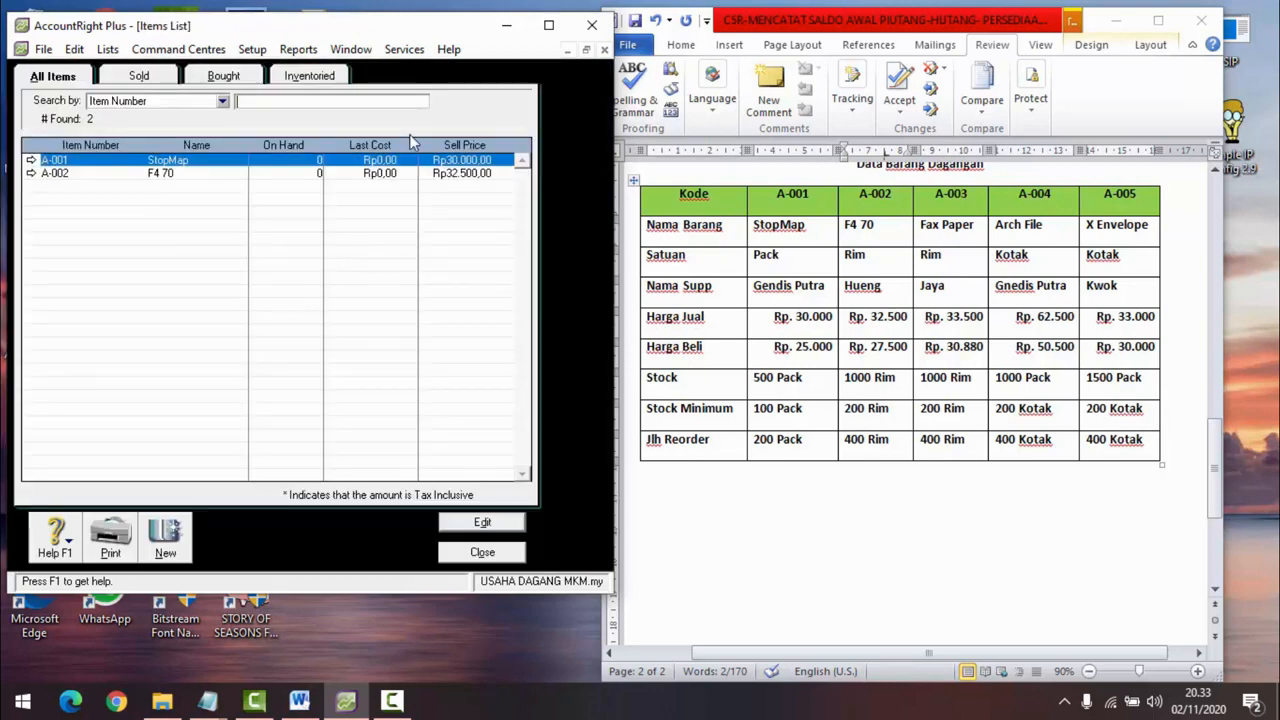
pyautogui.click(184, 530)
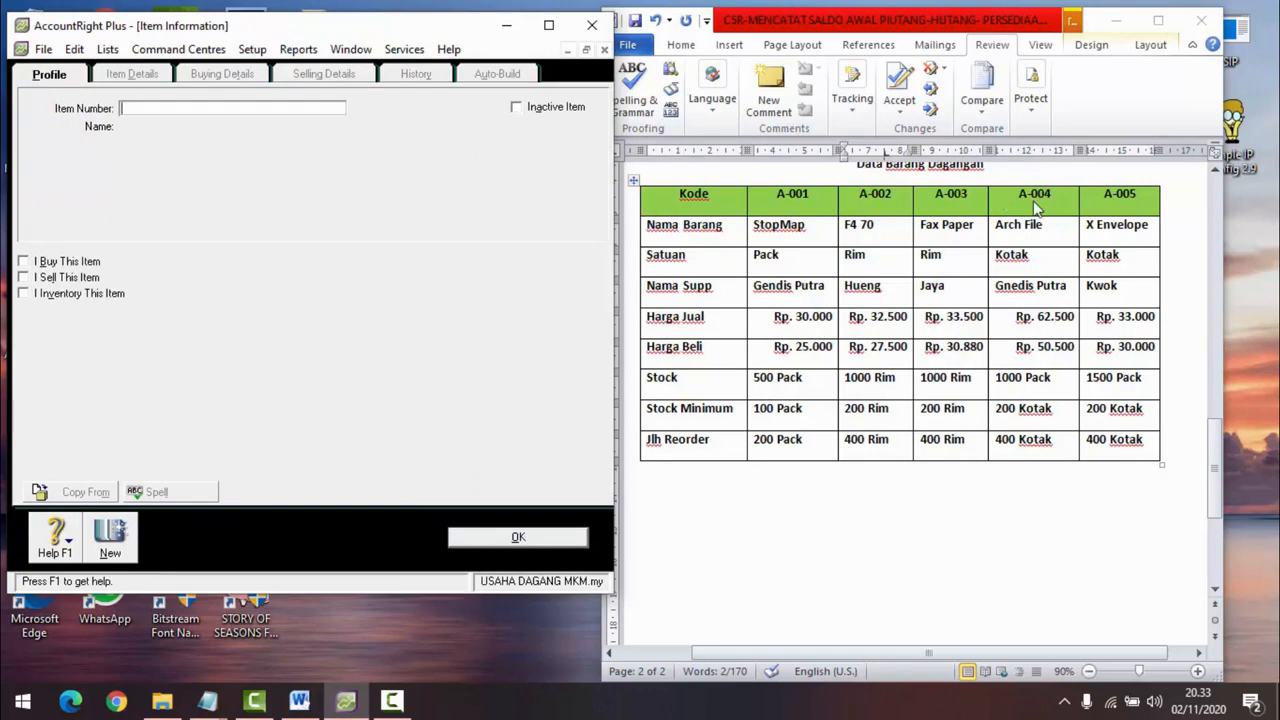
pyautogui.hotkey('alt', 'Tab')
pyautogui.click(937, 195)
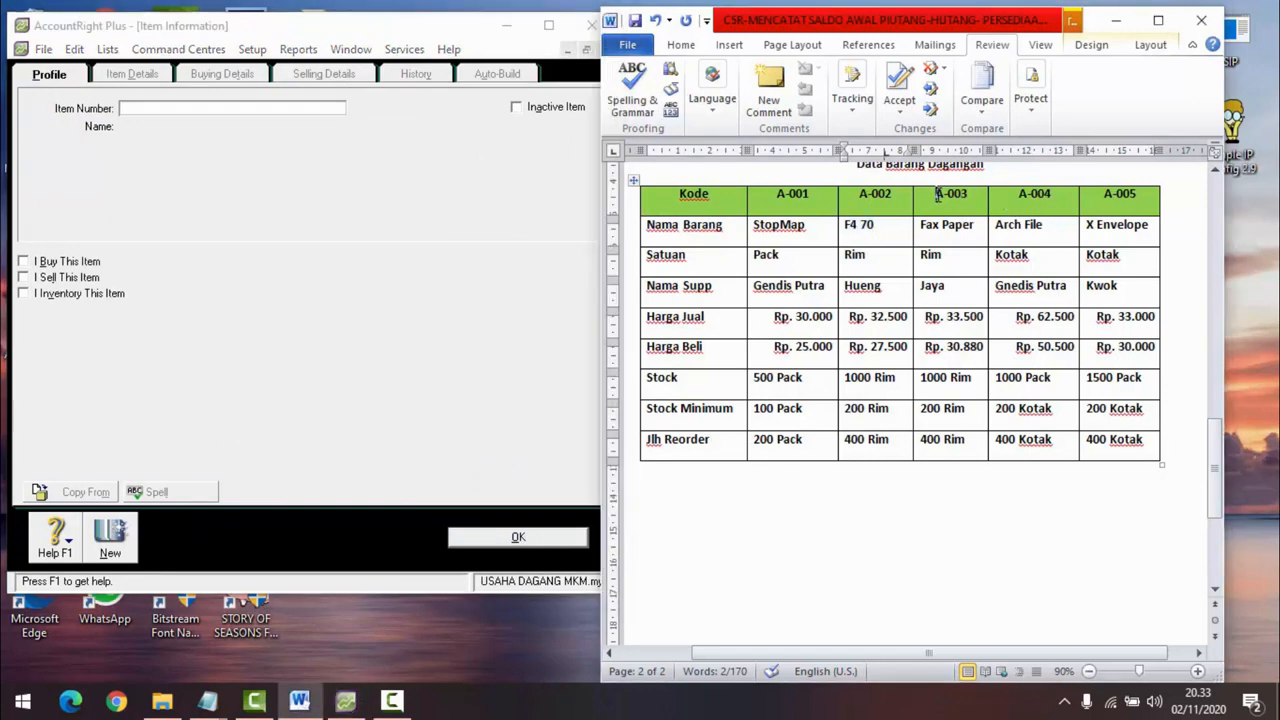
pyautogui.moveTo(940, 194); pyautogui.dragTo(978, 194)
pyautogui.hotkey('ctrl', 'c')
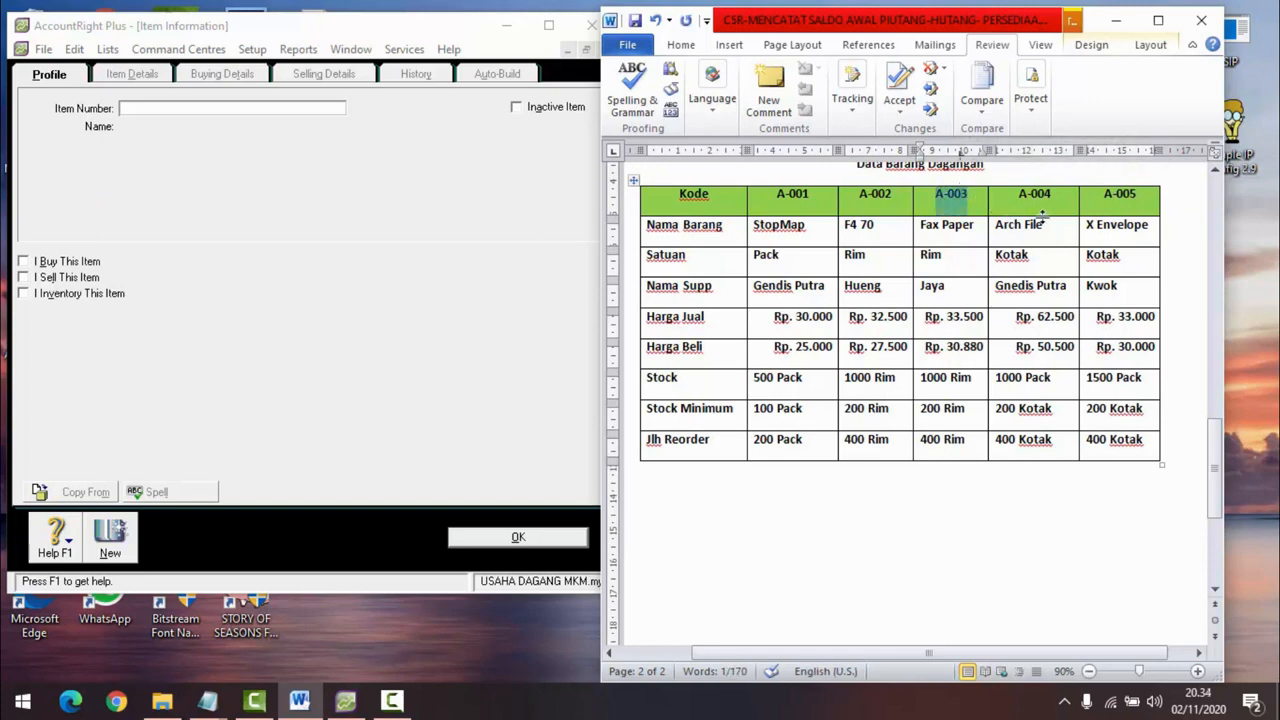
pyautogui.click(140, 108)
pyautogui.hotkey('ctrl', 'v')
pyautogui.press('Tab')
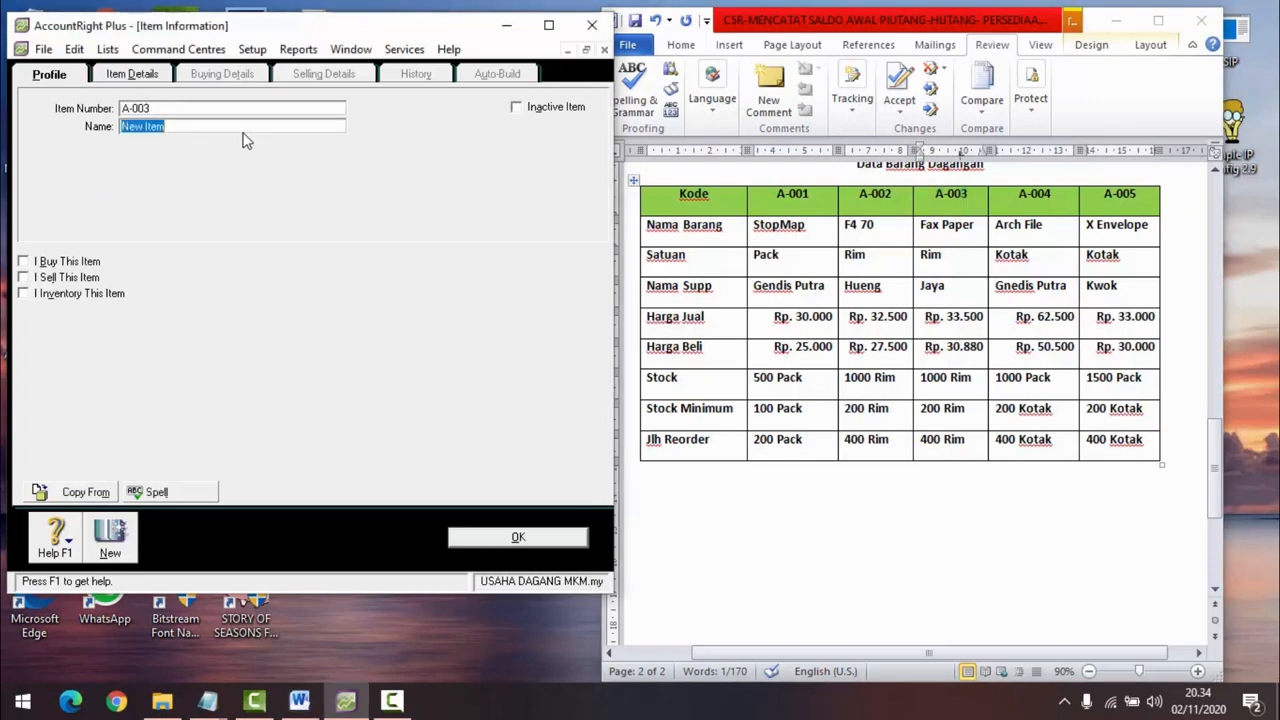
# Step: Name item A-003 Fax Paper, copying the name from the Word table's Nama Barang row
pyautogui.click(924, 230)
pyautogui.moveTo(921, 225)
pyautogui.mouseDown()
pyautogui.moveTo(951, 225)
pyautogui.moveTo(924, 221)
pyautogui.mouseUp()
pyautogui.click(979, 225)
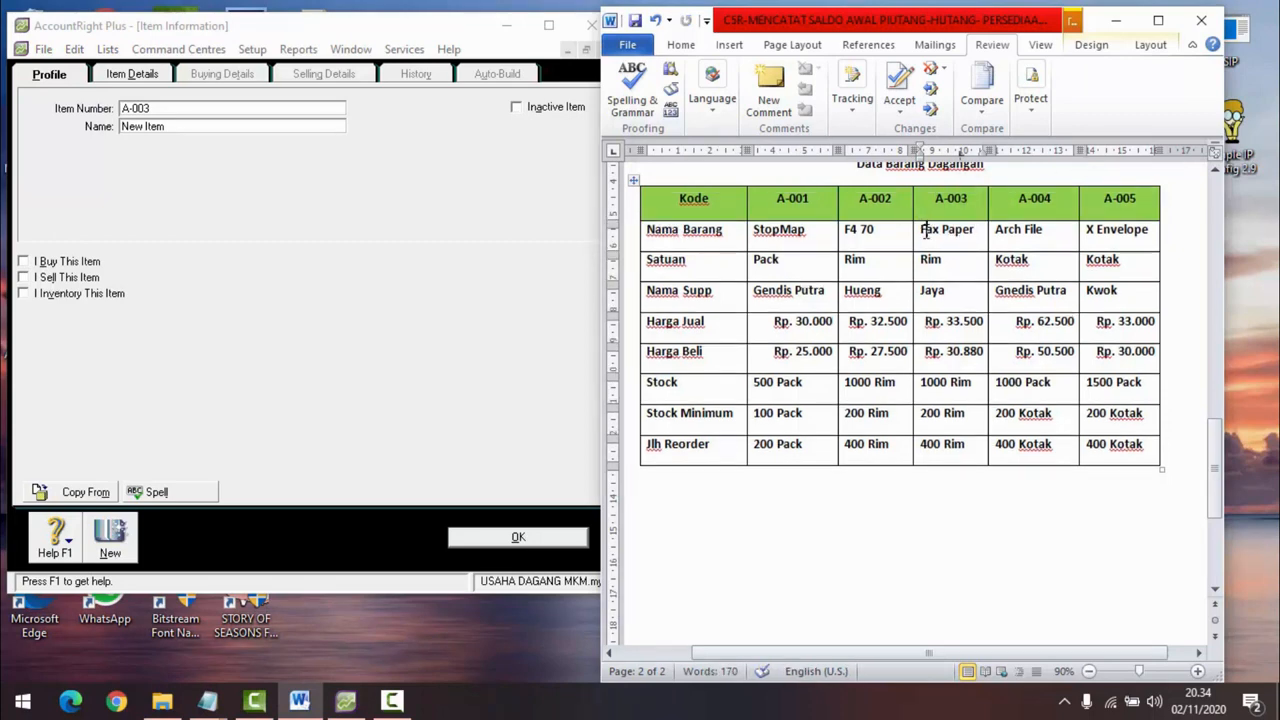
pyautogui.moveTo(921, 229); pyautogui.dragTo(987, 234)
pyautogui.hotkey('ctrl', 'c')
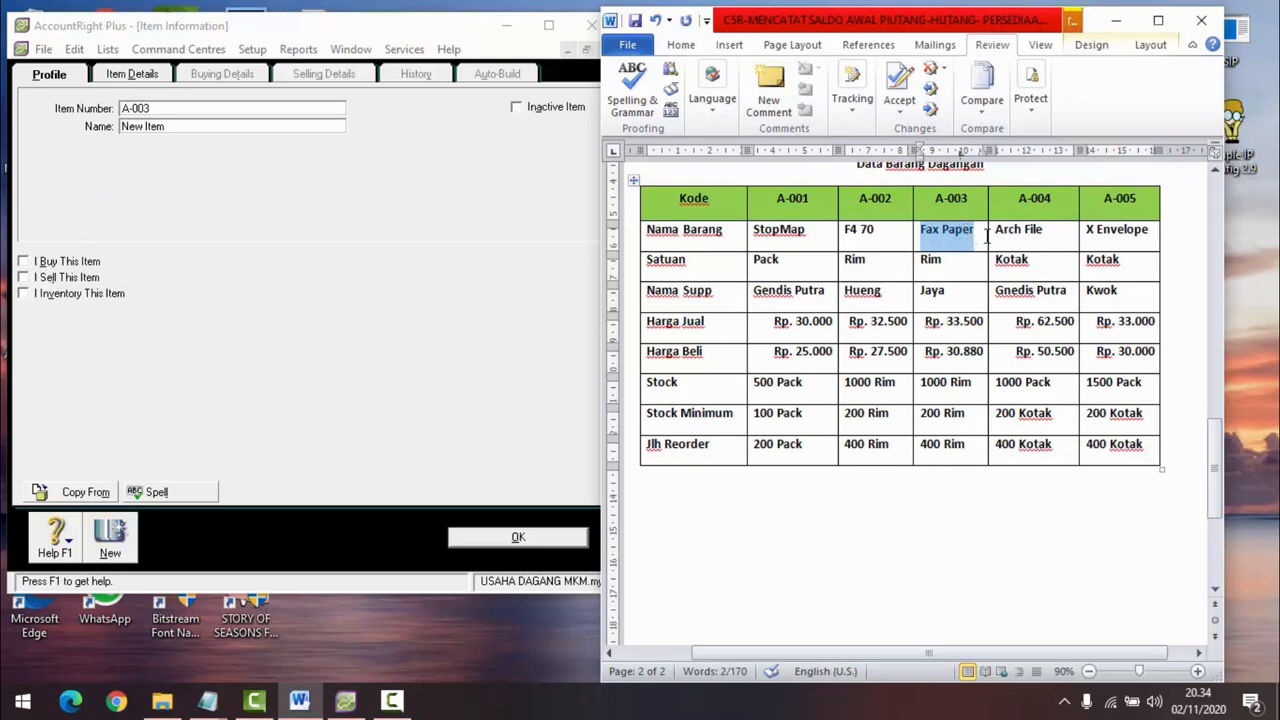
pyautogui.click(171, 126)
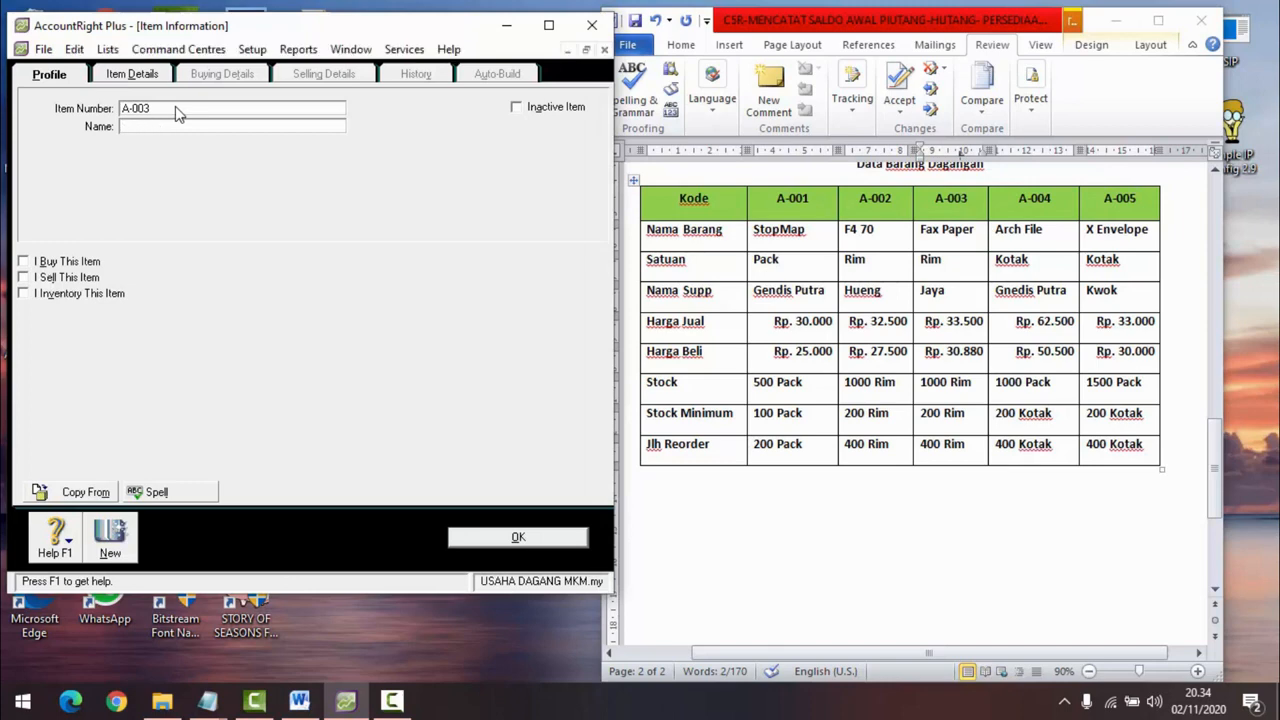
pyautogui.hotkey('ctrl', 'v')
# Step: Mark item A-003 as bought, sold and inventoried
pyautogui.click(30, 262)
pyautogui.click(26, 279)
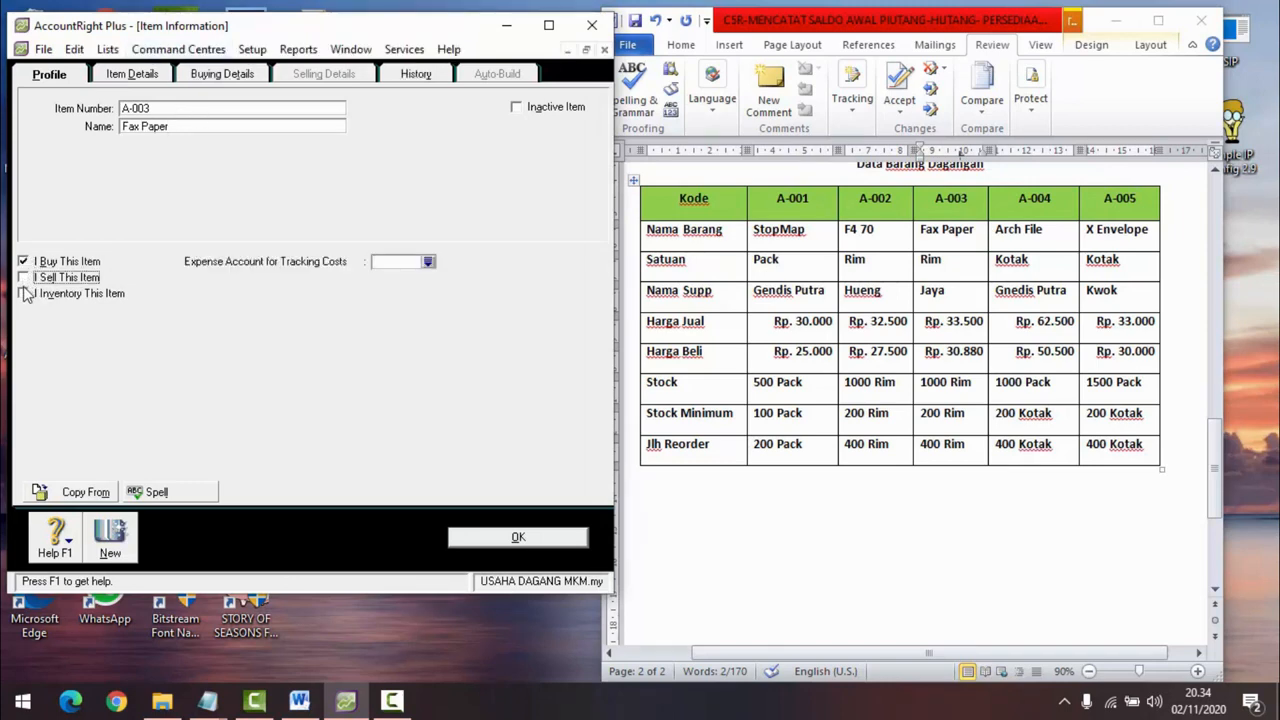
pyautogui.click(24, 296)
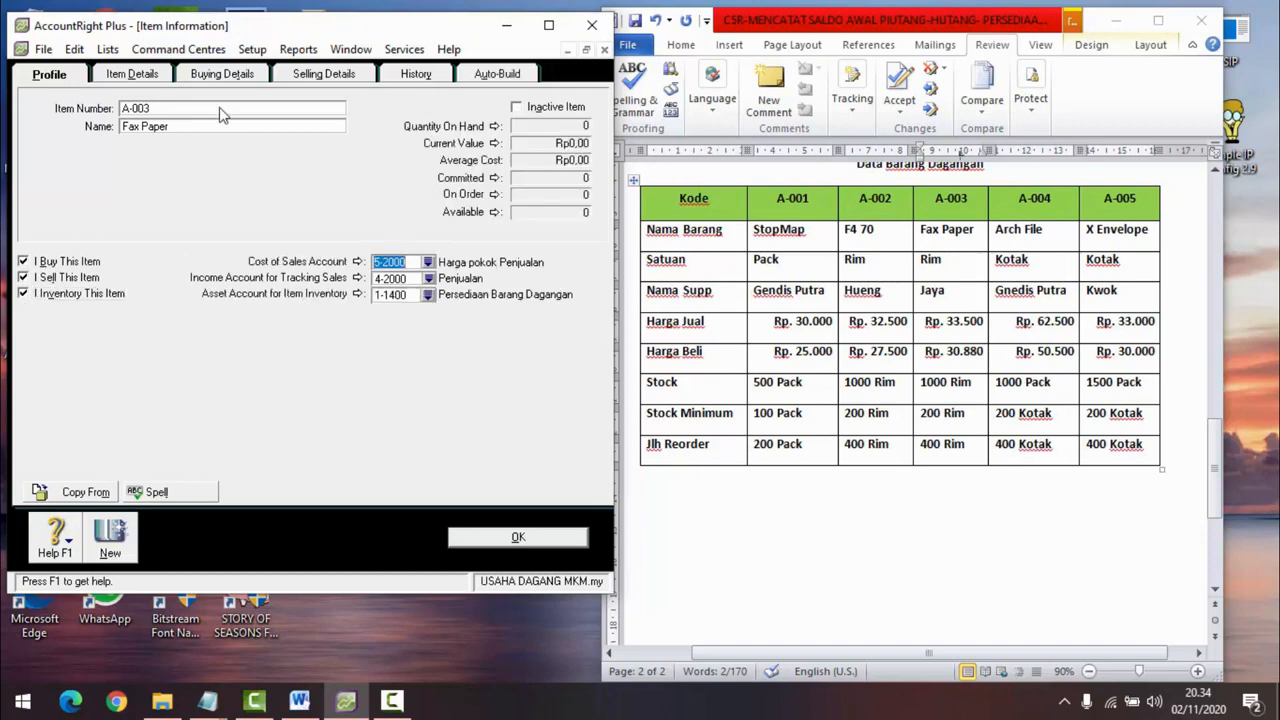
# Step: In item A-003's buying details, set the primary supplier for reorders to CV. JAYA
pyautogui.click(223, 80)
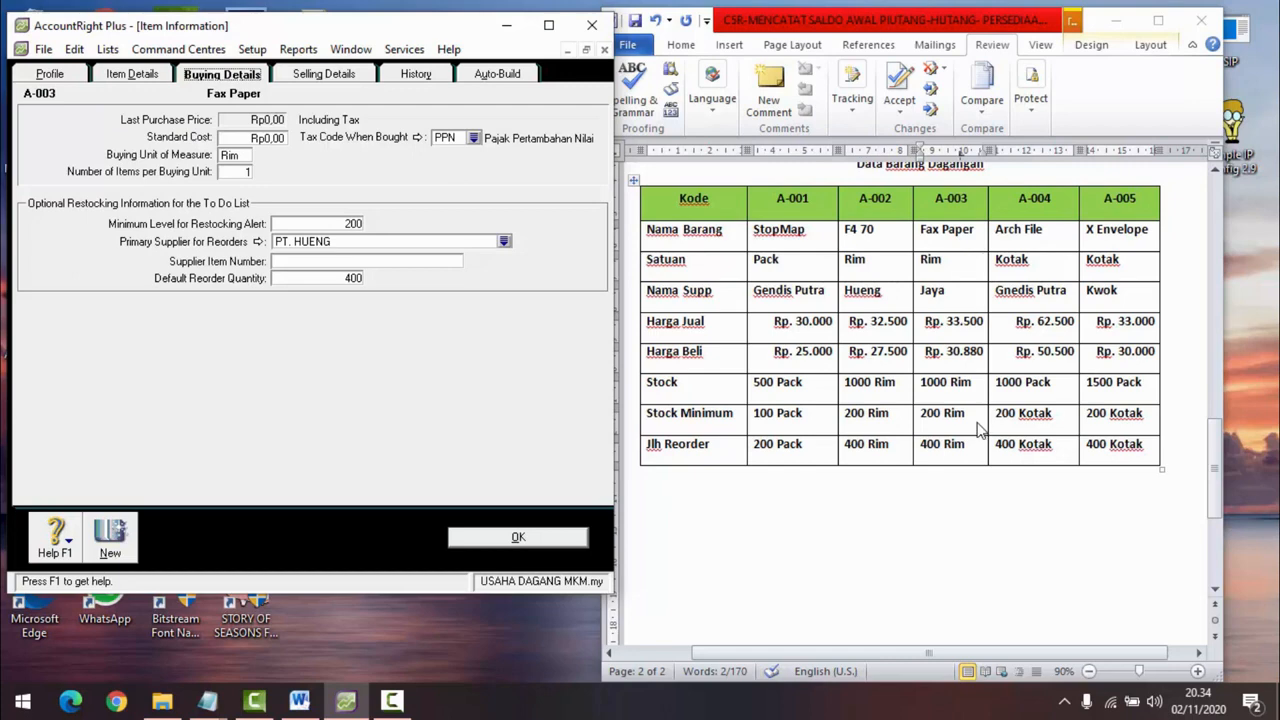
pyautogui.click(504, 243)
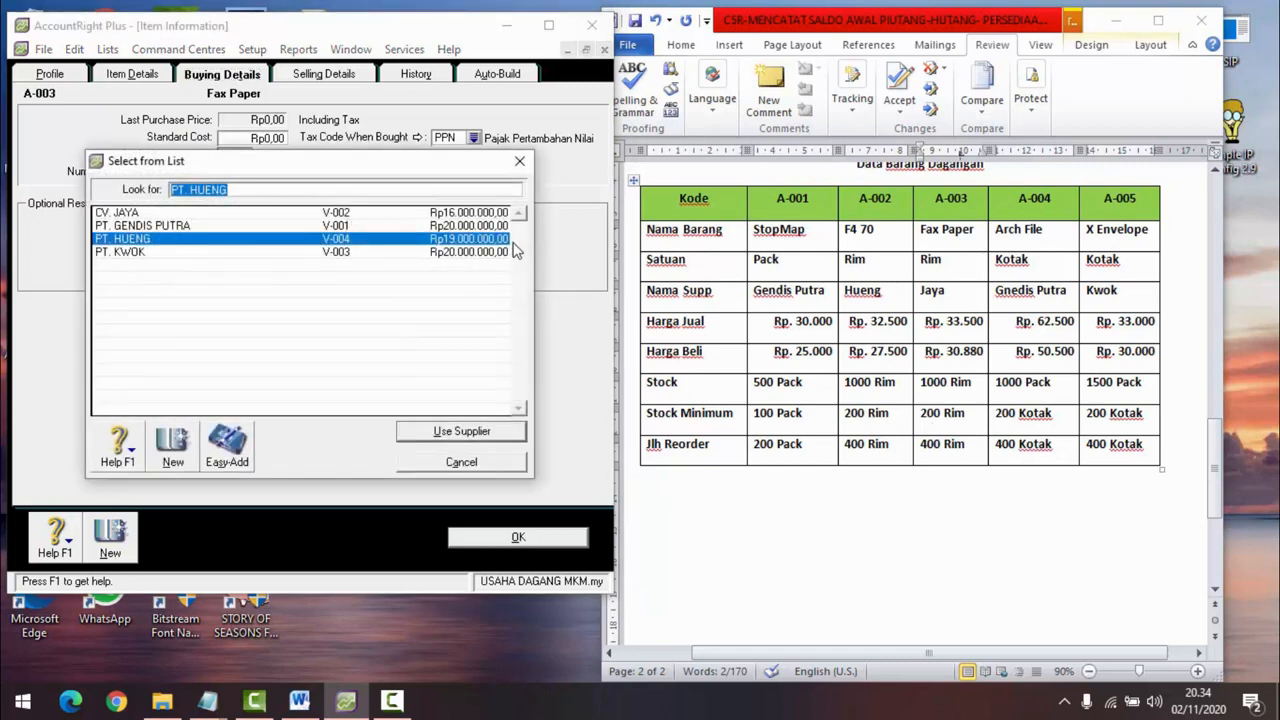
pyautogui.click(128, 214)
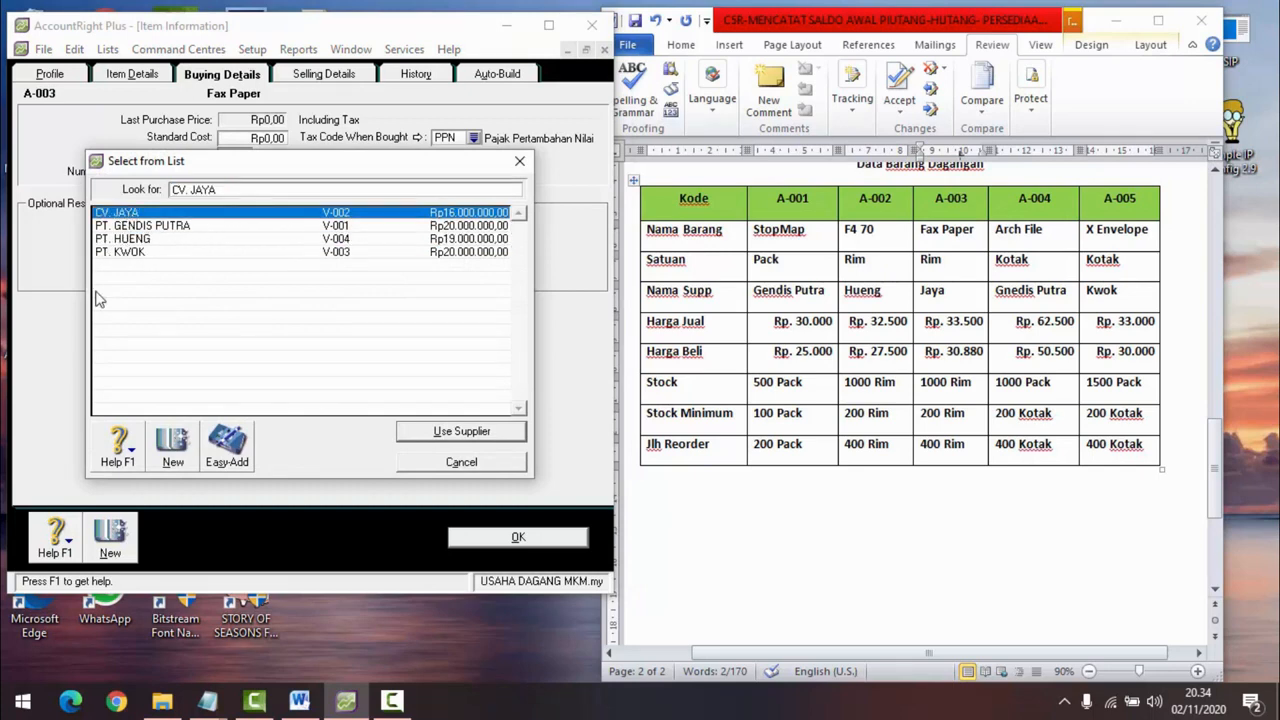
pyautogui.click(466, 434)
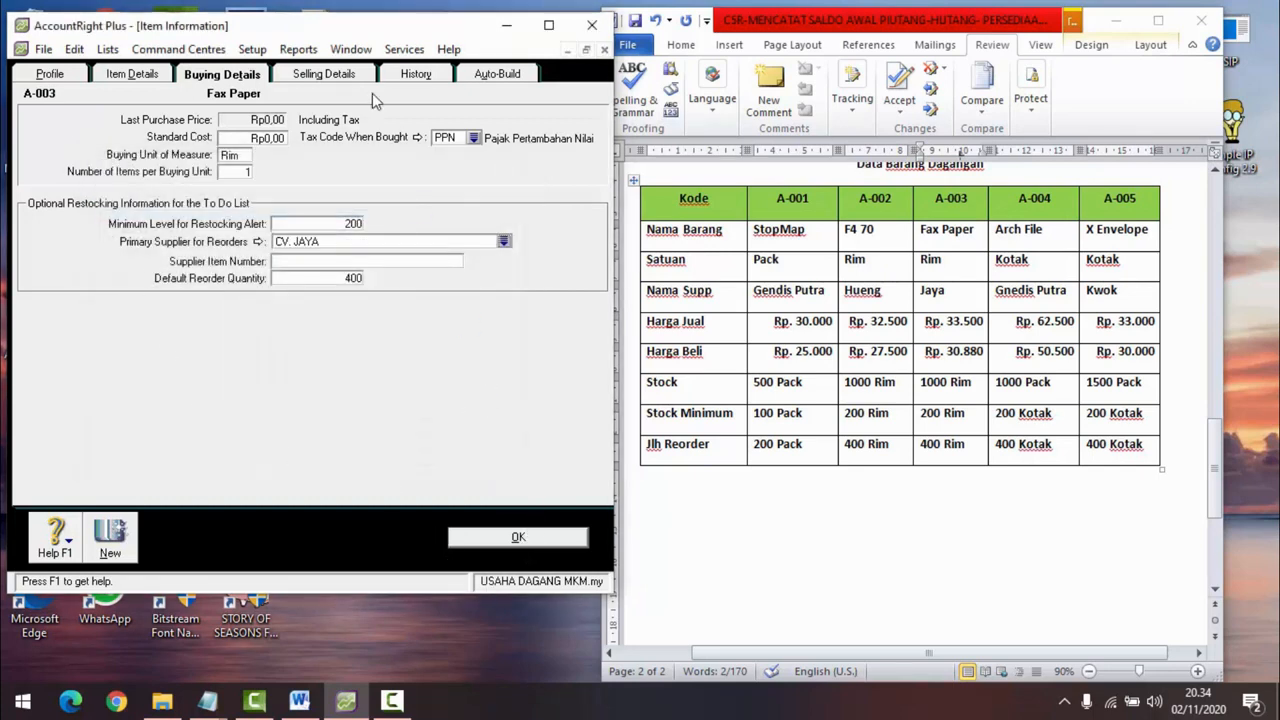
# Step: In item A-003's selling details, set the base selling price to Rp33.500 and save the item
pyautogui.click(323, 74)
pyautogui.click(236, 111)
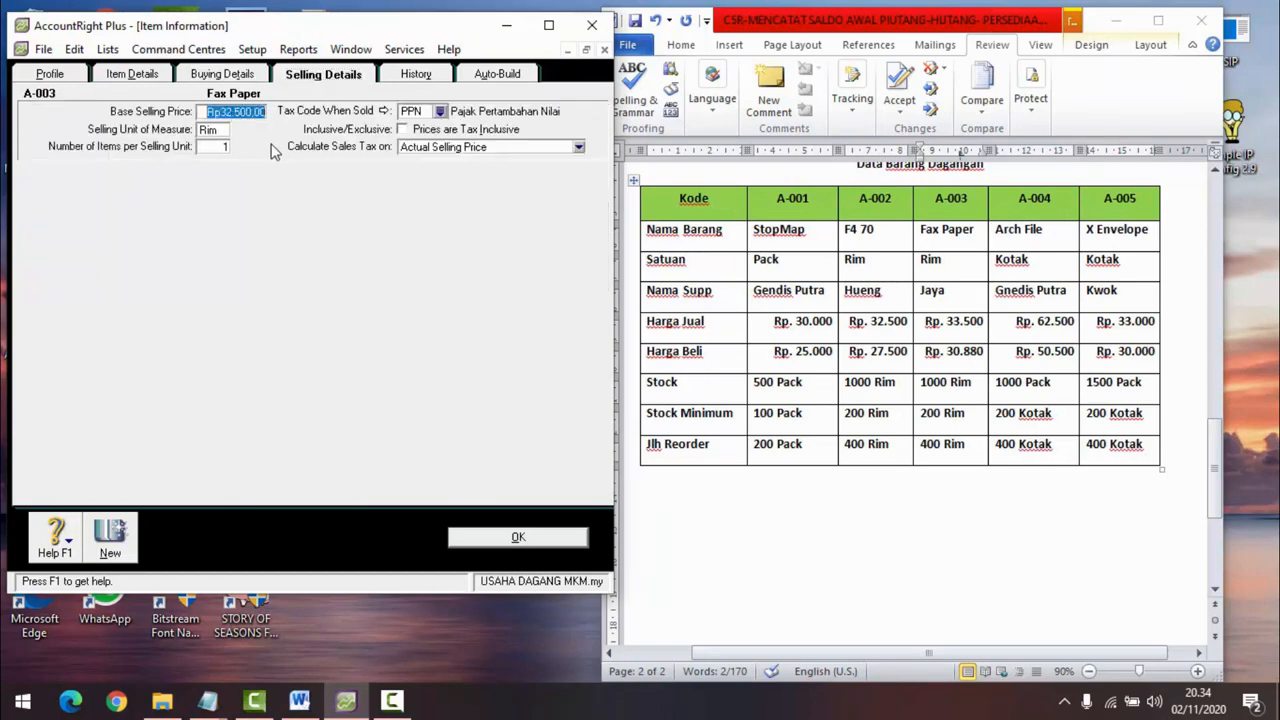
pyautogui.write('33500')
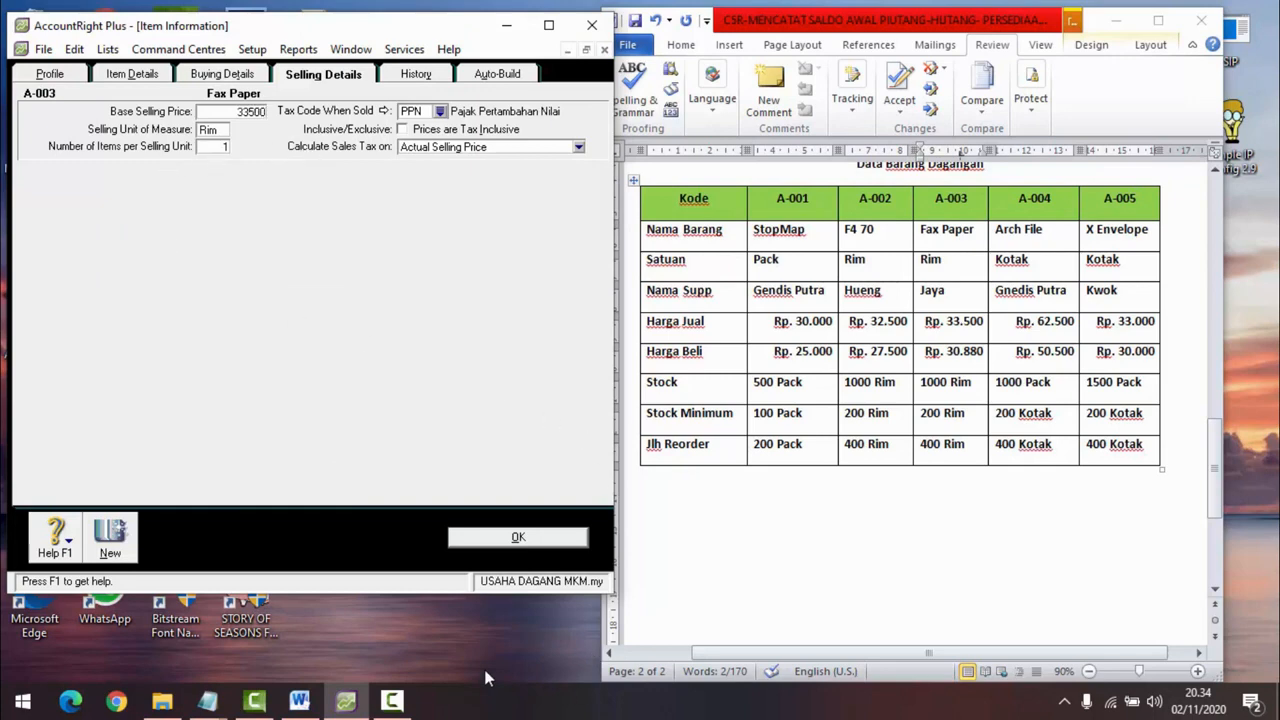
pyautogui.click(518, 537)
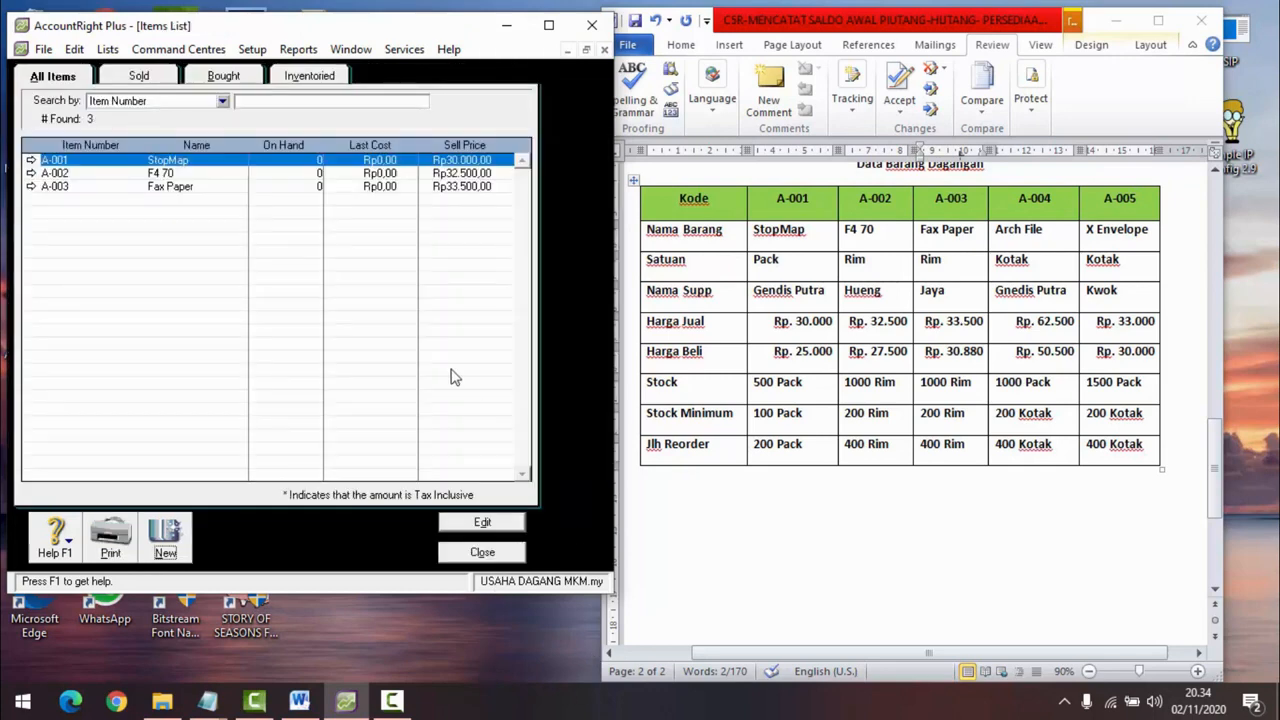
# Step: Start a new item from the items list with item number A-004, copied from the Word table's Kode row
pyautogui.click(168, 537)
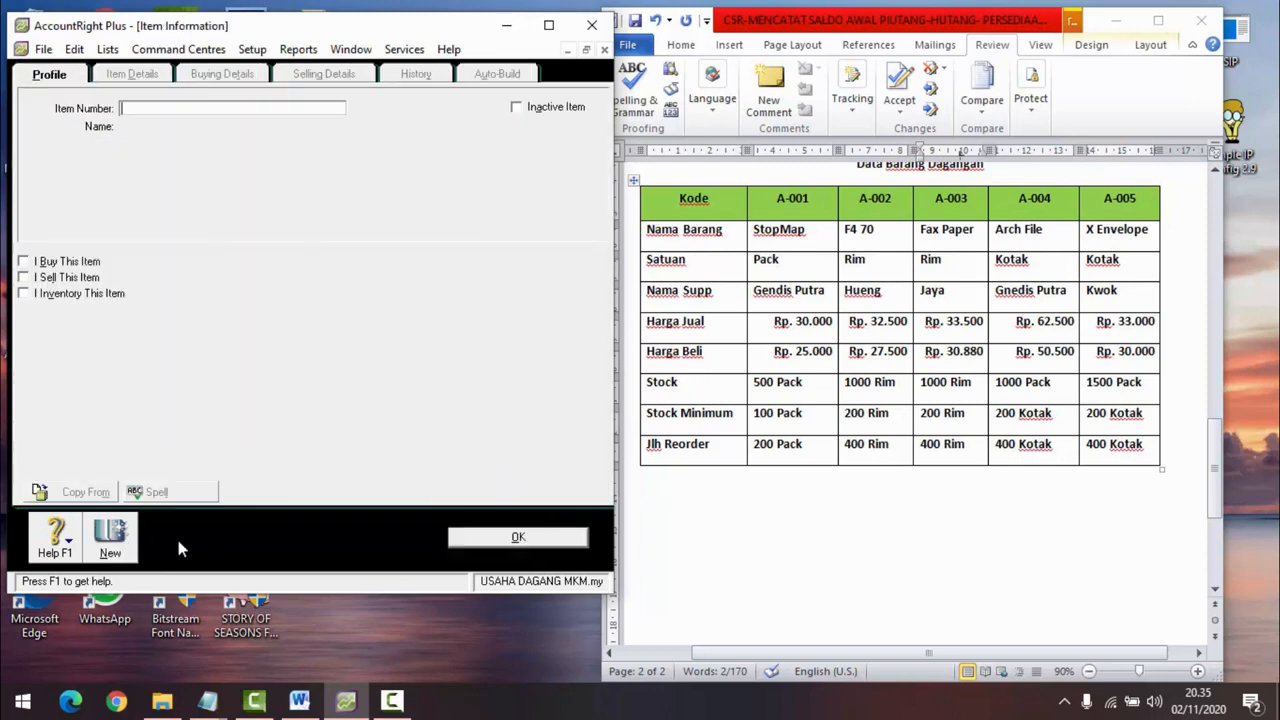
pyautogui.click(1024, 199)
pyautogui.moveTo(1024, 199); pyautogui.dragTo(1052, 202)
pyautogui.hotkey('ctrl', 'c')
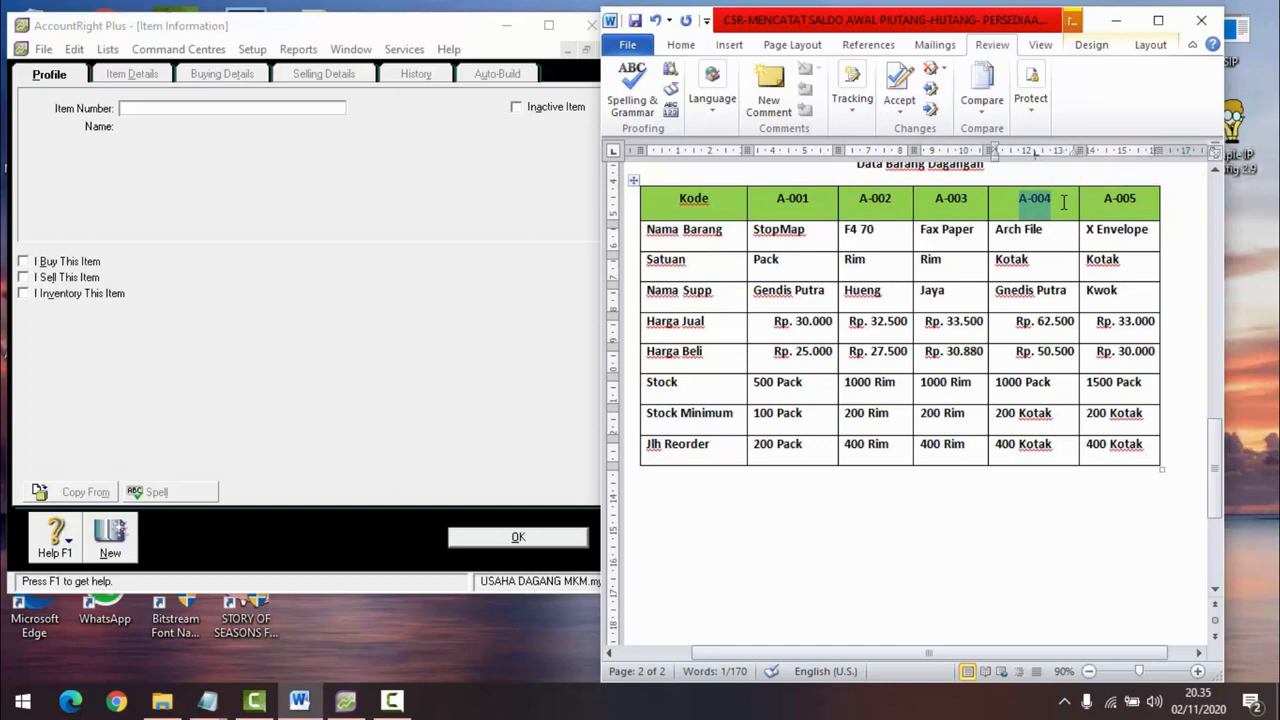
pyautogui.click(220, 110)
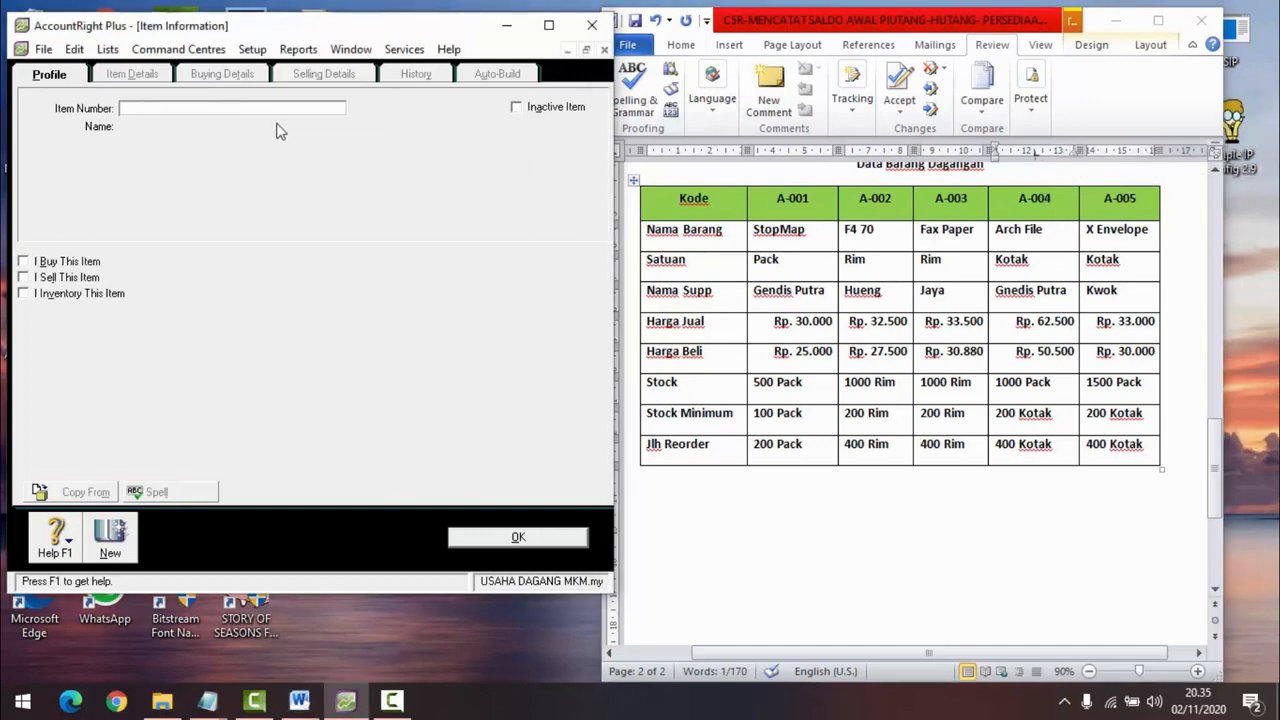
pyautogui.hotkey('ctrl', 'v')
pyautogui.press('Tab')
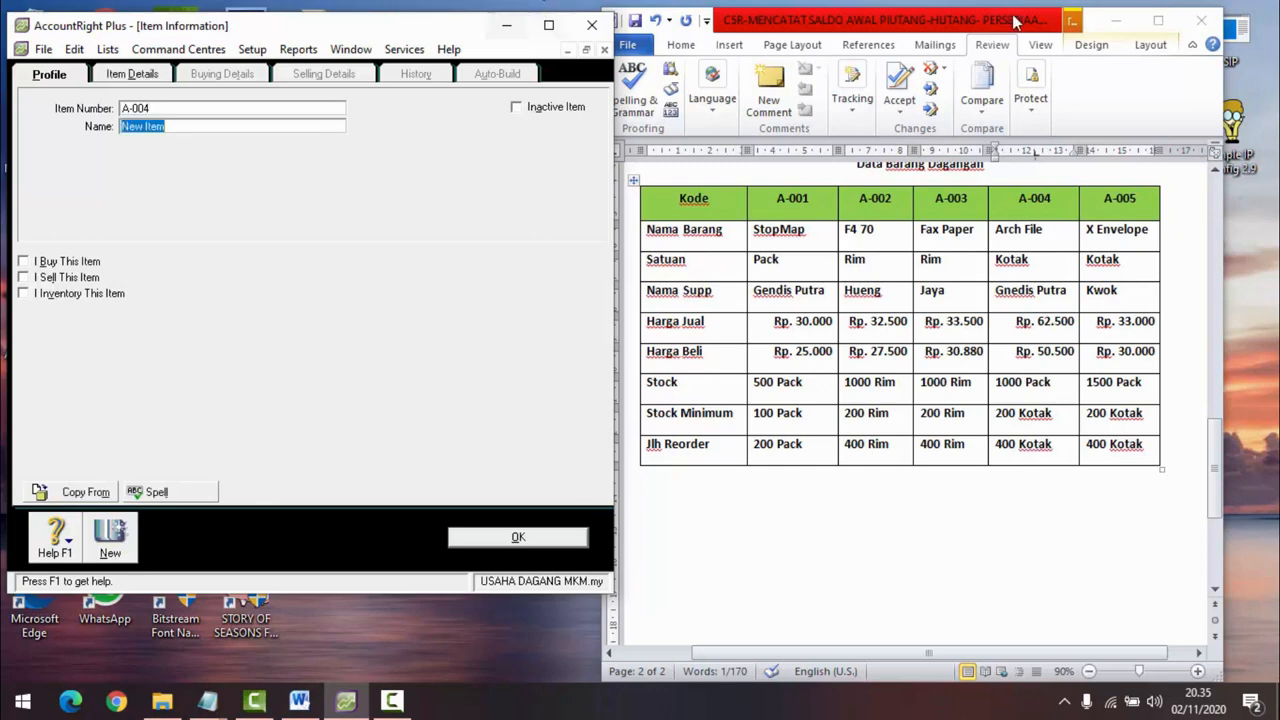
# Step: Replace item A-004's default name with Arch File, copied from the Word table's Nama Barang row
pyautogui.click(1010, 240)
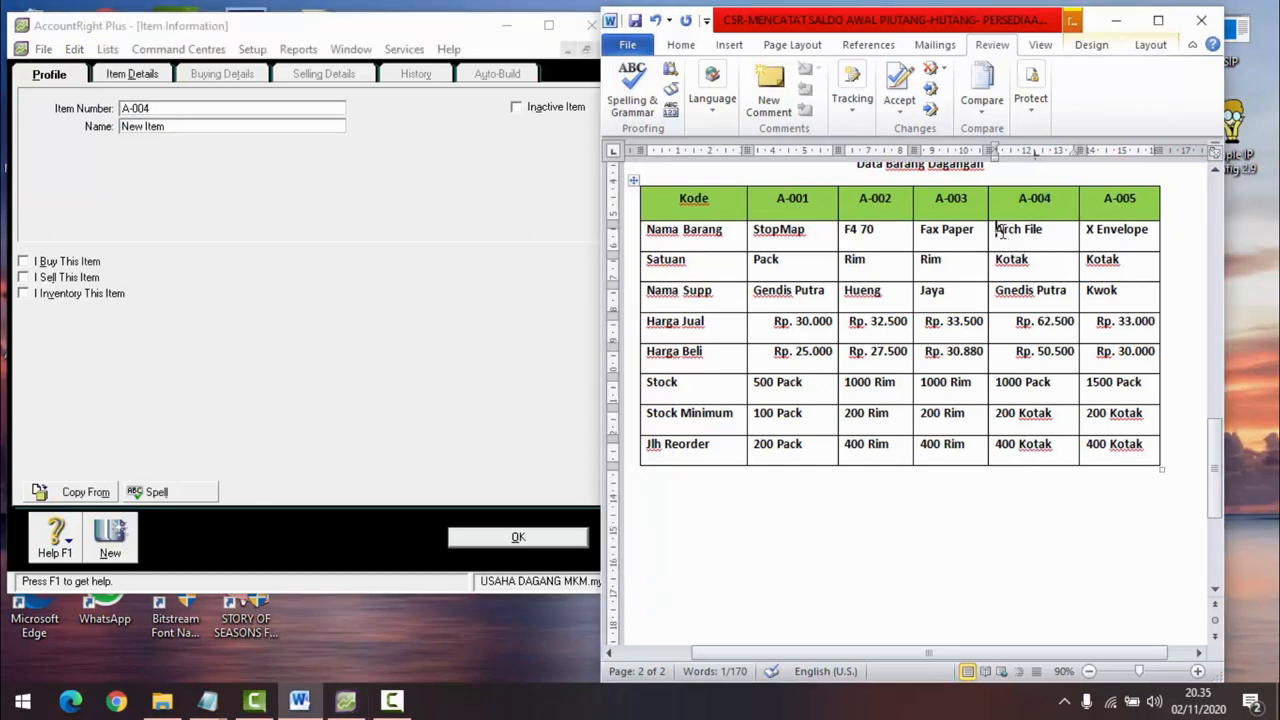
pyautogui.moveTo(996, 229); pyautogui.dragTo(1046, 231)
pyautogui.hotkey('ctrl', 'c')
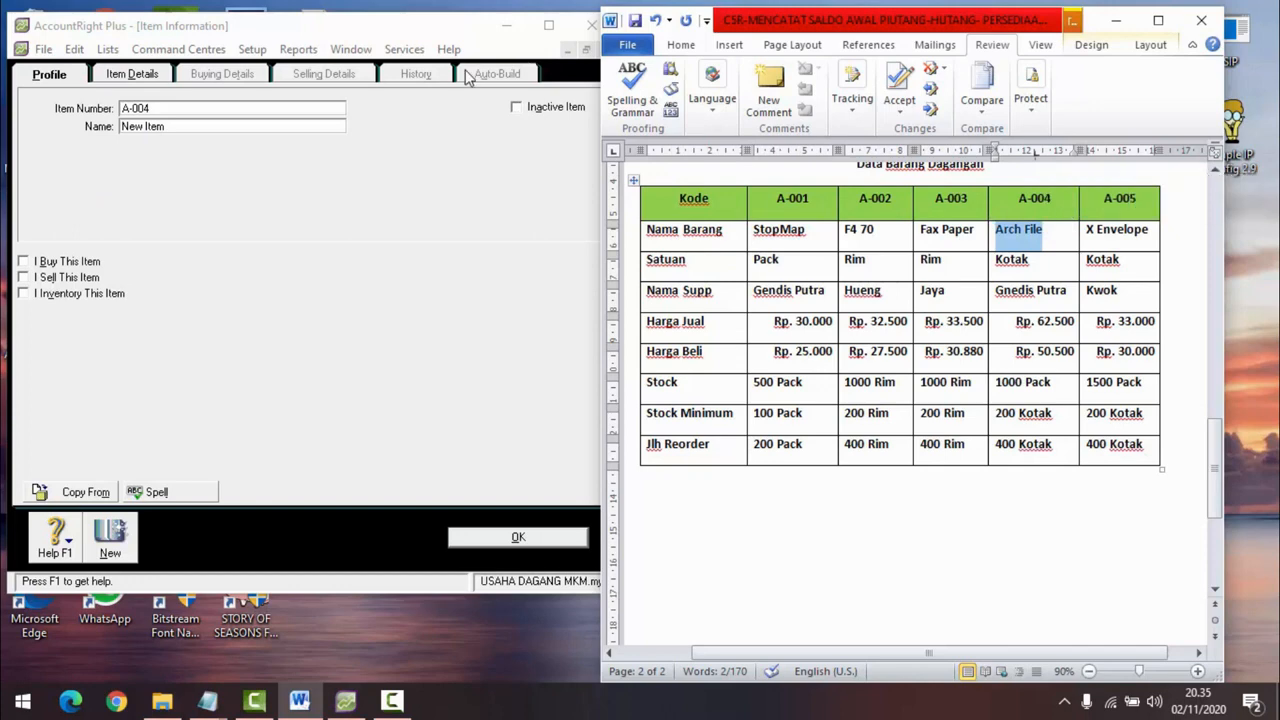
pyautogui.click(175, 125)
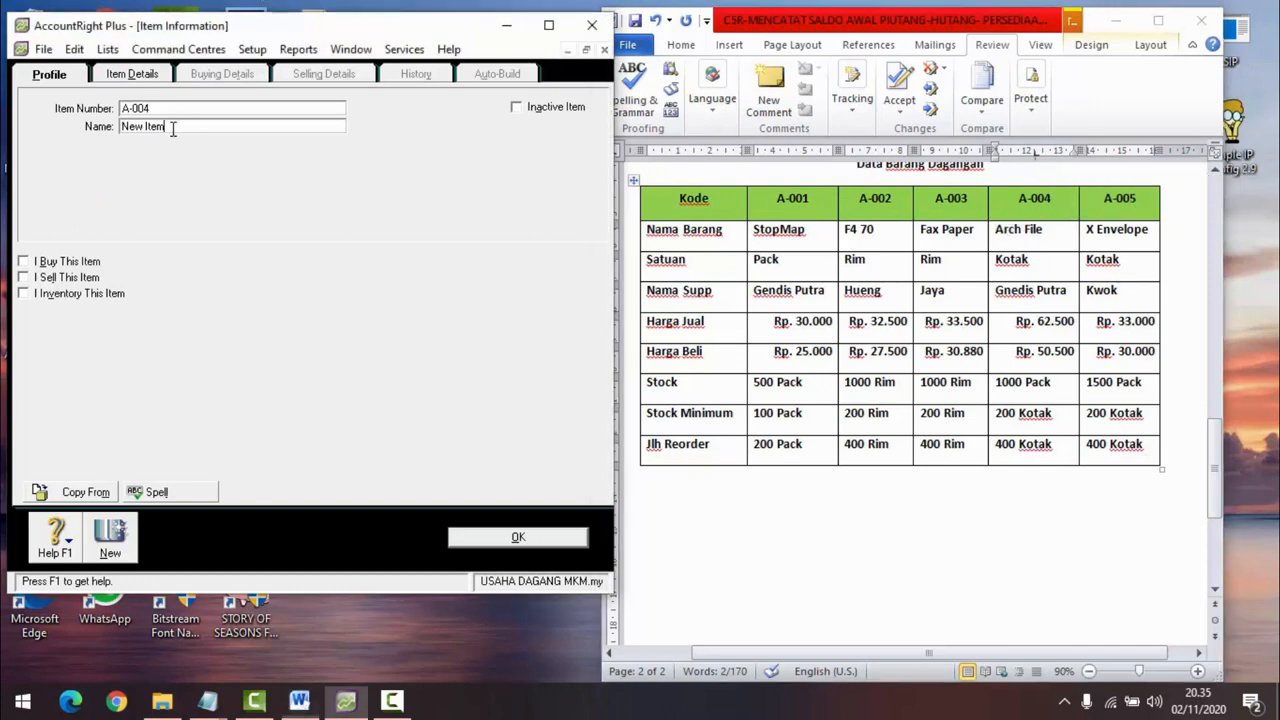
pyautogui.press('BackSpace')
pyautogui.press('BackSpace')
pyautogui.press('BackSpace')
pyautogui.press('BackSpace')
pyautogui.press('BackSpace')
pyautogui.press('BackSpace')
pyautogui.press('BackSpace')
pyautogui.hotkey('ctrl', 'v')
pyautogui.press('Tab')
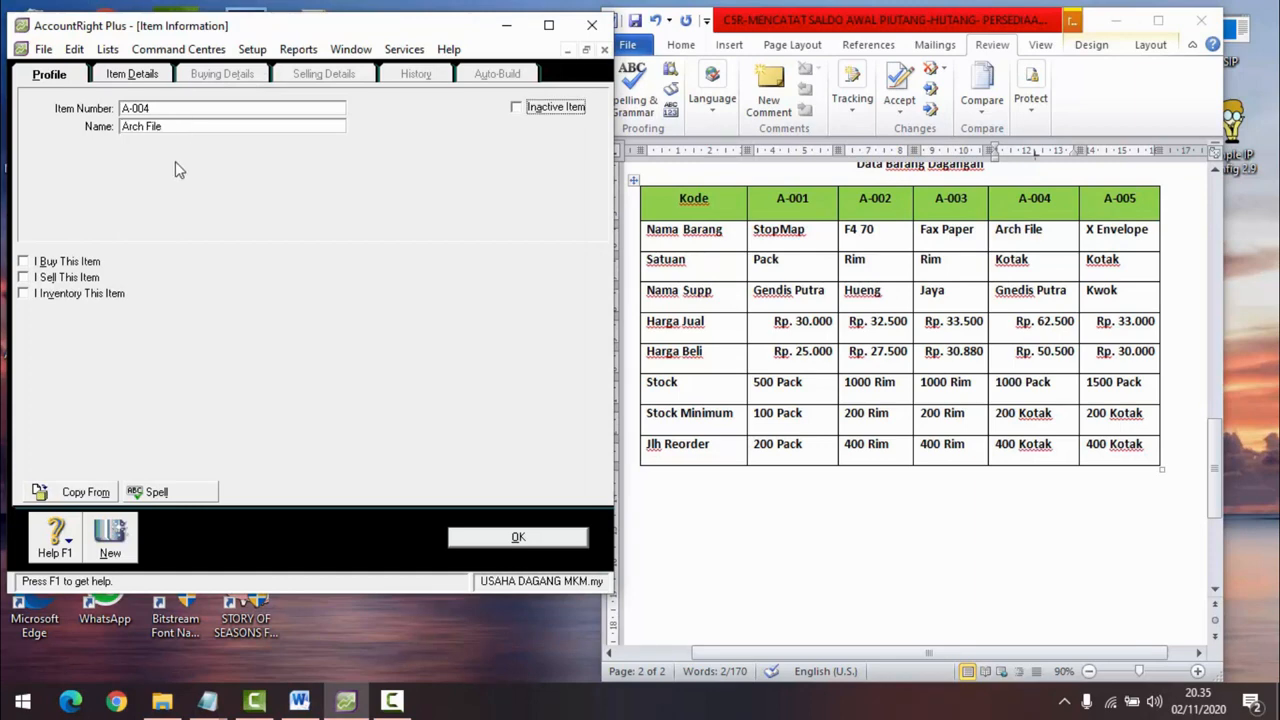
# Step: Mark item A-004 as bought, sold and inventoried
pyautogui.click(24, 262)
pyautogui.click(24, 278)
pyautogui.click(23, 294)
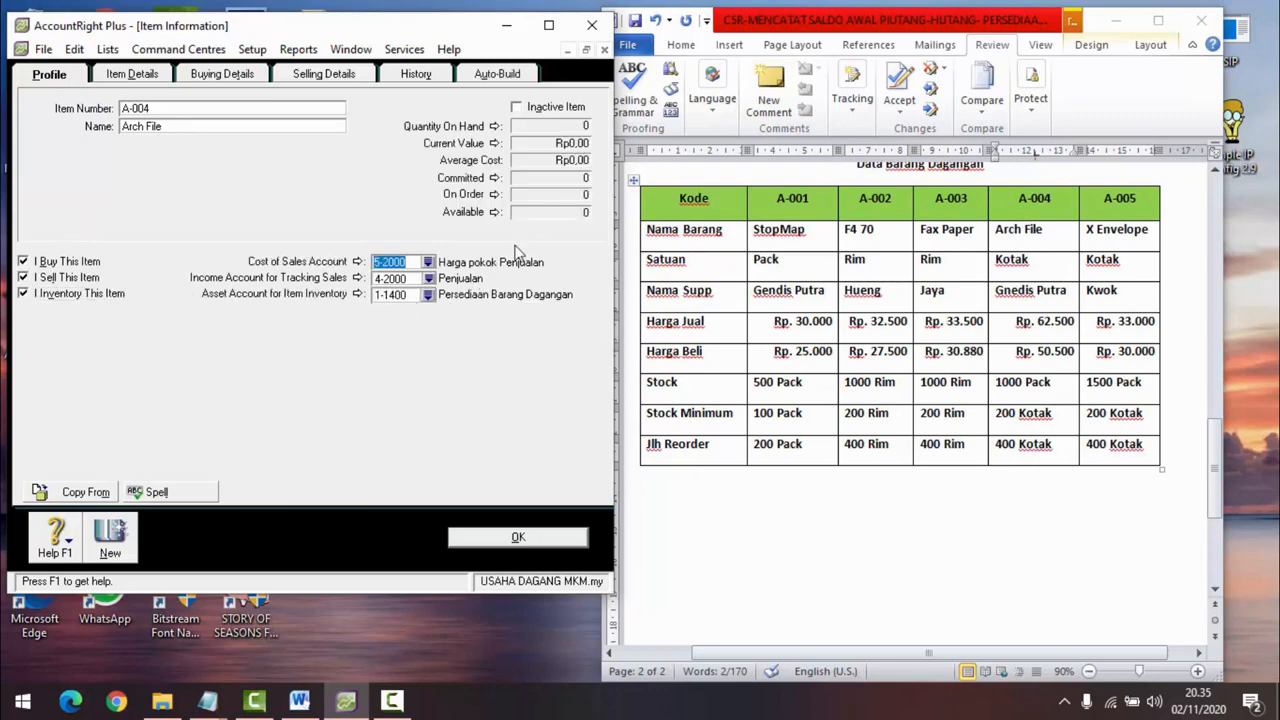
# Step: In item A-004's buying details, set the buying unit of measure to kotak and the primary supplier to PT. GENDIS PUTRA
pyautogui.click(224, 78)
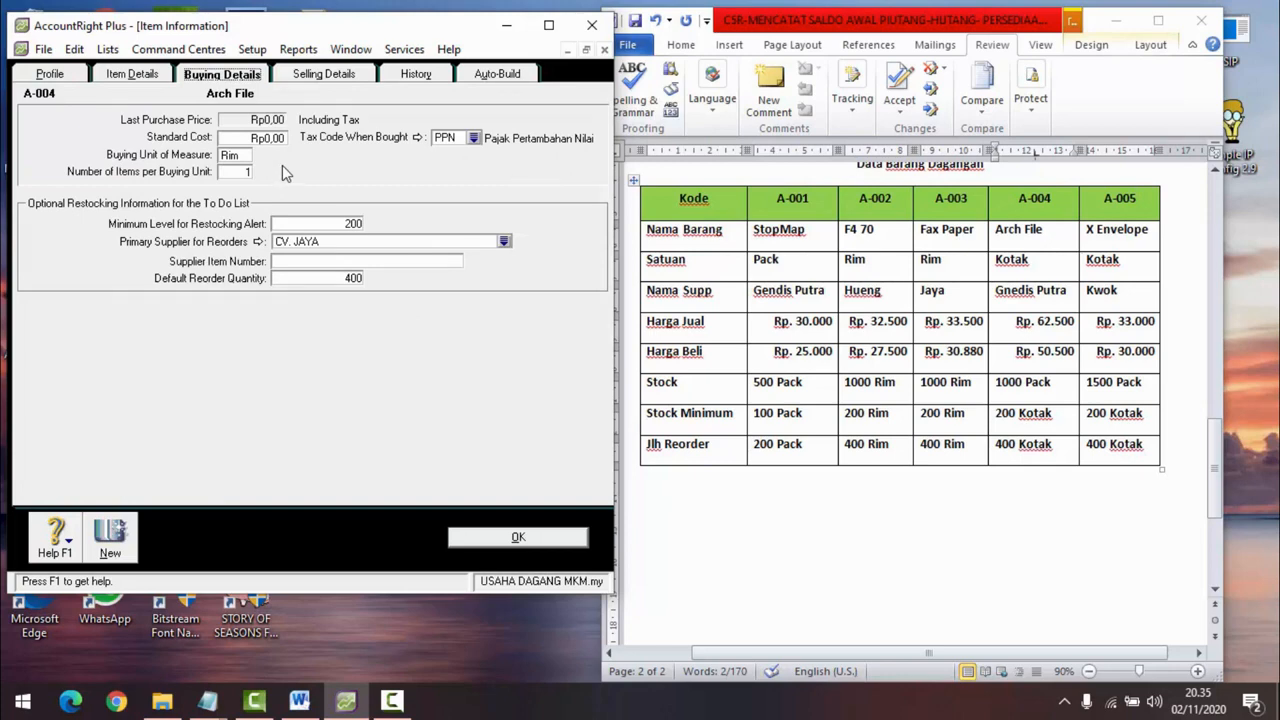
pyautogui.hotkey('shift', 'Tab')
pyautogui.write('k')
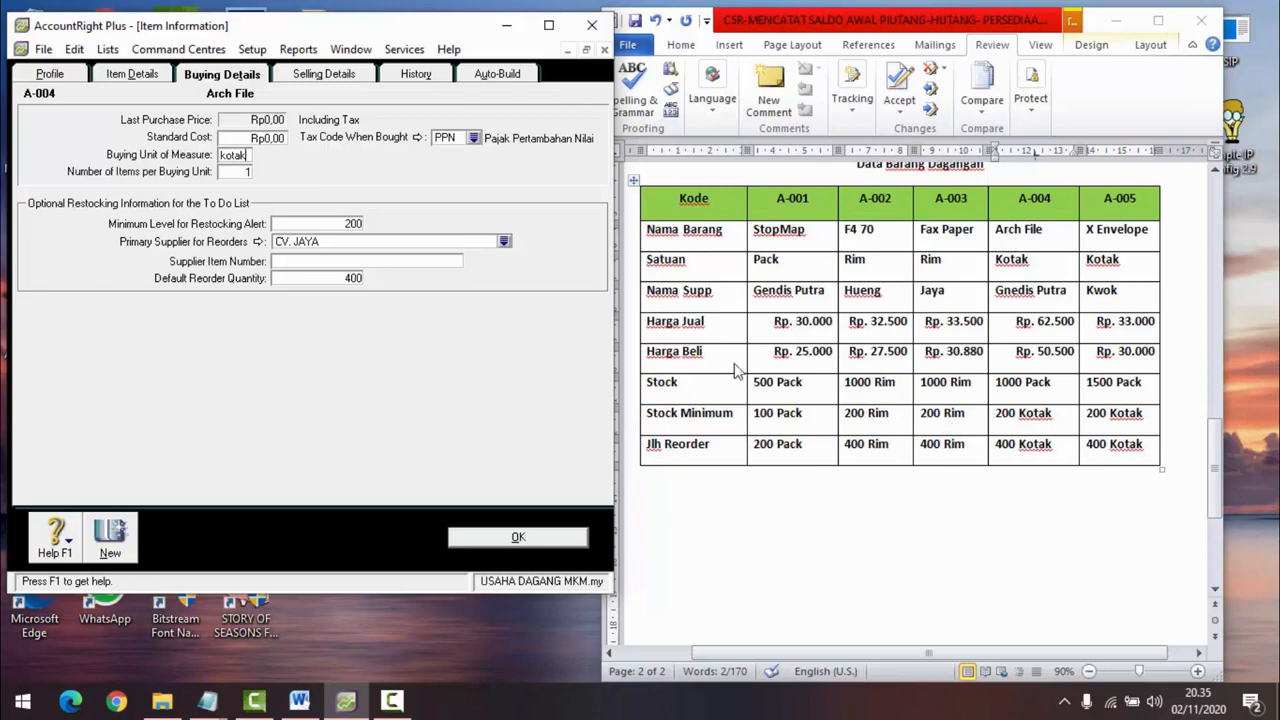
pyautogui.click(505, 243)
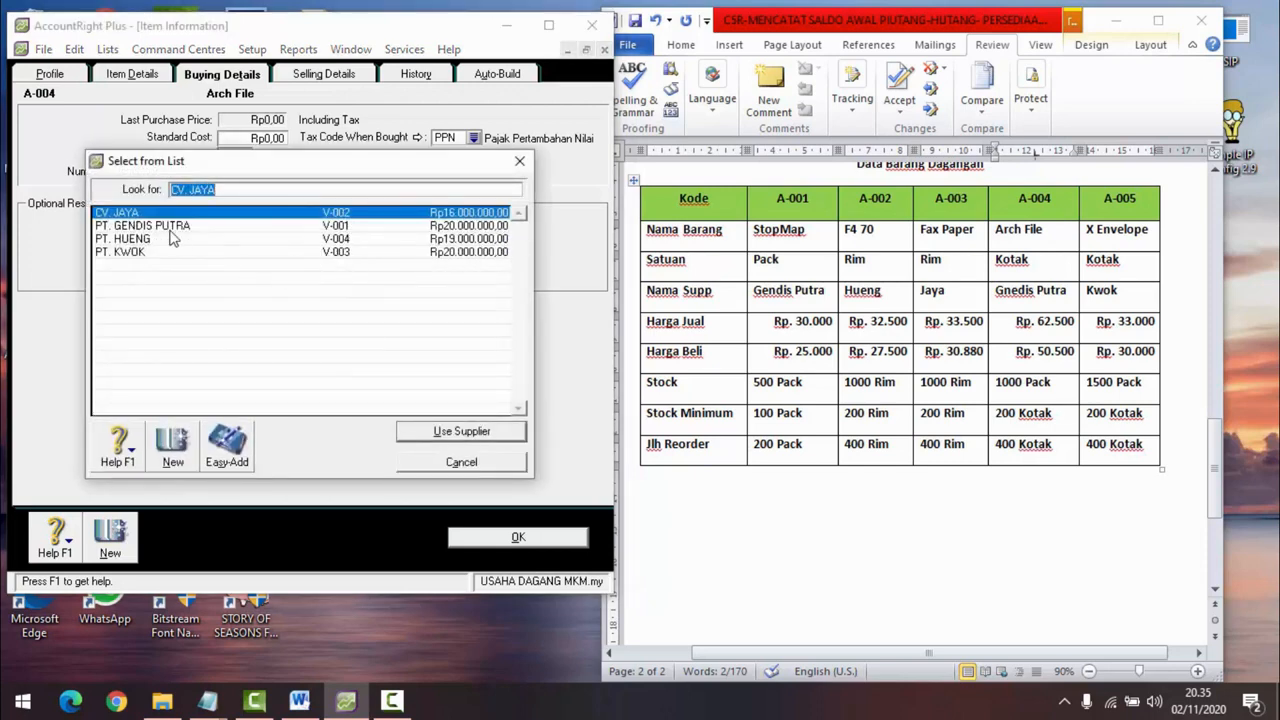
pyautogui.click(168, 226)
pyautogui.click(461, 432)
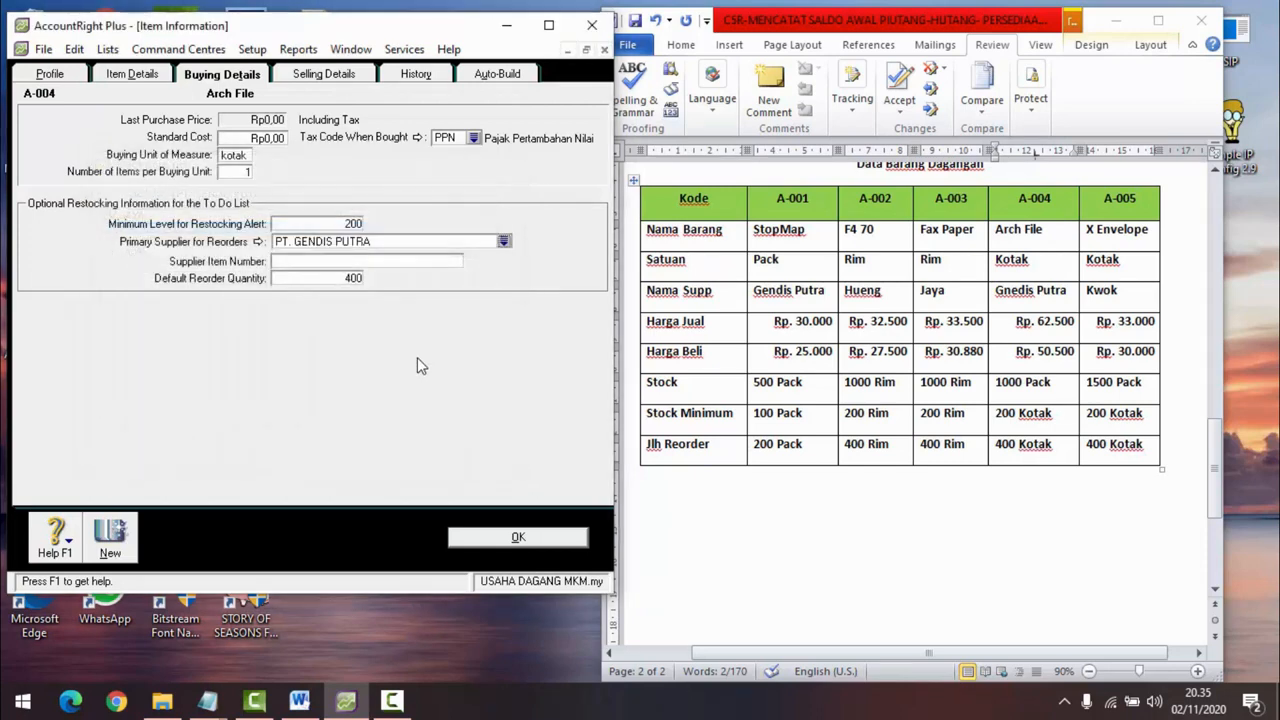
# Step: In item A-004's selling details, set the base selling price to Rp62.500 with tax code PPN, and save the item
pyautogui.click(355, 77)
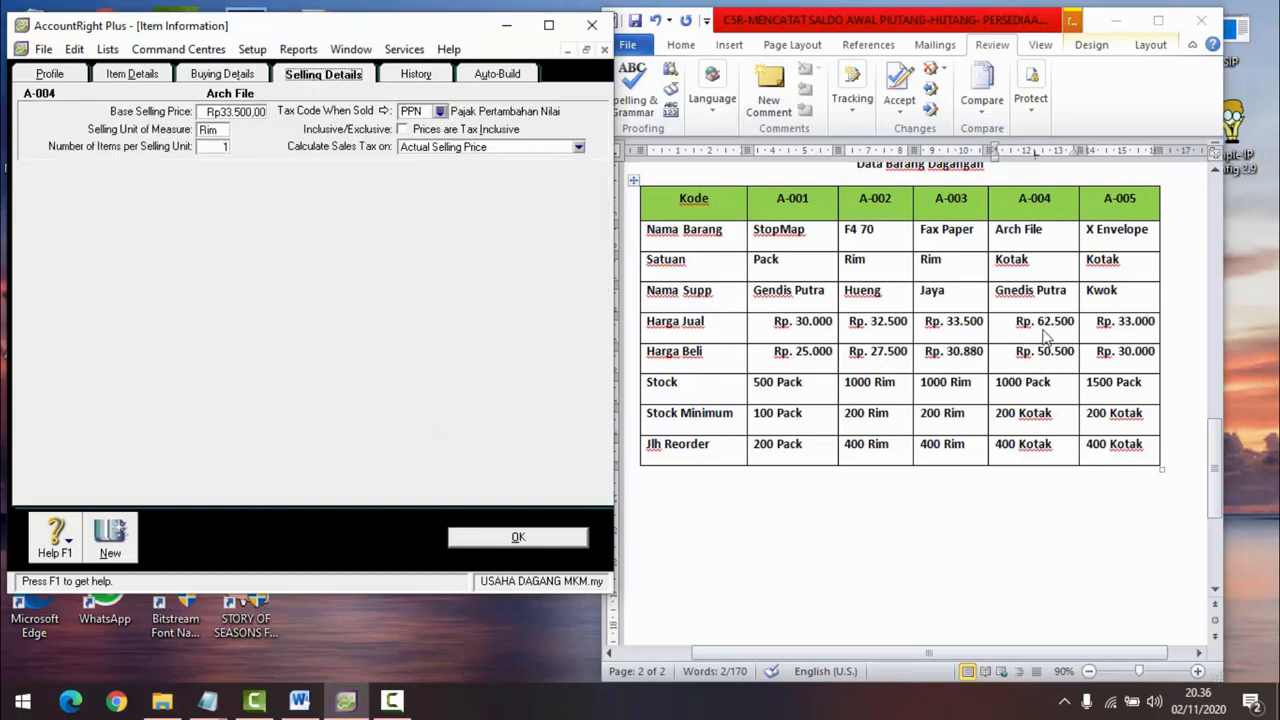
pyautogui.click(256, 114)
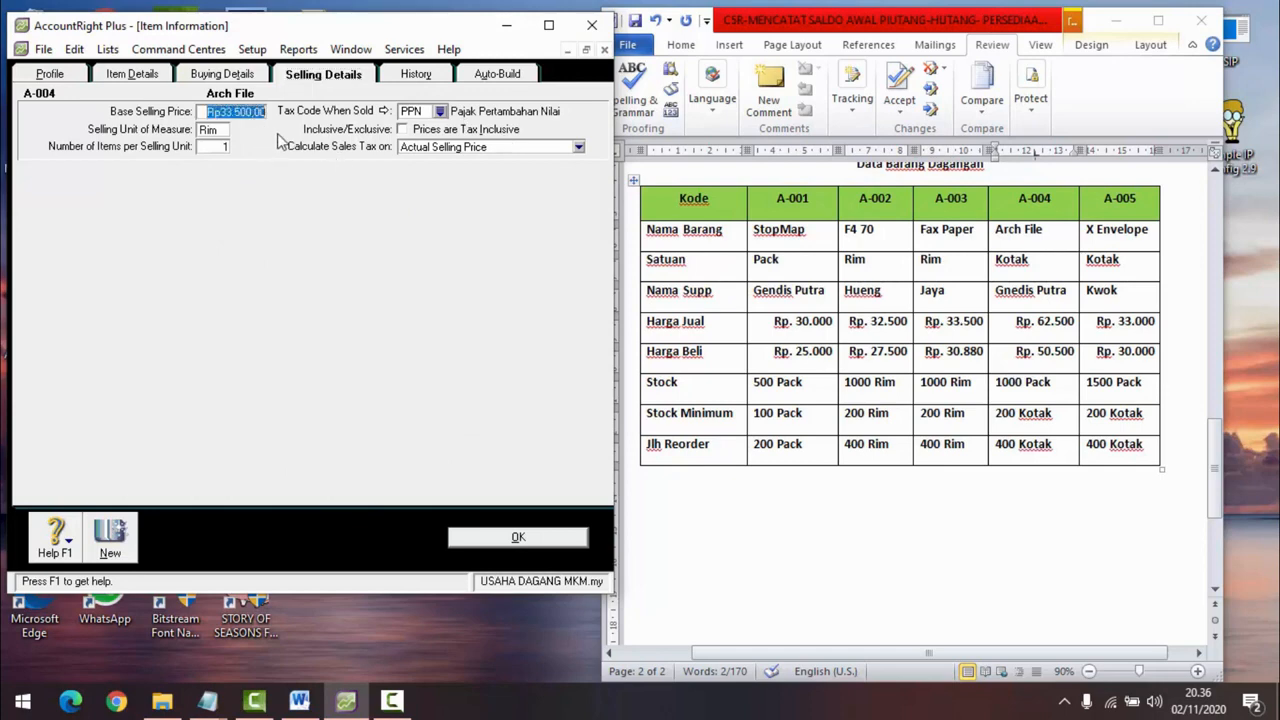
pyautogui.write('62')
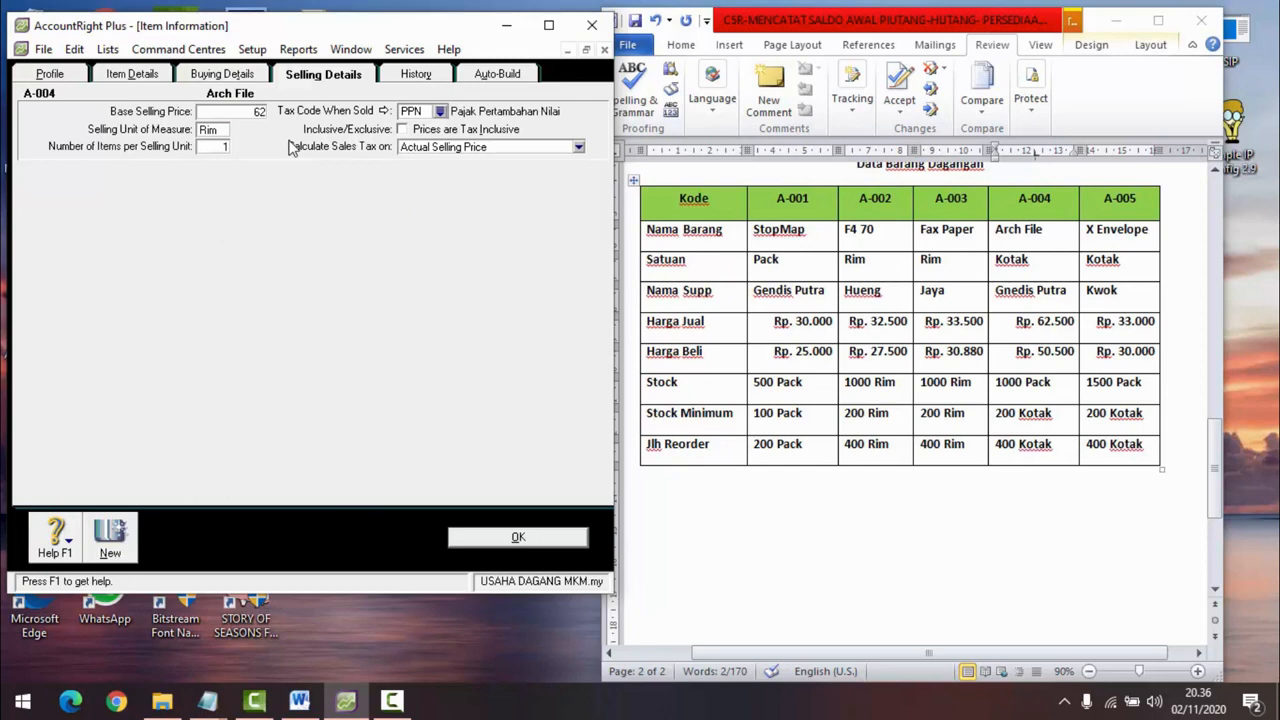
pyautogui.write('500')
pyautogui.click(441, 112)
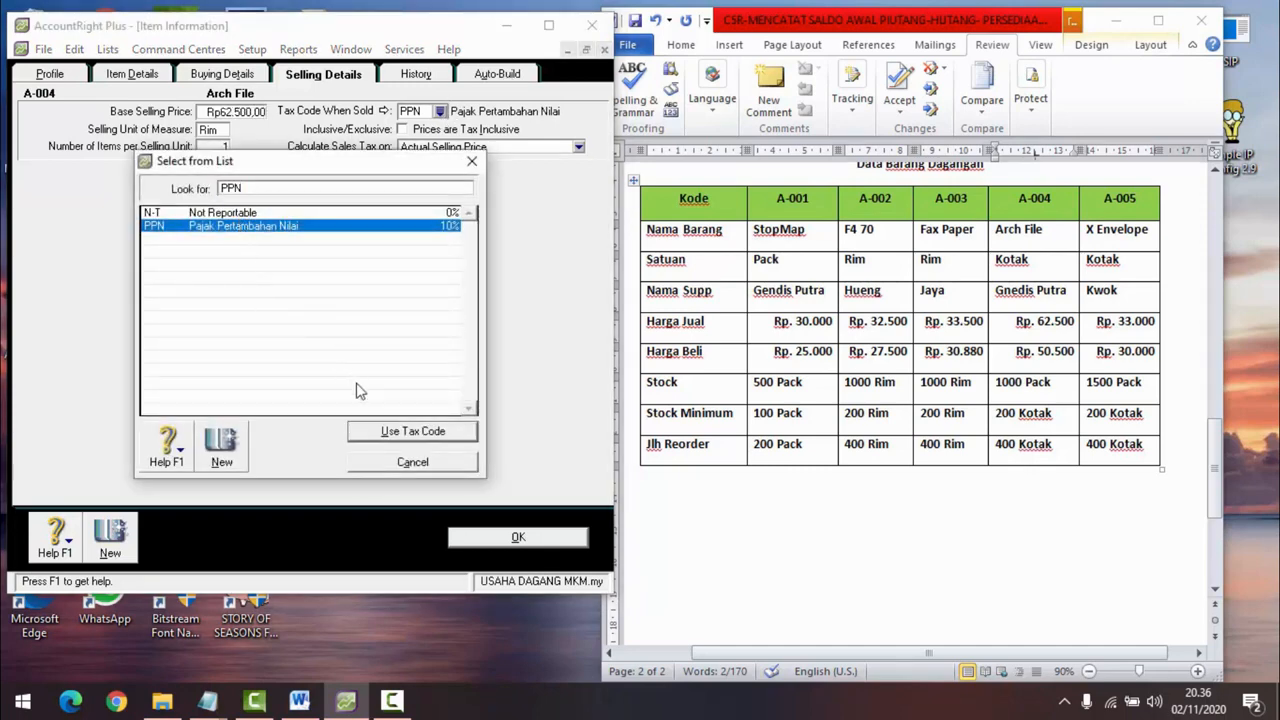
pyautogui.click(385, 433)
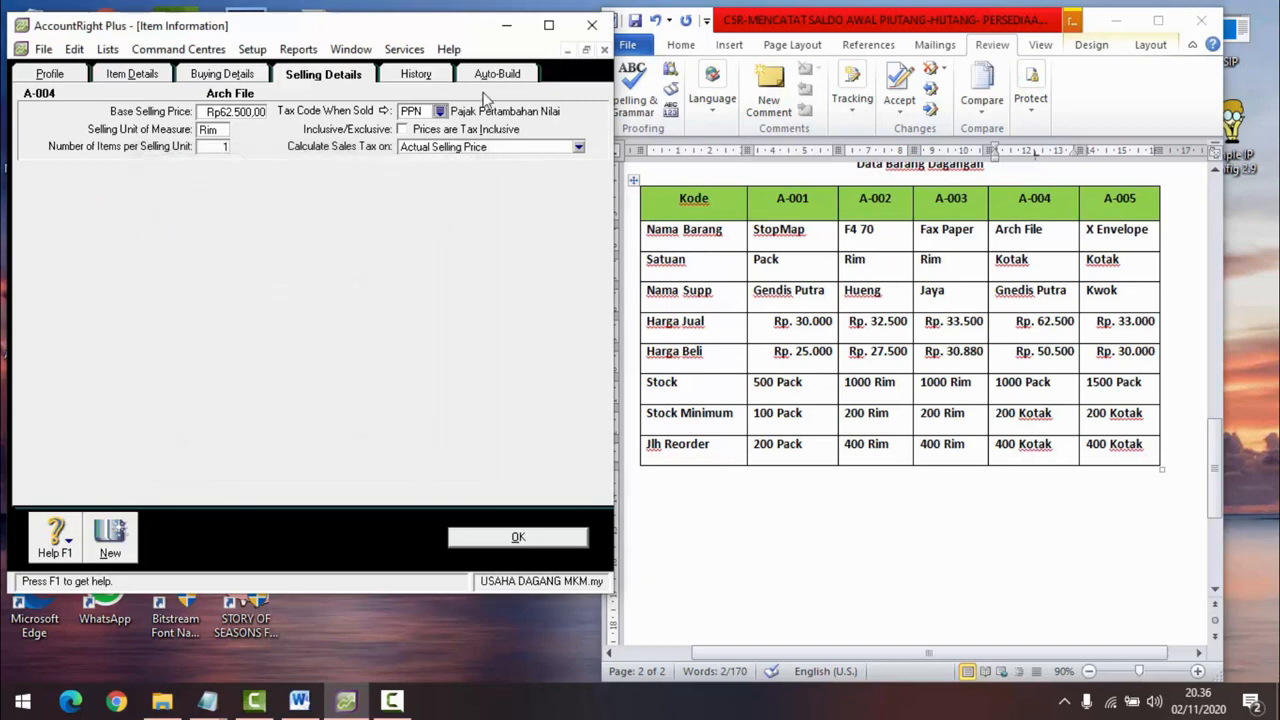
pyautogui.click(463, 537)
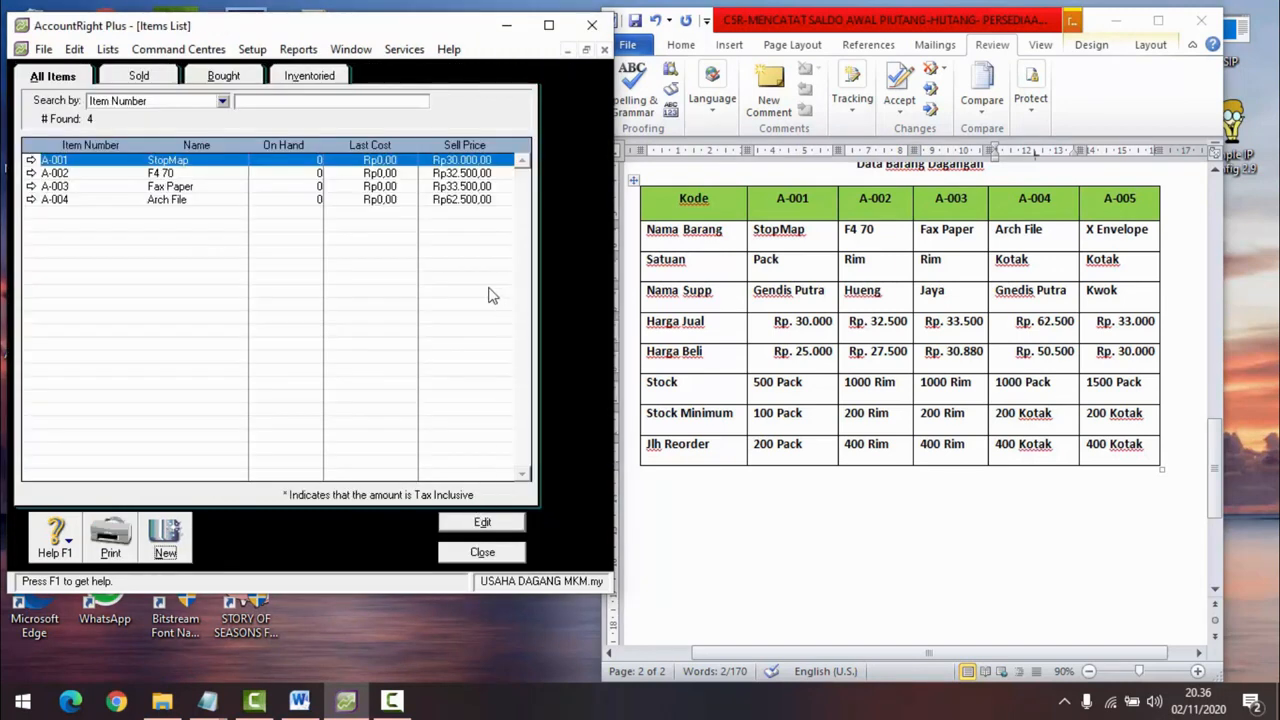
# Step: Start another new item and enter item number A-003 copied from the Word table, then return to the Word document
pyautogui.click(175, 542)
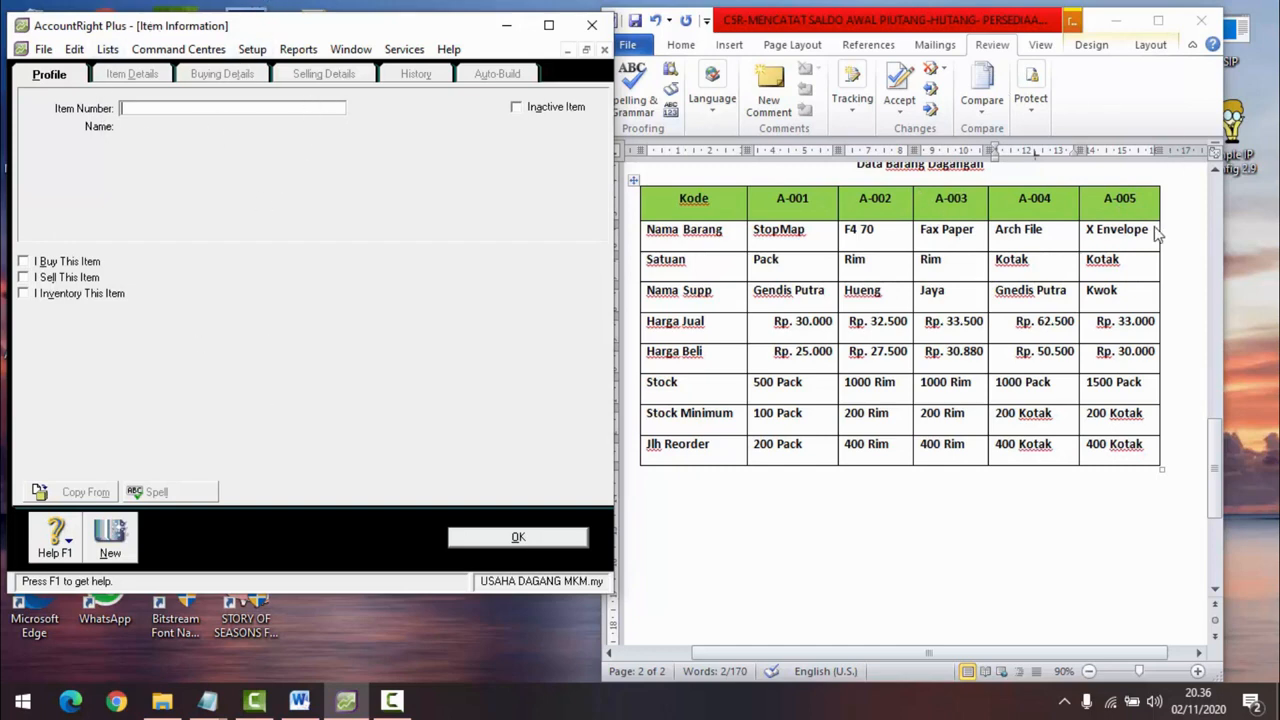
pyautogui.click(939, 206)
pyautogui.moveTo(934, 198); pyautogui.dragTo(968, 197)
pyautogui.hotkey('ctrl', 'c')
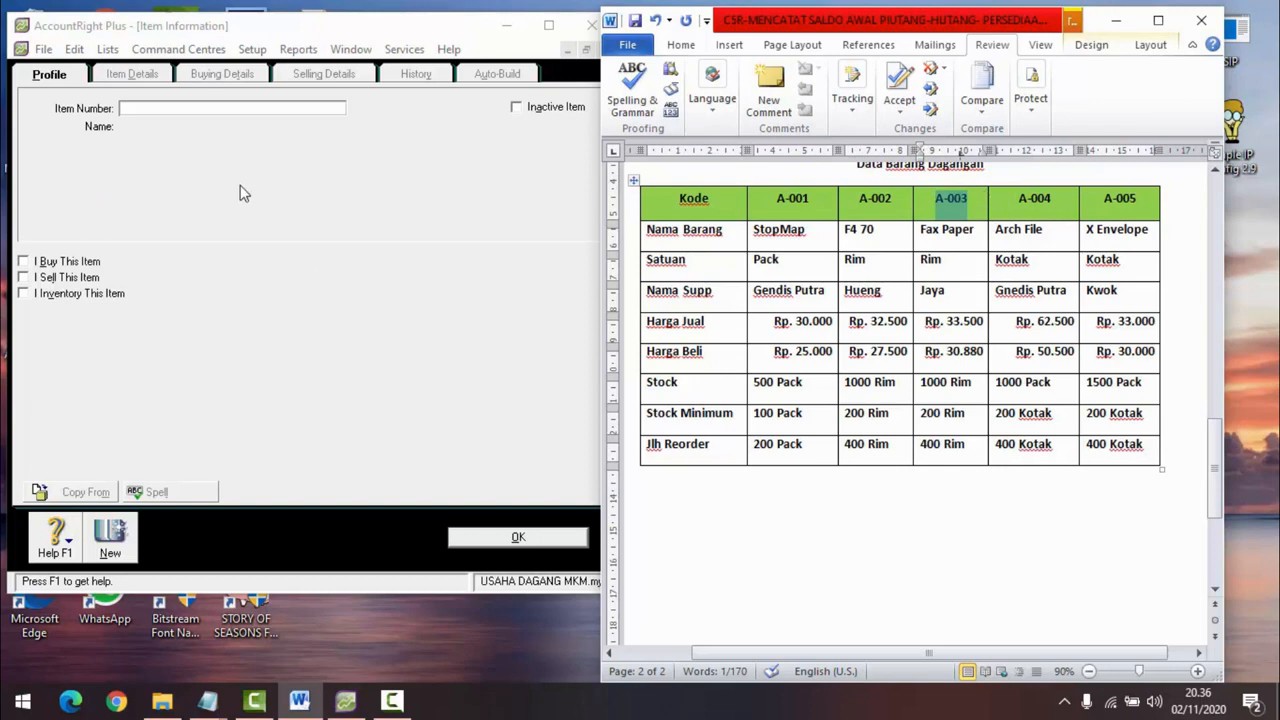
pyautogui.click(157, 110)
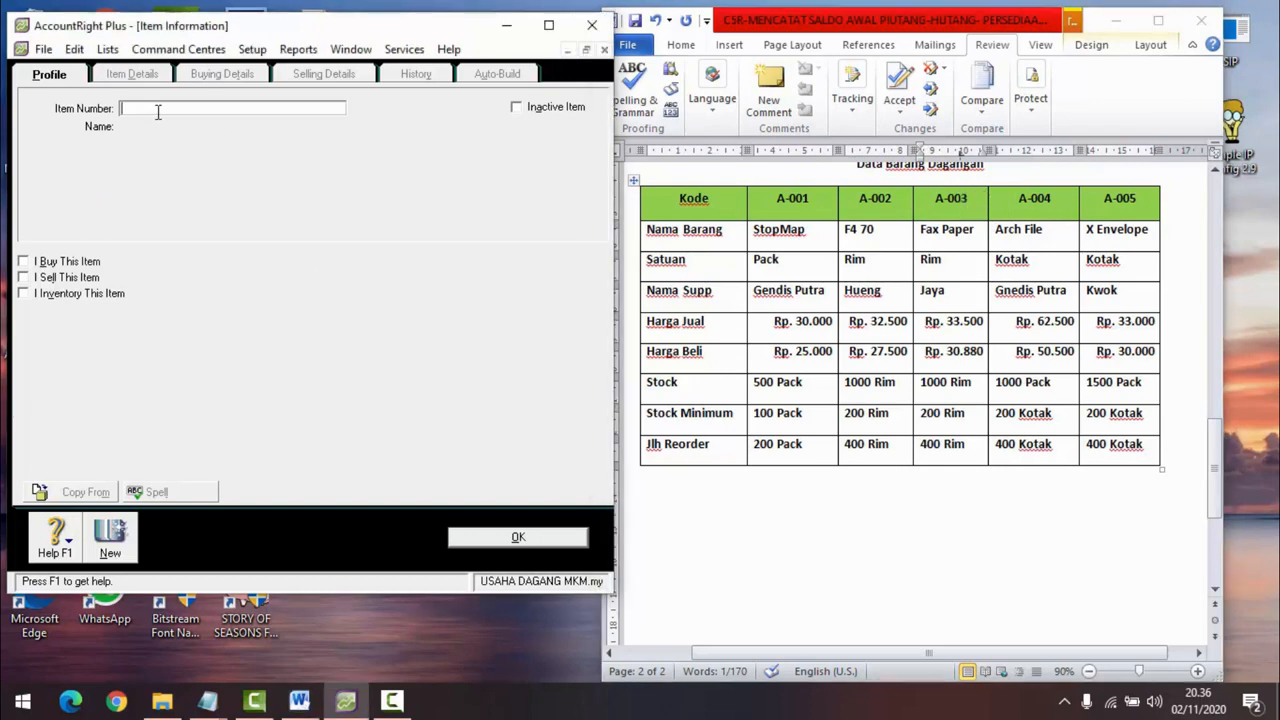
pyautogui.hotkey('ctrl', 'v')
pyautogui.hotkey('alt', 'Tab')
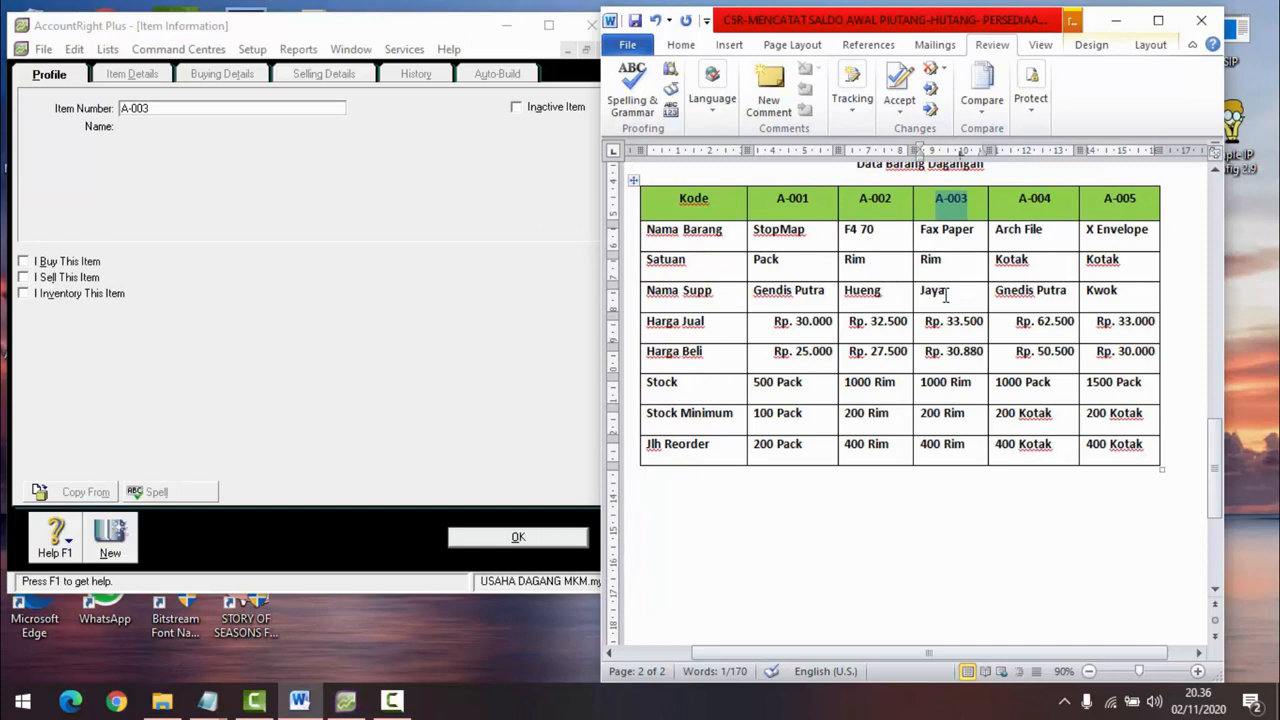
# Step: Replace the new item's number with A-005 copied from the Word table, then return to the Word document
pyautogui.click(1107, 200)
pyautogui.moveTo(1108, 200); pyautogui.dragTo(1142, 200)
pyautogui.hotkey('ctrl', 'c')
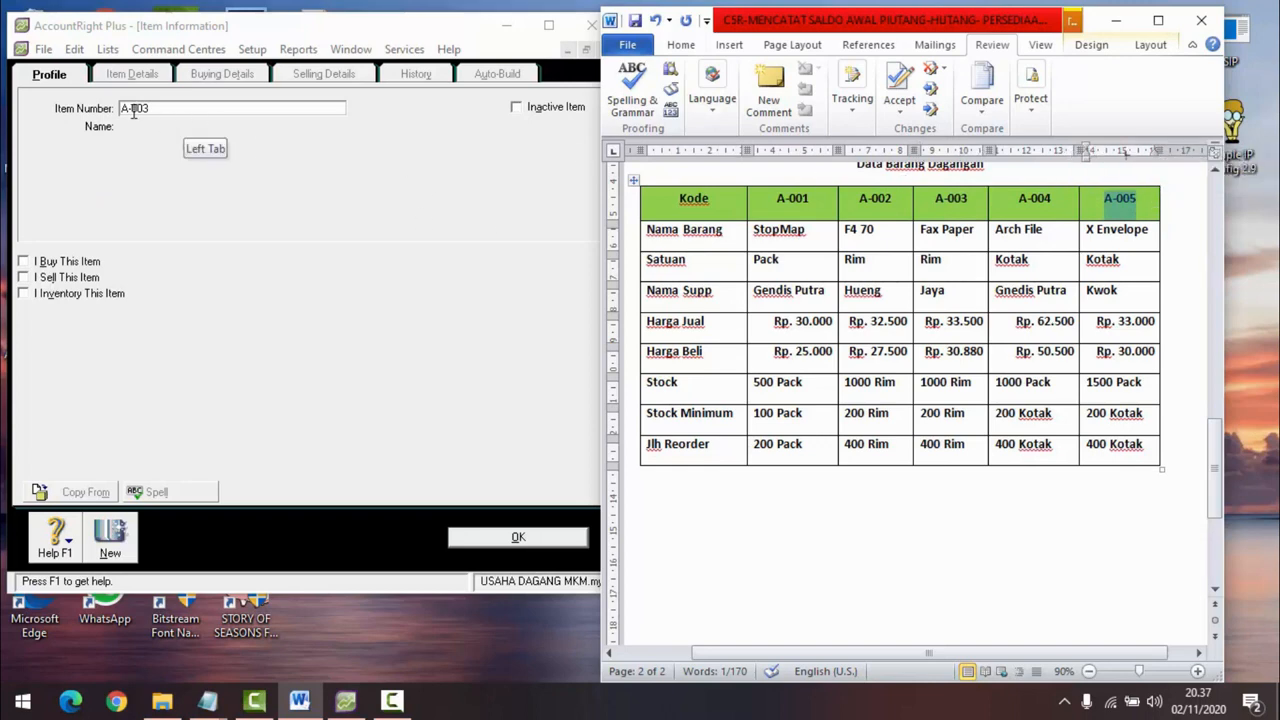
pyautogui.moveTo(121, 108); pyautogui.dragTo(162, 110)
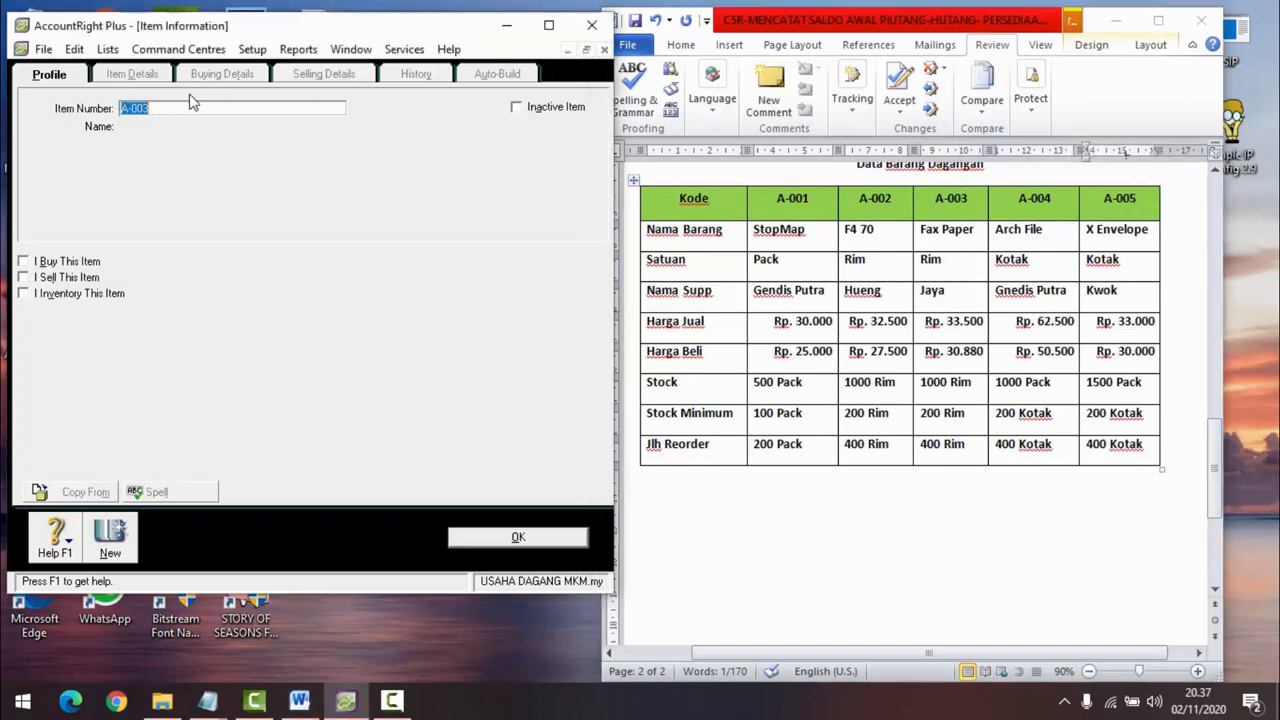
pyautogui.hotkey('ctrl', 'v')
pyautogui.click(622, 57)
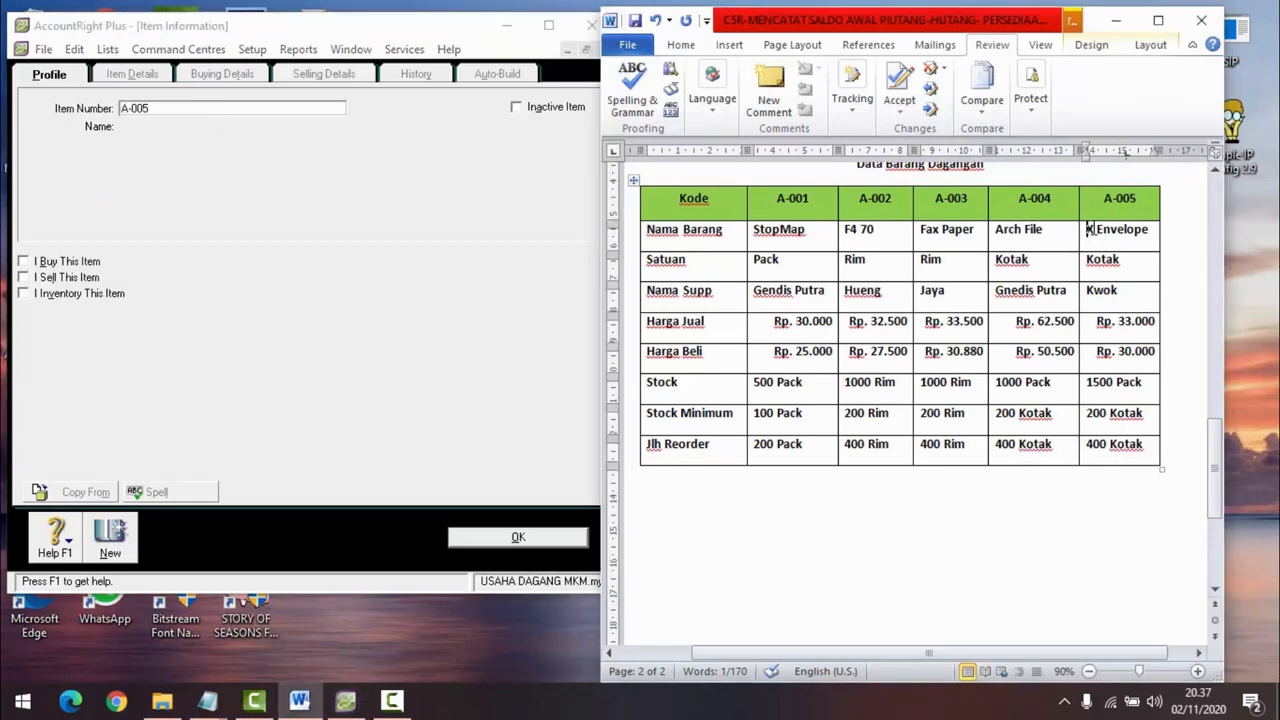
# Step: Copy the name X Envelope from the Word table into item A-005's name
pyautogui.moveTo(1088, 229); pyautogui.dragTo(1156, 231)
pyautogui.hotkey('ctrl', 'c')
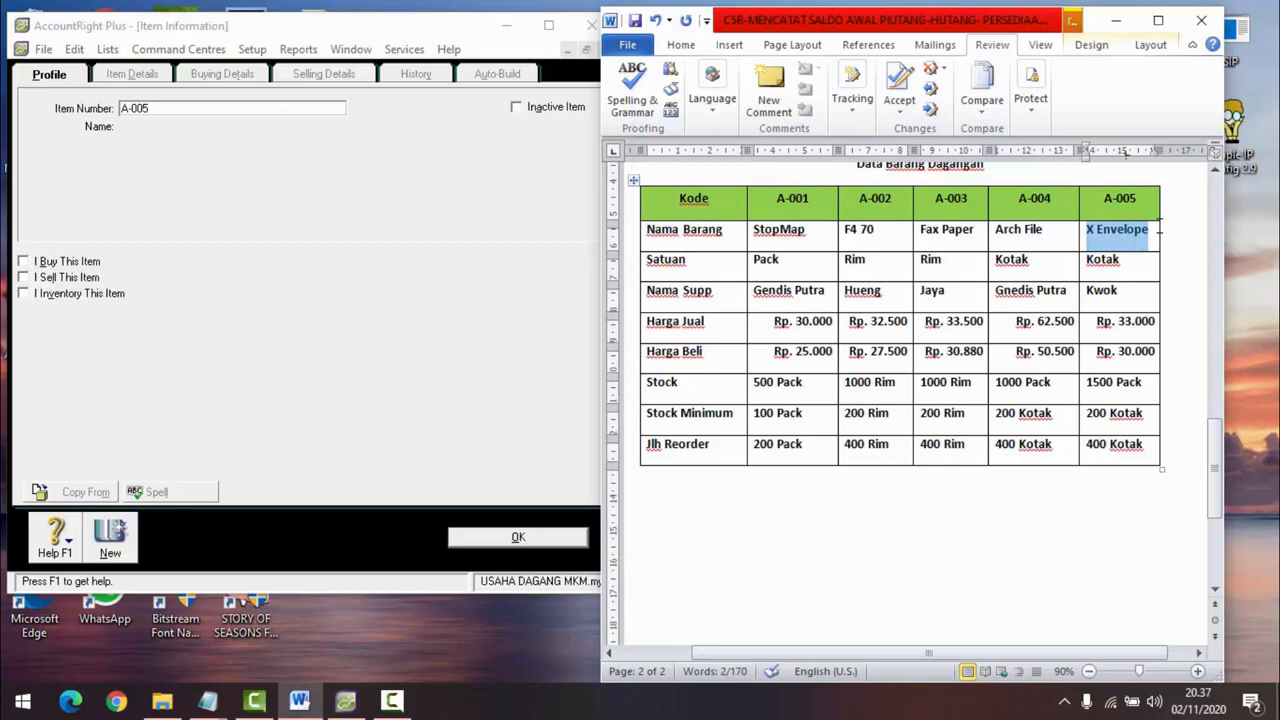
pyautogui.click(160, 104)
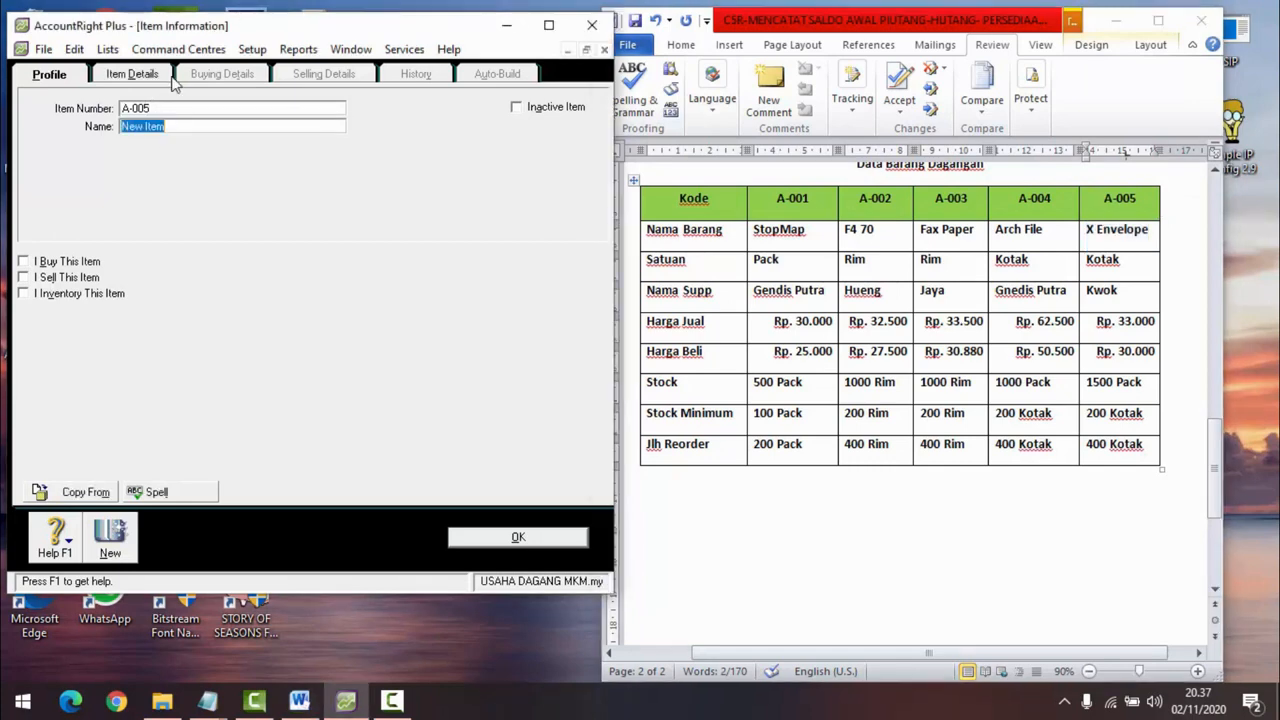
pyautogui.hotkey('ctrl', 'v')
# Step: Mark item A-005 as bought, sold and inventoried
pyautogui.click(23, 262)
pyautogui.click(24, 278)
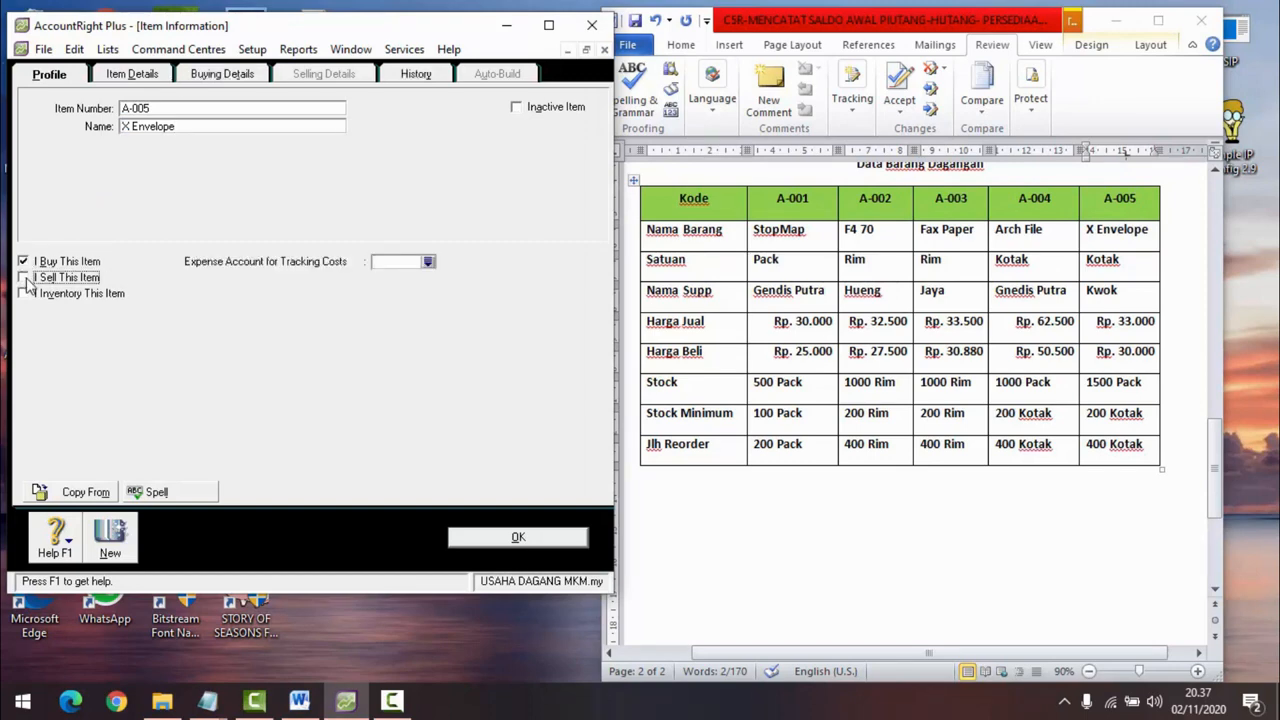
pyautogui.click(24, 294)
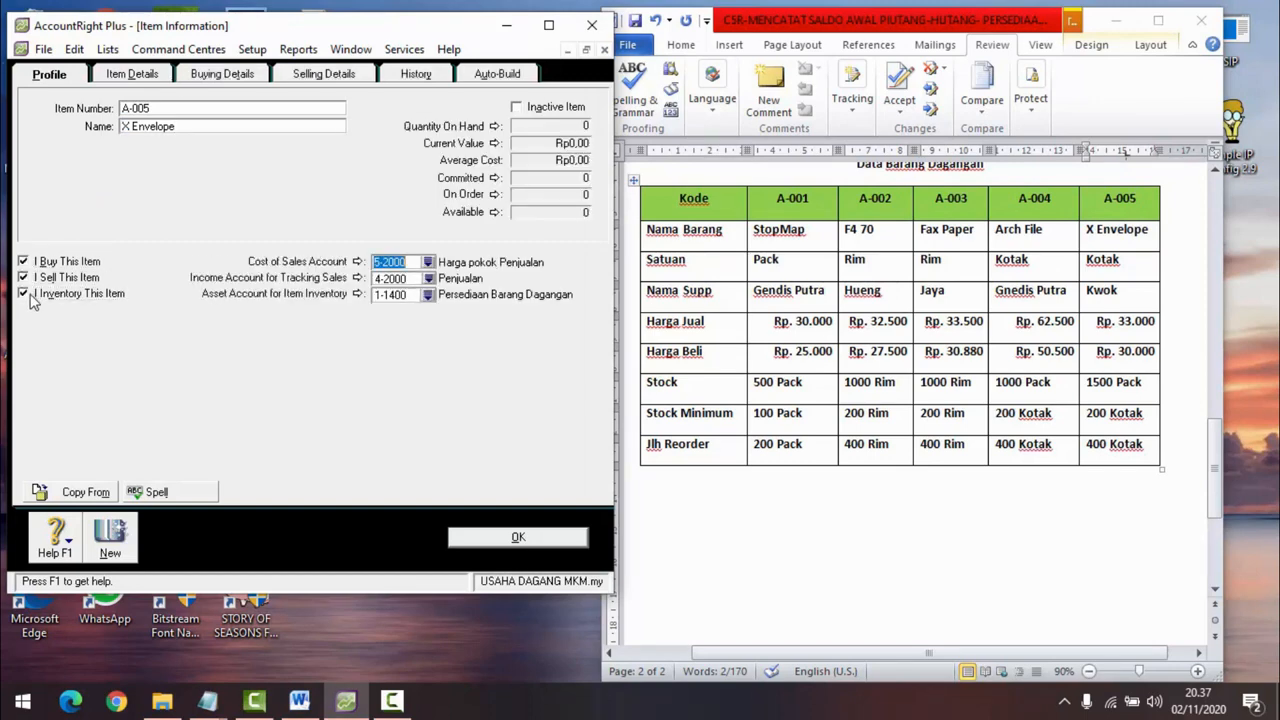
# Step: In item A-005's buying details, set the primary supplier for reorders to PT. KWOK
pyautogui.click(238, 80)
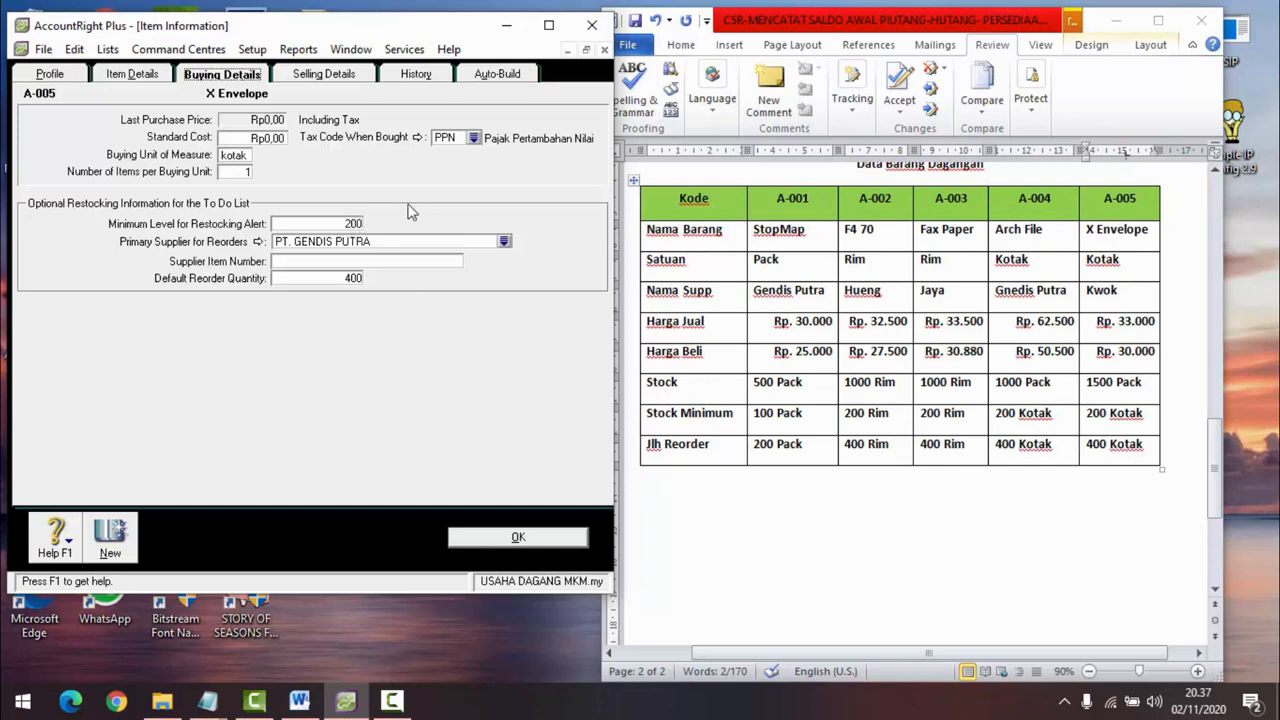
pyautogui.click(504, 242)
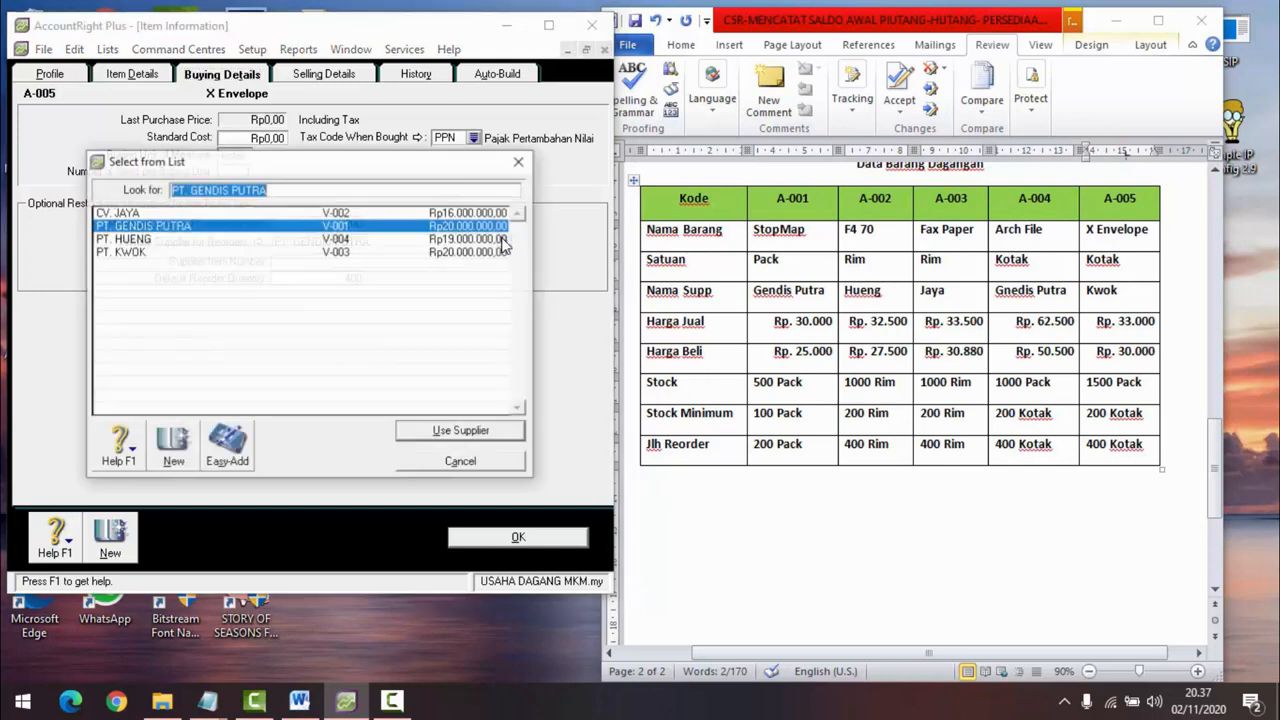
pyautogui.click(281, 253)
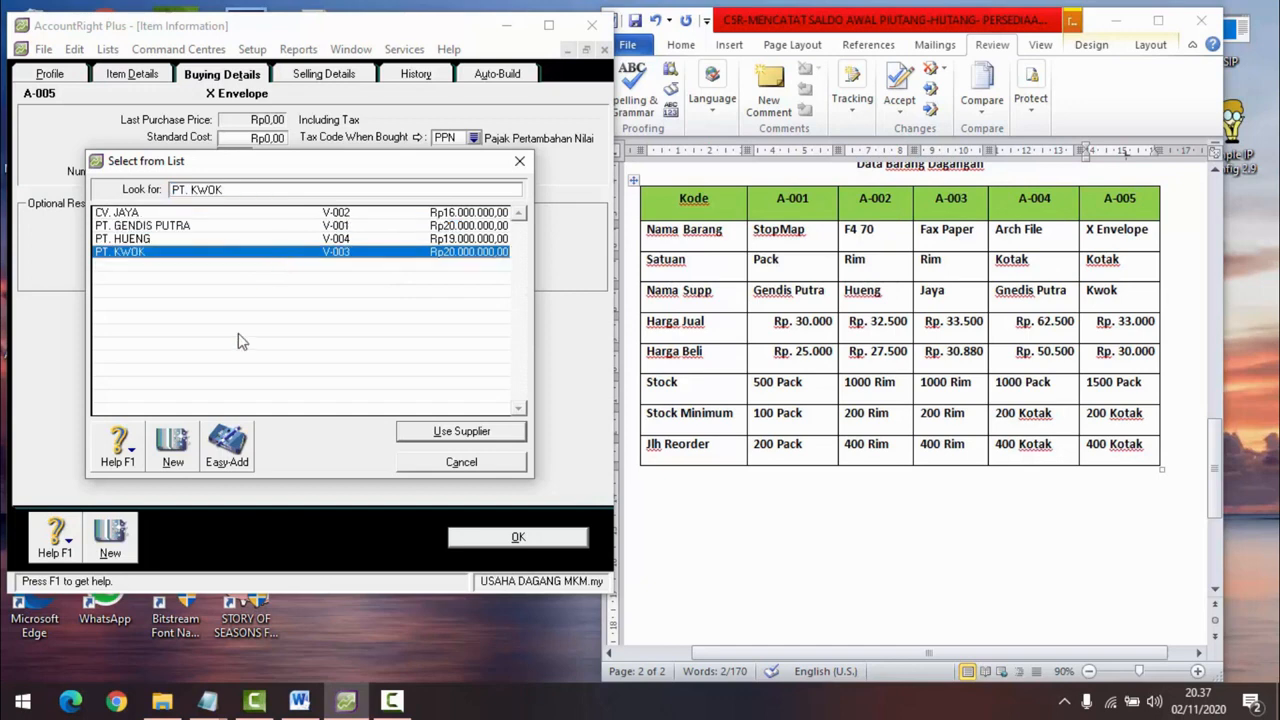
pyautogui.click(432, 428)
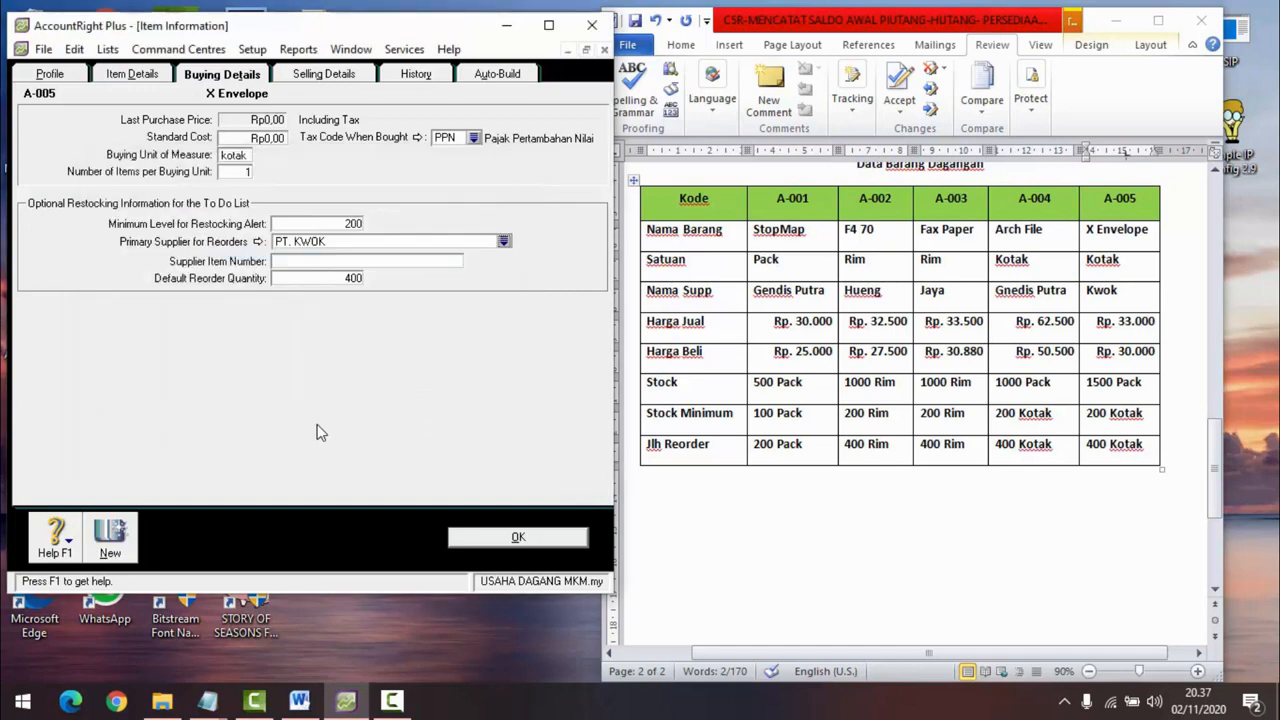
# Step: In item A-005's selling details, set the base selling price to Rp33.000 and save the item
pyautogui.click(328, 76)
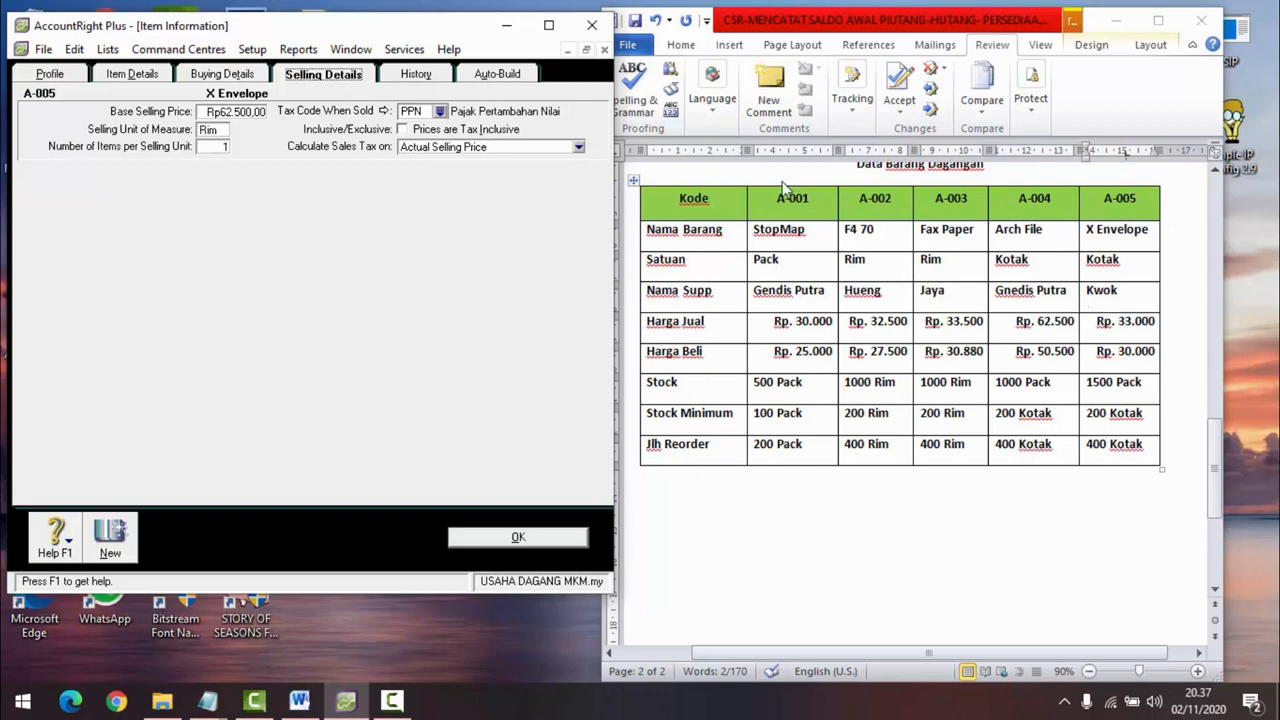
pyautogui.click(248, 107)
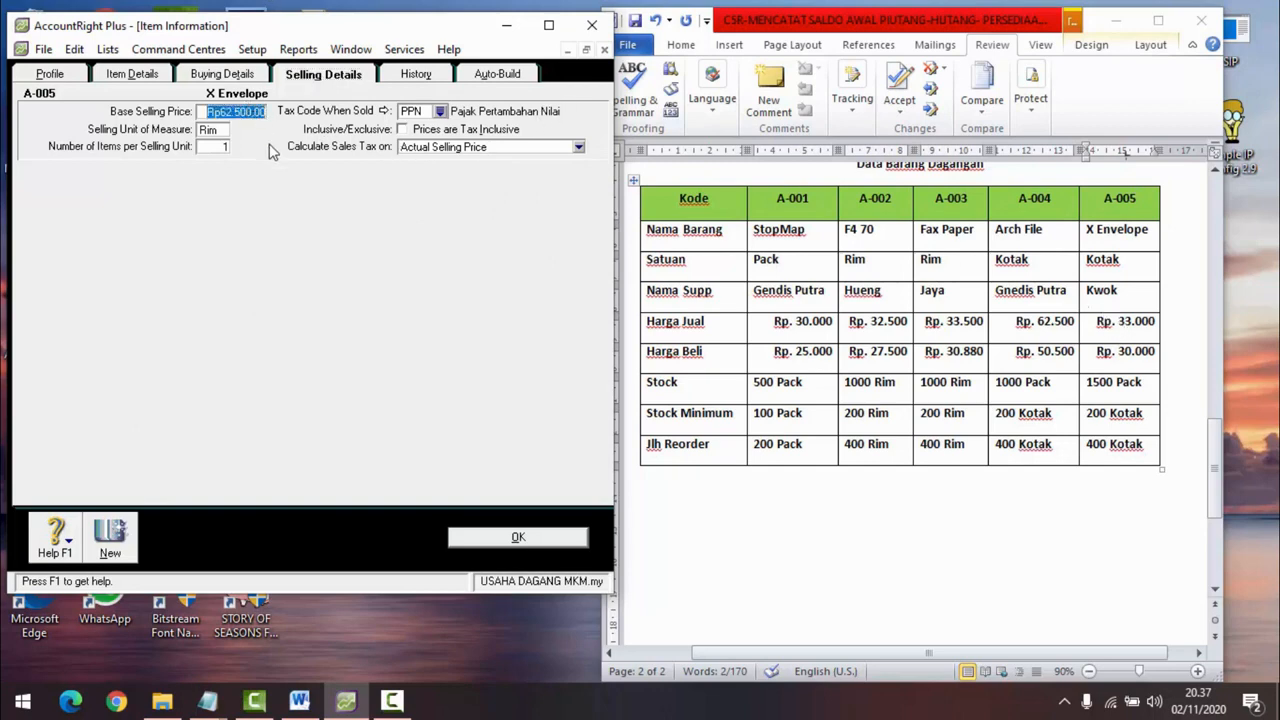
pyautogui.write('33.')
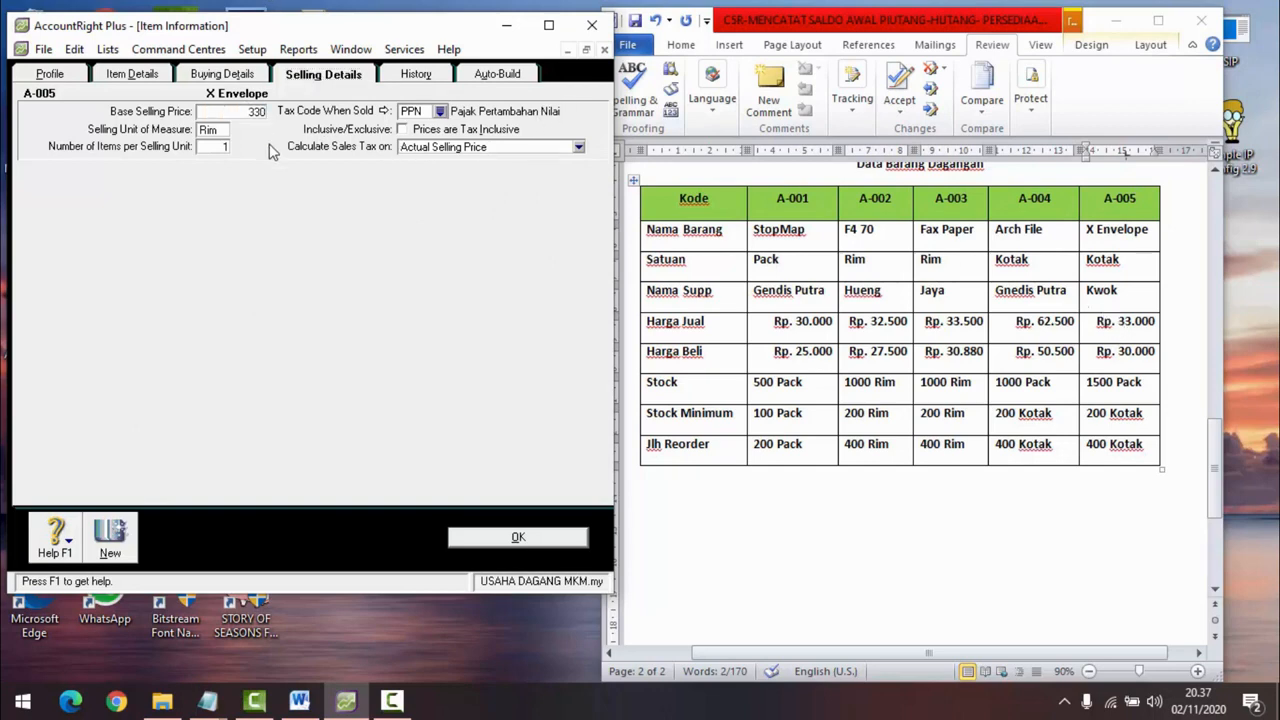
pyautogui.write('000')
pyautogui.press('Tab')
pyautogui.click(517, 536)
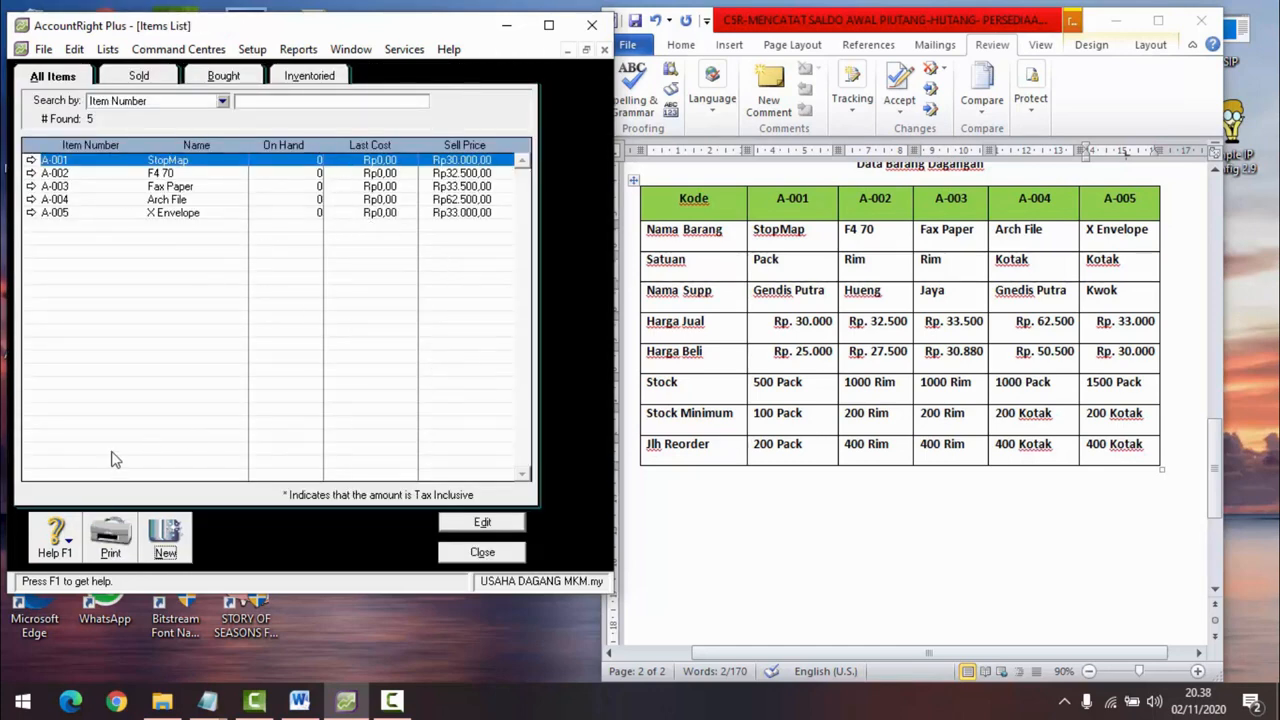
# Step: Close the items list and open a new inventory adjustment dated 01/01/2020
pyautogui.click(445, 553)
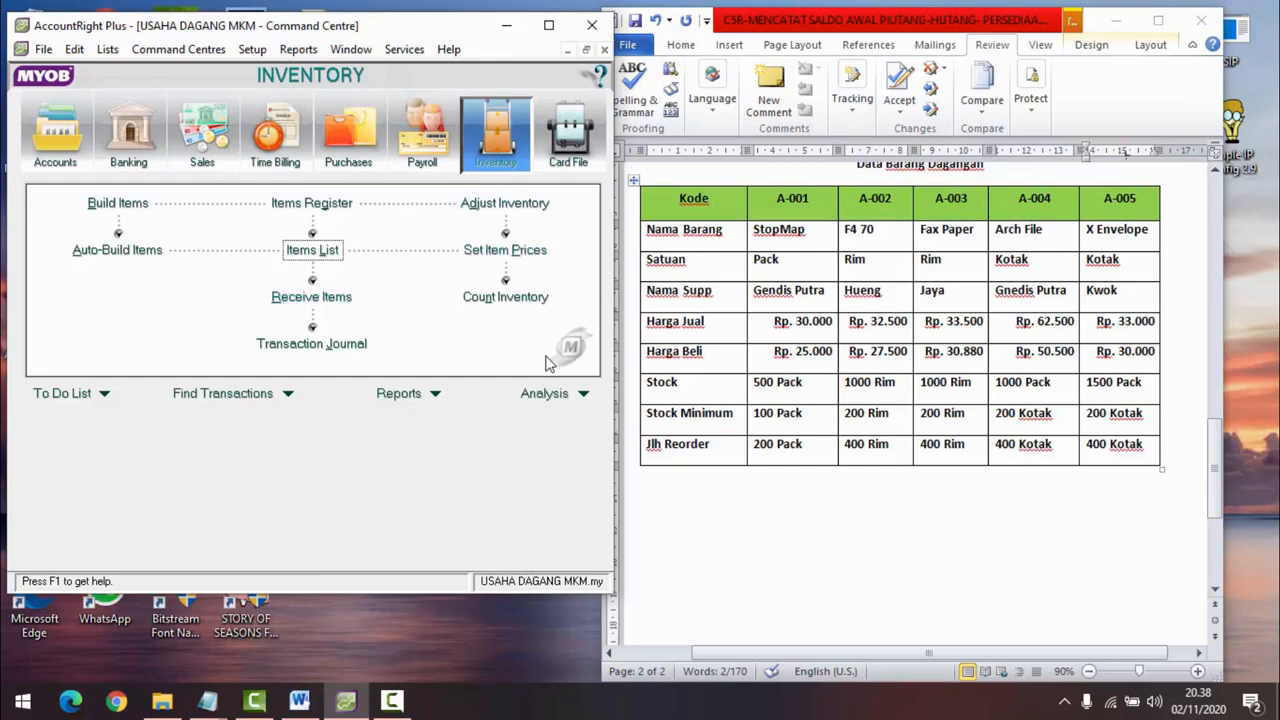
pyautogui.click(510, 205)
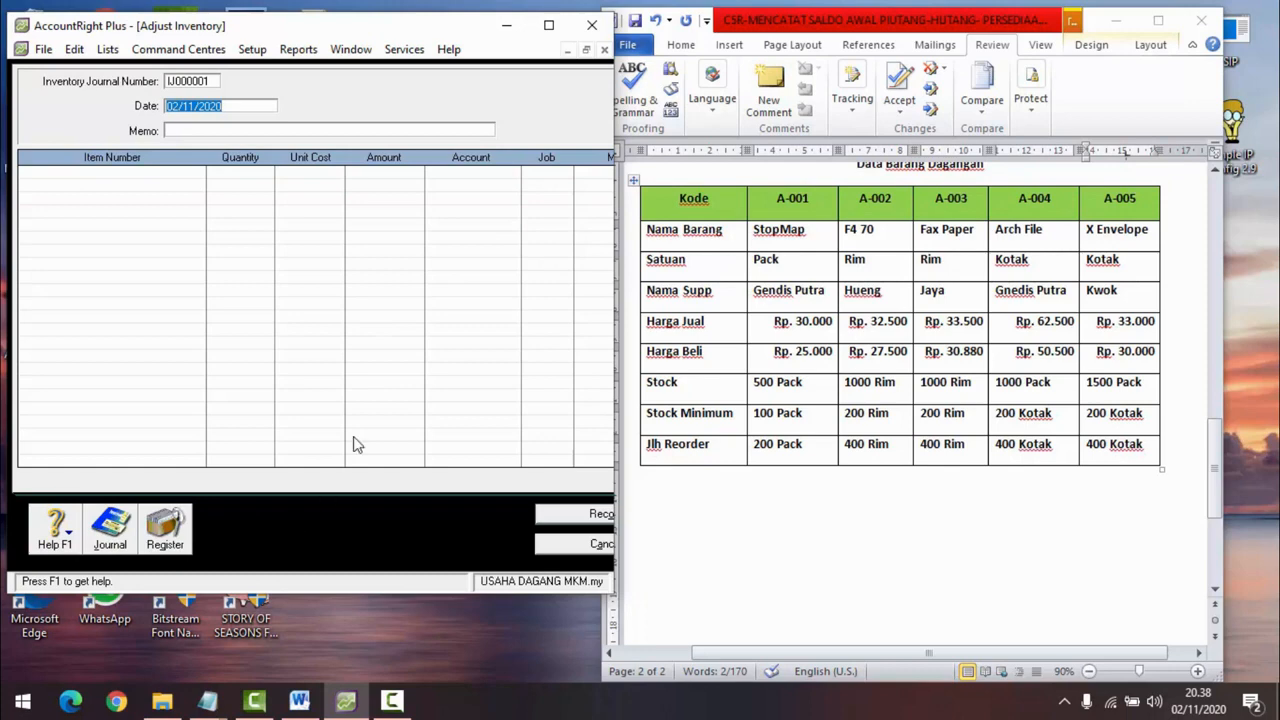
pyautogui.click(239, 107)
pyautogui.press('BackSpace')
pyautogui.press('BackSpace')
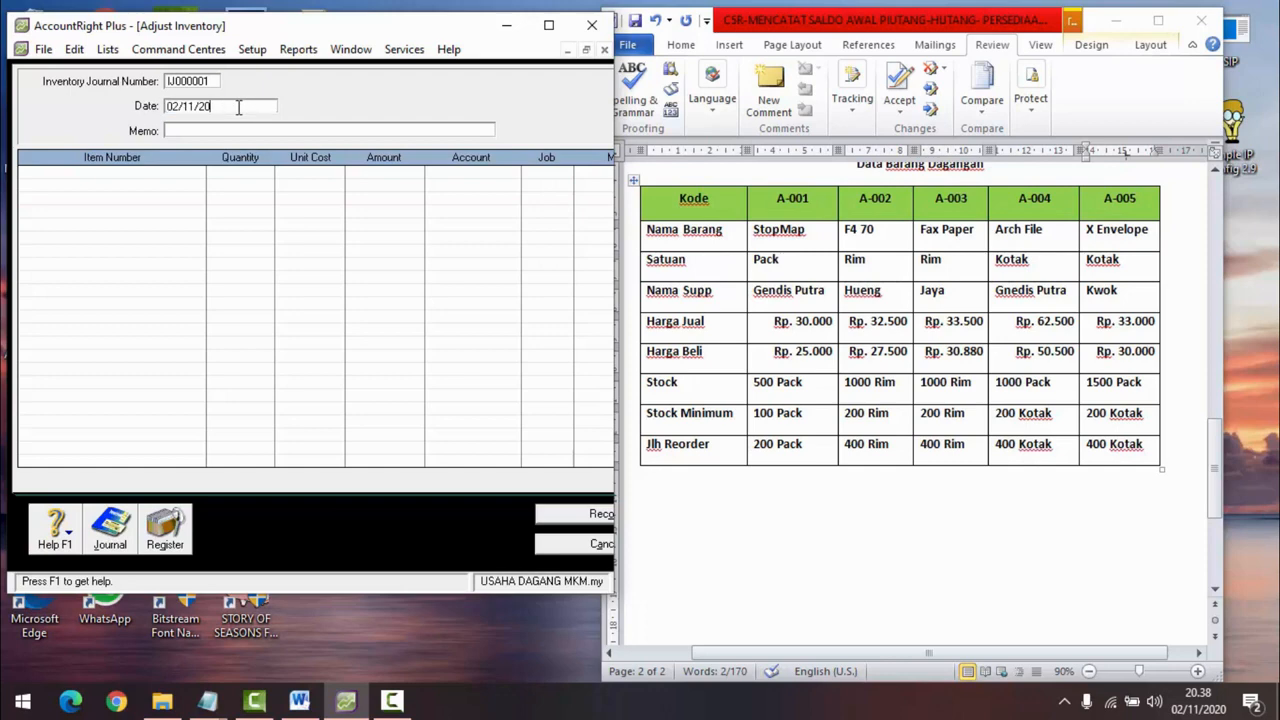
pyautogui.press('BackSpace')
pyautogui.press('BackSpace')
pyautogui.press('BackSpace')
pyautogui.write('01/01/202')
pyautogui.click(196, 131)
pyautogui.write('persed')
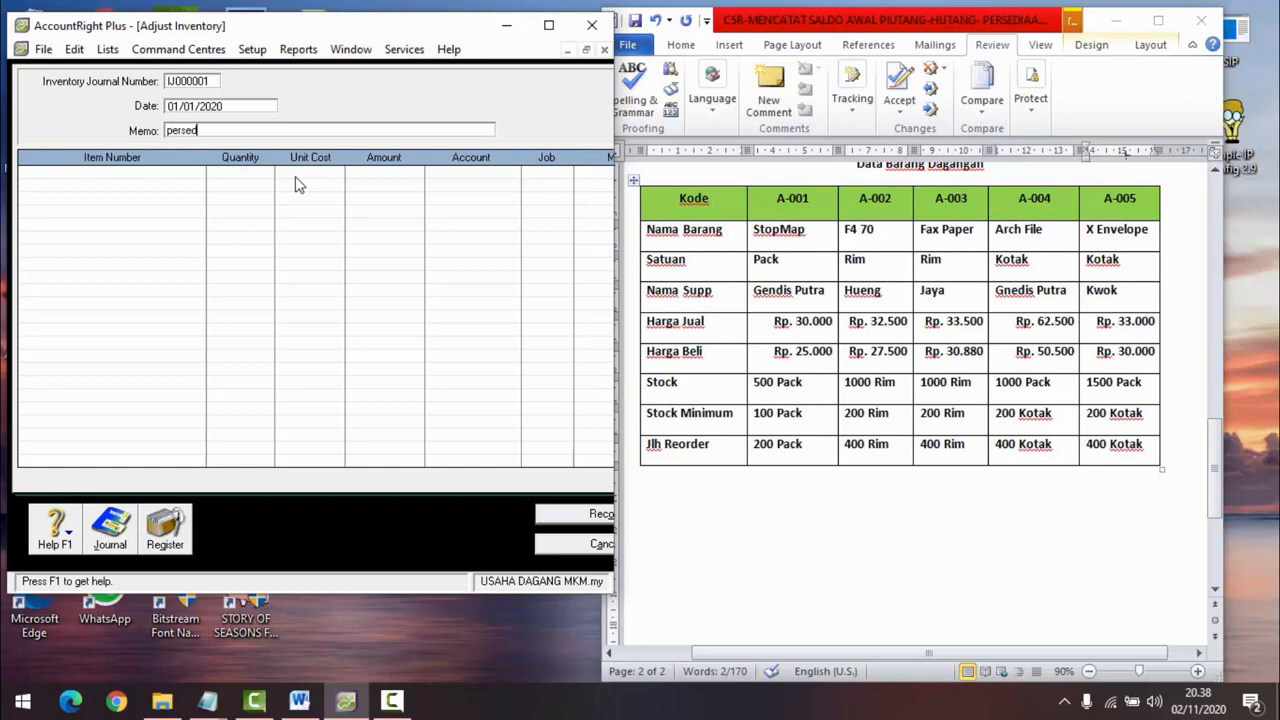
pyautogui.write('iaan awala')
pyautogui.press('BackSpace')
pyautogui.press('BackSpace')
pyautogui.press('BackSpace')
pyautogui.press('BackSpace')
pyautogui.press('BackSpace')
pyautogui.press('BackSpace')
pyautogui.press('BackSpace')
pyautogui.press('BackSpace')
pyautogui.press('BackSpace')
pyautogui.press('BackSpace')
pyautogui.press('BackSpace')
pyautogui.press('BackSpace')
pyautogui.press('BackSpace')
pyautogui.press('BackSpace')
pyautogui.press('BackSpace')
pyautogui.press('BackSpace')
# Step: Enter the adjustment memo "saldo awal persediaan" and choose item A-001 StopMap for the first line
pyautogui.write('saldo awal persediaan')
pyautogui.press('Tab')
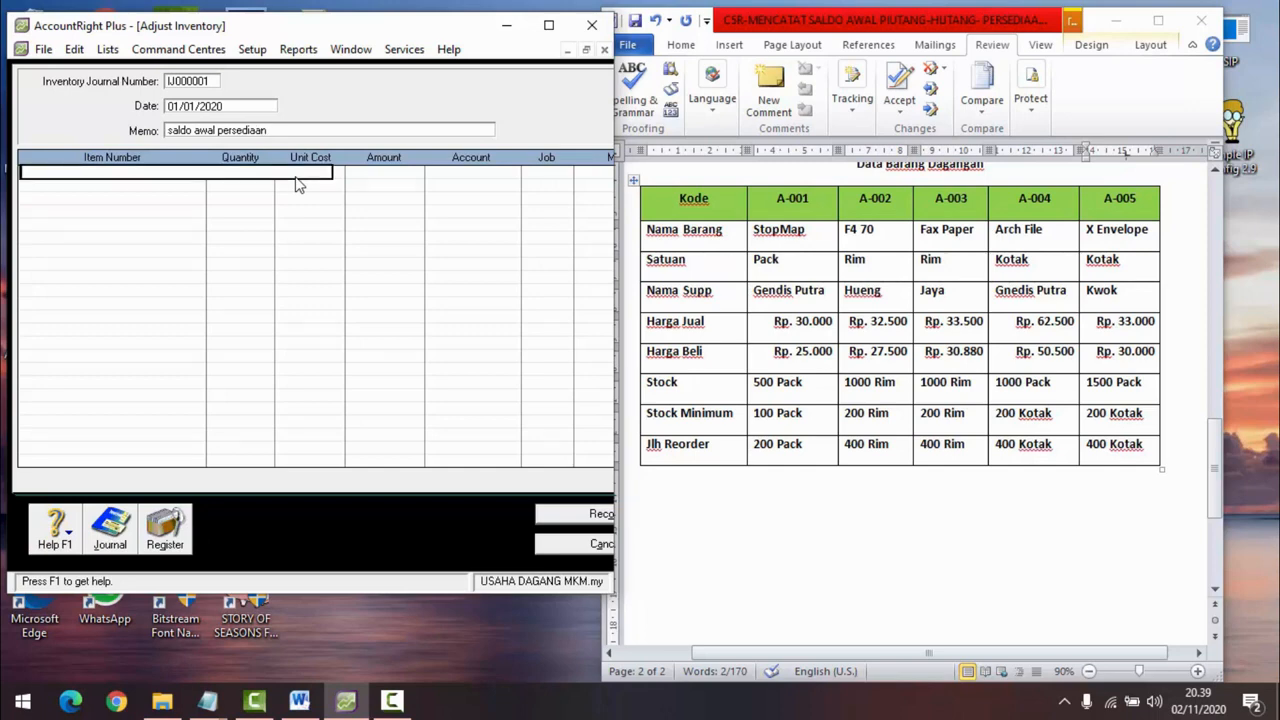
pyautogui.press('Tab')
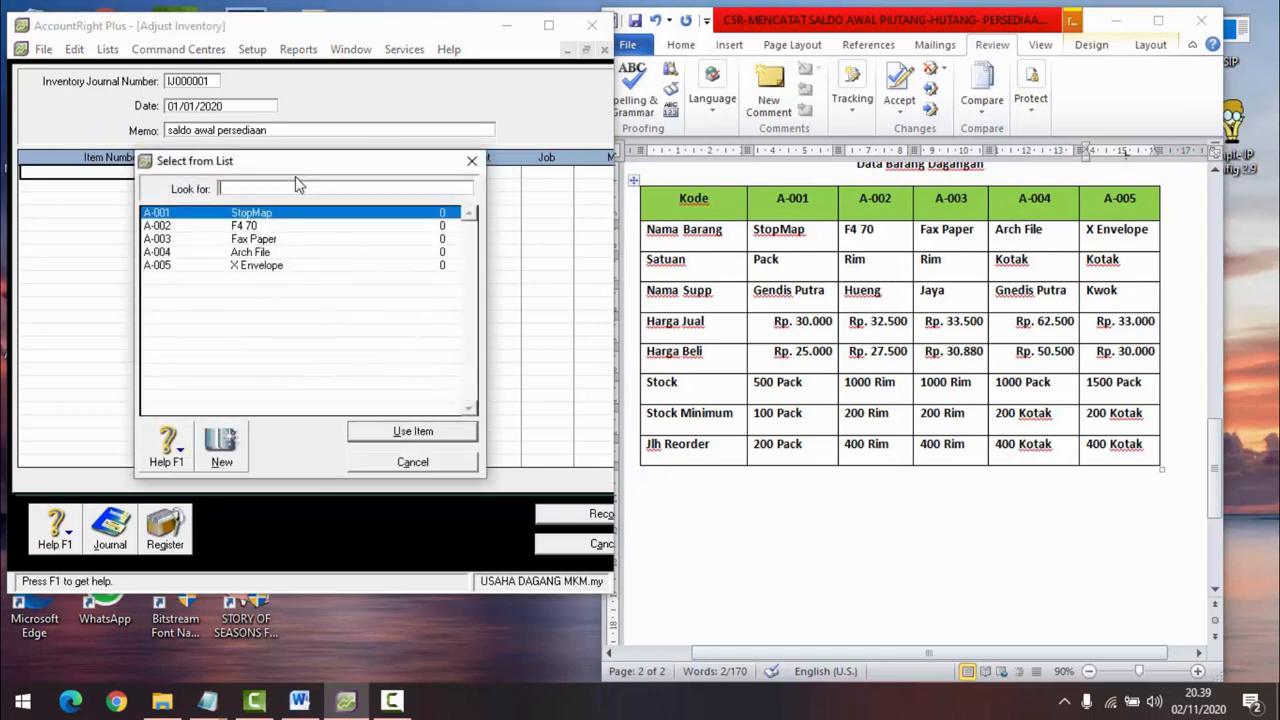
pyautogui.write('A-001')
pyautogui.click(406, 431)
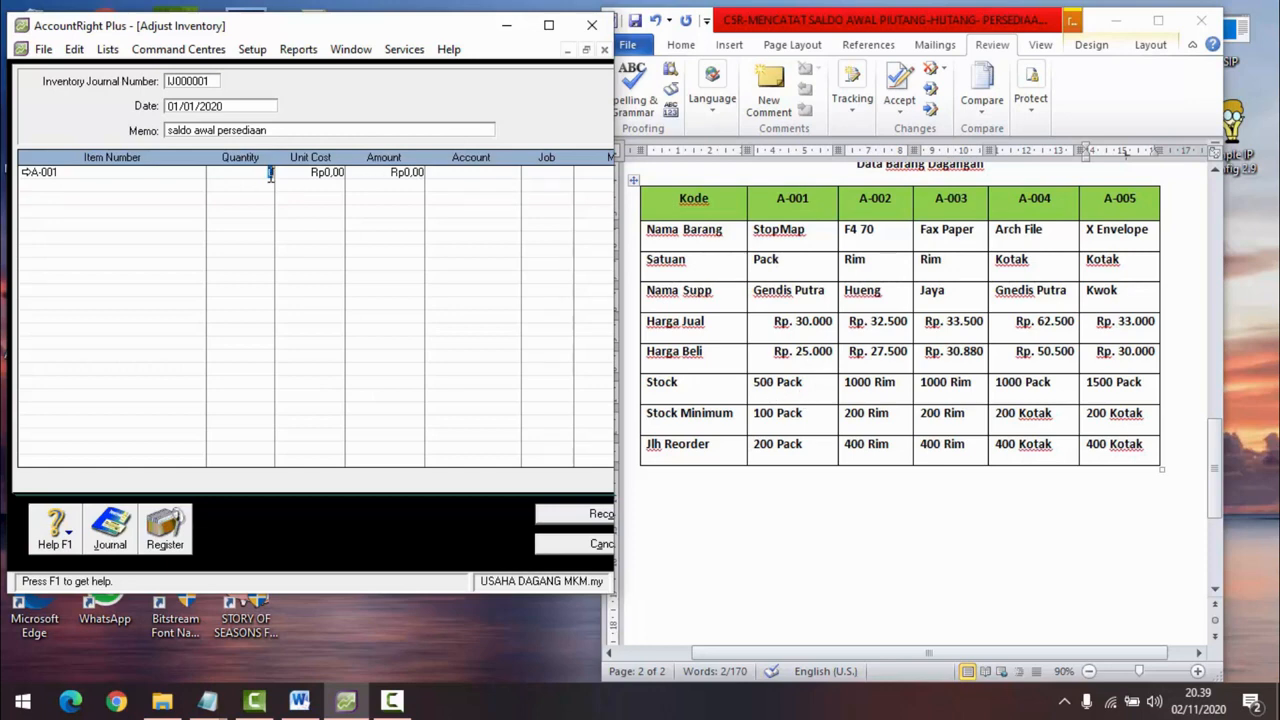
# Step: Set the A-001 adjustment line to quantity 500 with a unit cost of Rp25.000
pyautogui.click(406, 214)
pyautogui.click(323, 178)
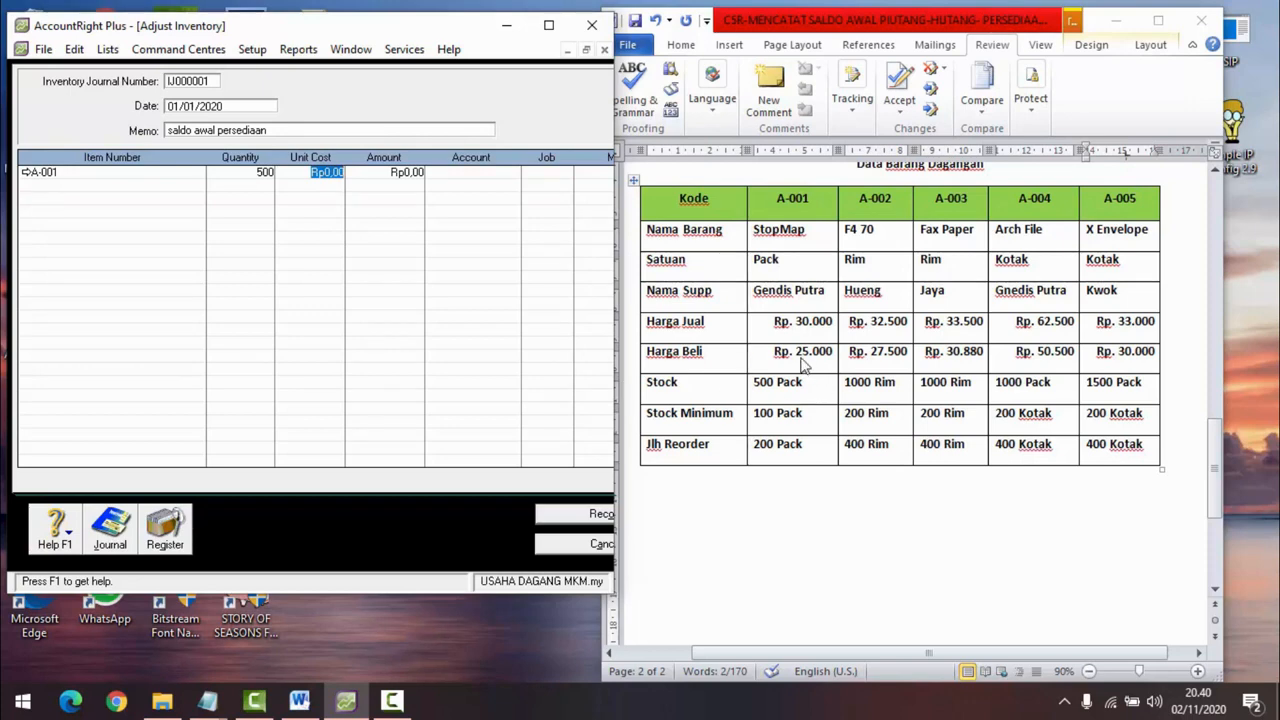
pyautogui.write('25000')
pyautogui.press('Tab')
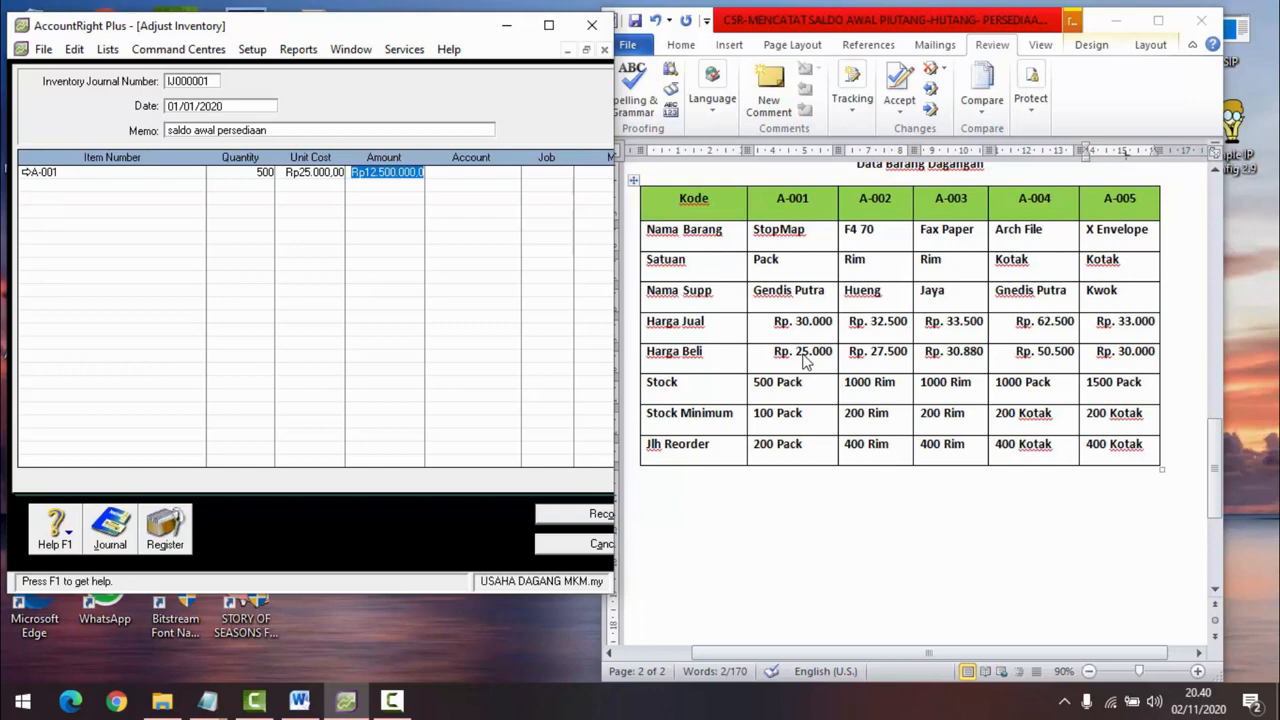
# Step: Assign account 1-1400 Persediaan Barang Dagangan to the A-001 adjustment line, leaving the job blank
pyautogui.press('Tab')
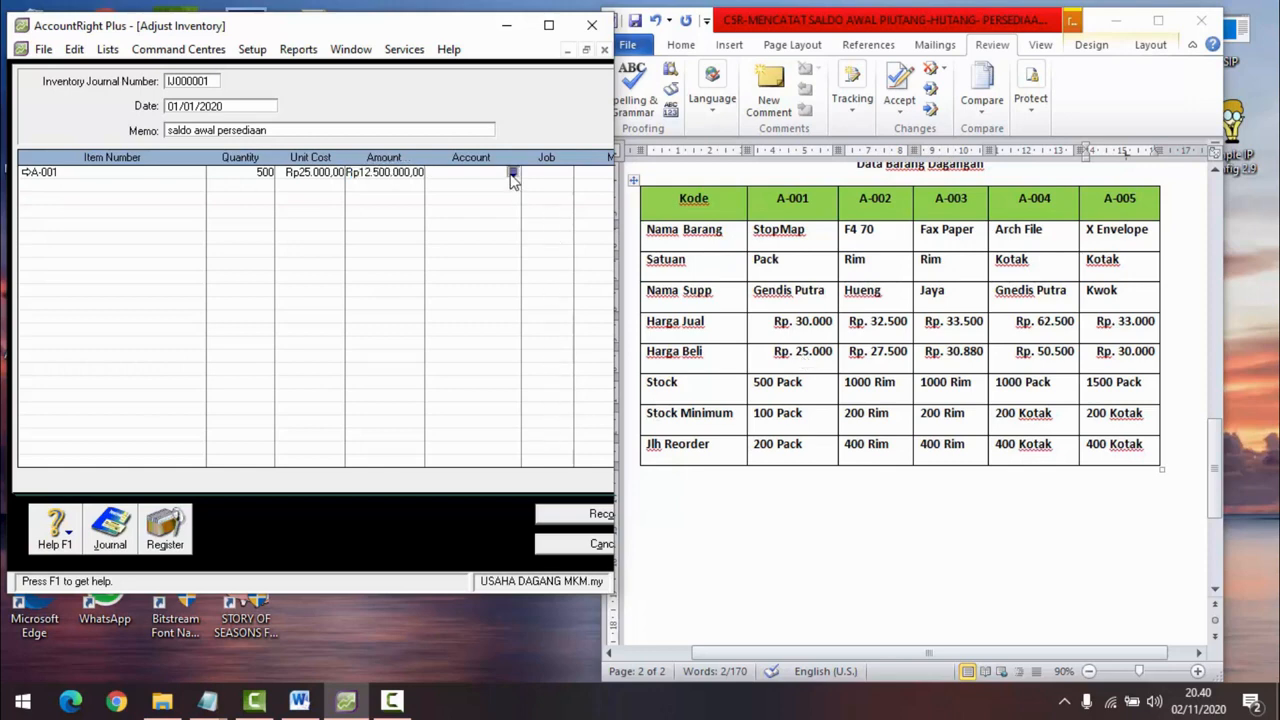
pyautogui.click(512, 174)
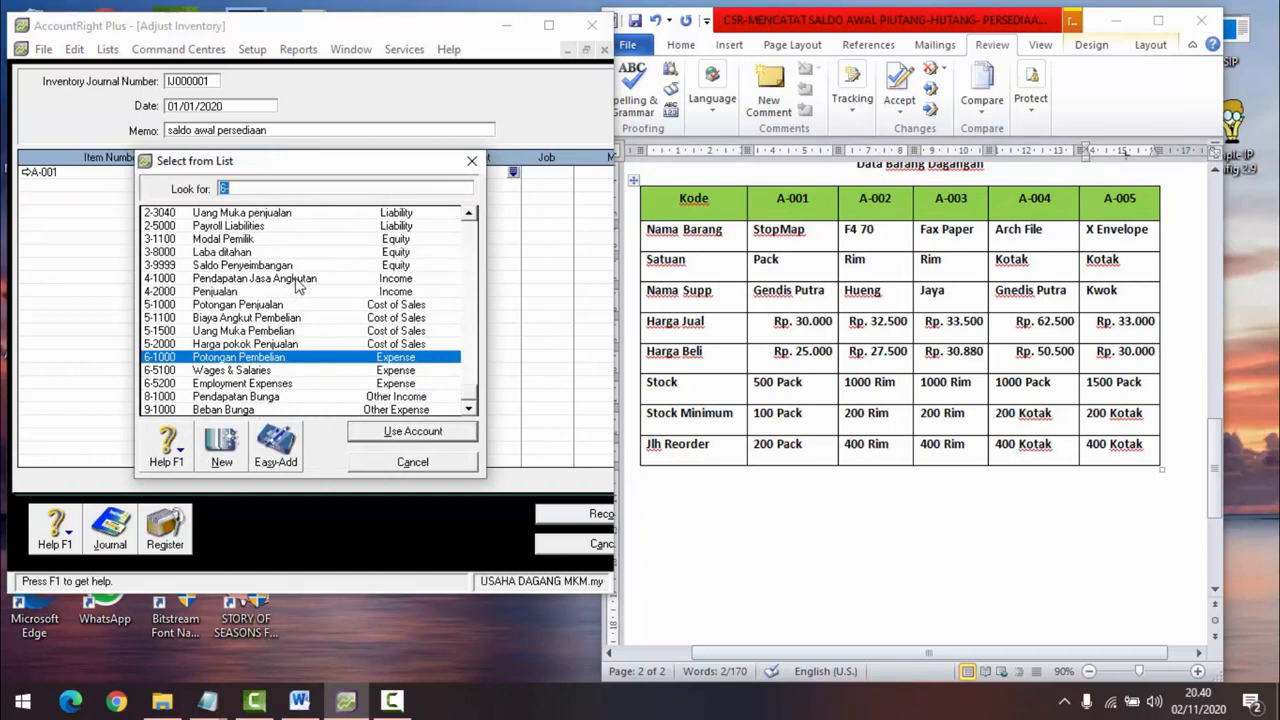
pyautogui.scroll(2, 297, 285)
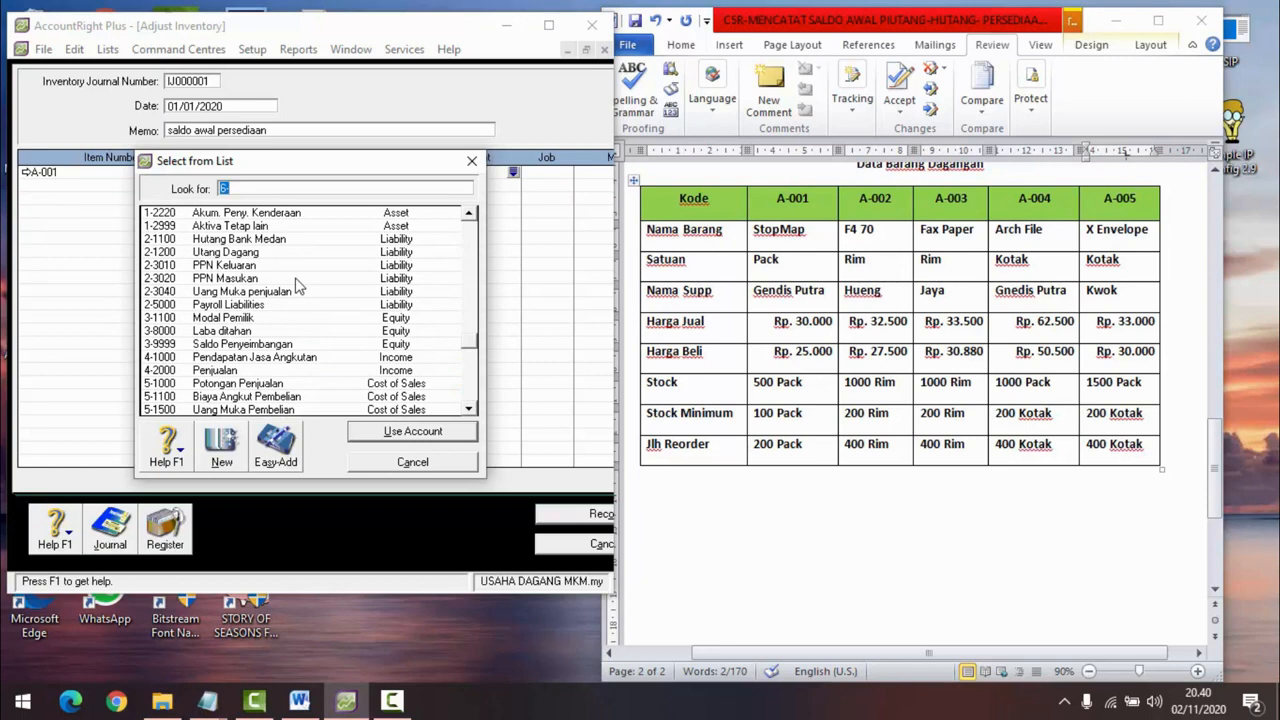
pyautogui.scroll(2, 297, 285)
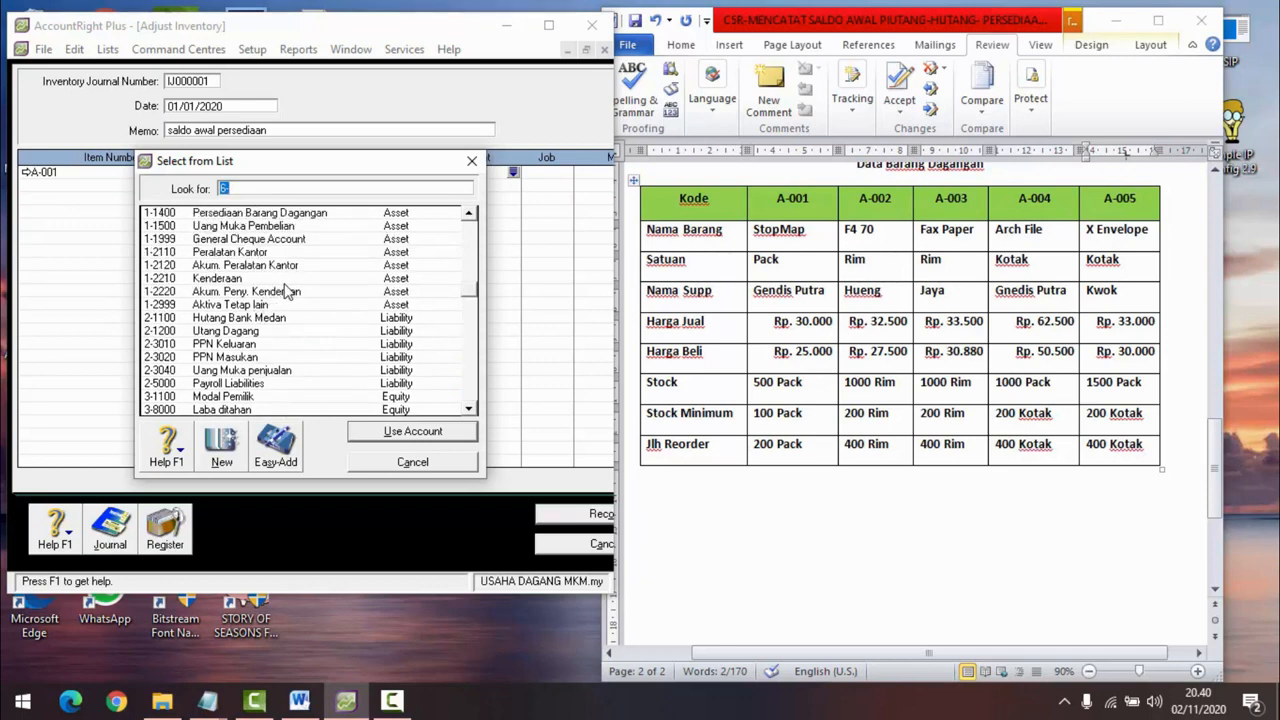
pyautogui.scroll(2, 288, 306)
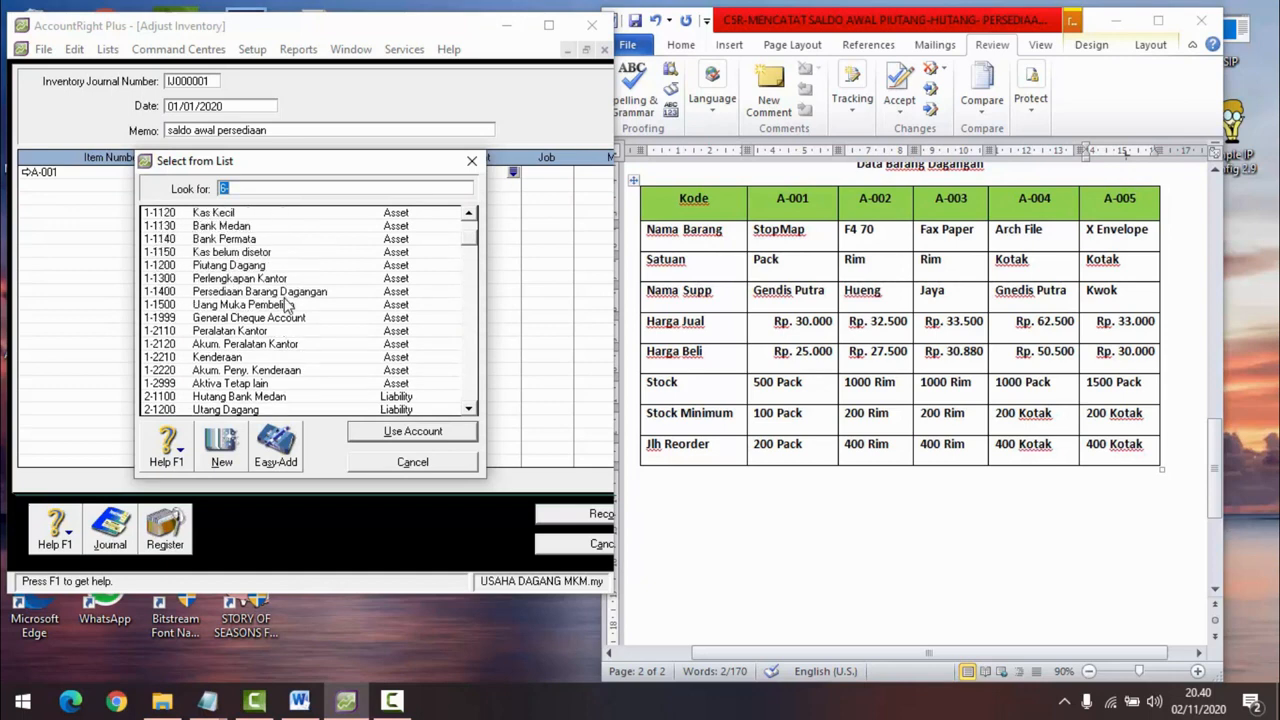
pyautogui.click(285, 294)
pyautogui.click(408, 432)
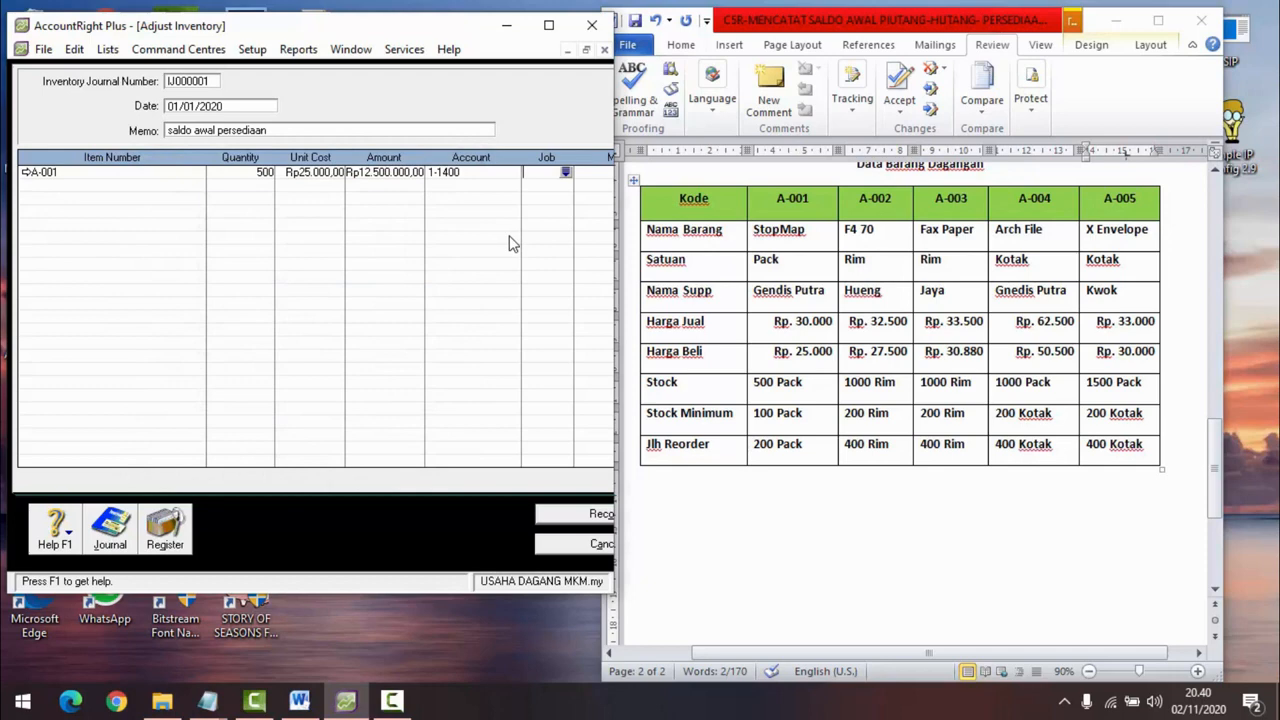
pyautogui.press('Tab')
# Step: Widen the inventory adjustment window and shift the Word window aside so both fit side by side, with the adjustment moved on to its second line
pyautogui.moveTo(457, 34); pyautogui.dragTo(436, 30)
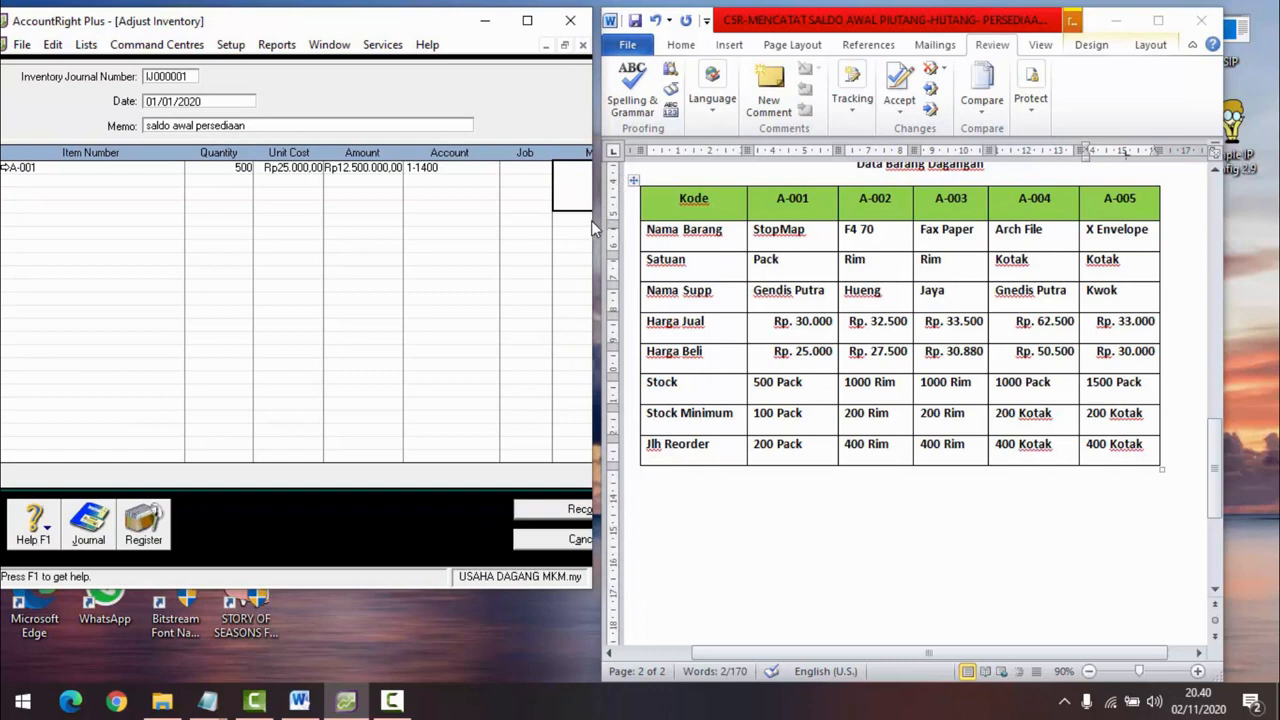
pyautogui.moveTo(589, 221); pyautogui.dragTo(612, 222)
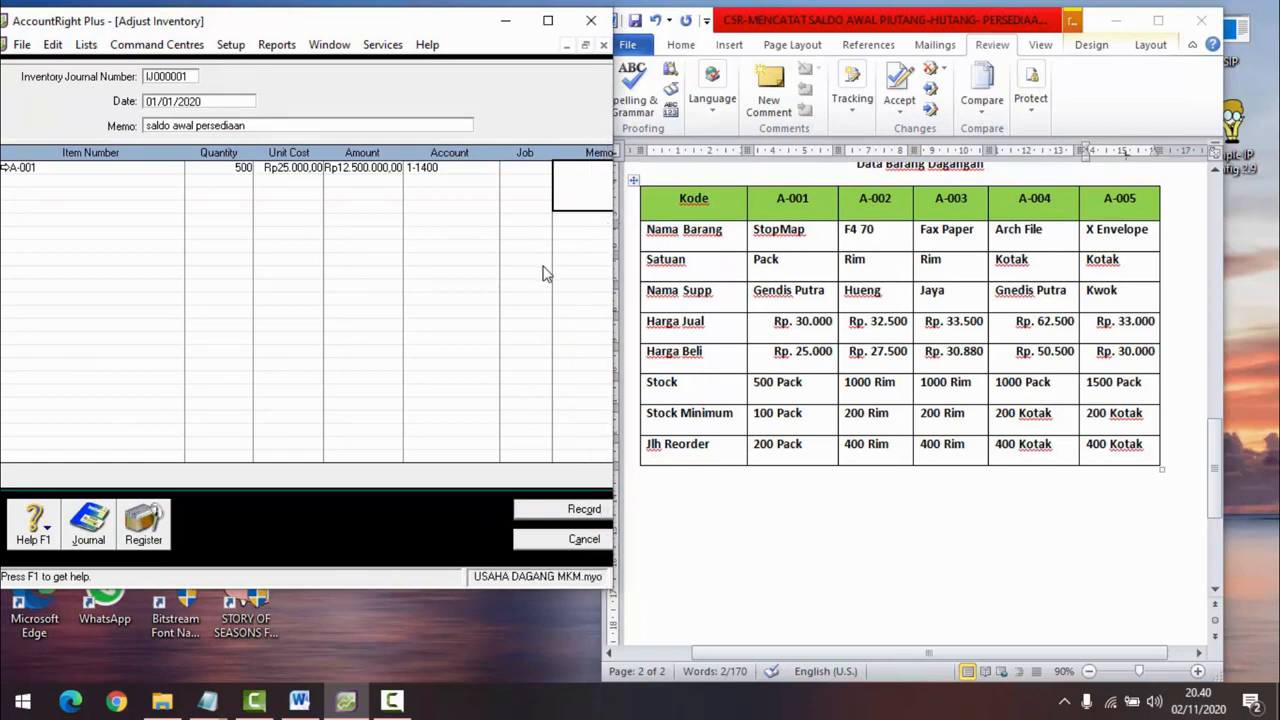
pyautogui.press('Tab')
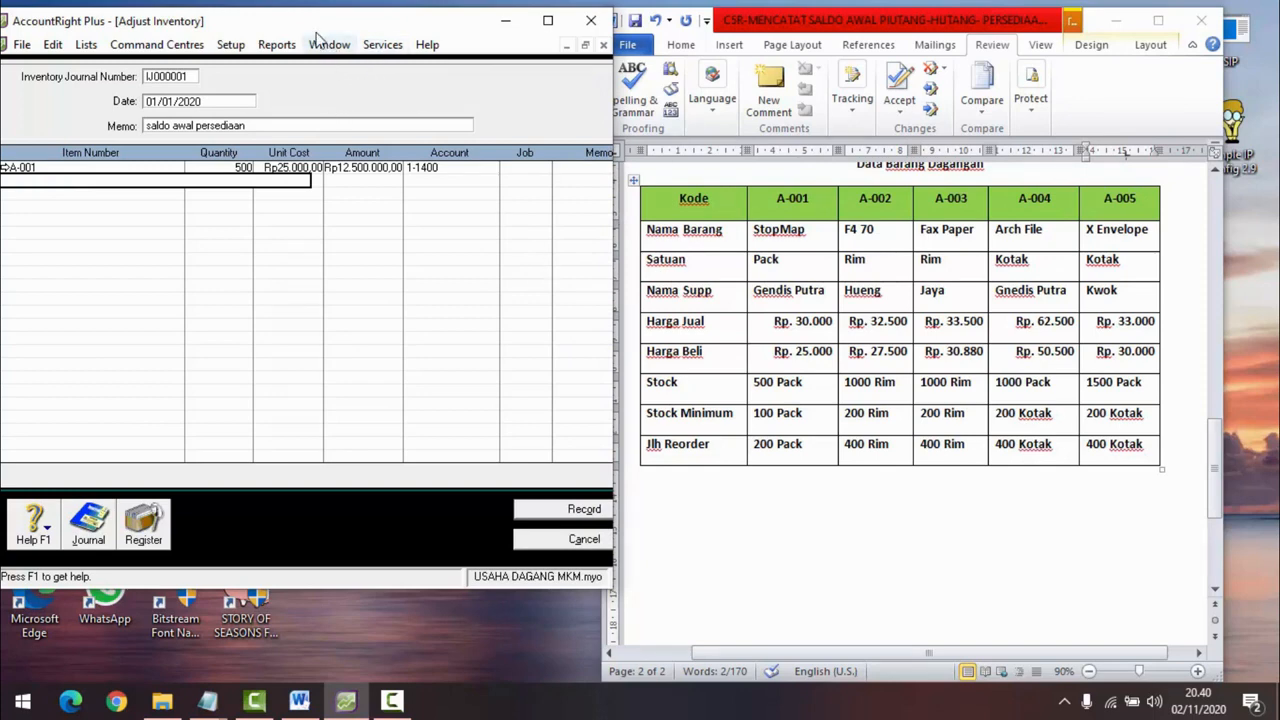
pyautogui.moveTo(325, 28); pyautogui.dragTo(347, 22)
pyautogui.moveTo(805, 30); pyautogui.dragTo(838, 24)
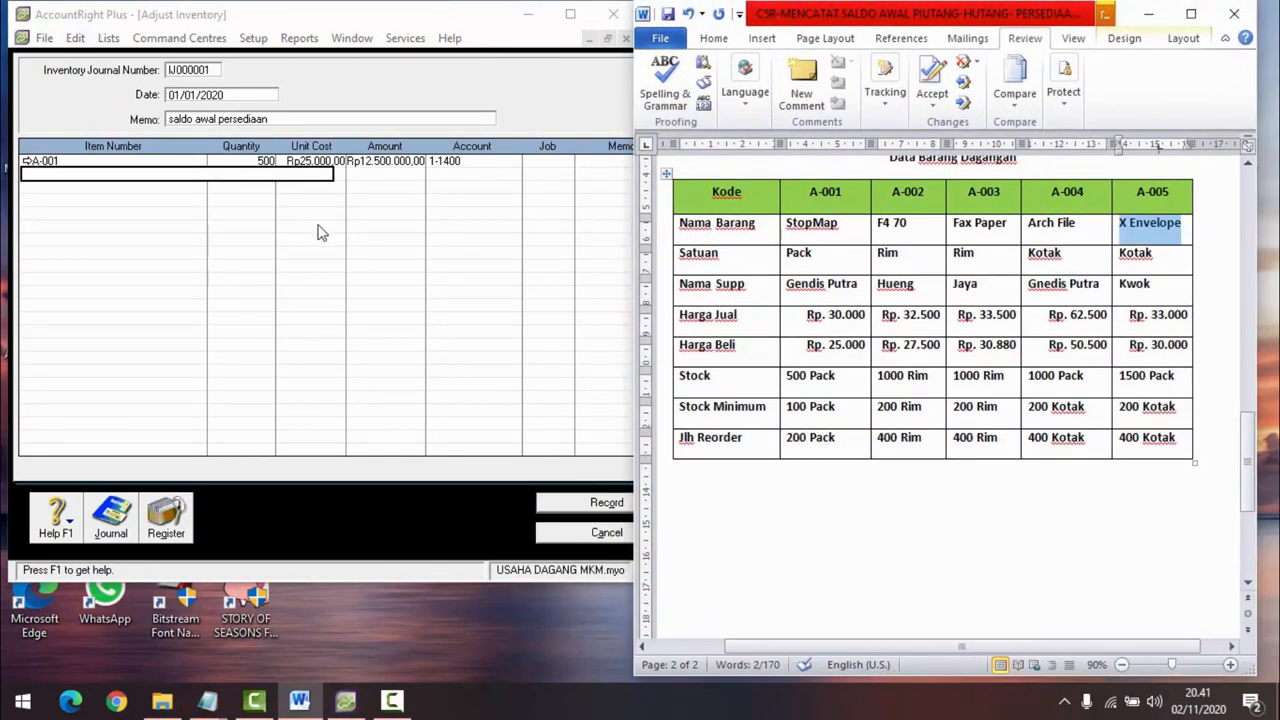
pyautogui.press('Tab')
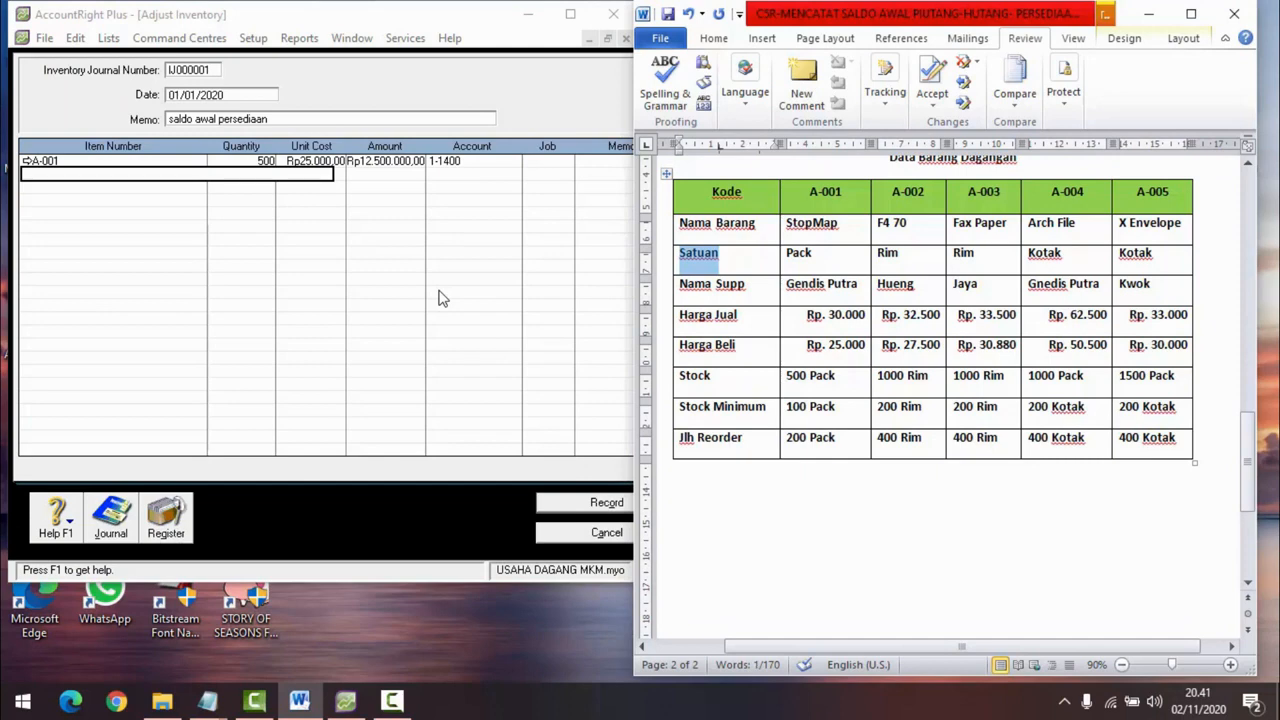
# Step: Add item A-002 F4 70 on the second adjustment line with quantity 1000 and a unit cost of Rp27.500
pyautogui.click(183, 171)
pyautogui.press('Tab')
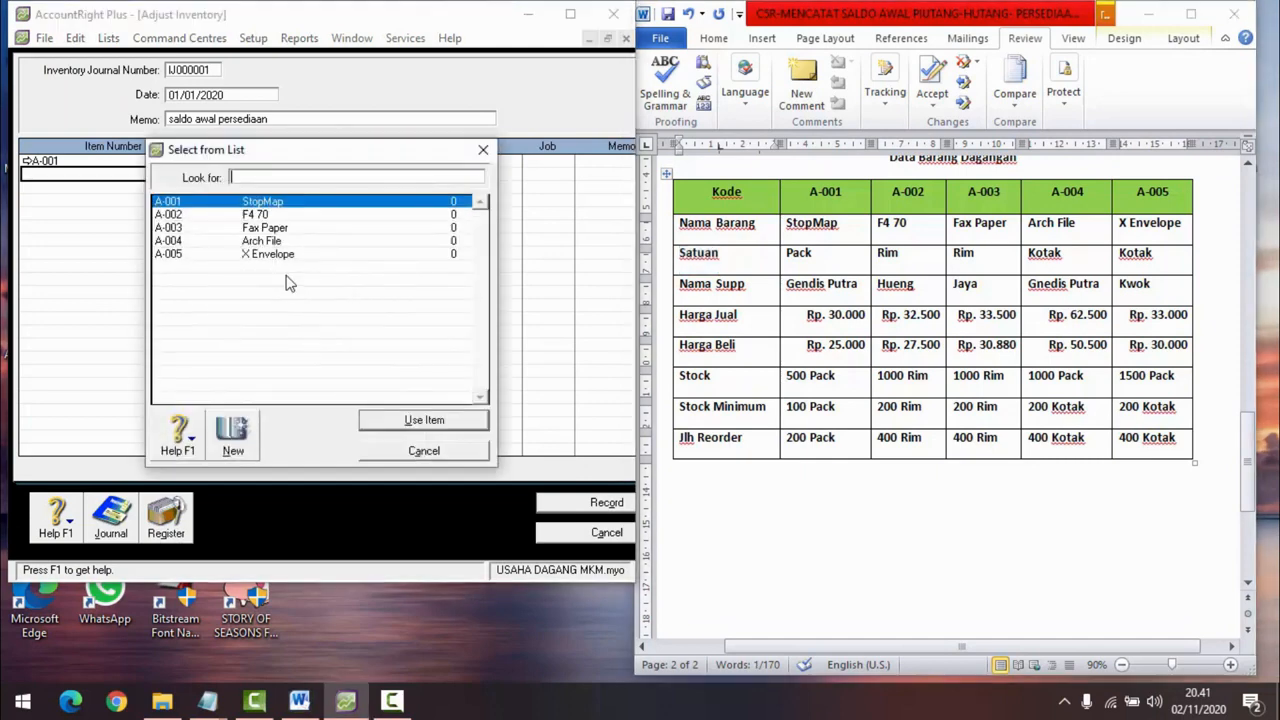
pyautogui.click(260, 215)
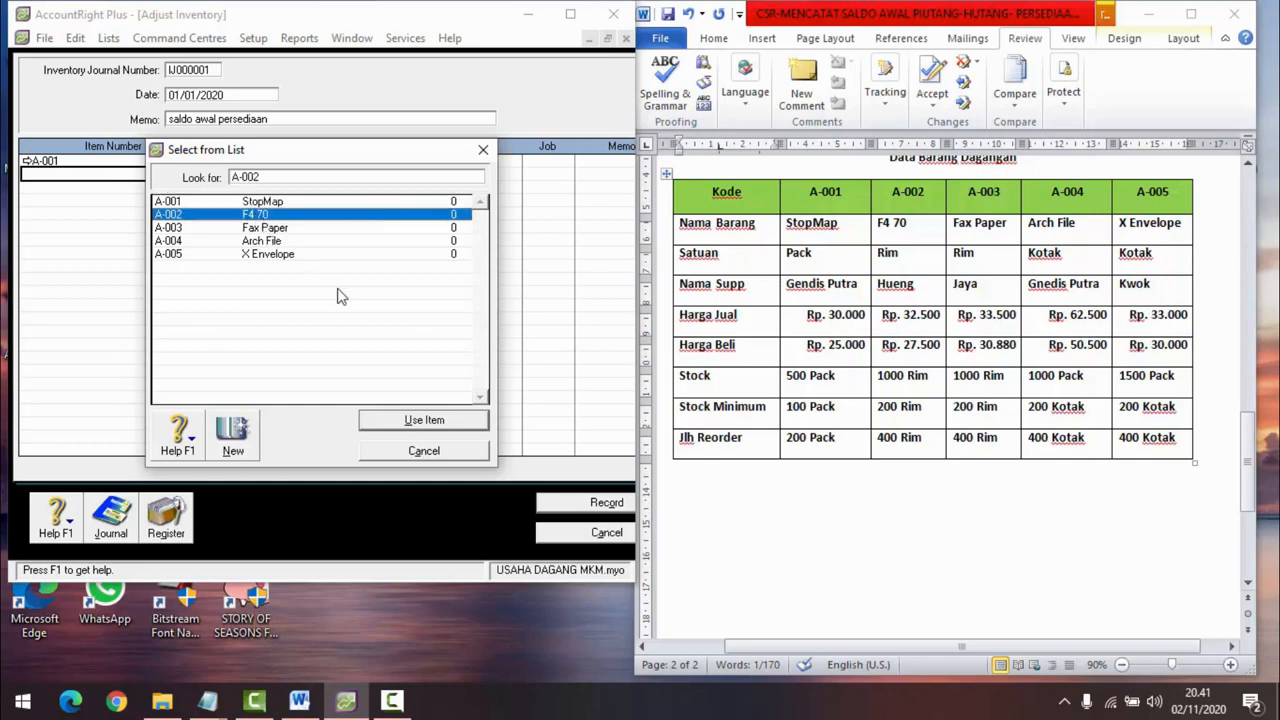
pyautogui.click(425, 421)
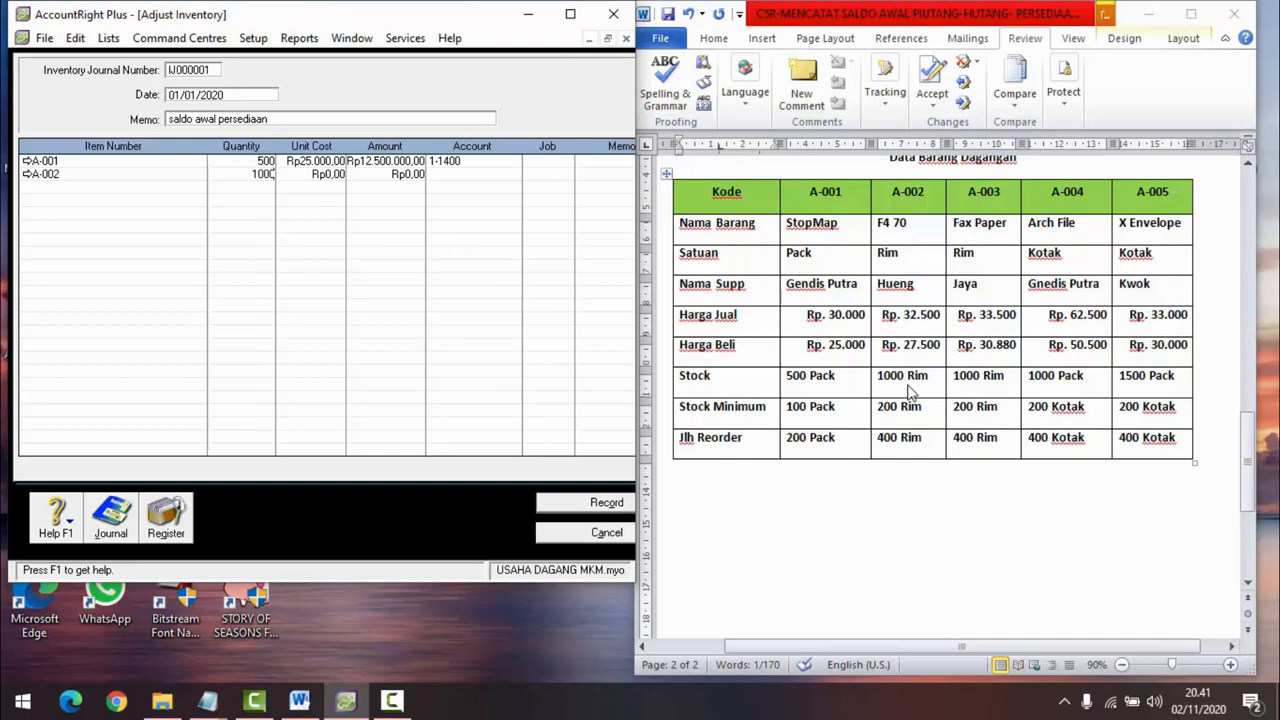
pyautogui.press('Tab')
pyautogui.write('27500')
pyautogui.press('Tab')
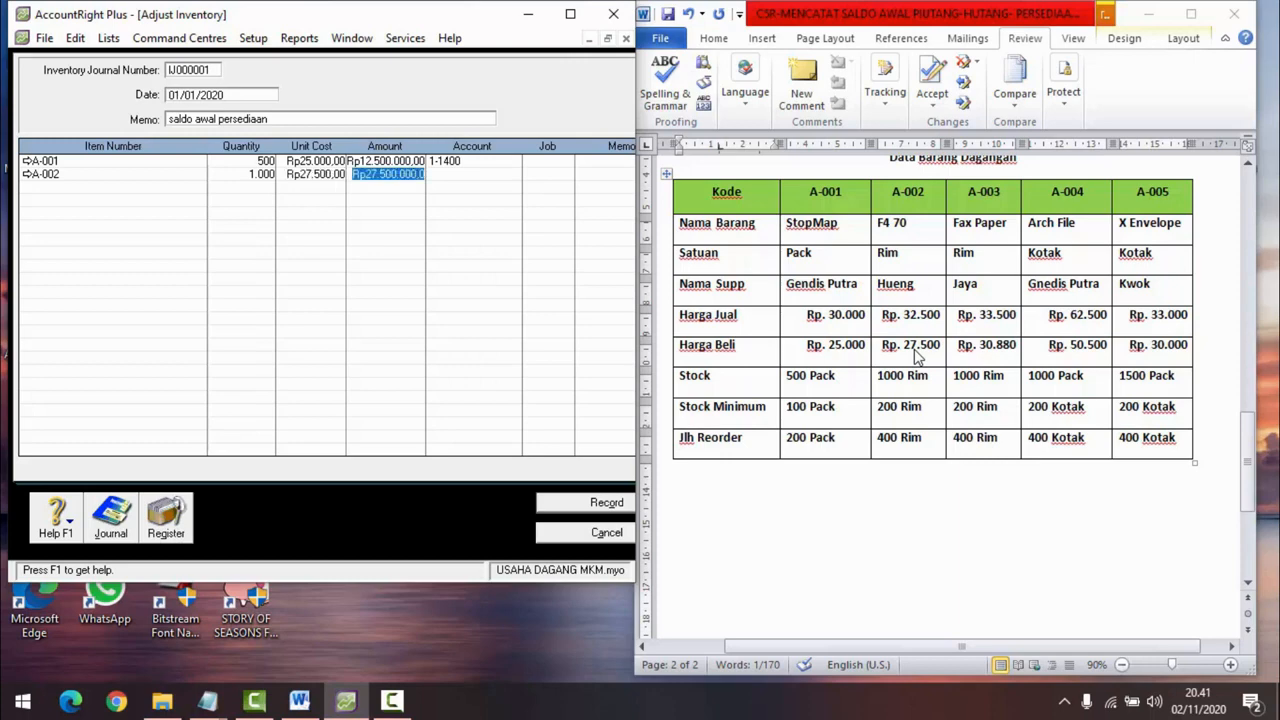
# Step: Assign account 1-1400 Persediaan Barang Dagangan to the A-002 adjustment line
pyautogui.press('Tab')
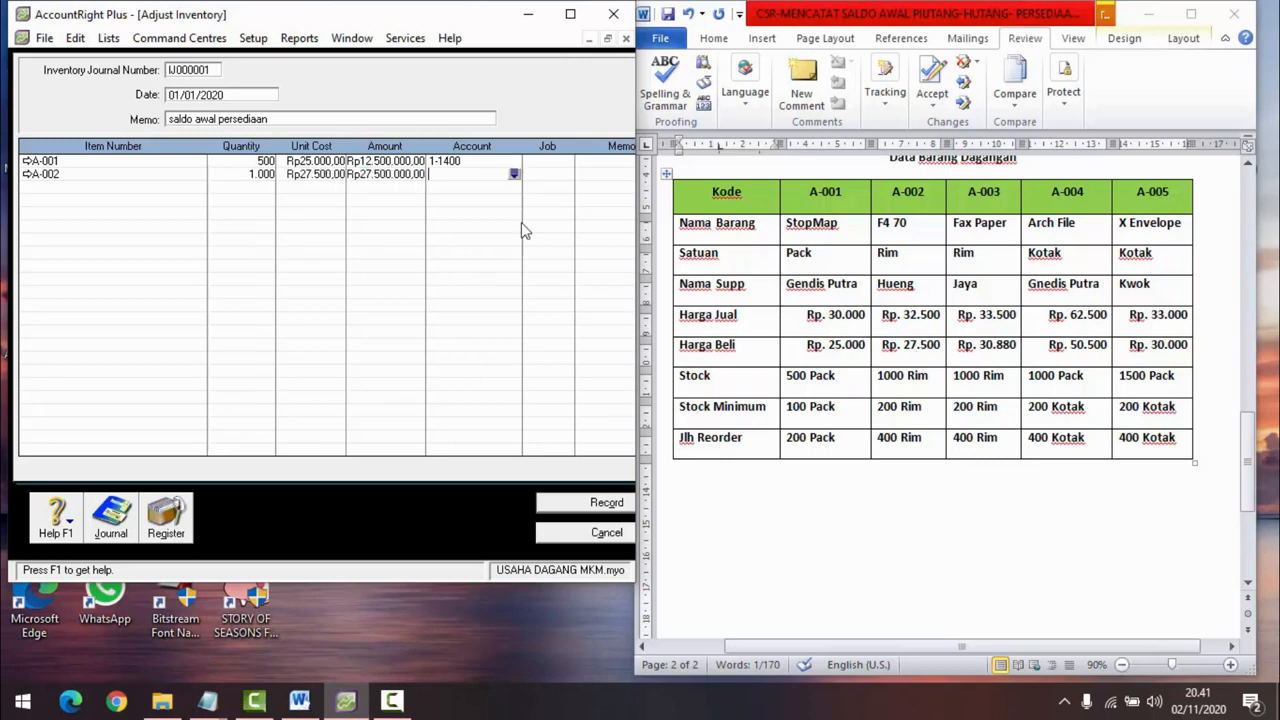
pyautogui.click(514, 174)
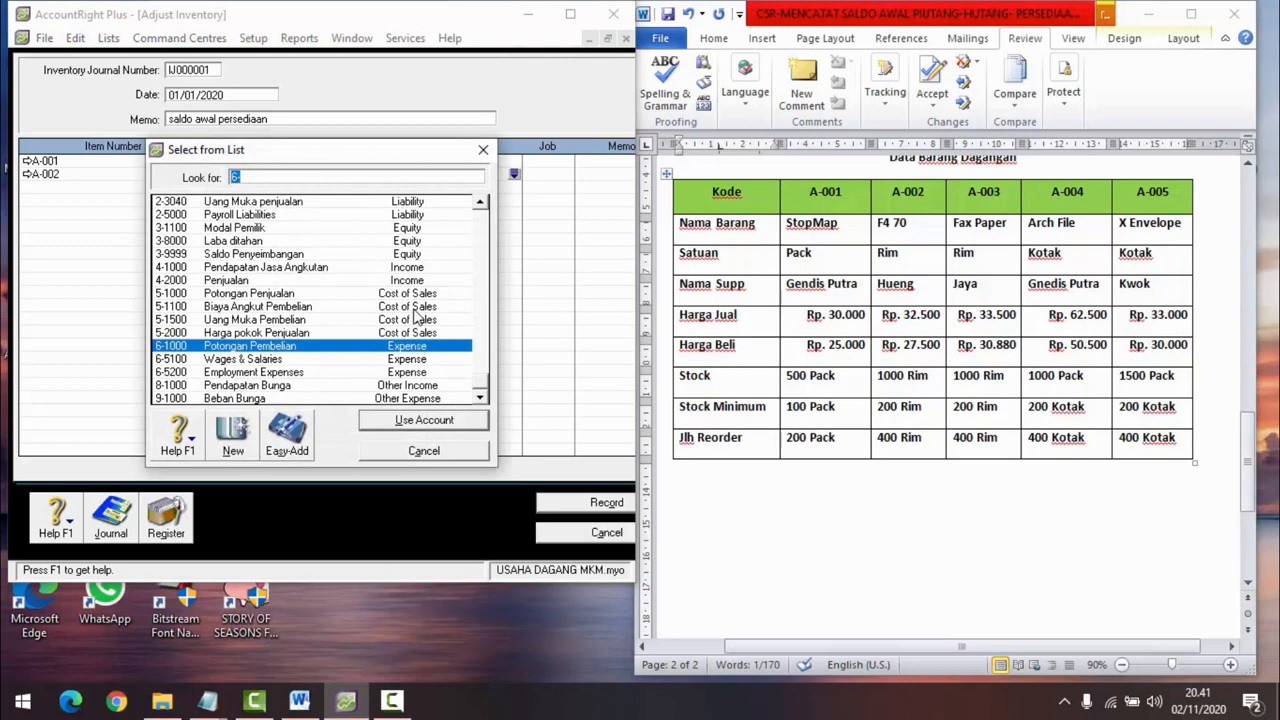
pyautogui.write('1')
pyautogui.click(284, 295)
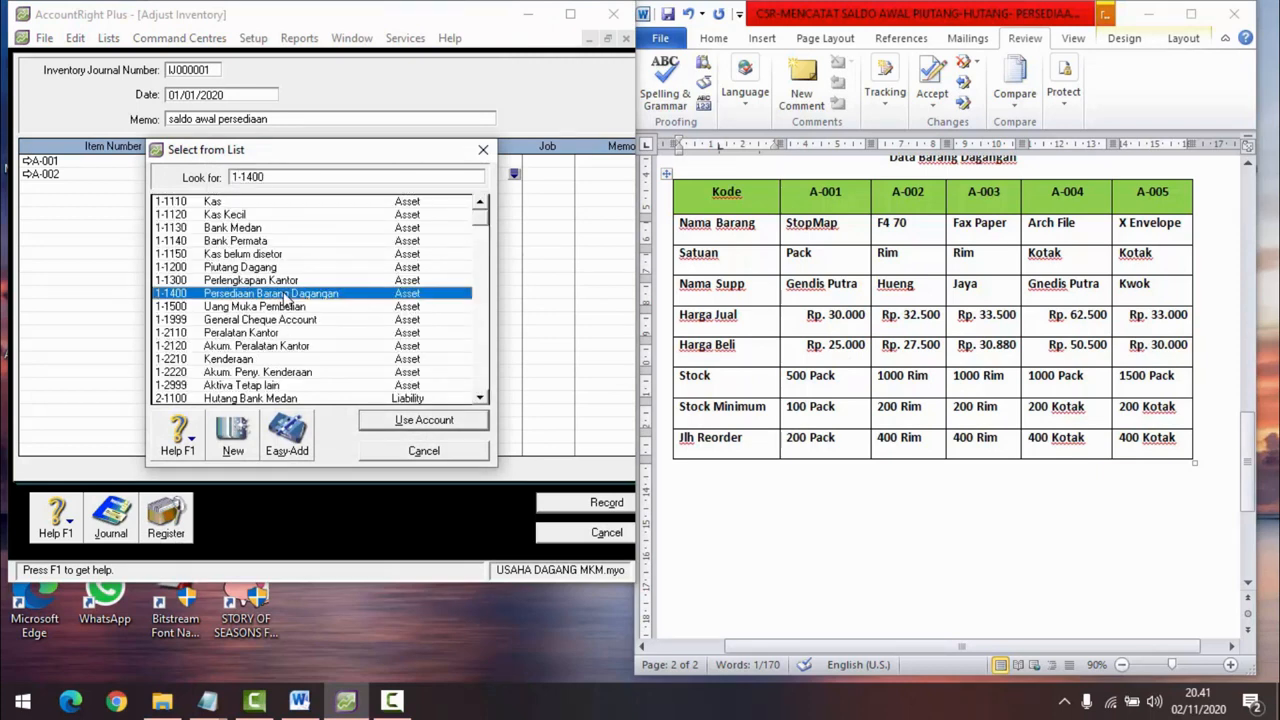
pyautogui.click(410, 421)
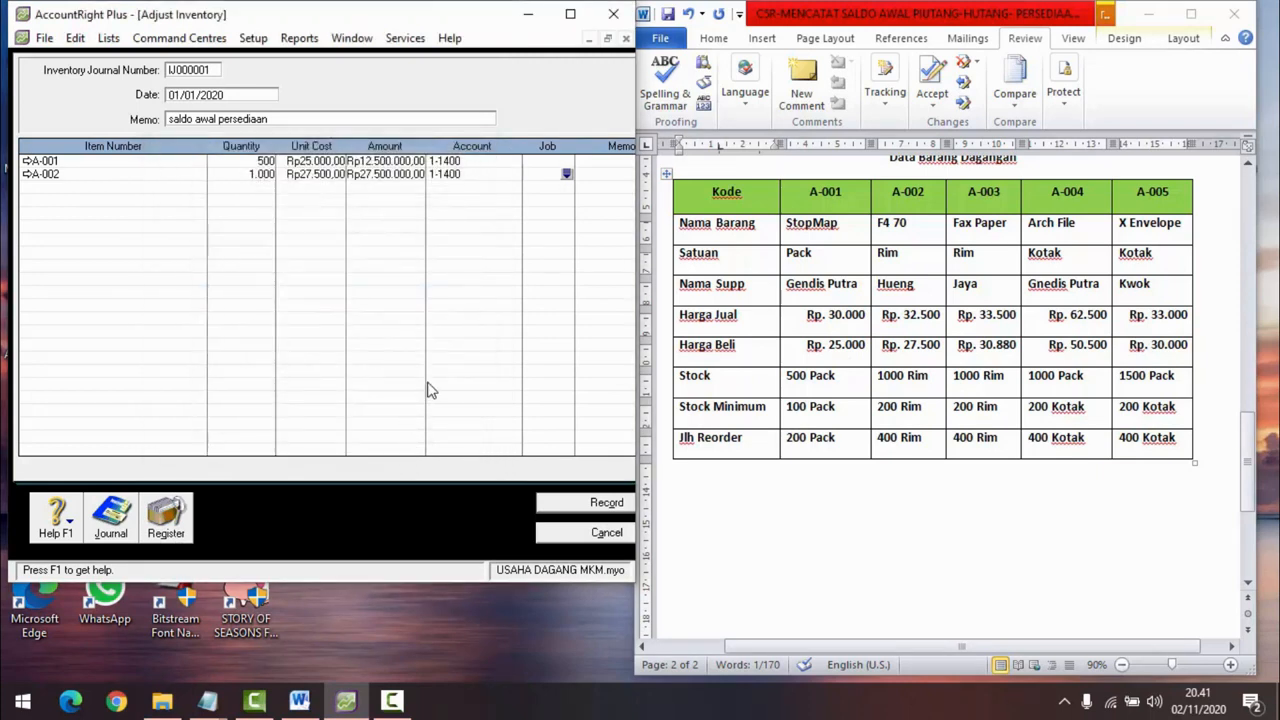
# Step: Add item A-003 Fax Paper on the third adjustment line with quantity 1000 and a unit cost of Rp30.880
pyautogui.press('Tab')
pyautogui.press('Tab')
pyautogui.press('Tab')
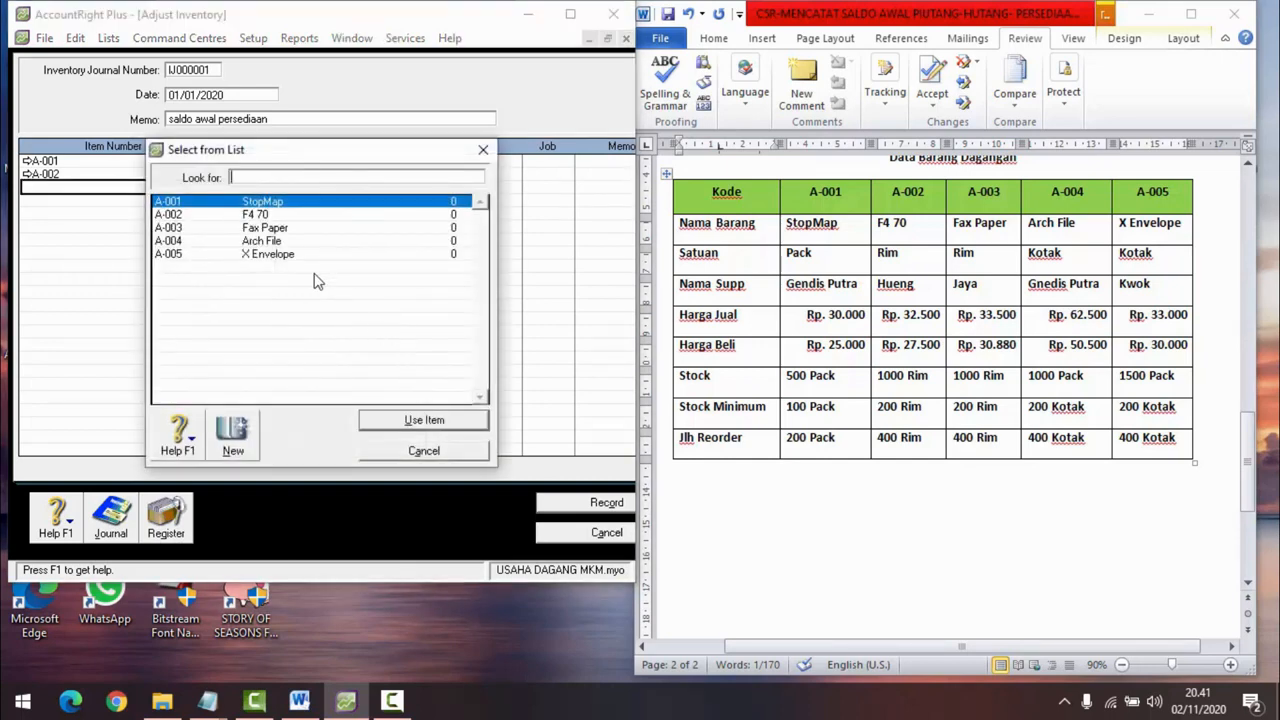
pyautogui.click(281, 230)
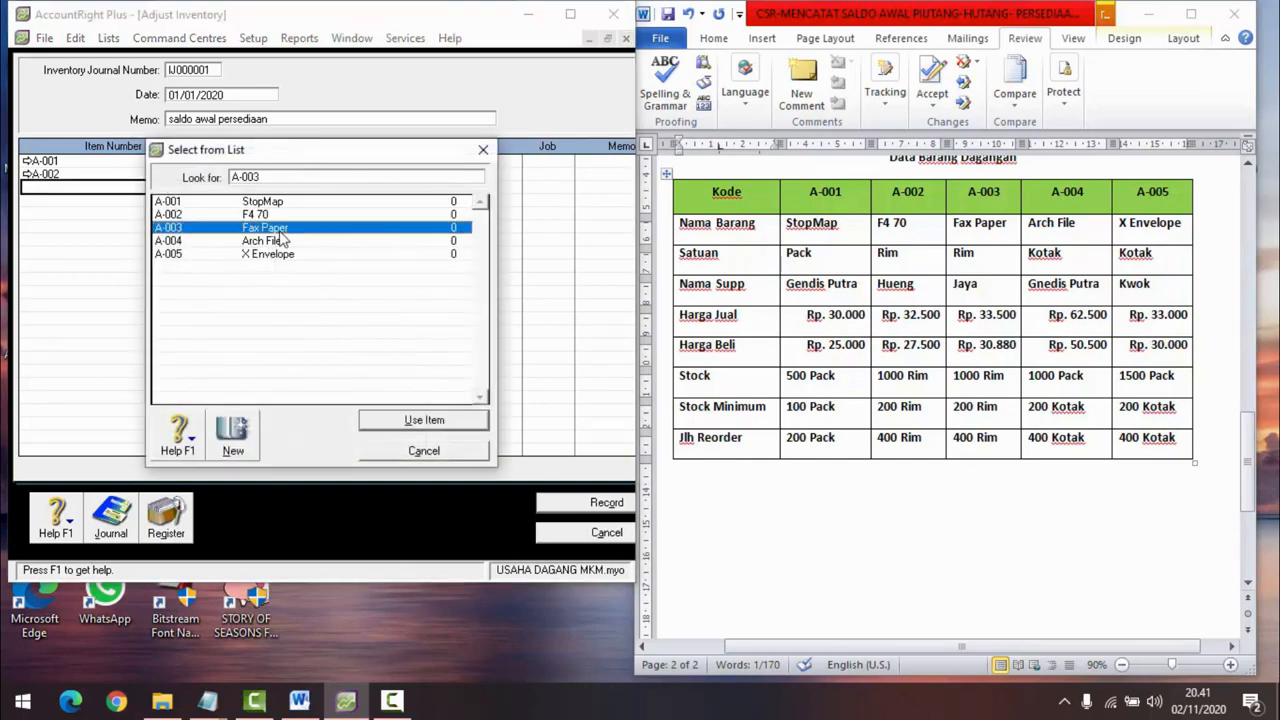
pyautogui.click(385, 419)
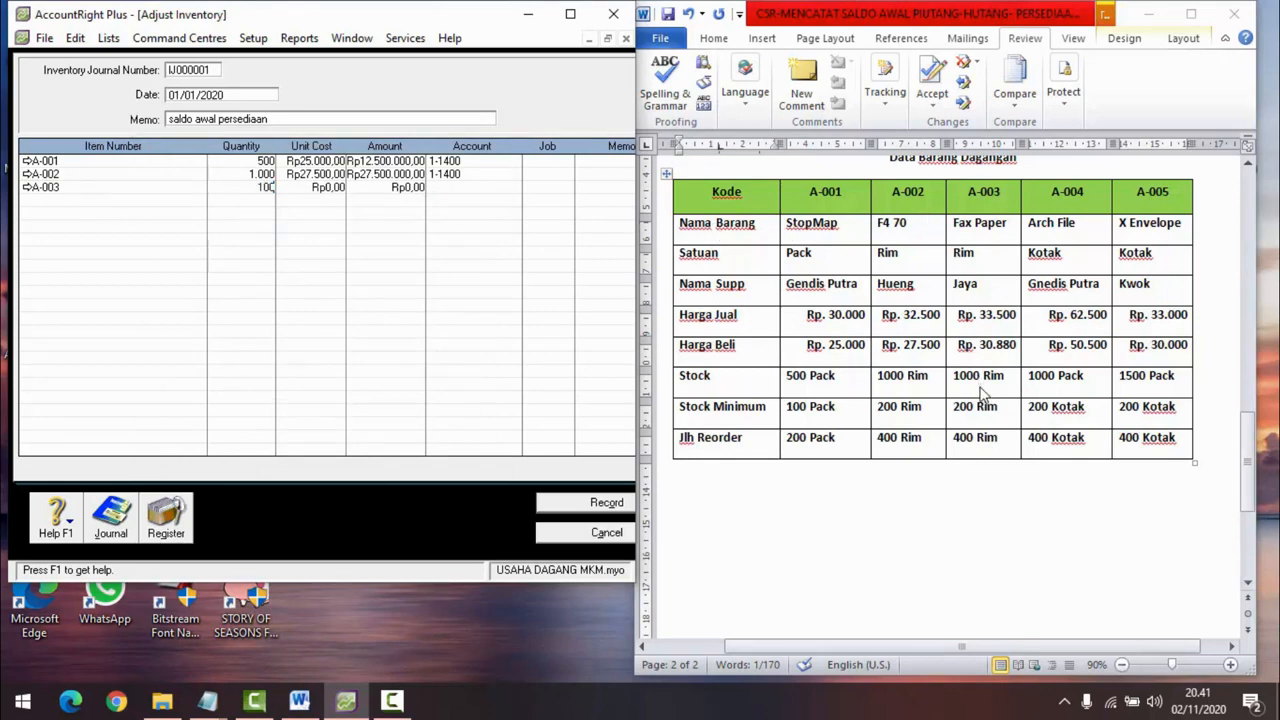
pyautogui.press('Tab')
pyautogui.write('30.')
pyautogui.write('880')
pyautogui.press('Tab')
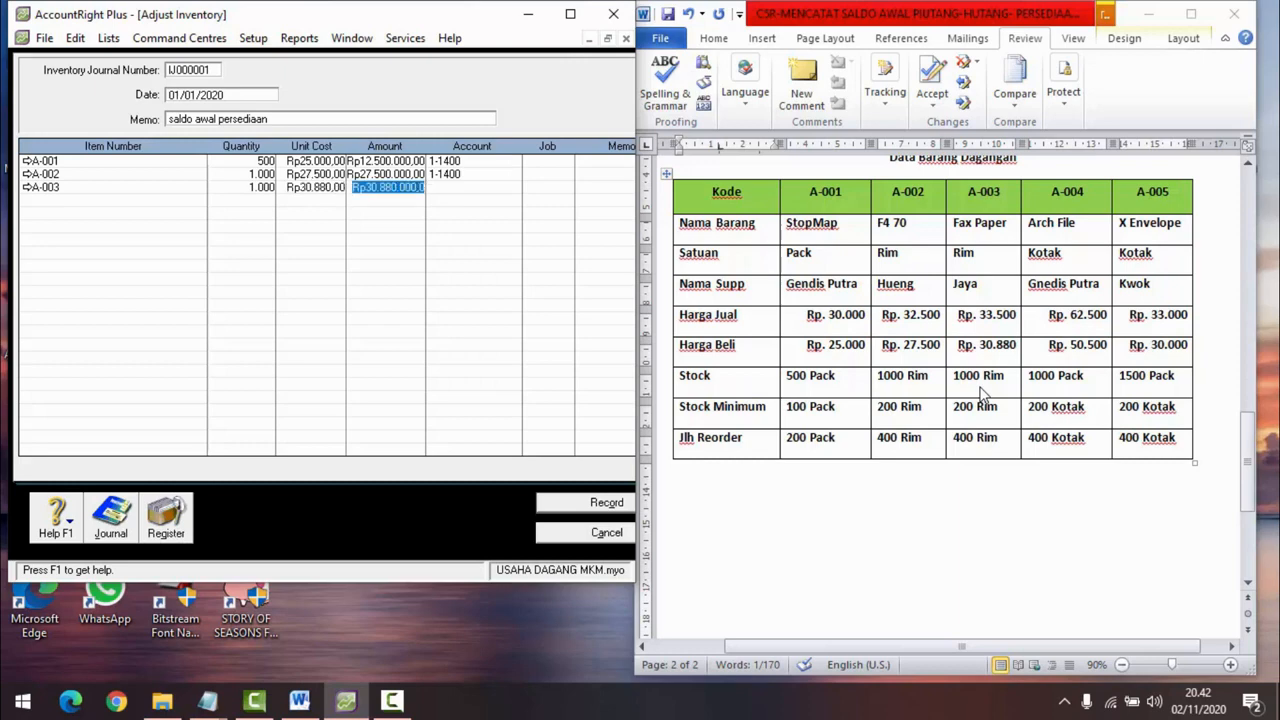
# Step: Assign account 1-1400 Persediaan Barang Dagangan to the A-003 adjustment line
pyautogui.press('Tab')
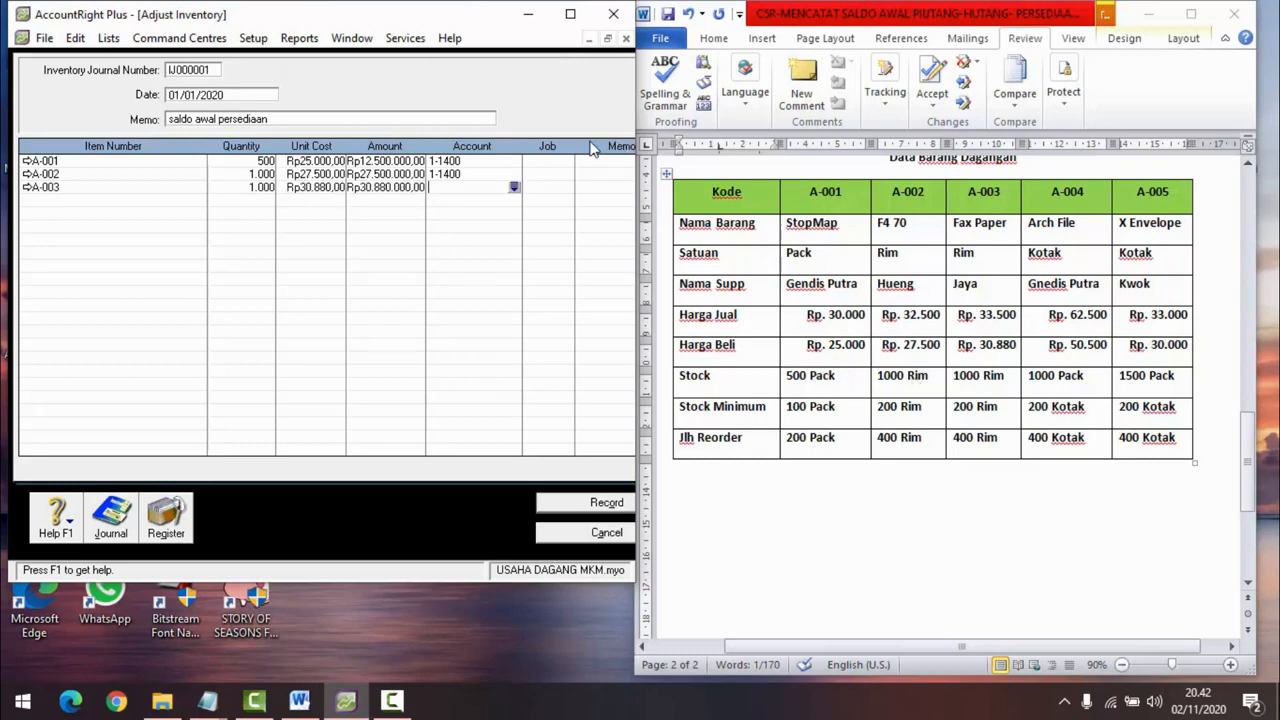
pyautogui.click(513, 187)
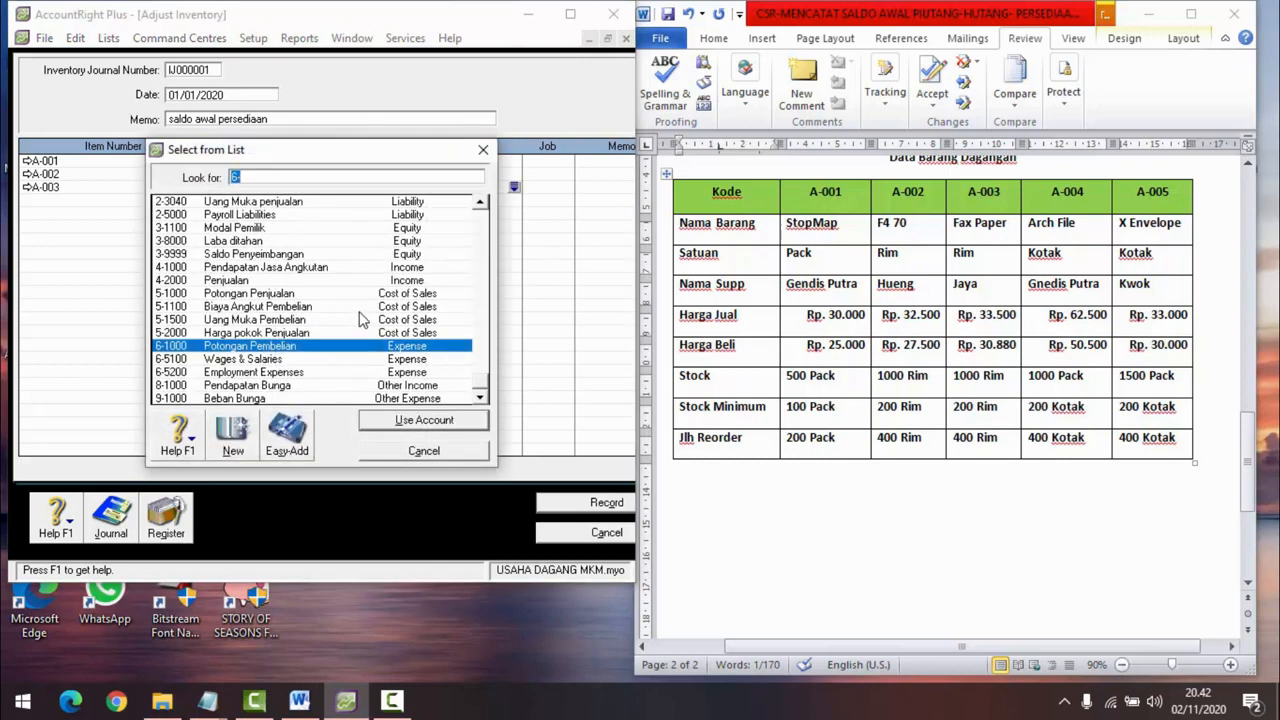
pyautogui.write('1-1400')
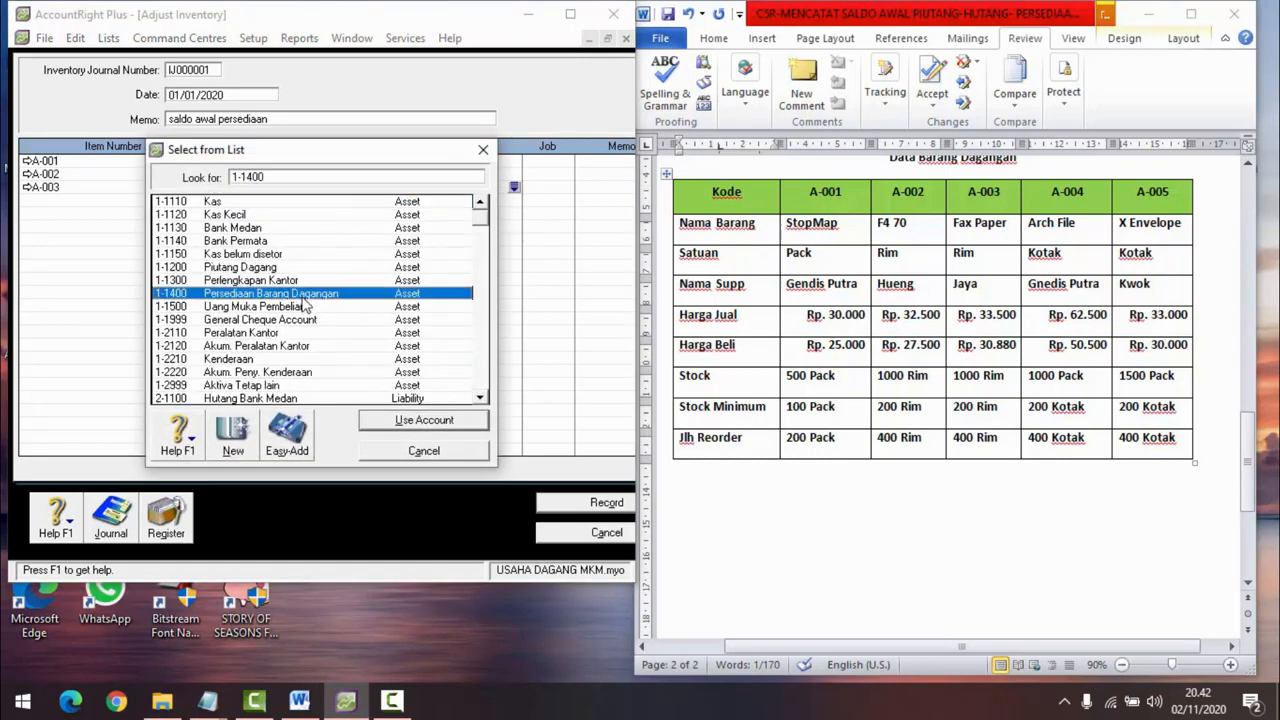
pyautogui.click(428, 420)
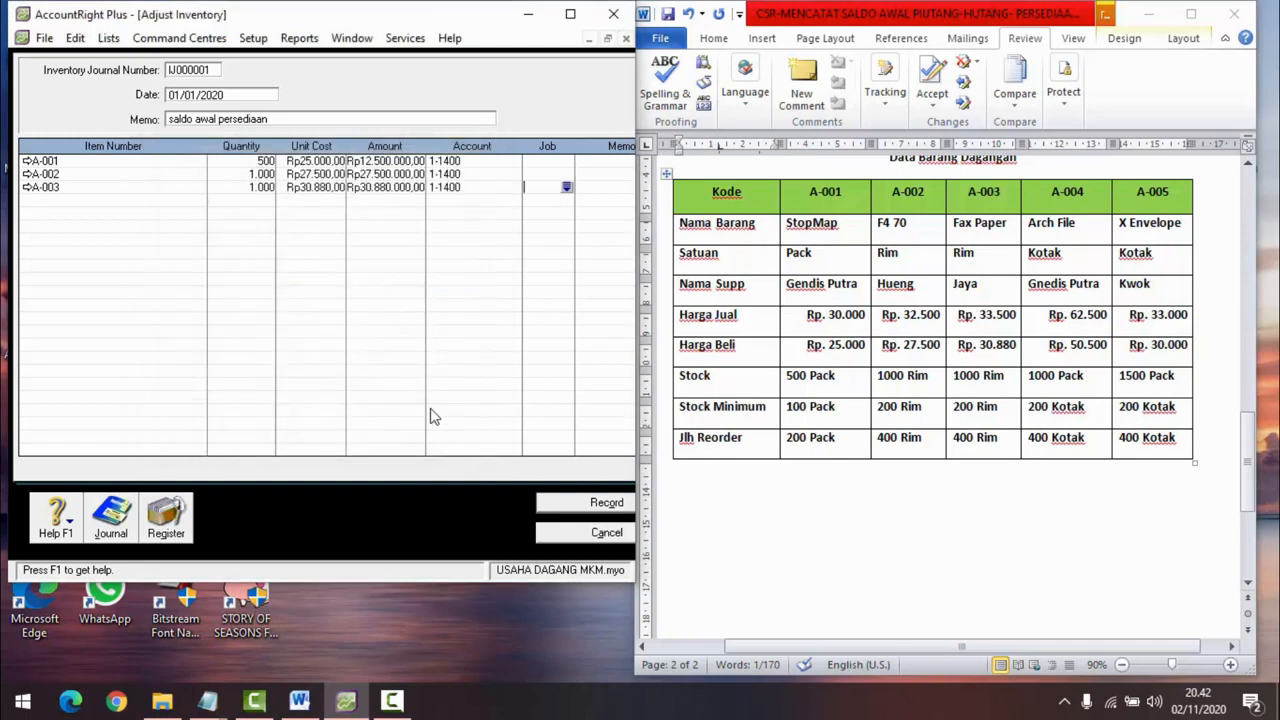
# Step: Add item A-004 Arch File on the fourth adjustment line with quantity 1000 and a unit cost of Rp50.500
pyautogui.press('Tab')
pyautogui.press('Tab')
pyautogui.press('Tab')
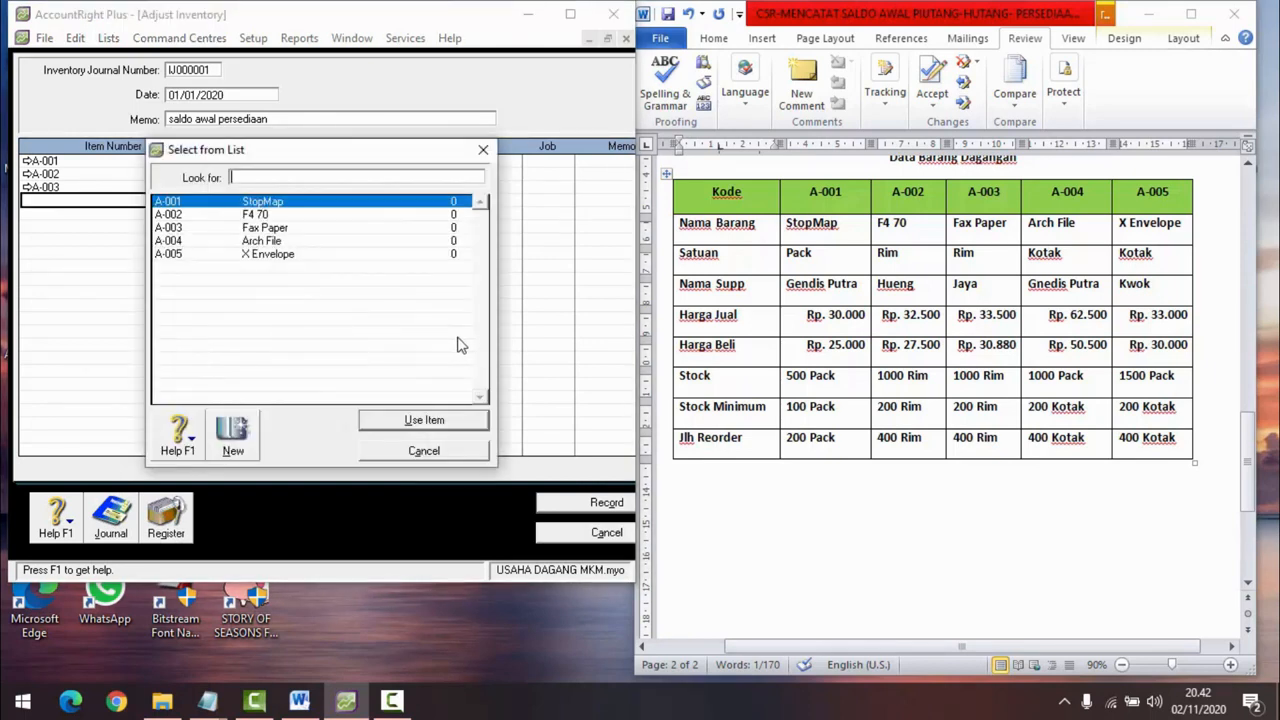
pyautogui.click(258, 242)
pyautogui.click(422, 426)
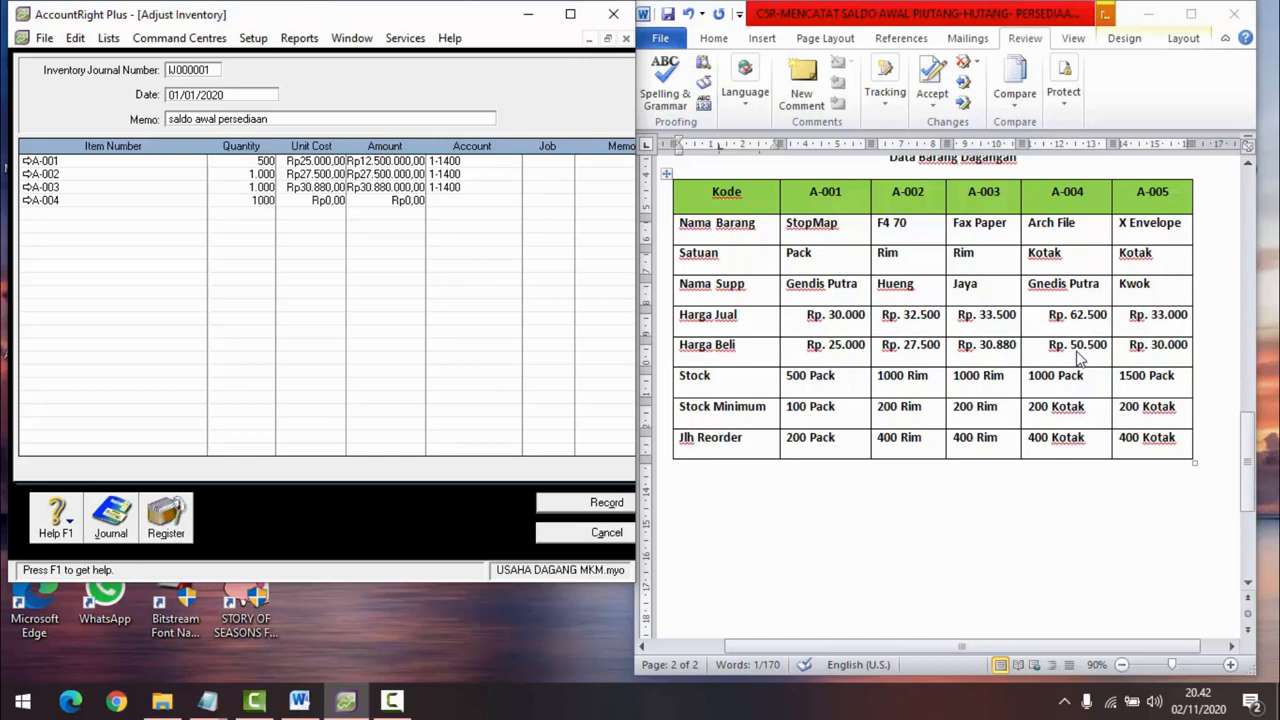
pyautogui.press('Tab')
pyautogui.write('50.')
pyautogui.write('500')
pyautogui.press('Tab')
# Step: Assign account 1-1400 Persediaan Barang Dagangan to the A-004 adjustment line
pyautogui.press('Tab')
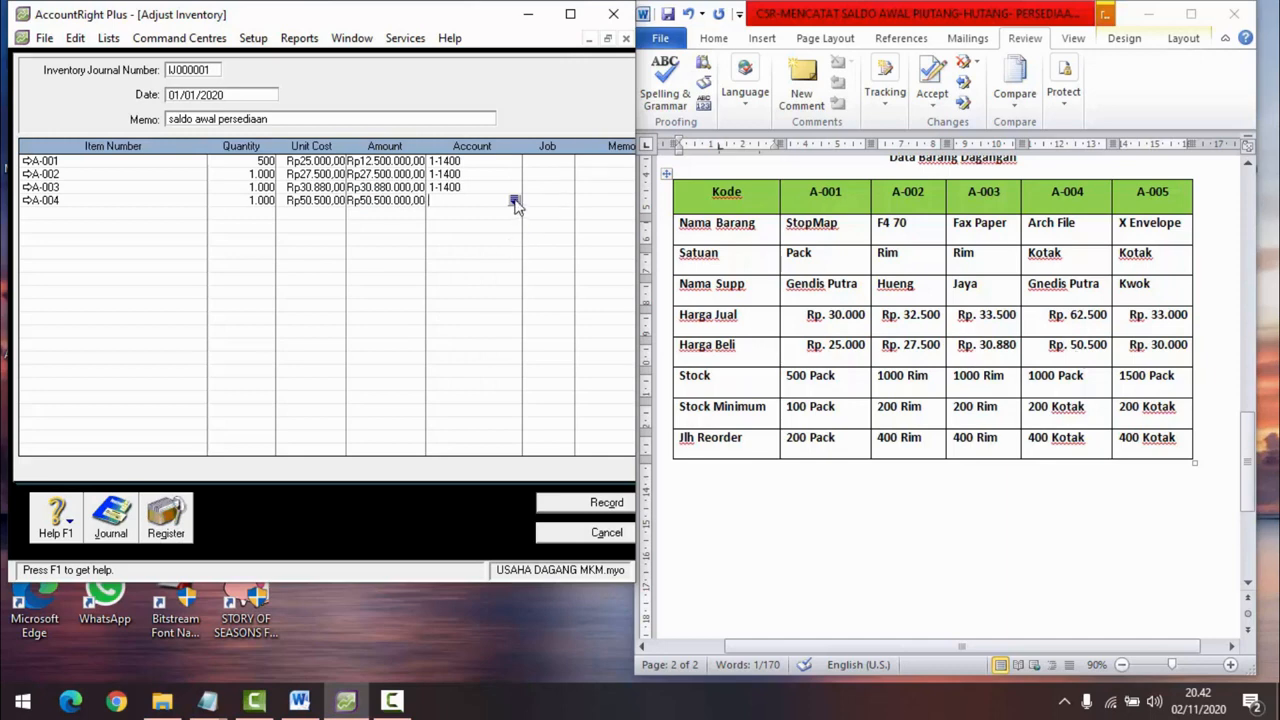
pyautogui.write('6')
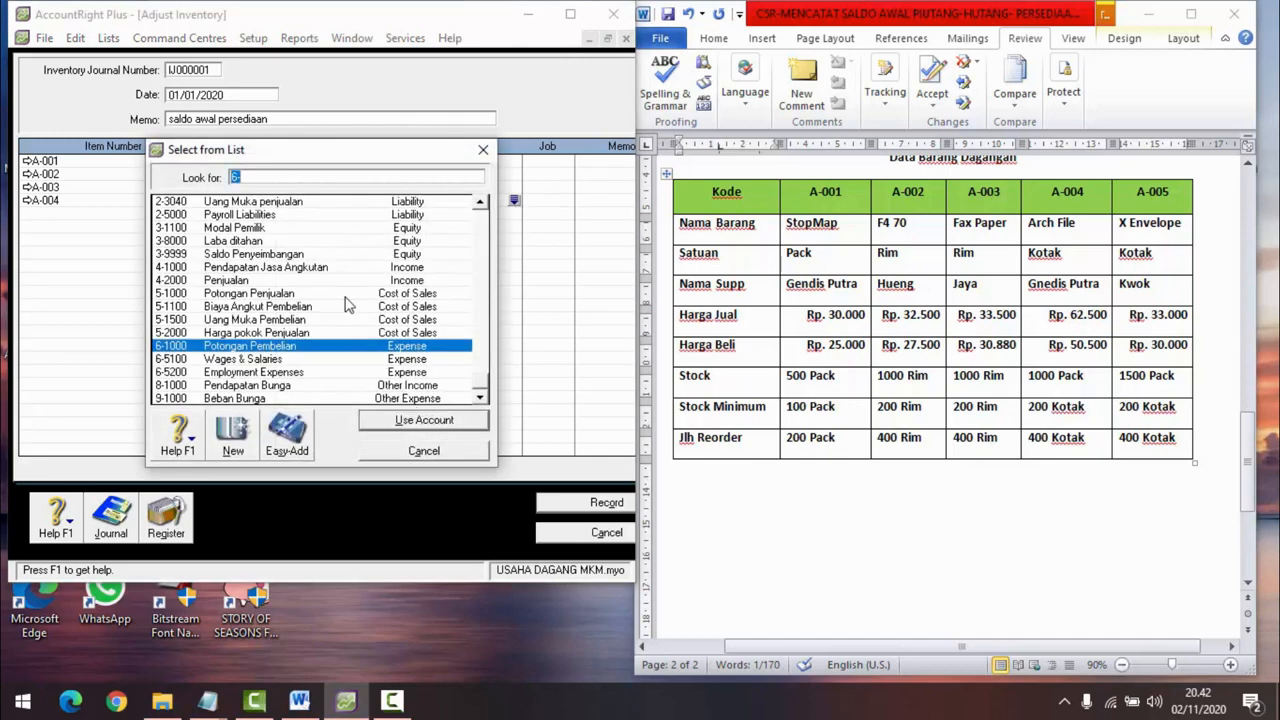
pyautogui.write('1')
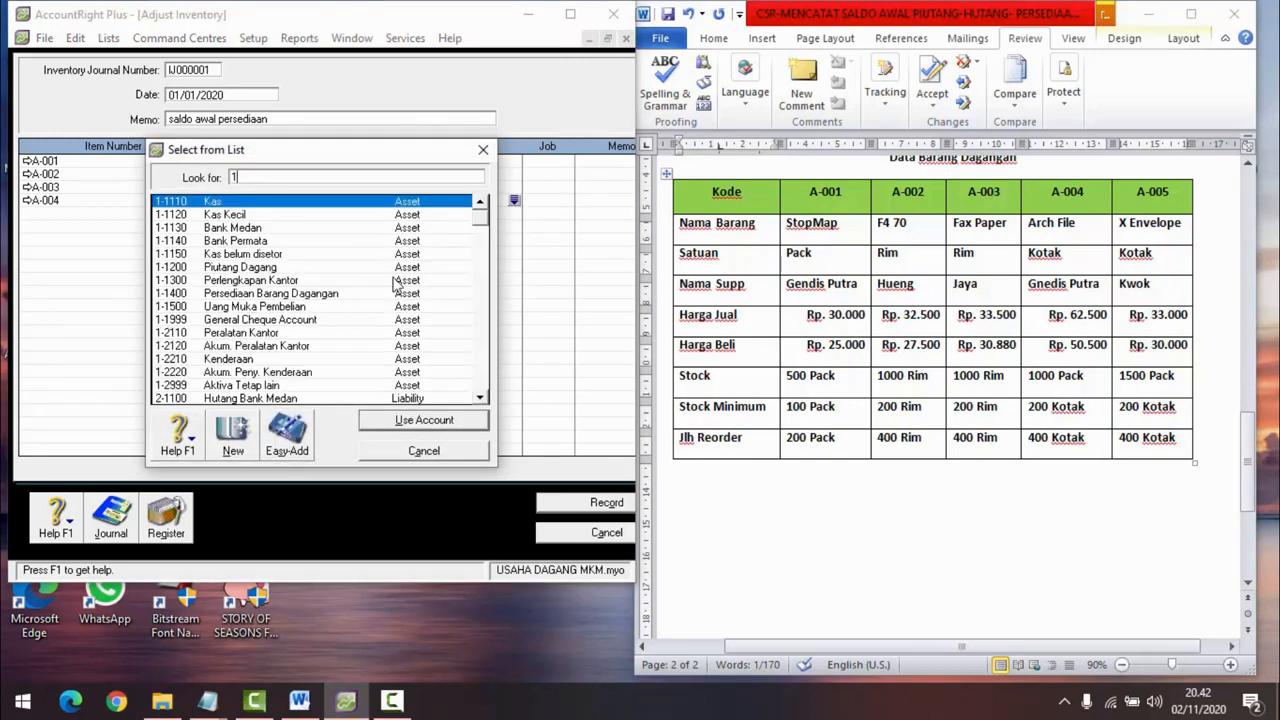
pyautogui.click(293, 295)
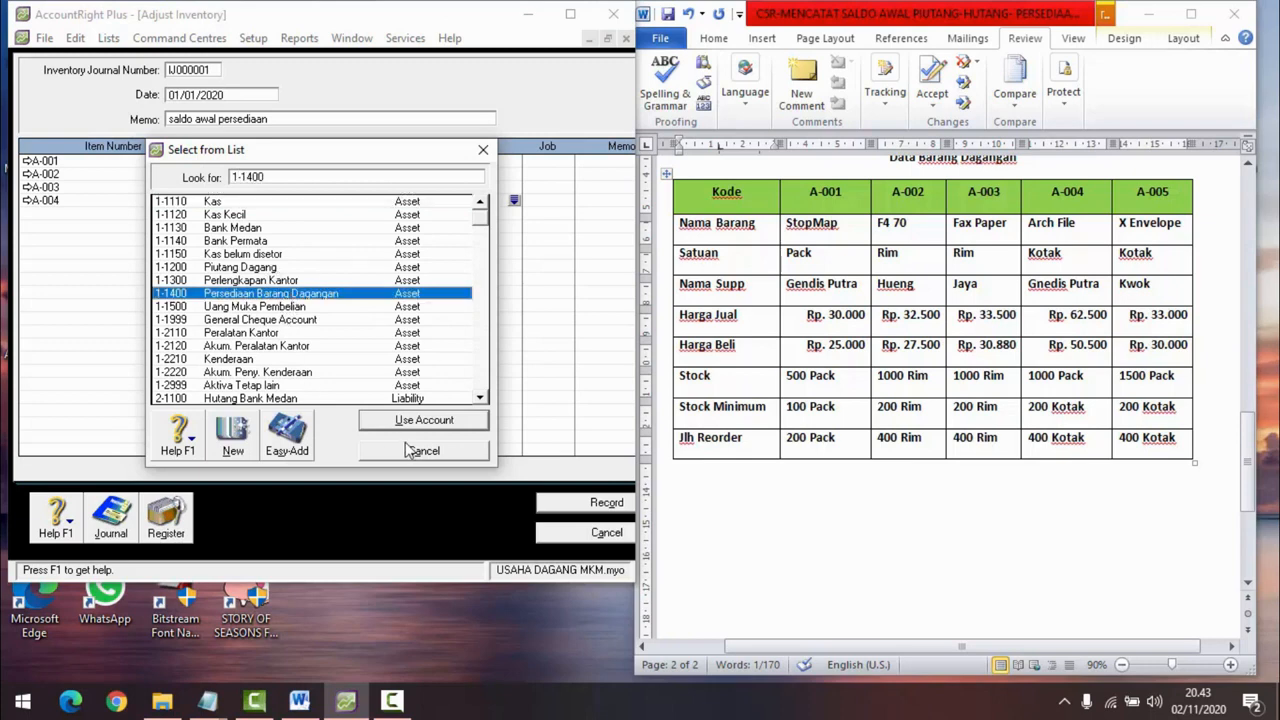
pyautogui.click(416, 425)
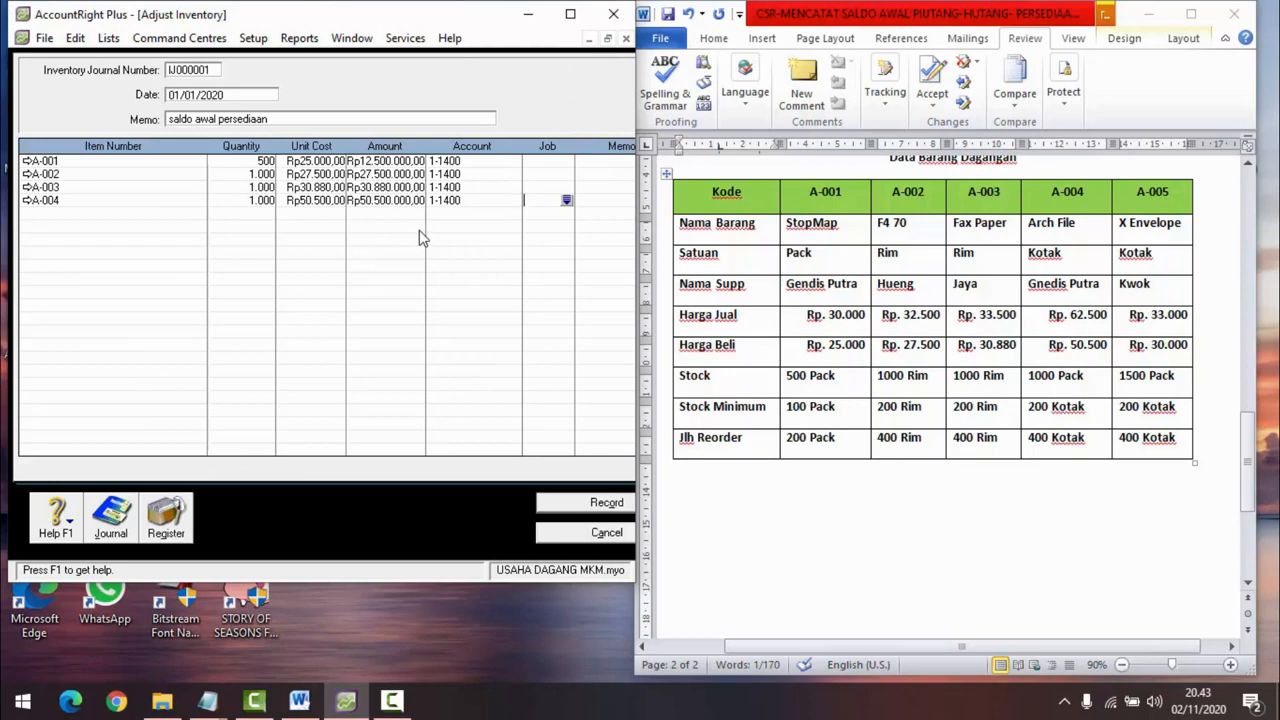
# Step: Add item A-005 X Envelope on the fifth adjustment line with quantity 1500 and a unit cost of Rp30.000
pyautogui.press('Tab')
pyautogui.press('Tab')
pyautogui.press('Tab')
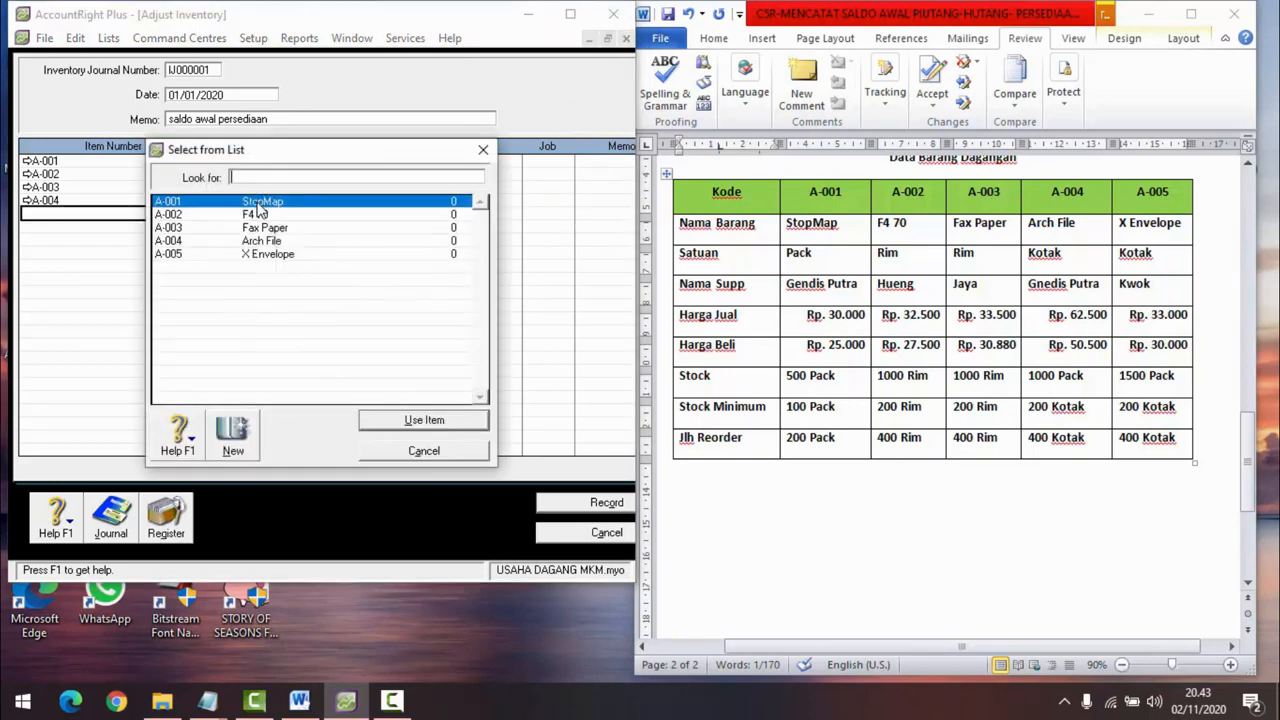
pyautogui.click(283, 258)
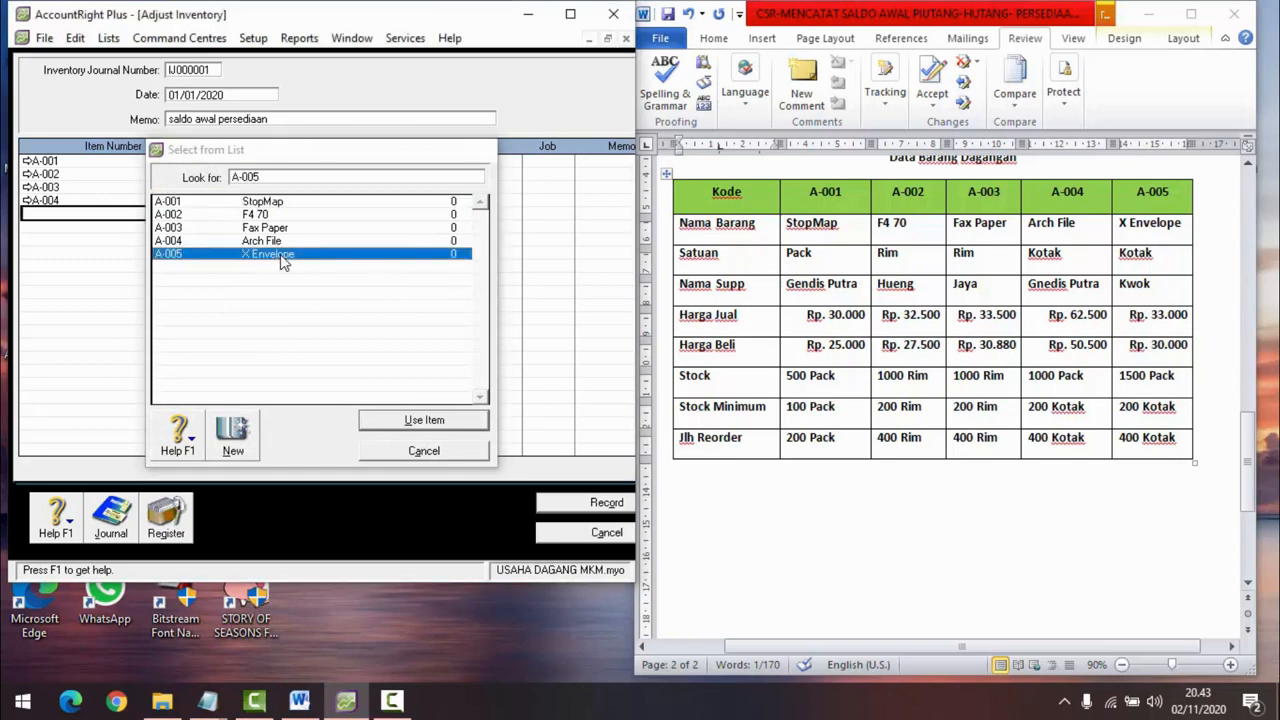
pyautogui.doubleClick(283, 258)
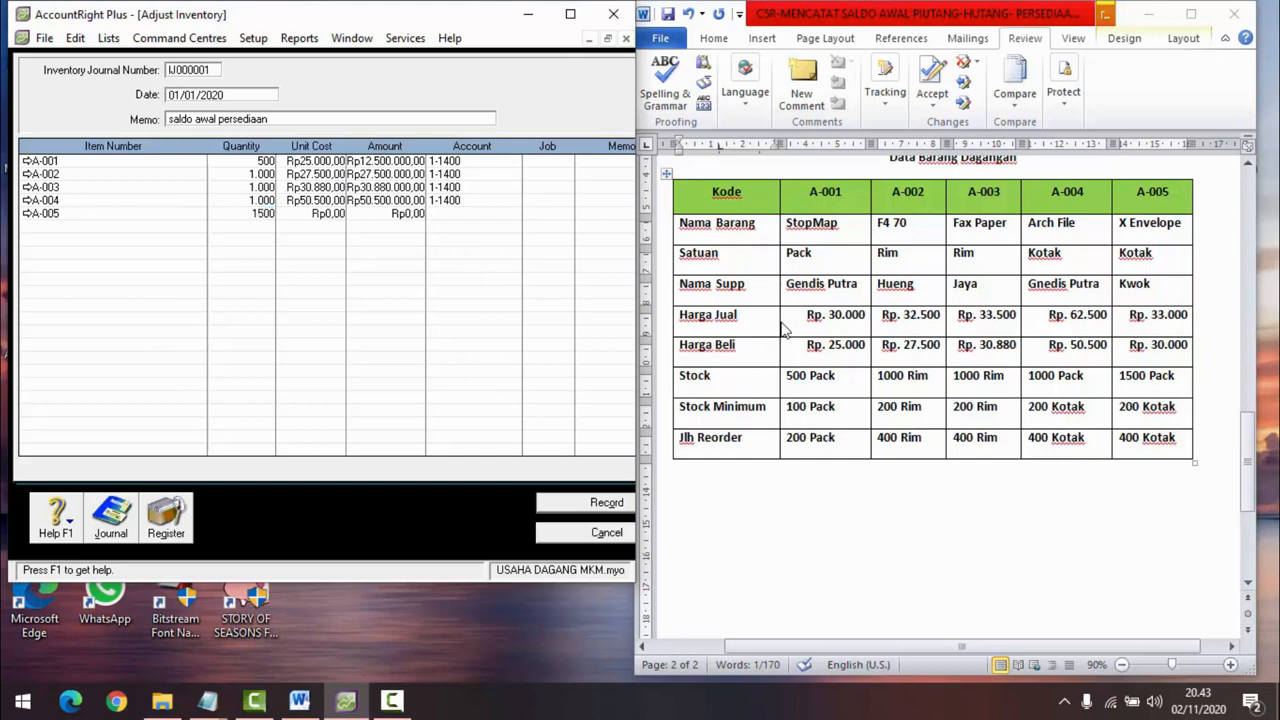
pyautogui.press('Tab')
pyautogui.press('Tab')
pyautogui.click(310, 212)
pyautogui.write('30.000')
pyautogui.press('Tab')
# Step: Assign account 1-1400 to the A-005 adjustment line and record the inventory adjustment
pyautogui.press('Tab')
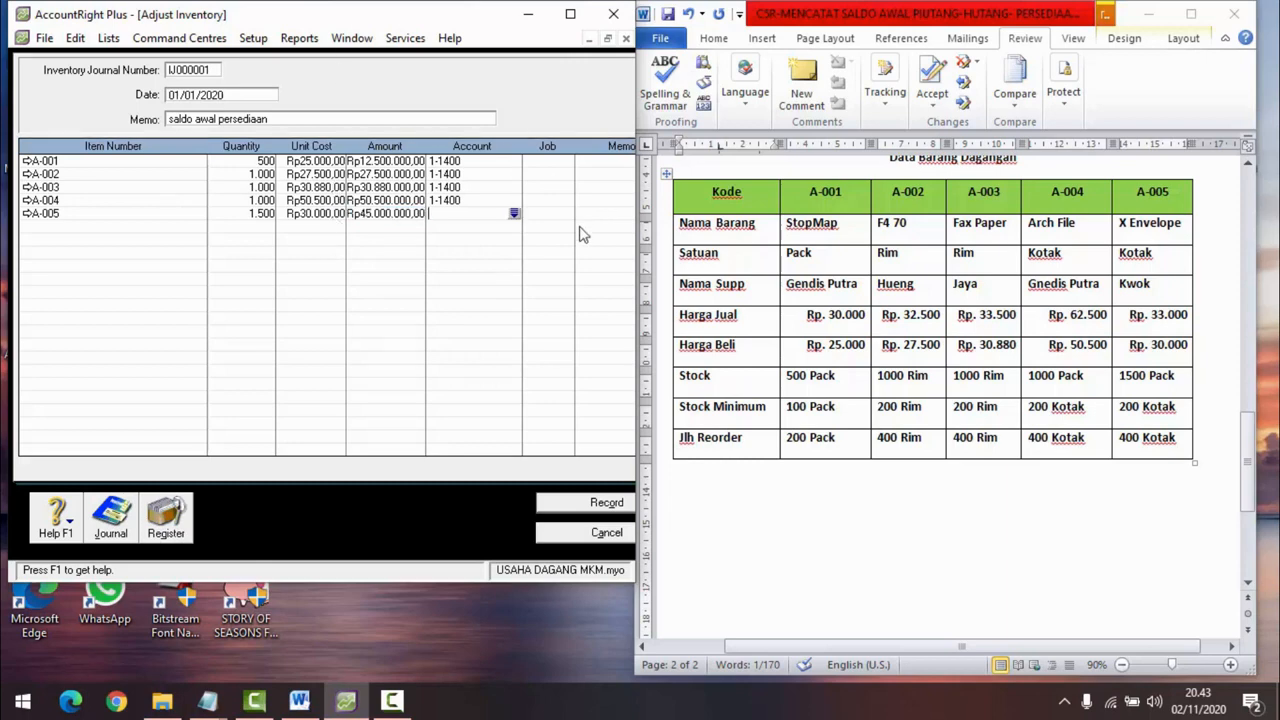
pyautogui.click(514, 214)
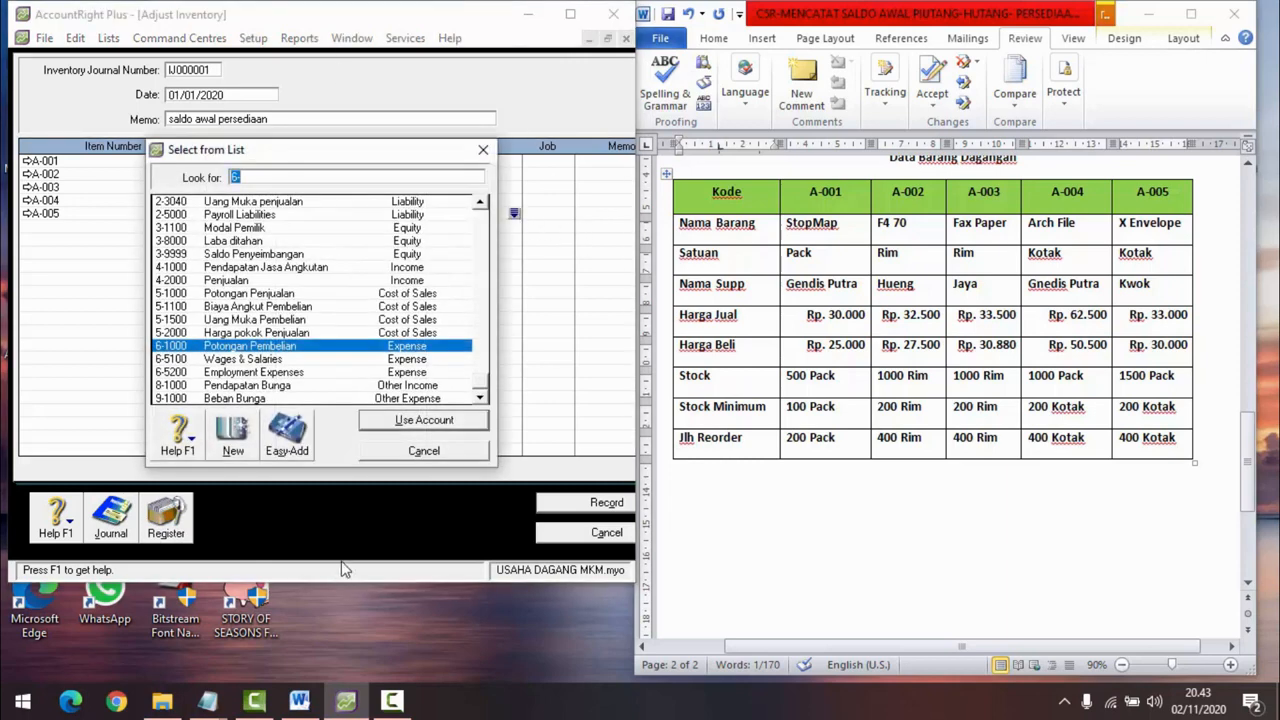
pyautogui.click(420, 432)
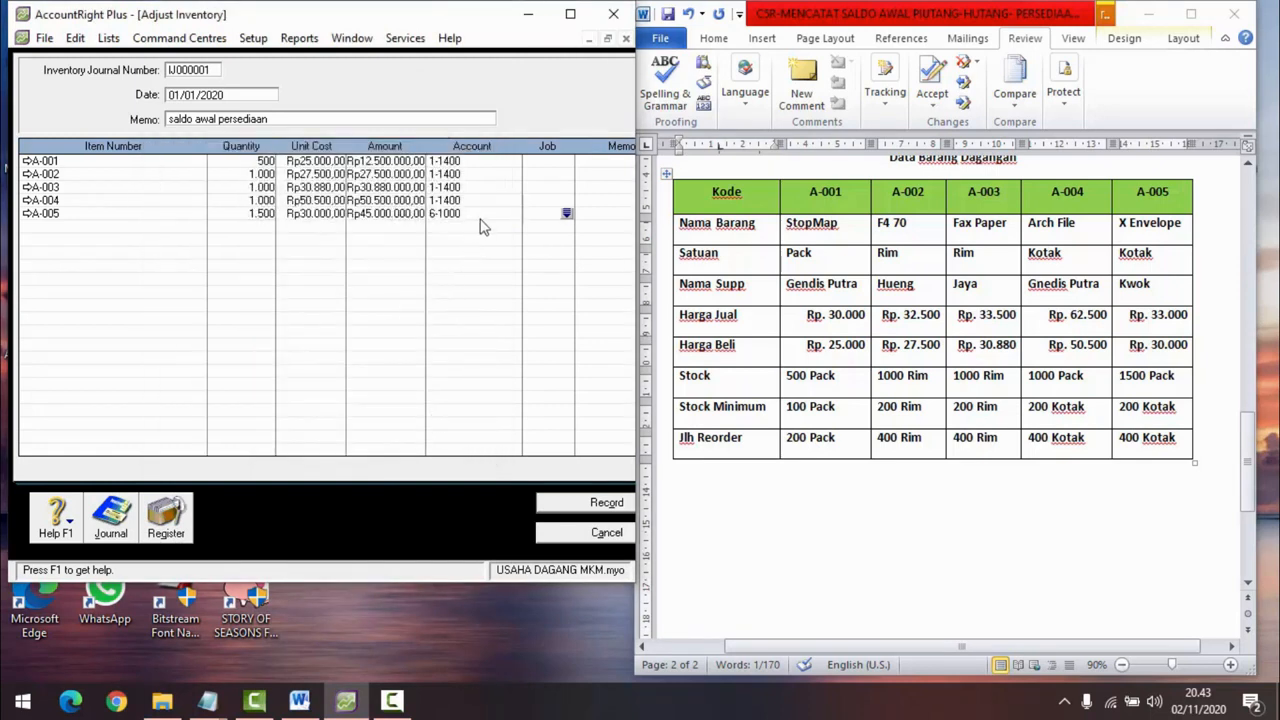
pyautogui.click(509, 214)
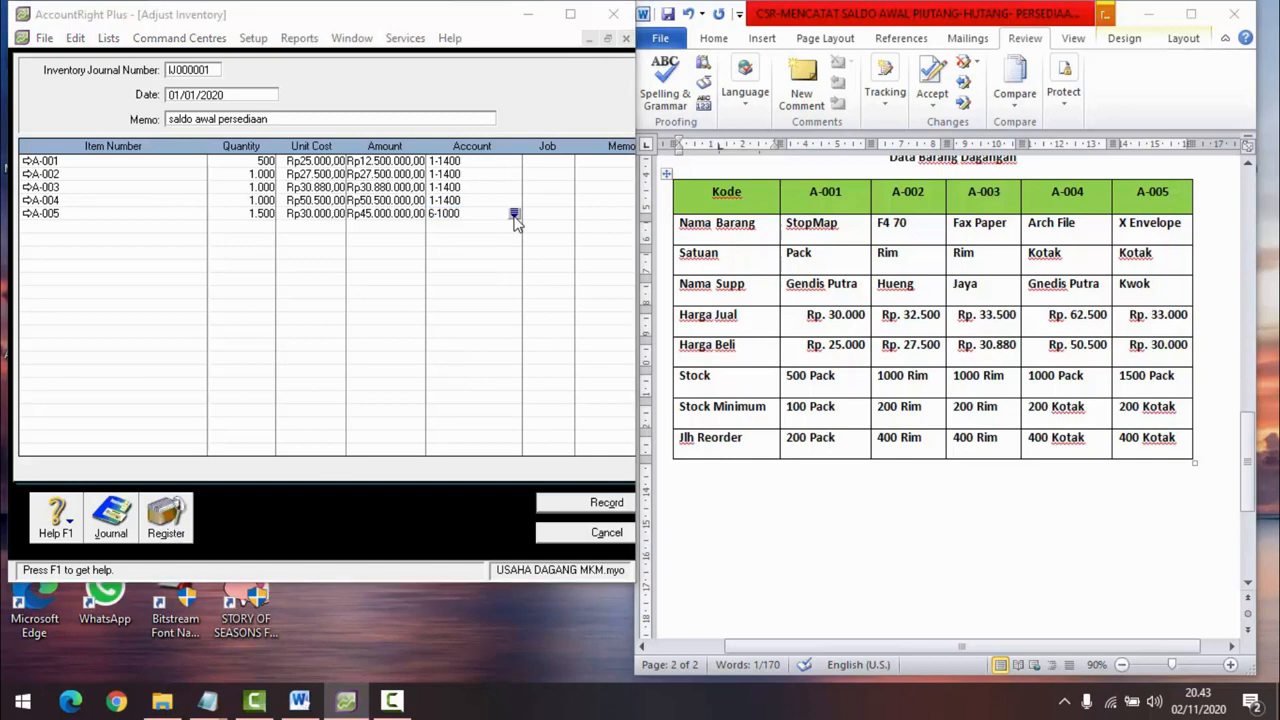
pyautogui.click(512, 216)
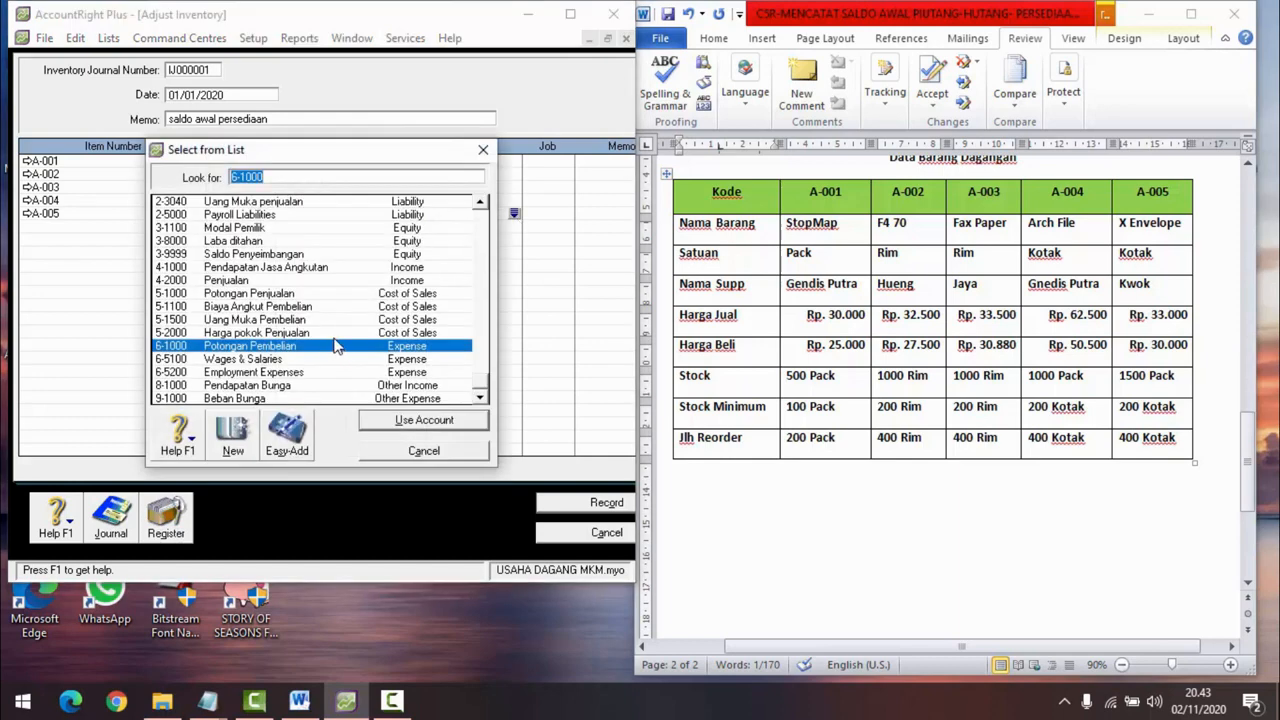
pyautogui.write('1-1400')
pyautogui.click(398, 425)
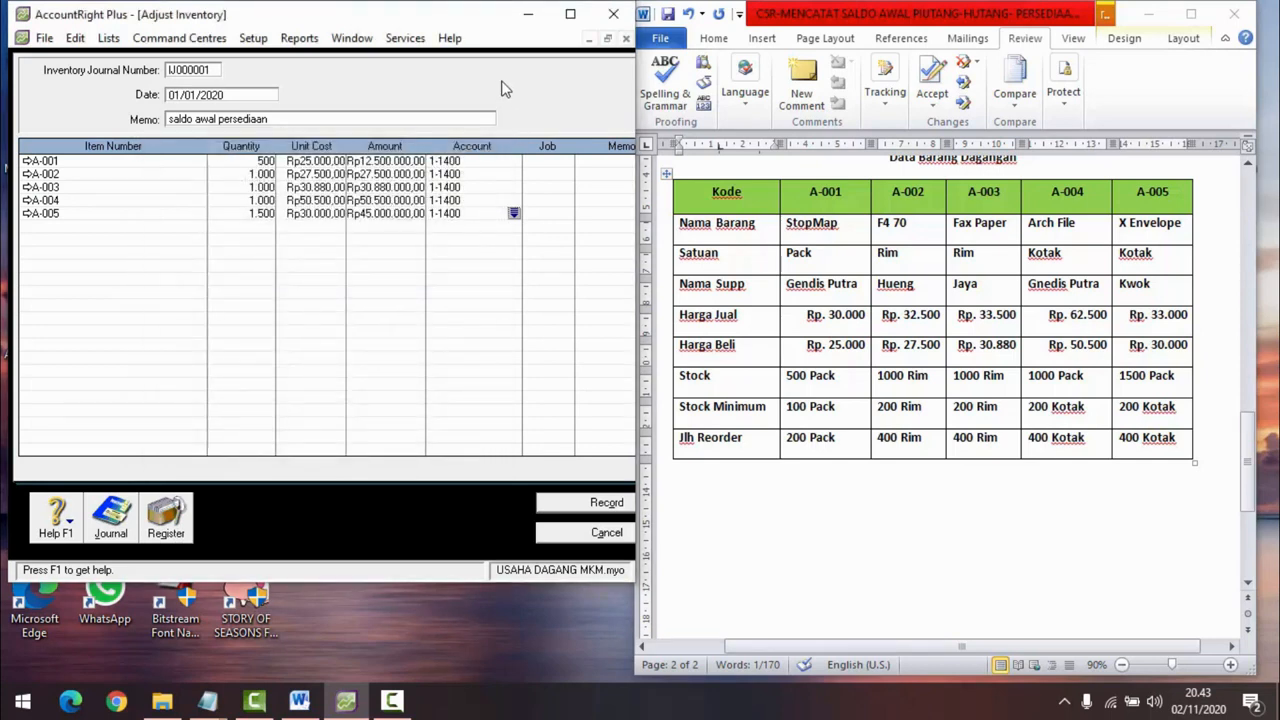
pyautogui.click(588, 504)
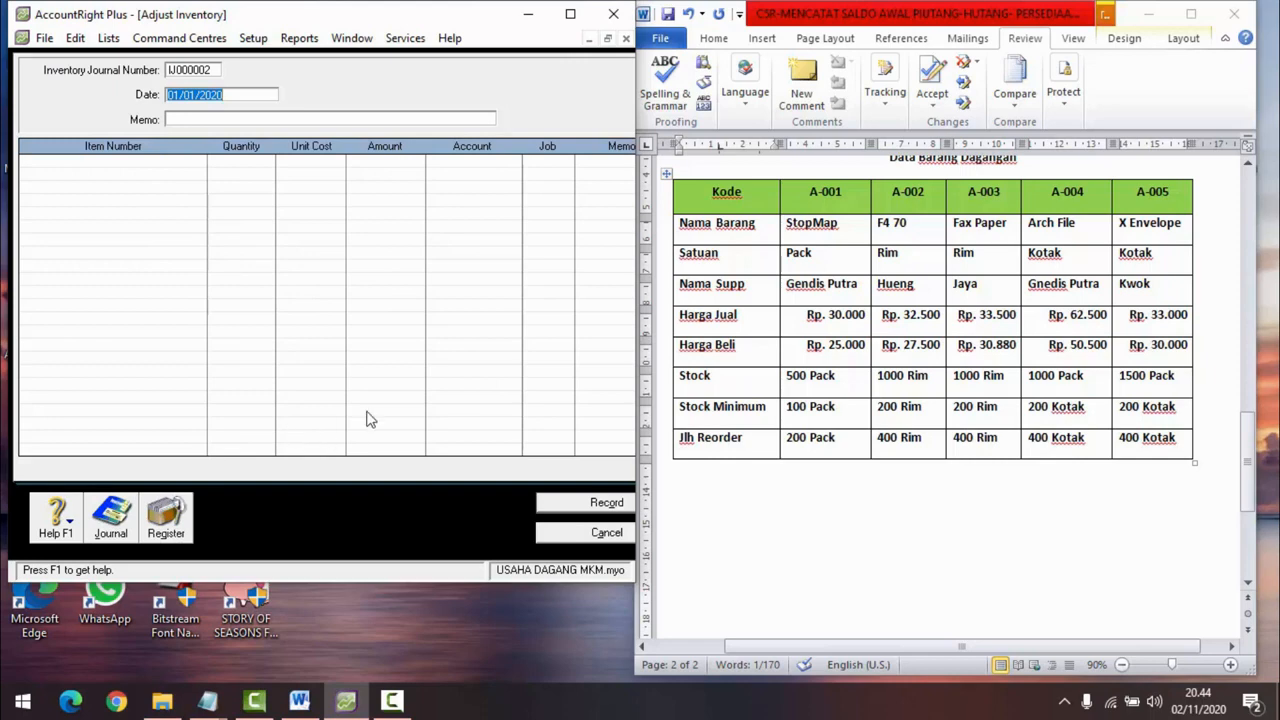
# Step: Open the inventory transaction journal and set its start date to 01/01/2020
pyautogui.click(118, 532)
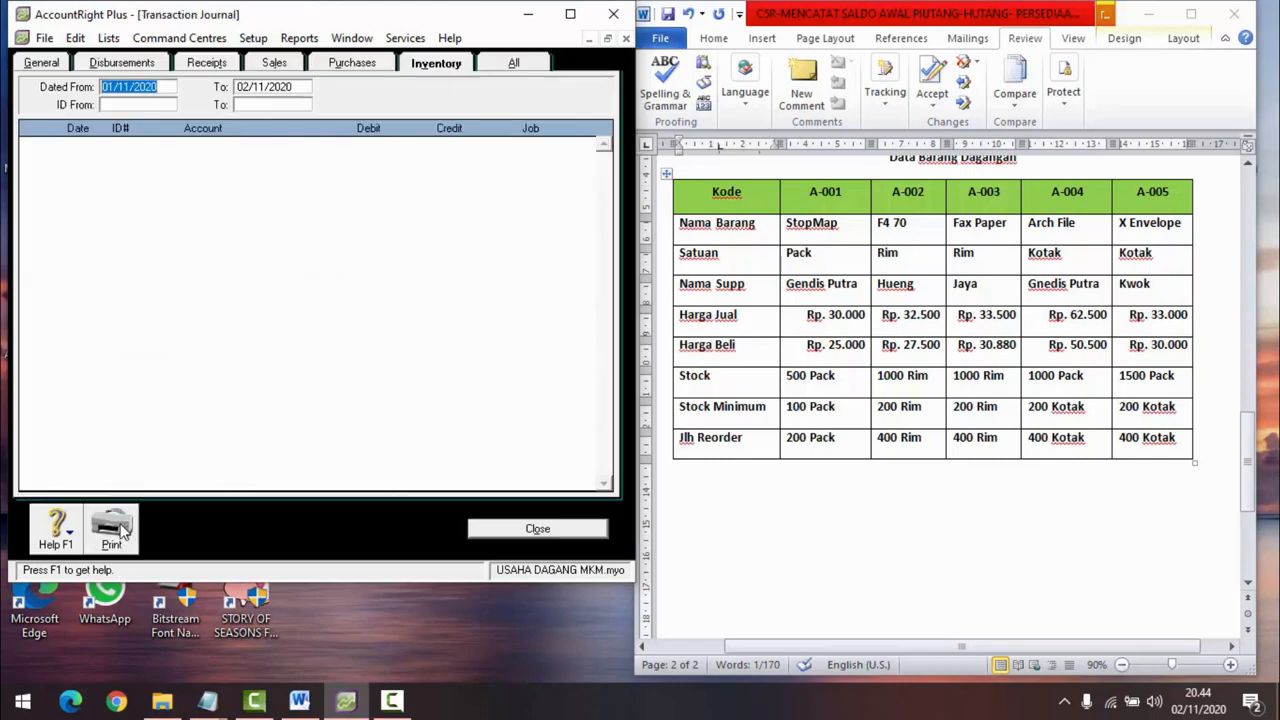
pyautogui.click(131, 87)
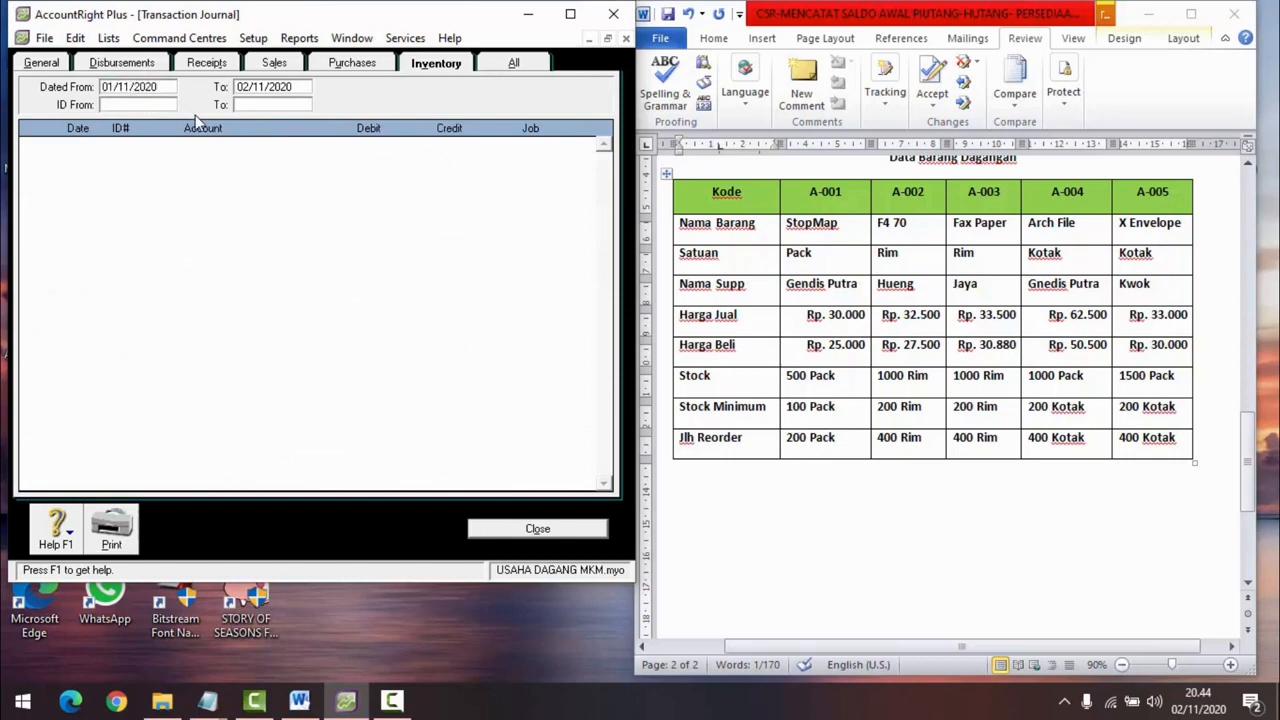
pyautogui.press('BackSpace')
pyautogui.press('BackSpace')
pyautogui.write('01')
# Step: Set the inventory journal's end date to 31/12/2020
pyautogui.click(248, 88)
pyautogui.click(249, 88)
pyautogui.press('BackSpace')
pyautogui.press('BackSpace')
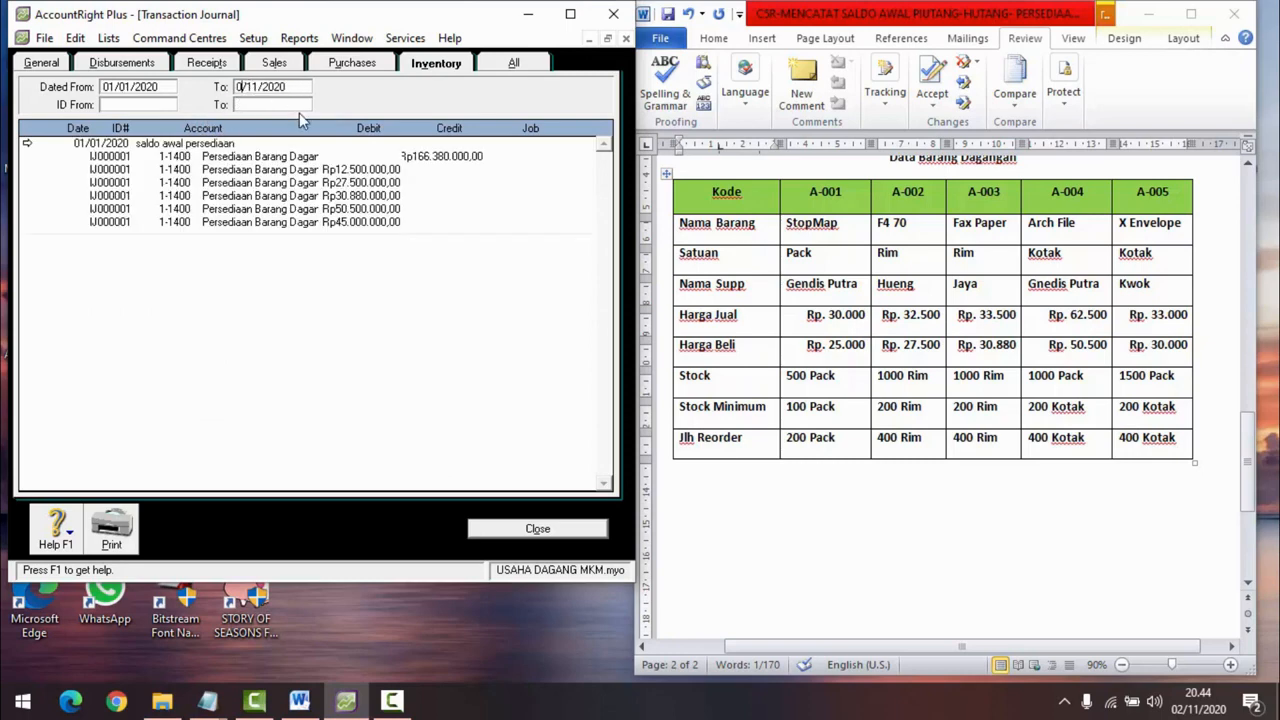
pyautogui.write('31')
pyautogui.press('BackSpace')
pyautogui.write('2')
pyautogui.press('Tab')
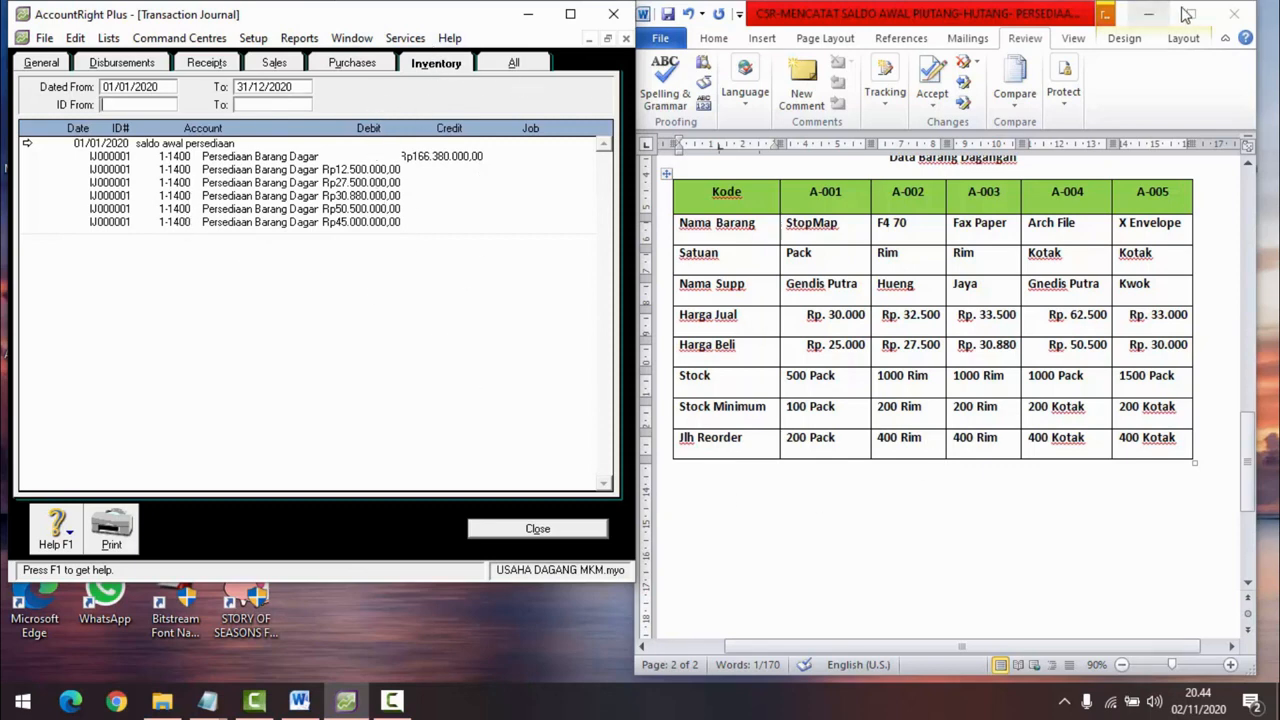
# Step: Minimize the Word document and maximize the AccountRight window
pyautogui.click(1149, 15)
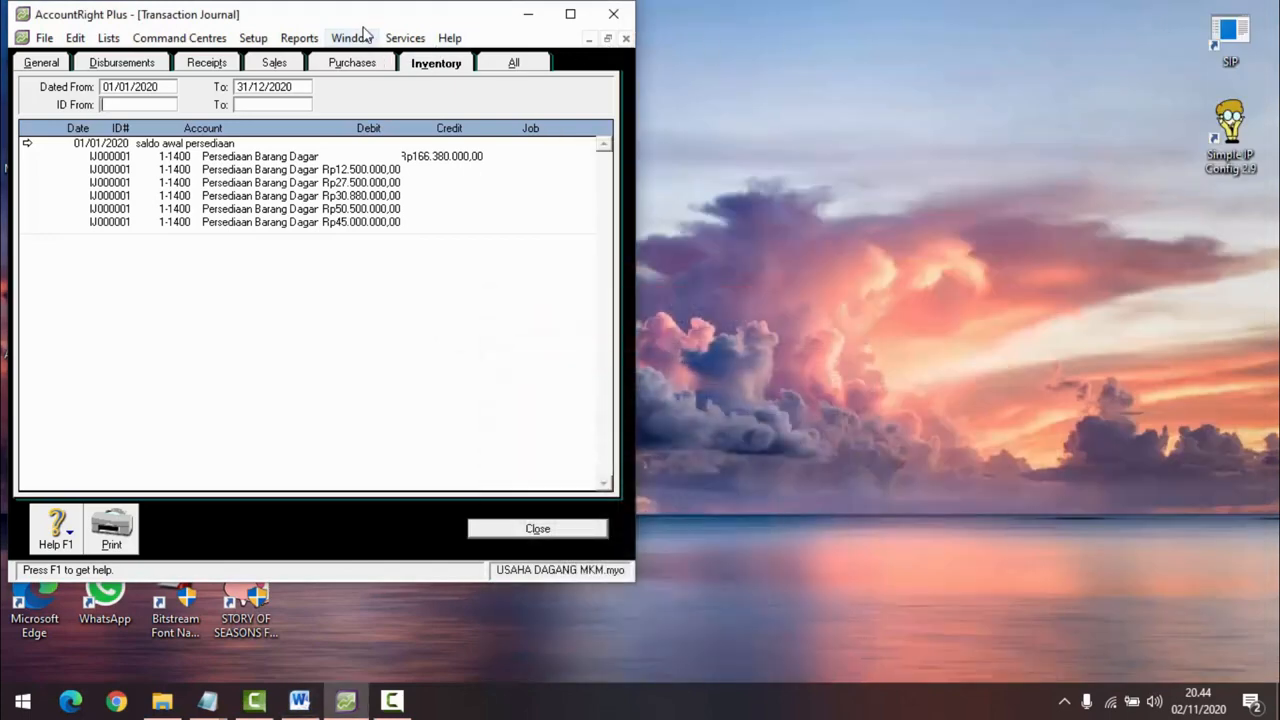
pyautogui.moveTo(398, 30)
pyautogui.mouseDown()
pyautogui.moveTo(766, 131)
pyautogui.moveTo(766, 63)
pyautogui.moveTo(413, 30)
pyautogui.mouseUp()
pyautogui.click(655, 22)
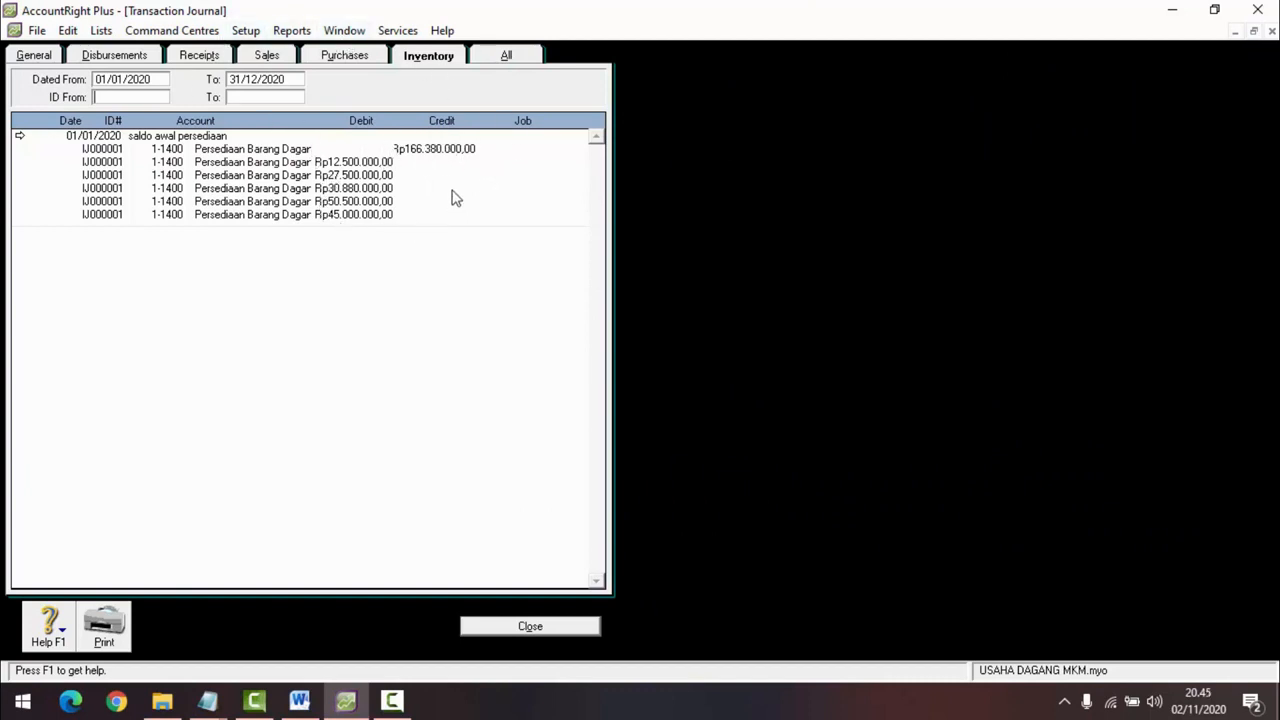
# Step: Open the account opening balances to compare the Persediaan Barang Dagangan balance with the inventory journal
pyautogui.click(252, 31)
pyautogui.moveTo(309, 71)
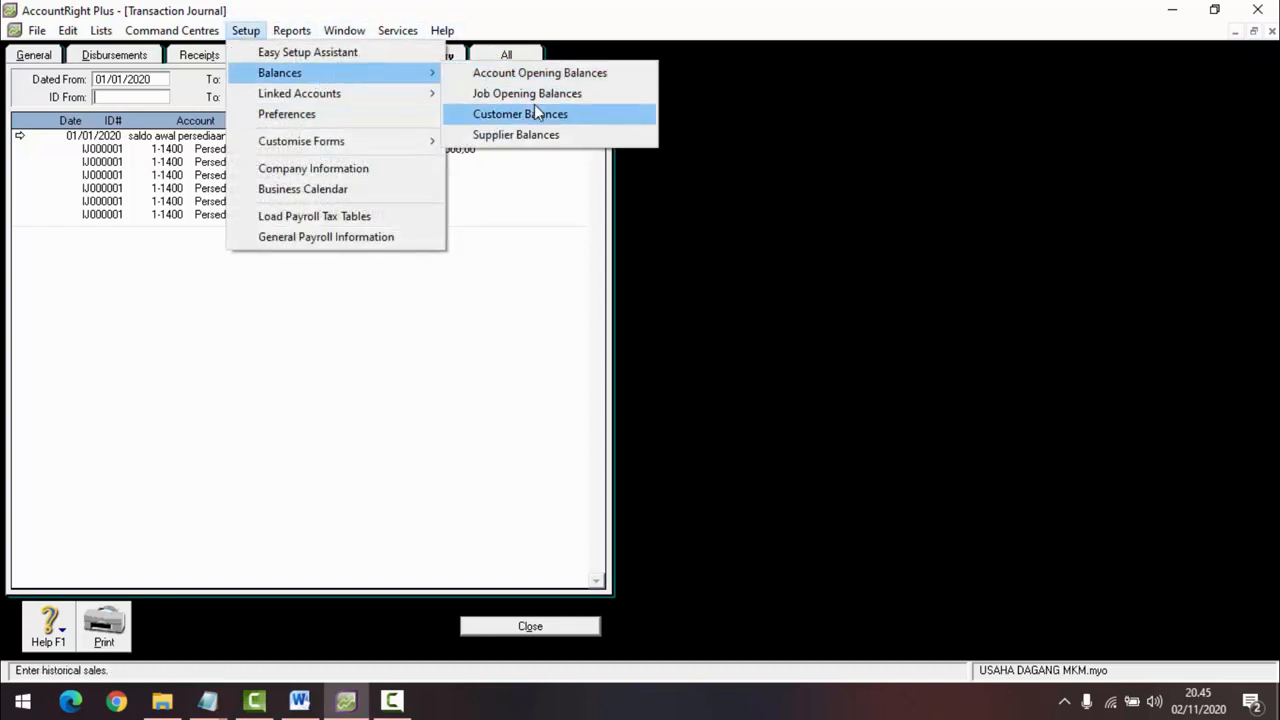
pyautogui.click(528, 76)
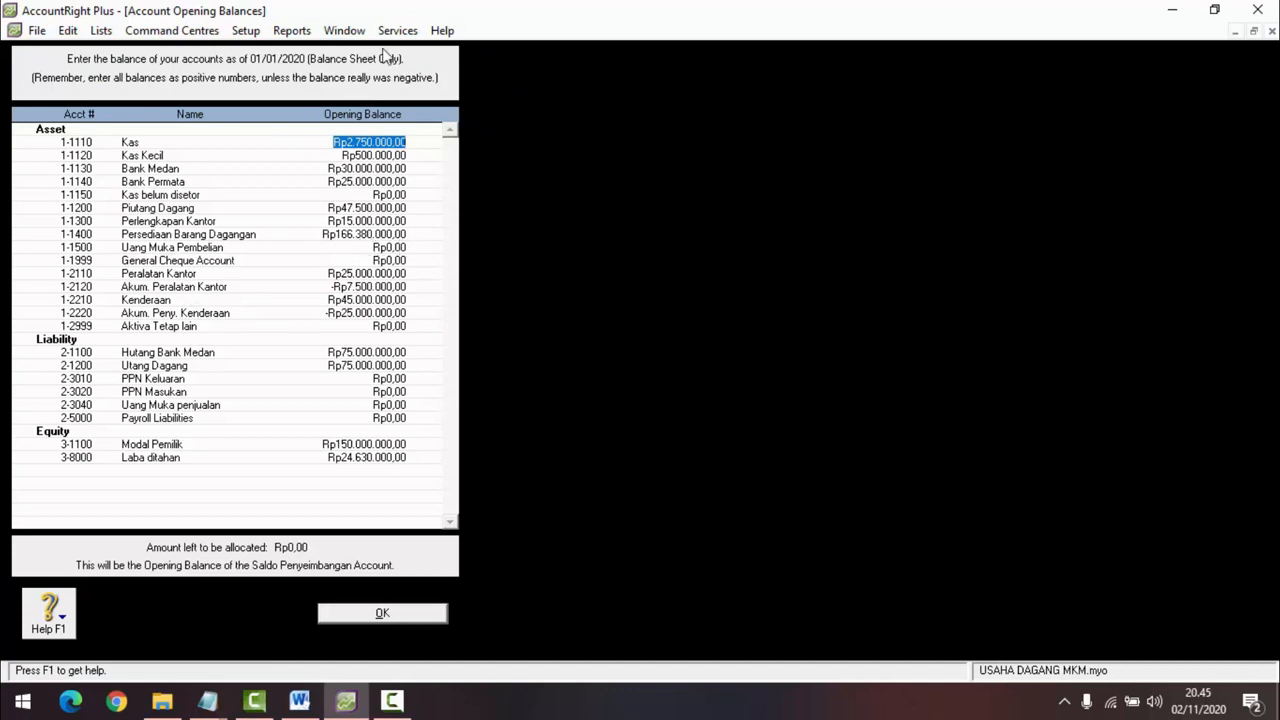
# Step: Check the supplier balances summary against the linked payables account and close it
pyautogui.click(246, 30)
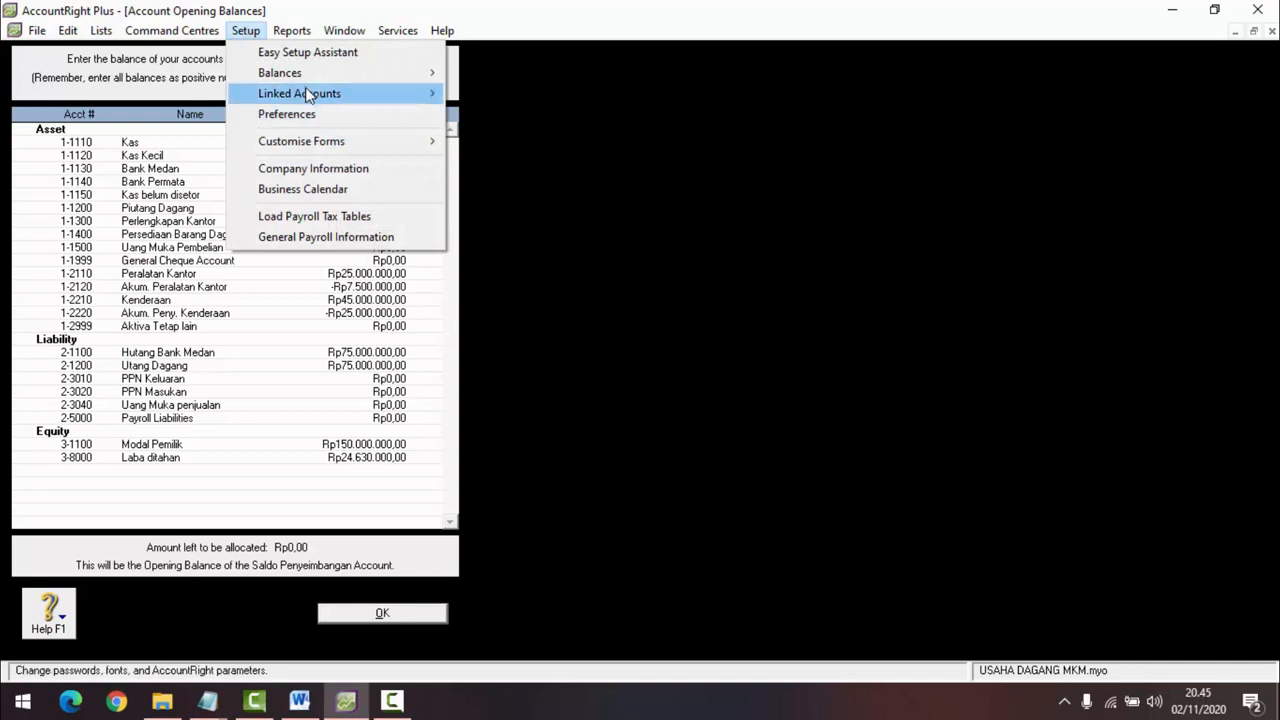
pyautogui.moveTo(300, 73)
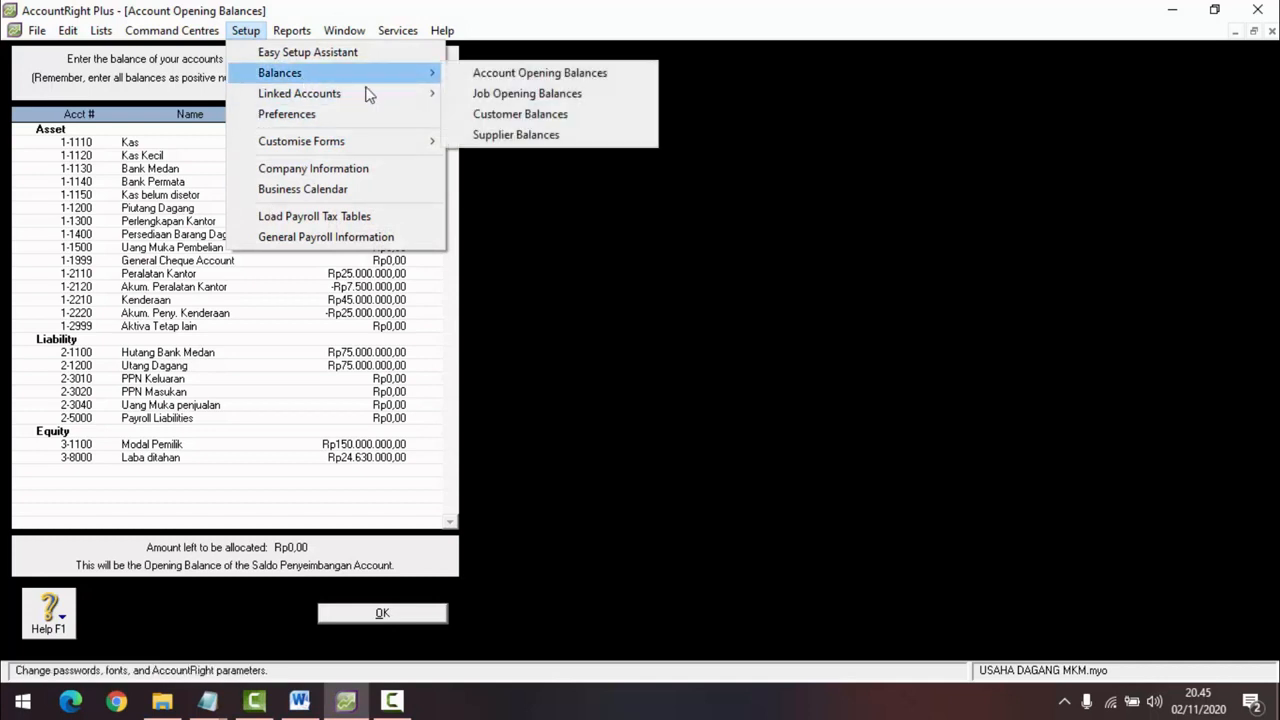
pyautogui.click(538, 137)
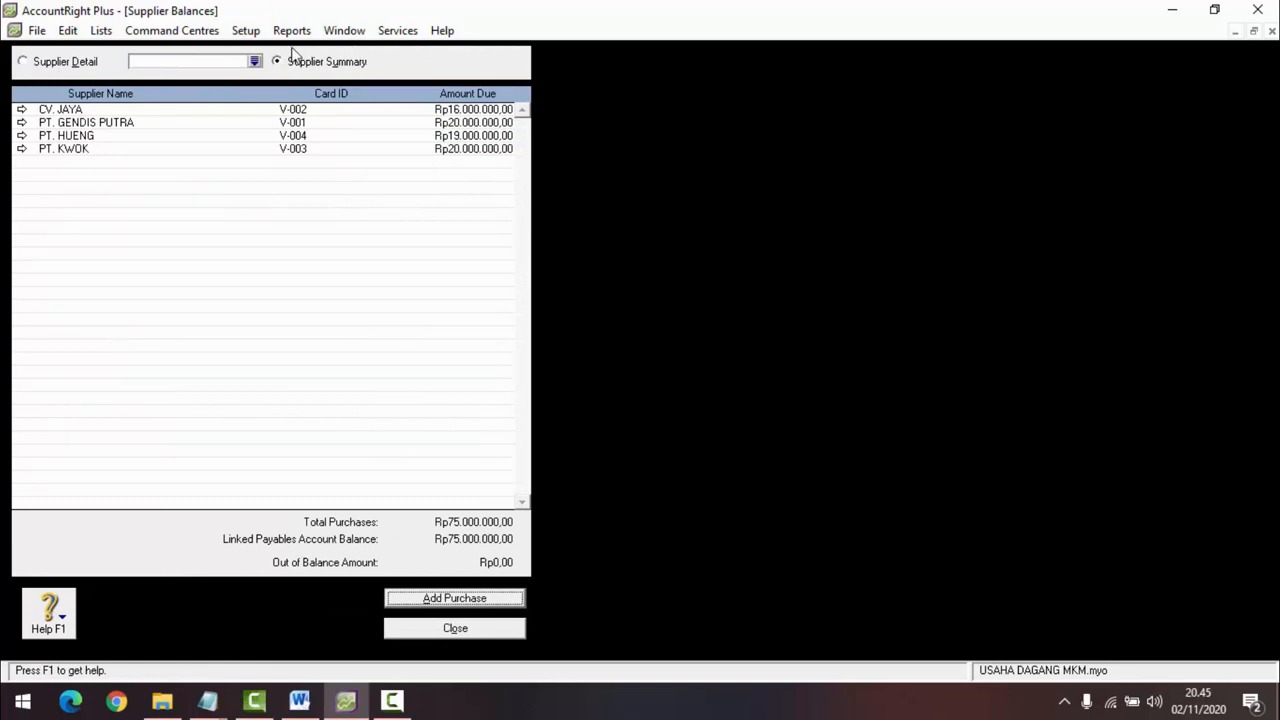
pyautogui.click(250, 31)
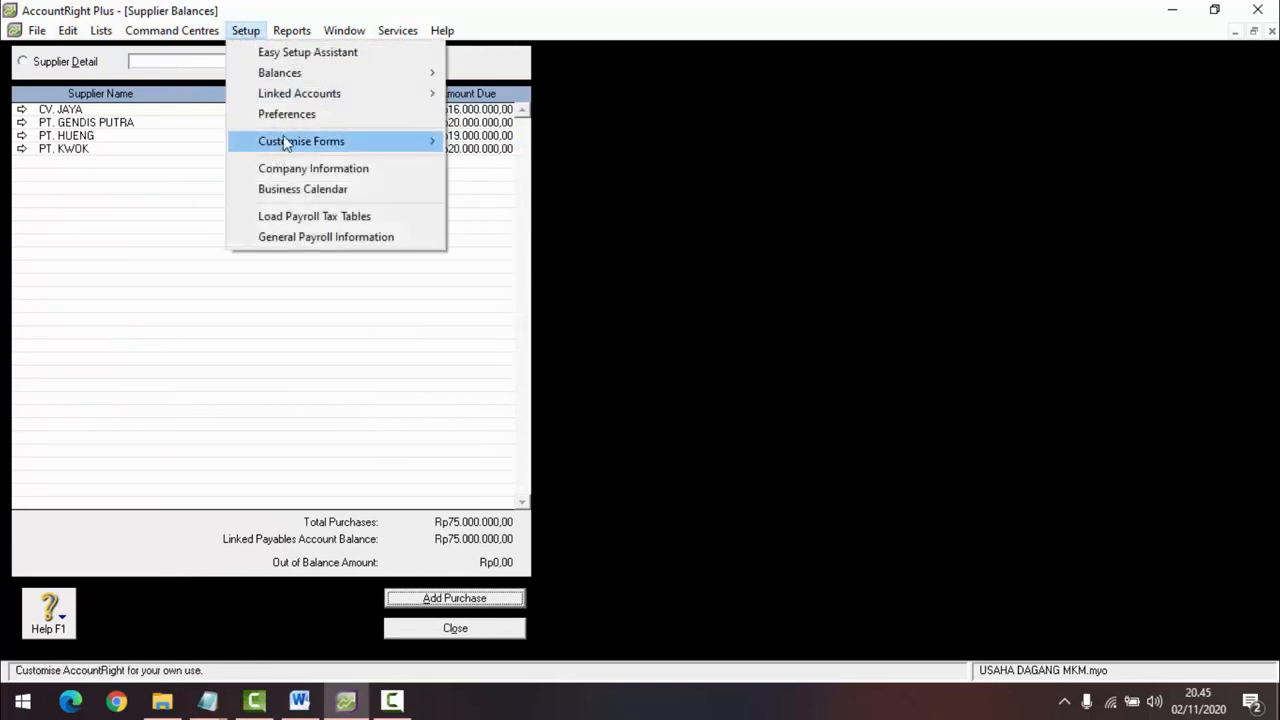
pyautogui.moveTo(290, 80)
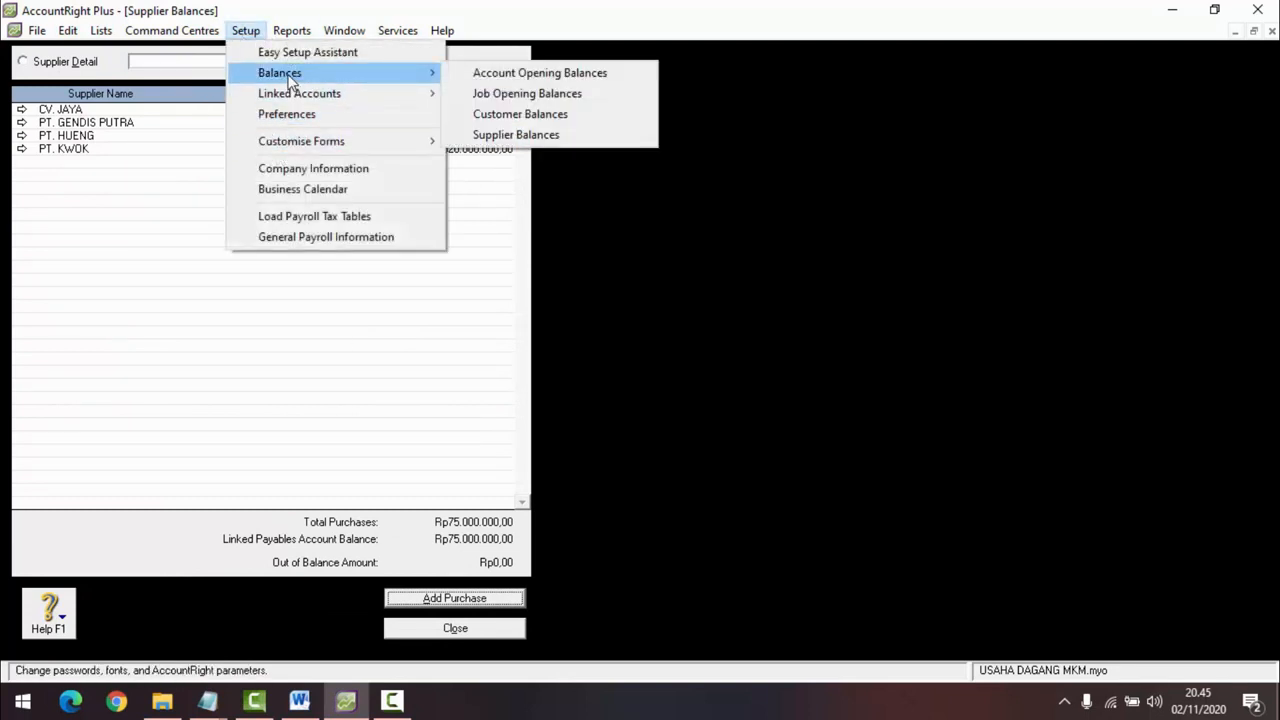
pyautogui.click(466, 630)
pyautogui.click(466, 630)
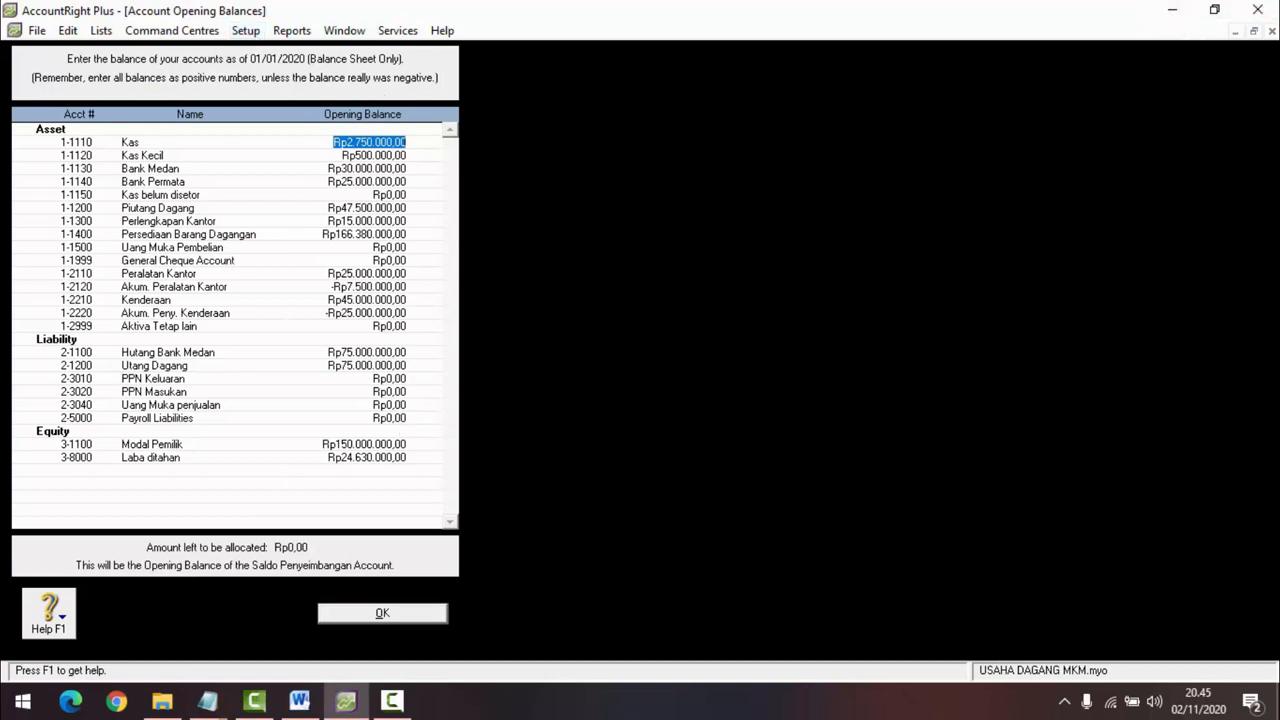
# Step: Close the account opening balances, transaction journal and inventory adjustment windows to return to the Inventory command centre
pyautogui.click(390, 614)
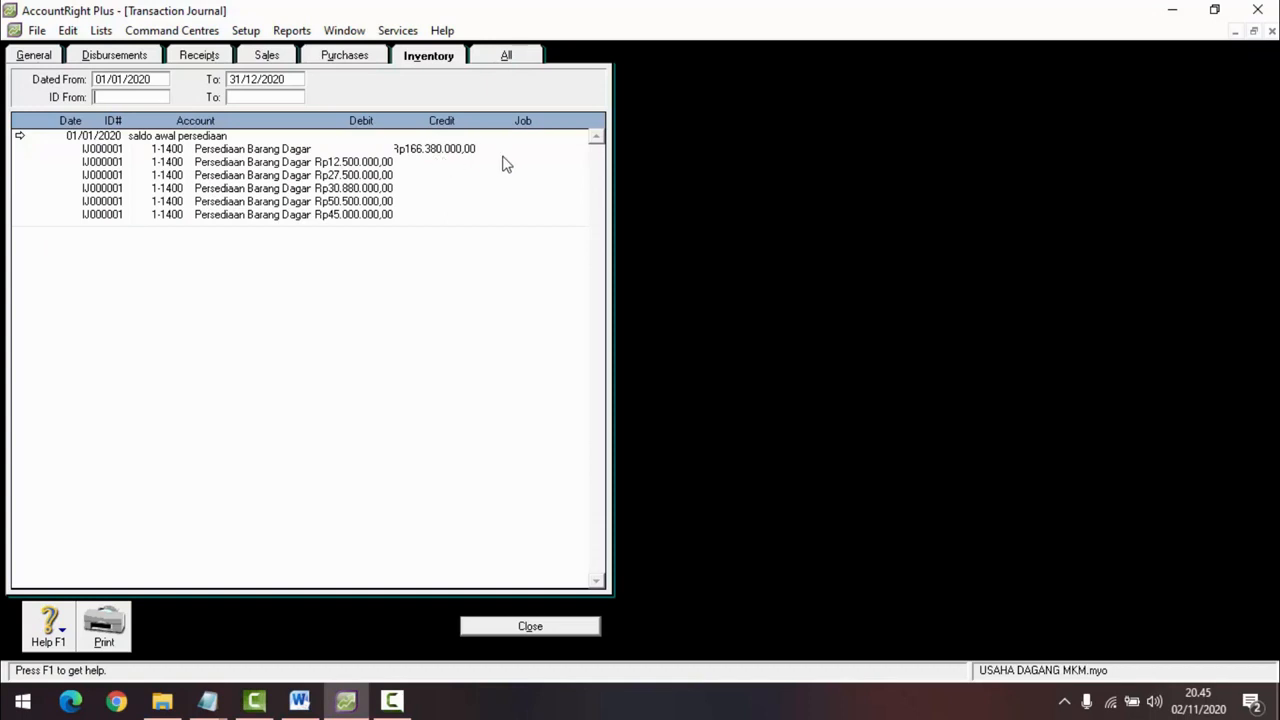
pyautogui.click(527, 627)
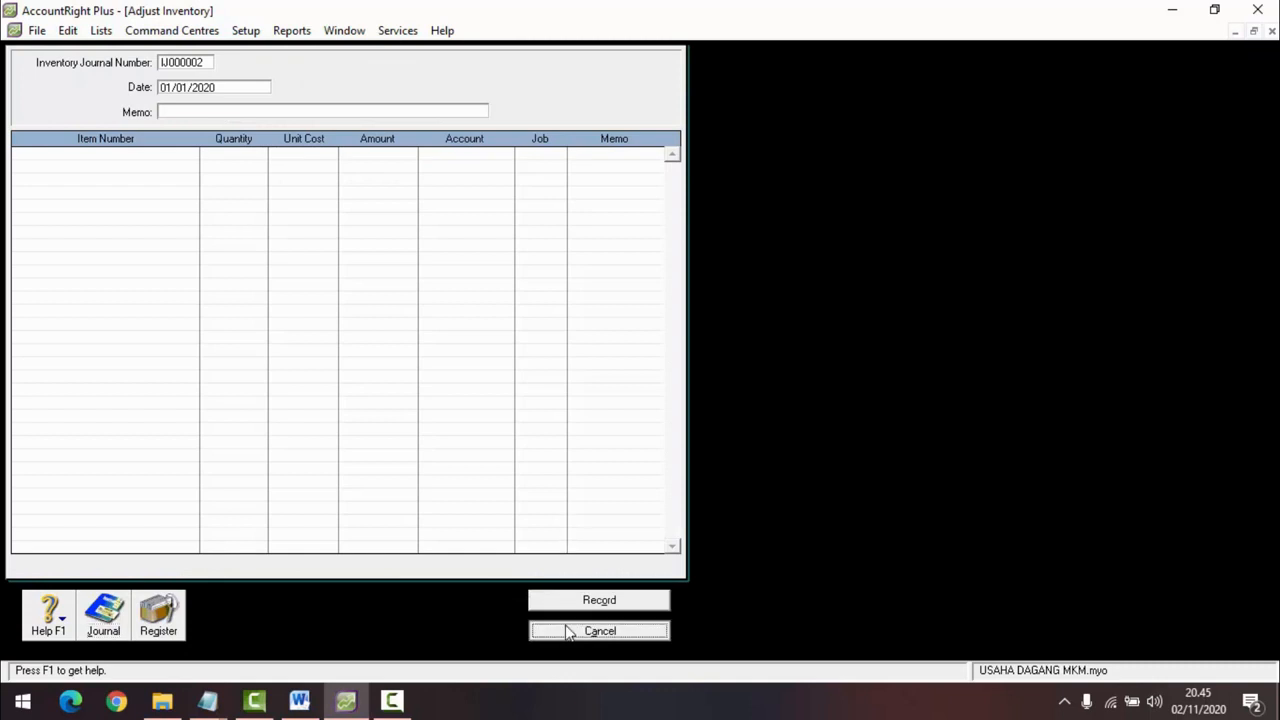
pyautogui.click(568, 632)
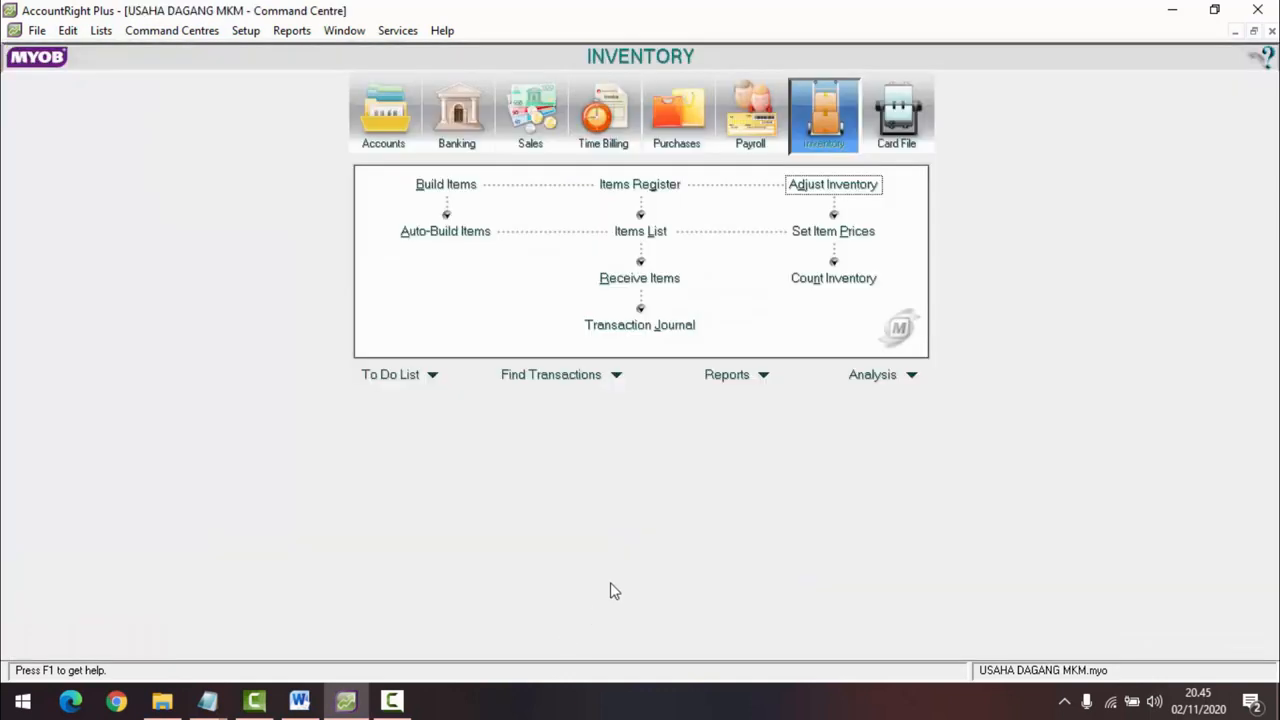
# Step: Review the opening stock entry in the inventory transaction journal from the command centre and close the journal
pyautogui.click(651, 329)
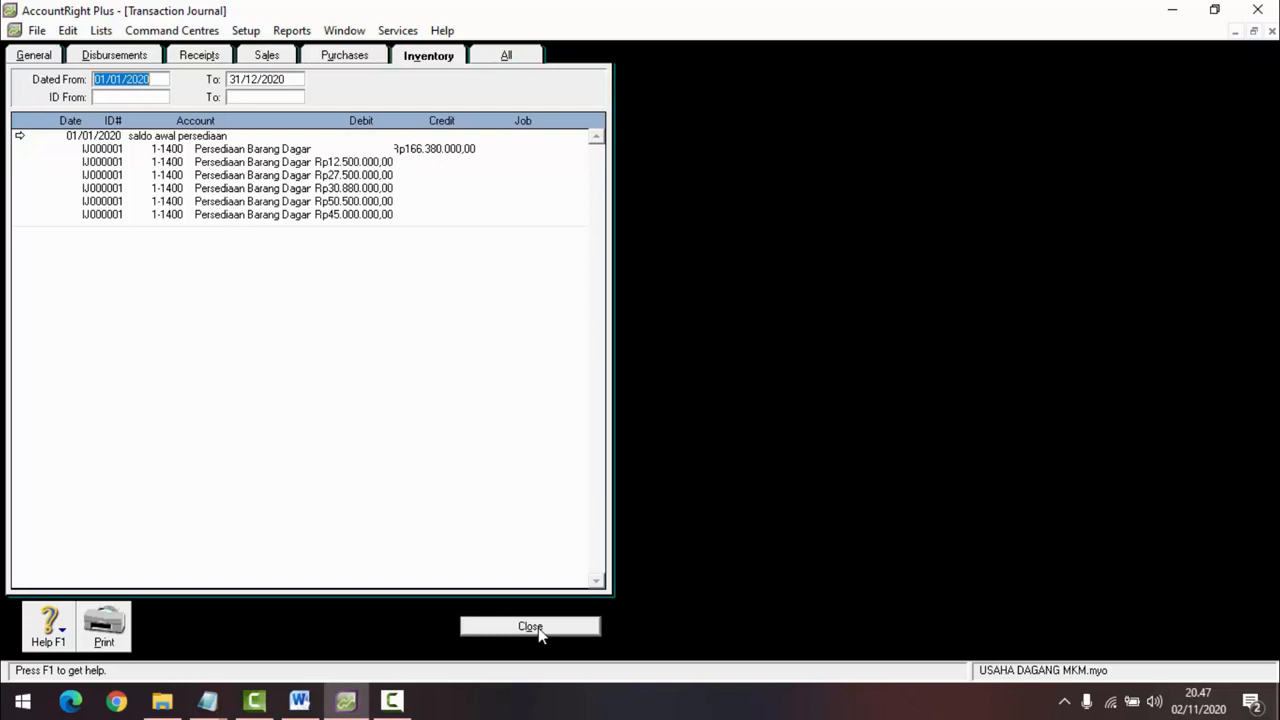
pyautogui.click(532, 627)
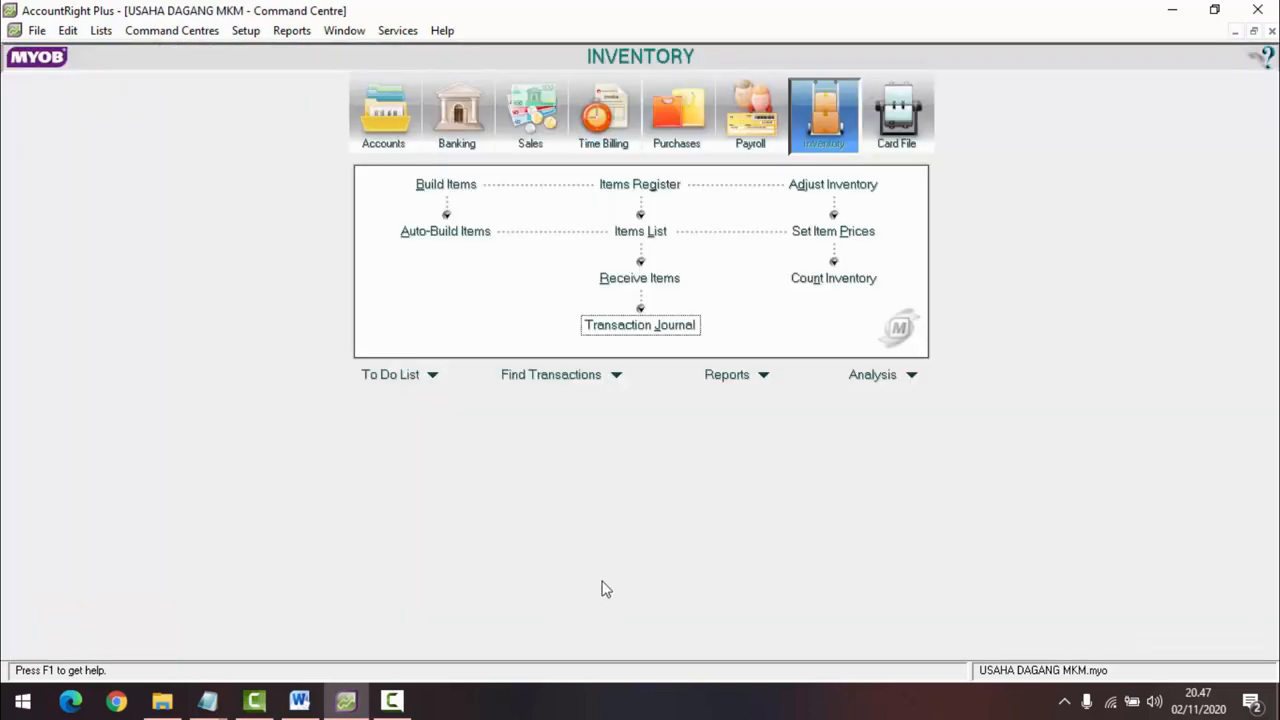